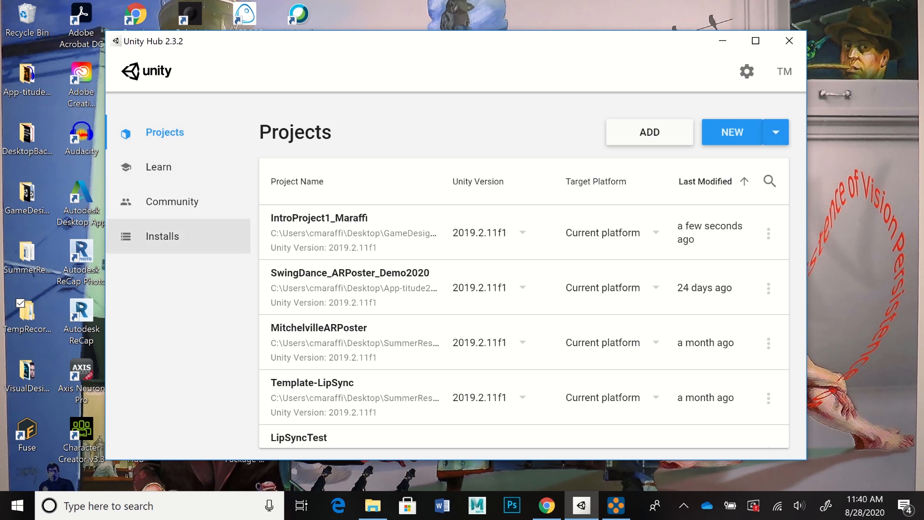
# Step: Check the installed Unity versions and start a new project with version 2019.2.11f1
pyautogui.click(162, 236)
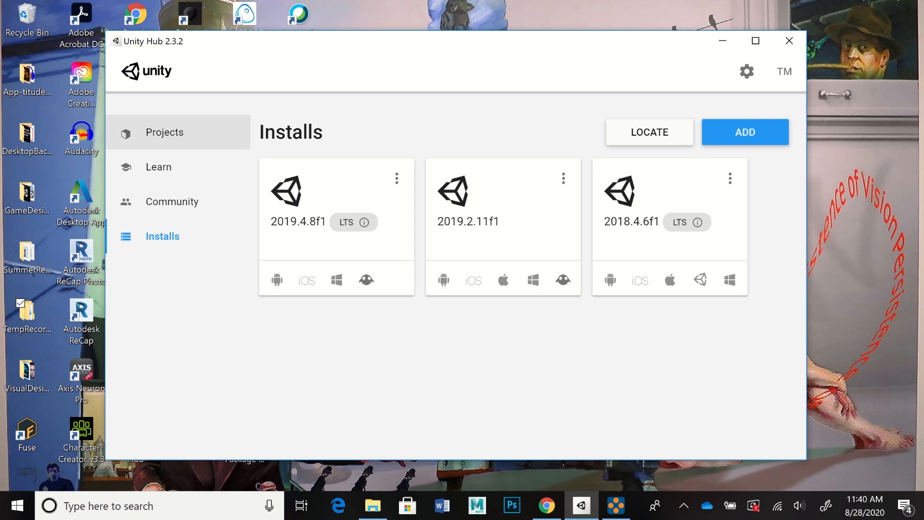
pyautogui.click(164, 132)
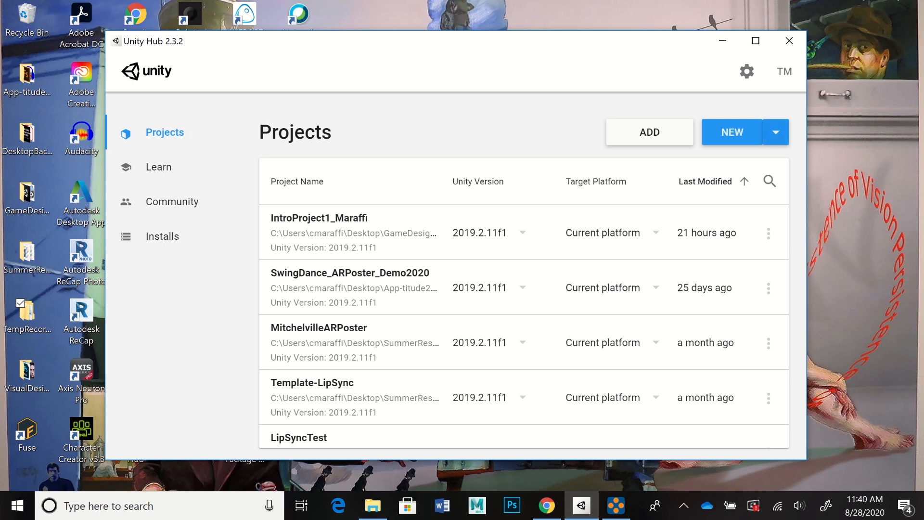
pyautogui.click(775, 132)
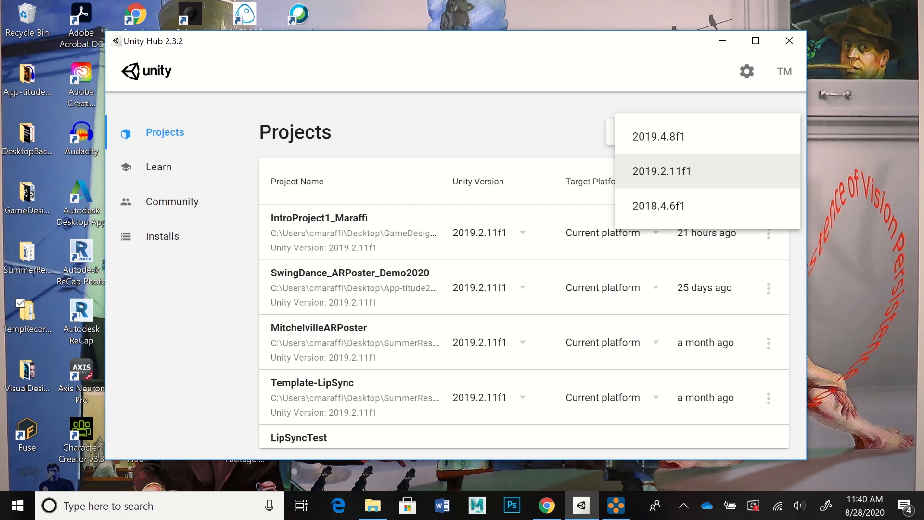
pyautogui.click(661, 171)
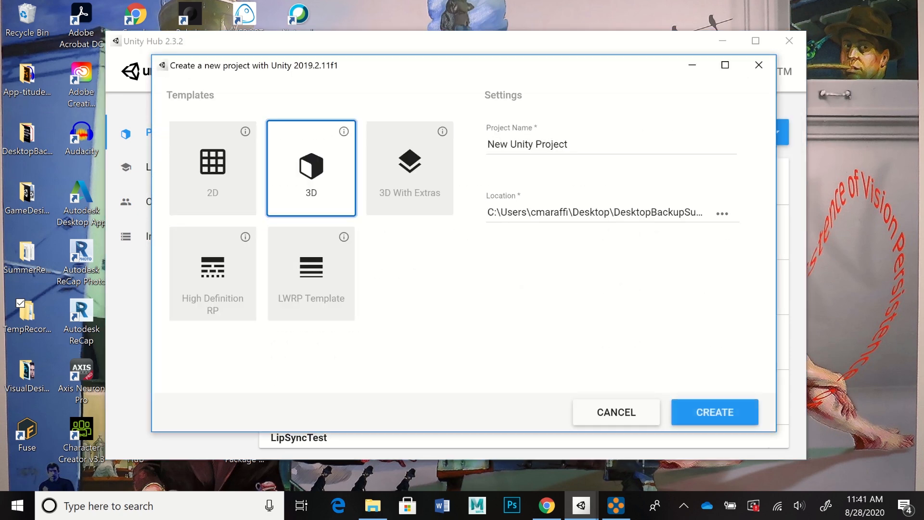
# Step: Name the new 3D project IntroUnityVideo_TankGame
pyautogui.tripleClick(551, 144)
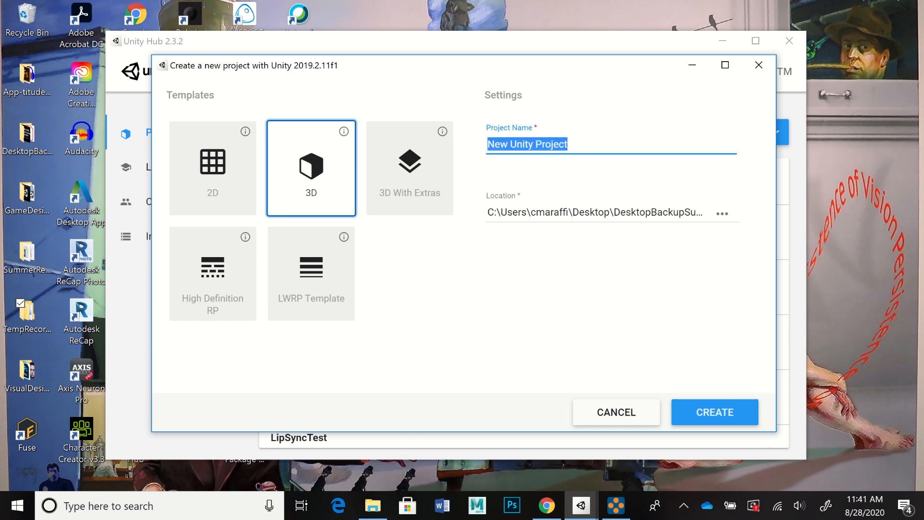
pyautogui.write('IntroUnity')
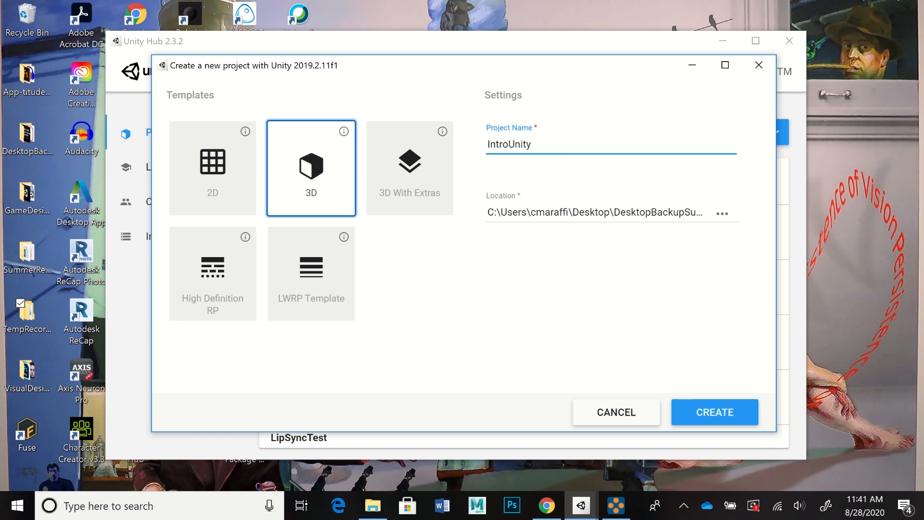
pyautogui.write('Video_TankGamwe')
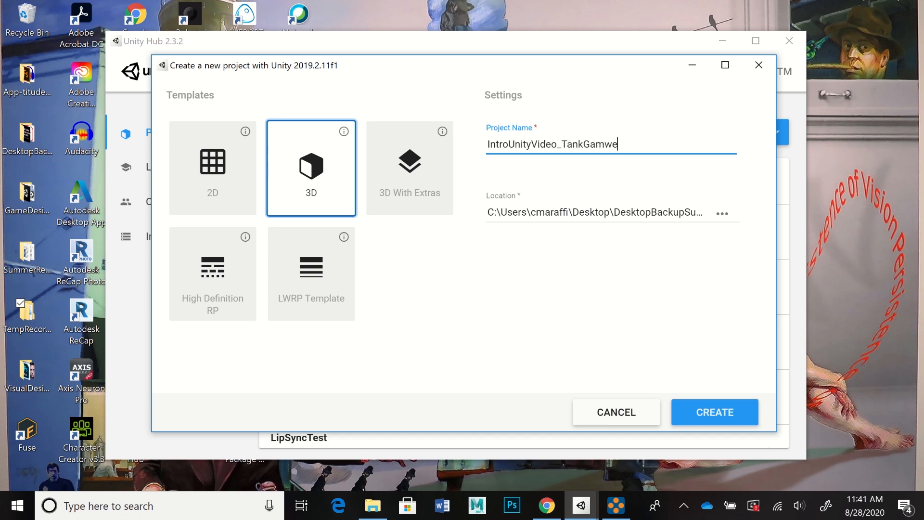
pyautogui.press('BackSpace')
pyautogui.press('BackSpace')
pyautogui.write('e')
# Step: Set the project location to the GameDesign2020 folder on the Desktop and create the project
pyautogui.click(722, 213)
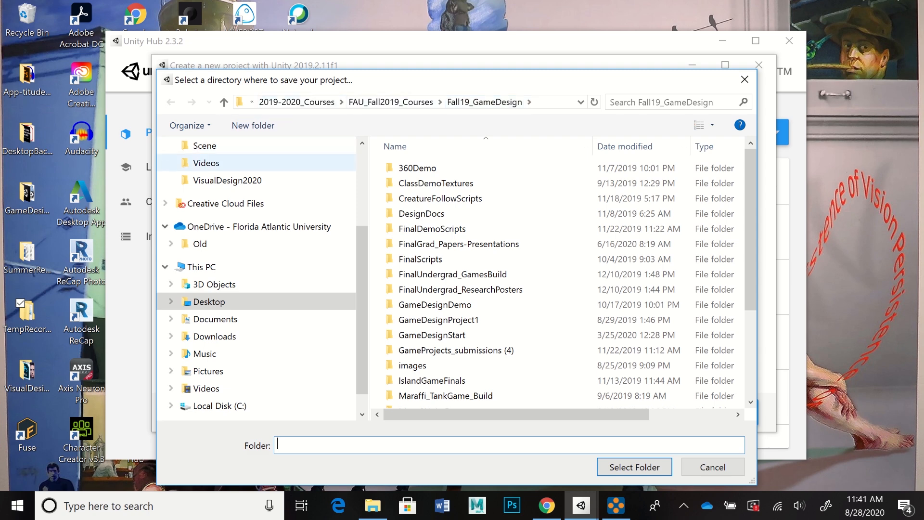
pyautogui.scroll(3, 256, 278)
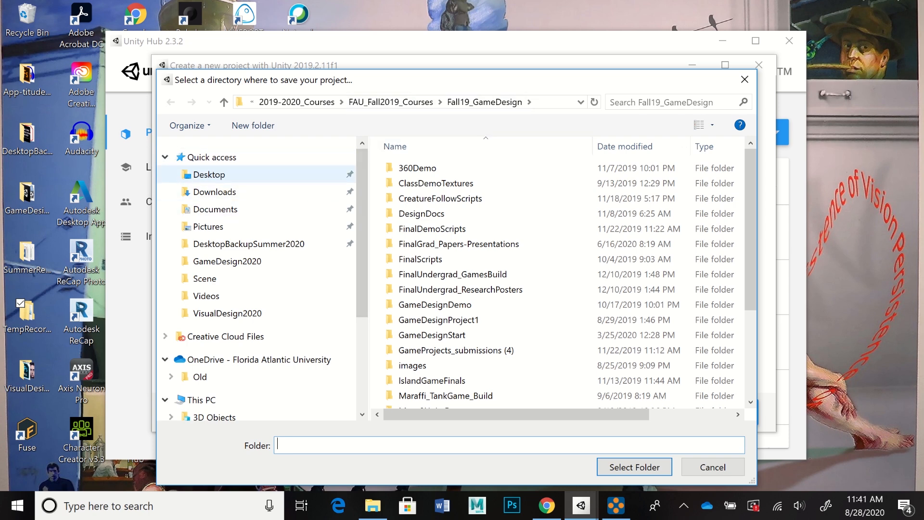
pyautogui.click(209, 175)
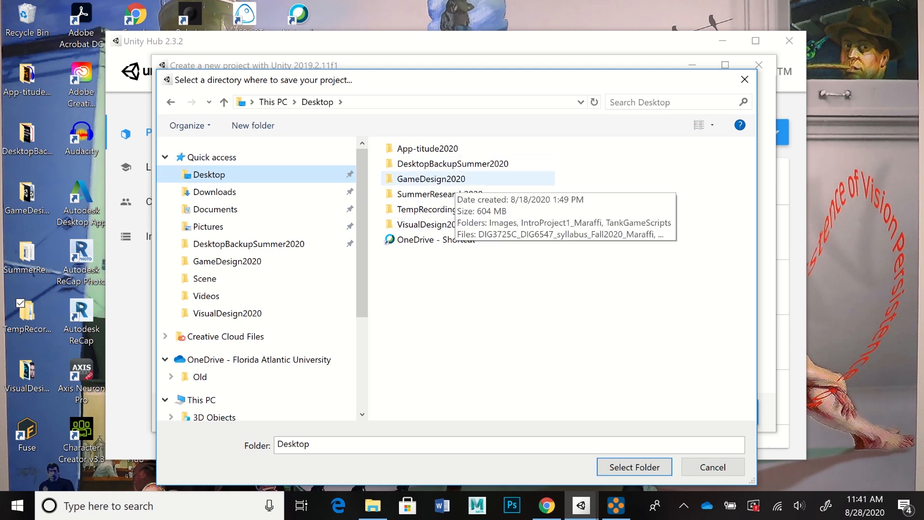
pyautogui.doubleClick(431, 178)
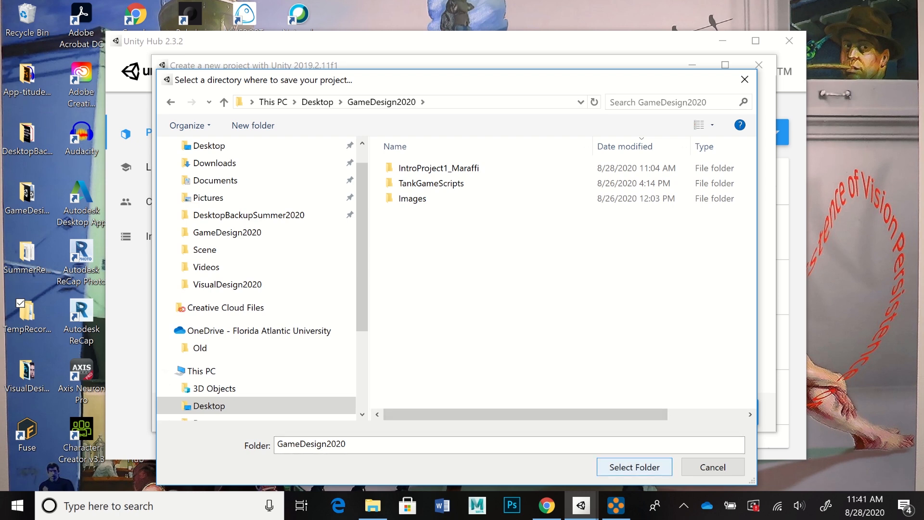
pyautogui.click(634, 467)
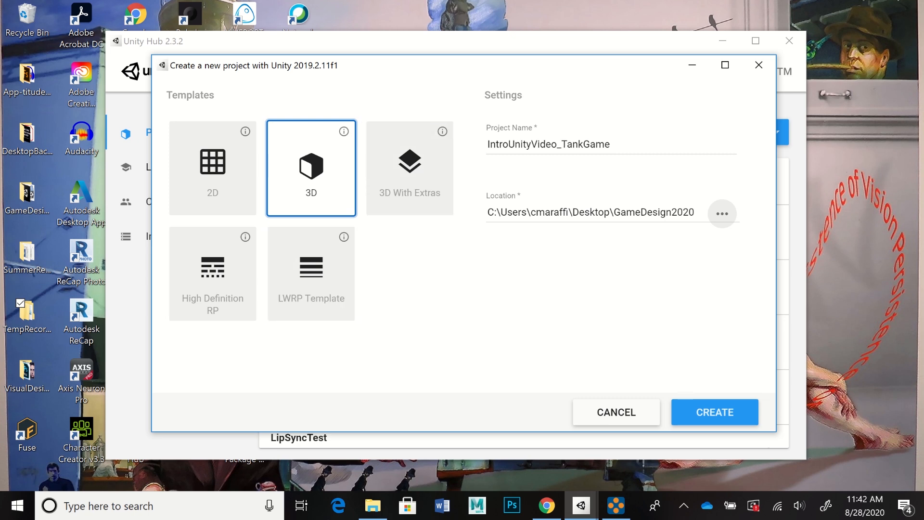
pyautogui.click(714, 412)
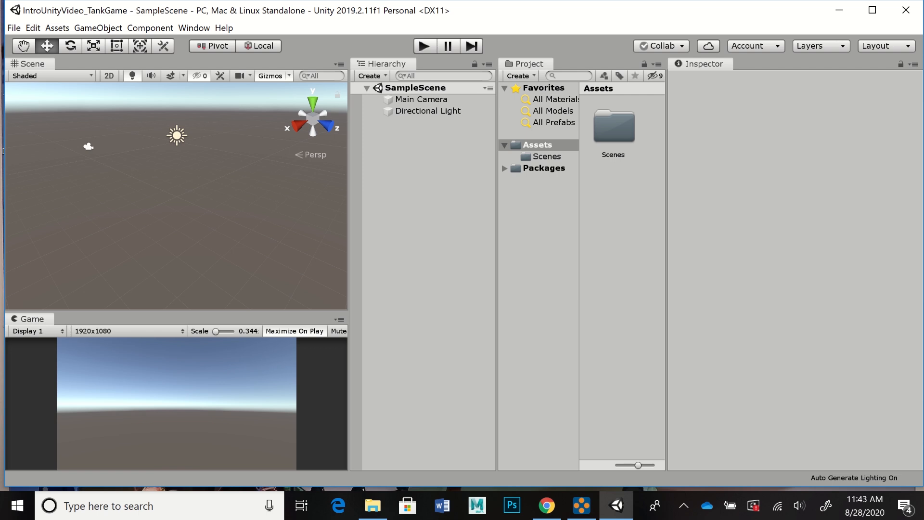
# Step: Switch the editor to the Default window layout
pyautogui.click(194, 28)
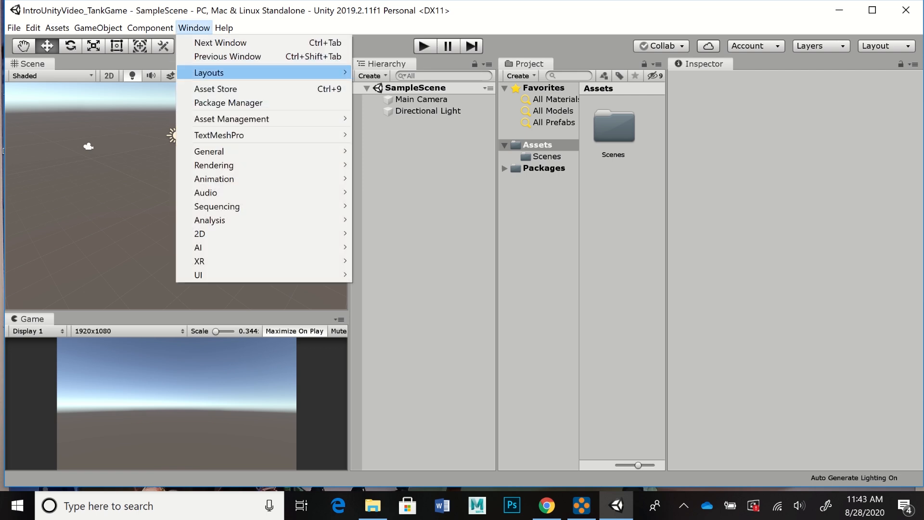
pyautogui.moveTo(209, 72)
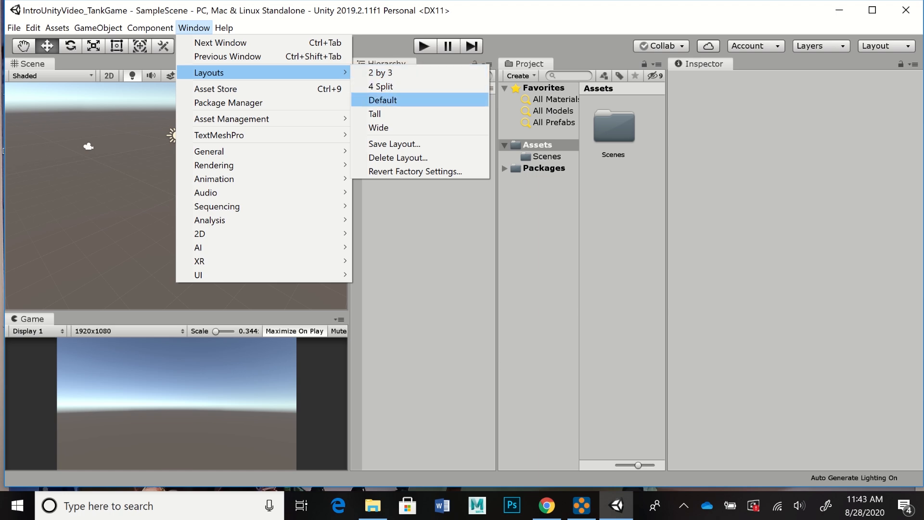
pyautogui.click(382, 100)
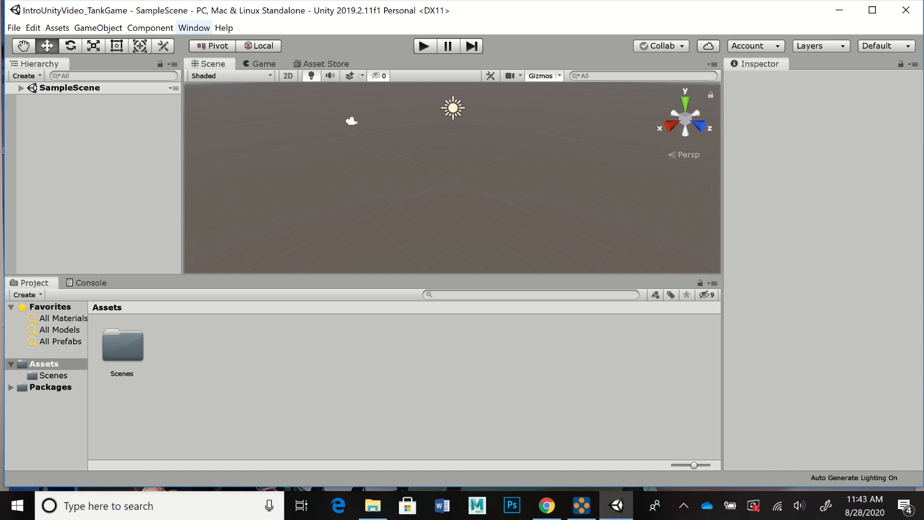
# Step: Set the editor's window layout to 2 by 3
pyautogui.click(194, 28)
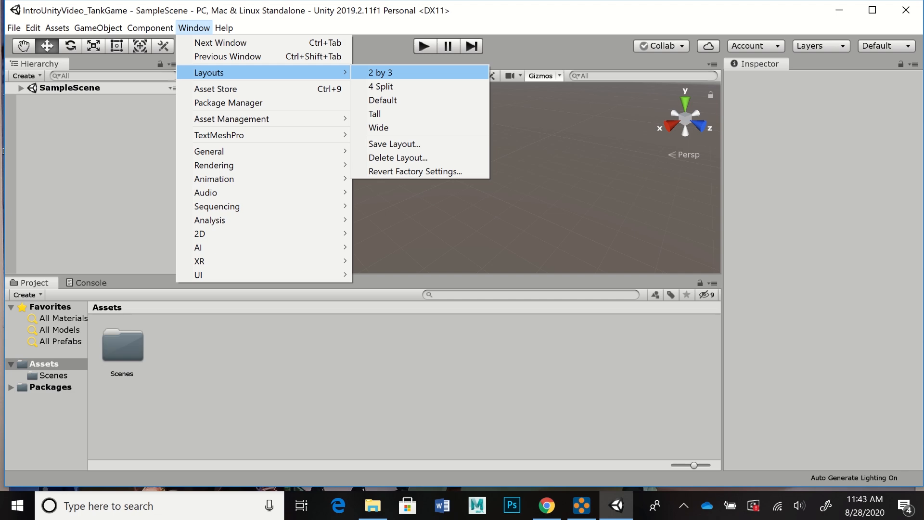
pyautogui.click(380, 72)
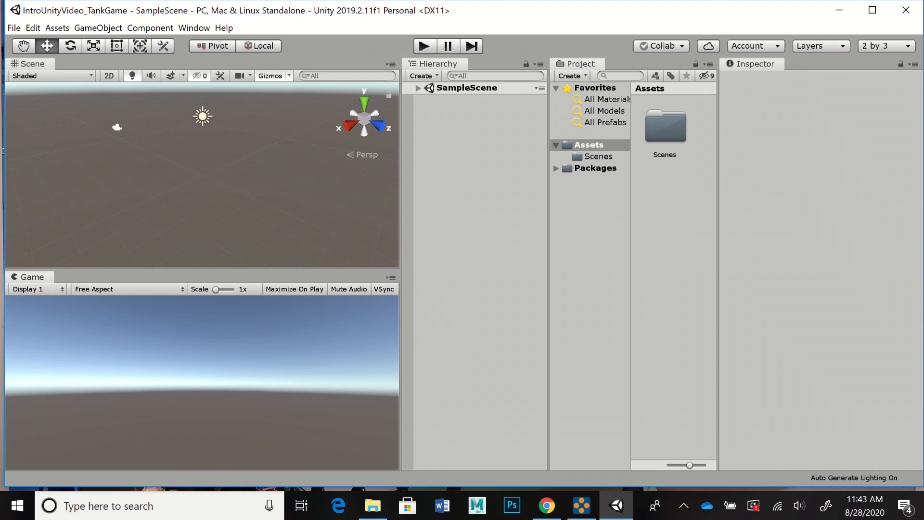
# Step: Select the main camera in the Scene view, and collapse and re-expand the SampleScene object list
pyautogui.click(117, 128)
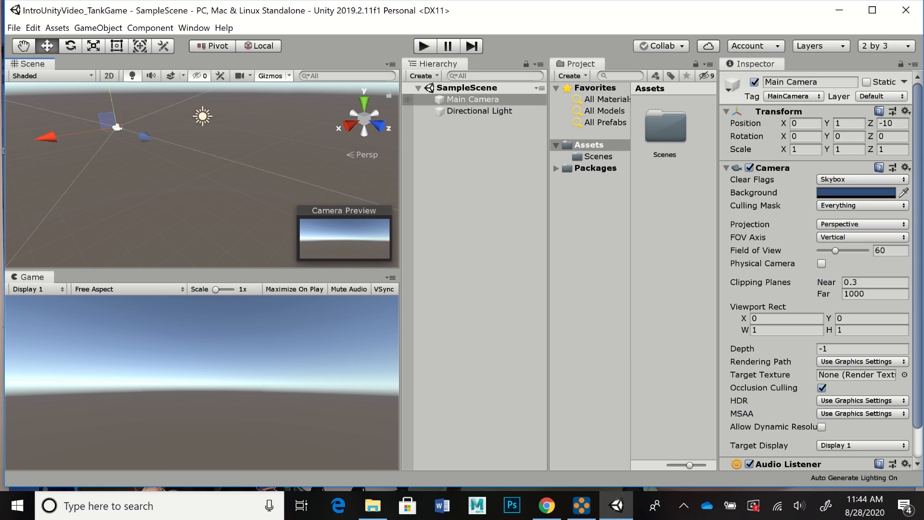
pyautogui.click(418, 88)
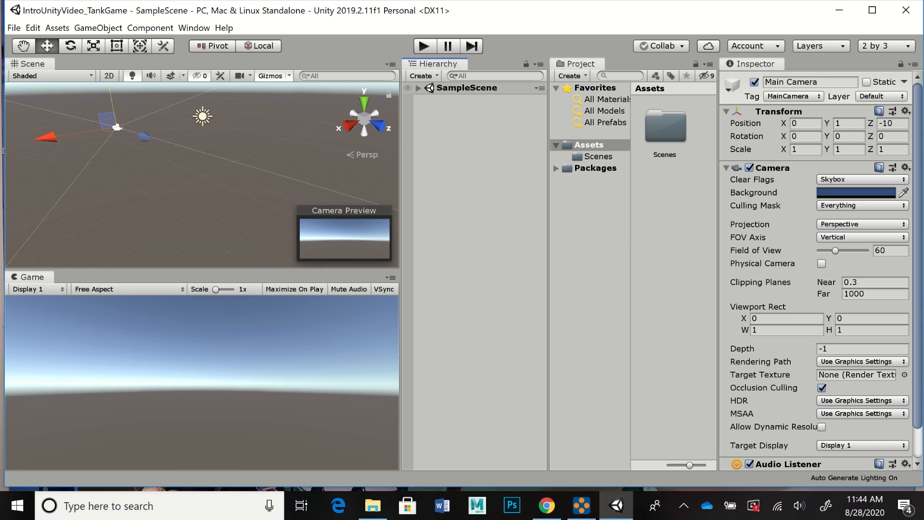
pyautogui.click(418, 88)
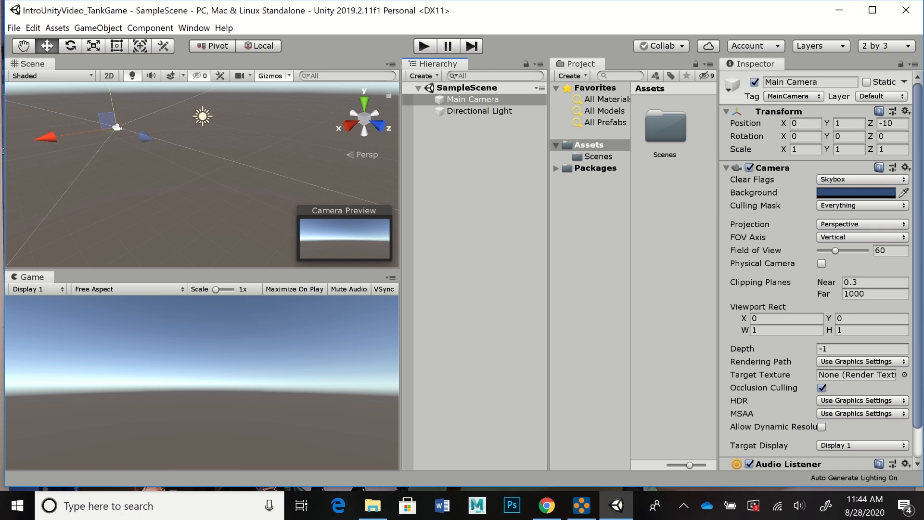
# Step: Switch to File Explorer, reverse the date-modified sorting of GameDesign2020, and open the Scenes folder inside IntroUnityVideo_TankGame's Assets
pyautogui.click(373, 505)
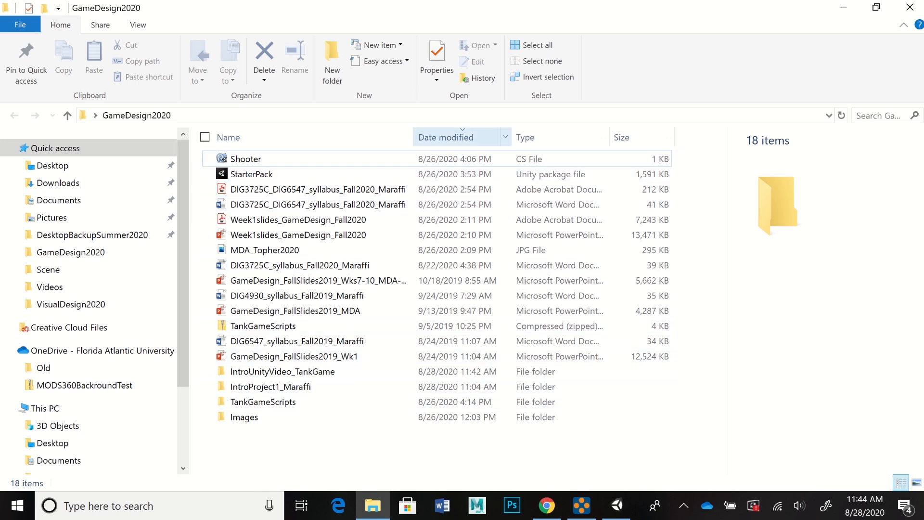
pyautogui.click(446, 137)
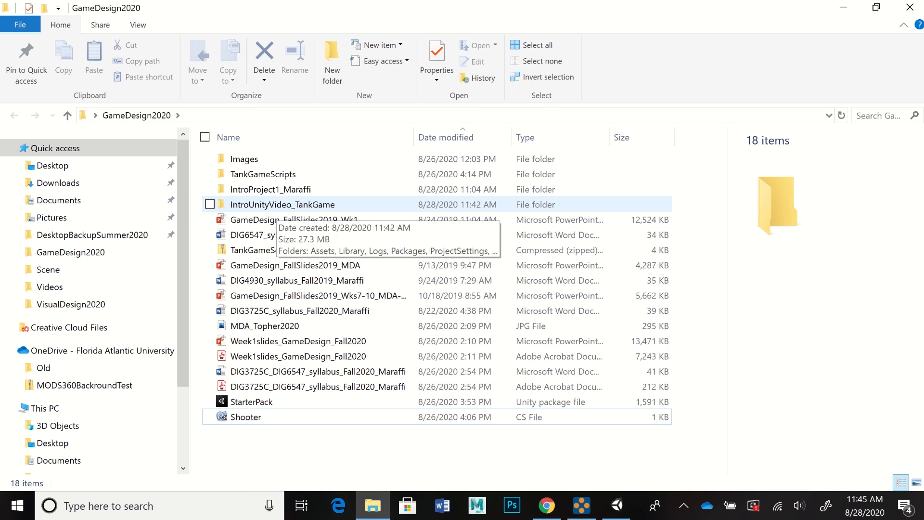
pyautogui.doubleClick(270, 206)
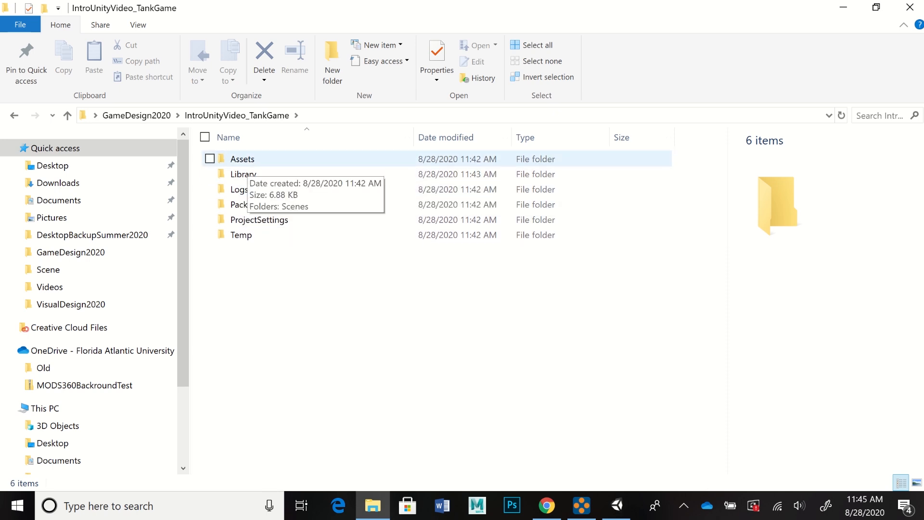
pyautogui.doubleClick(242, 160)
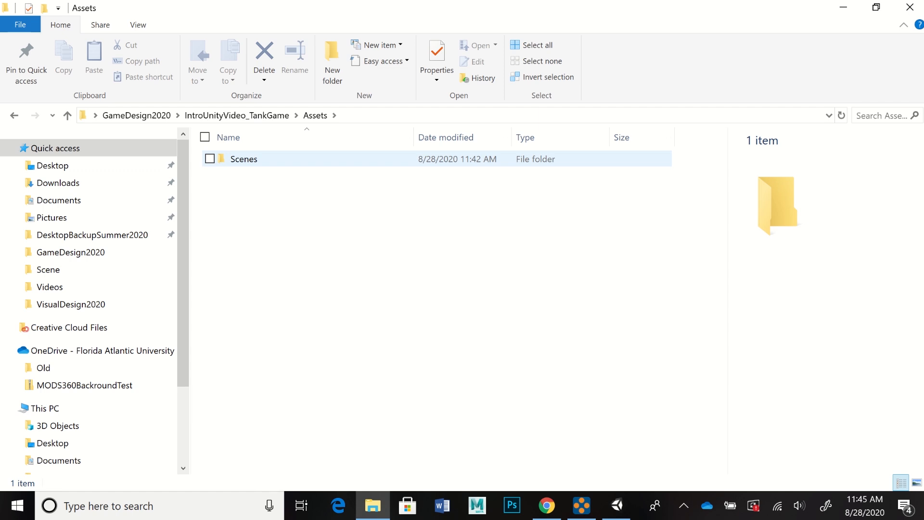
pyautogui.doubleClick(243, 159)
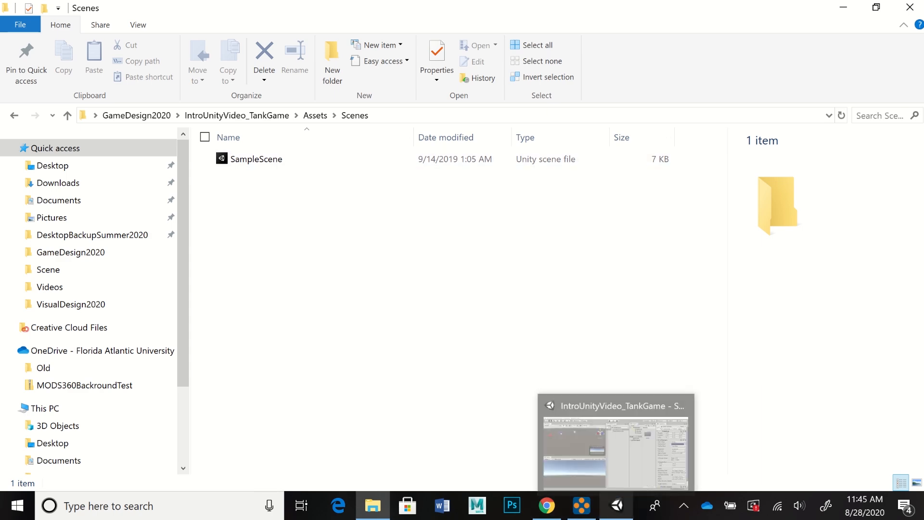
# Step: Return to the Unity editor and show the contents of the project's Scenes folder
pyautogui.click(616, 505)
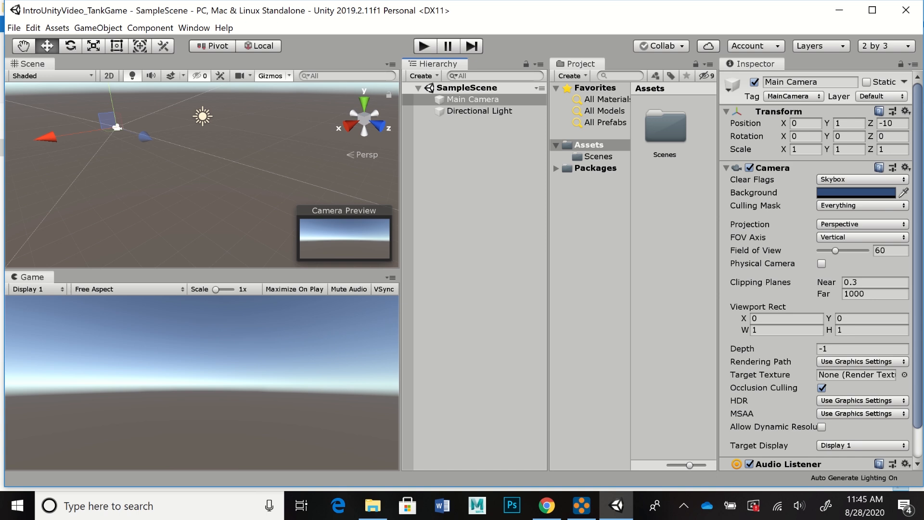
pyautogui.click(598, 156)
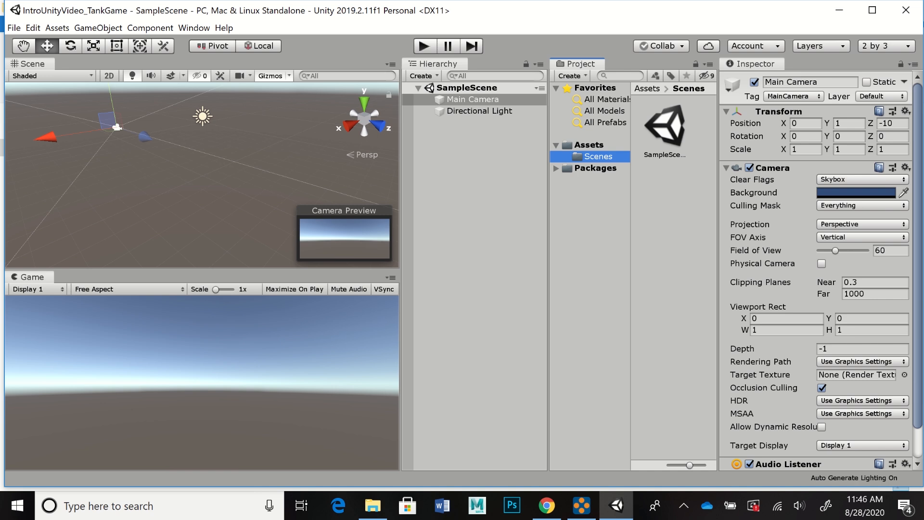
# Step: Widen the Inspector so the main camera's properties have more room, and view them from the beginning
pyautogui.click(754, 64)
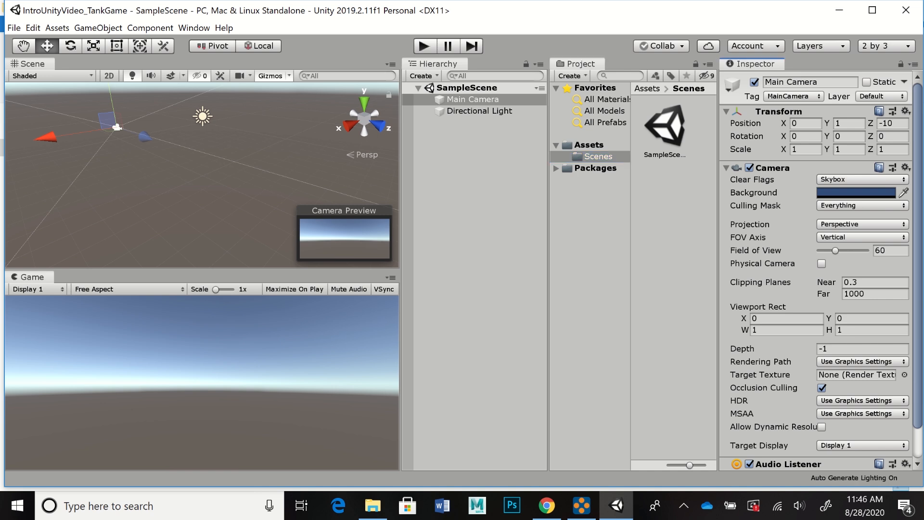
pyautogui.moveTo(717, 260); pyautogui.dragTo(673, 259)
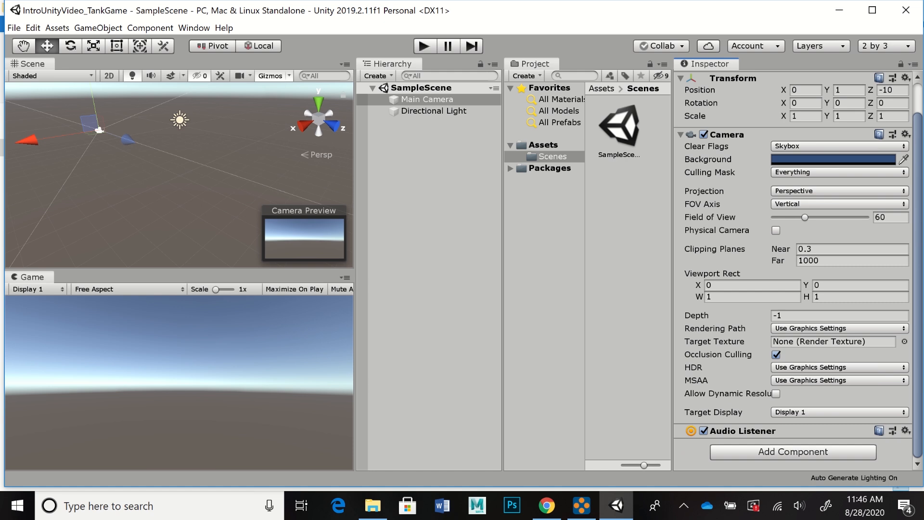
pyautogui.scroll(2, 793, 269)
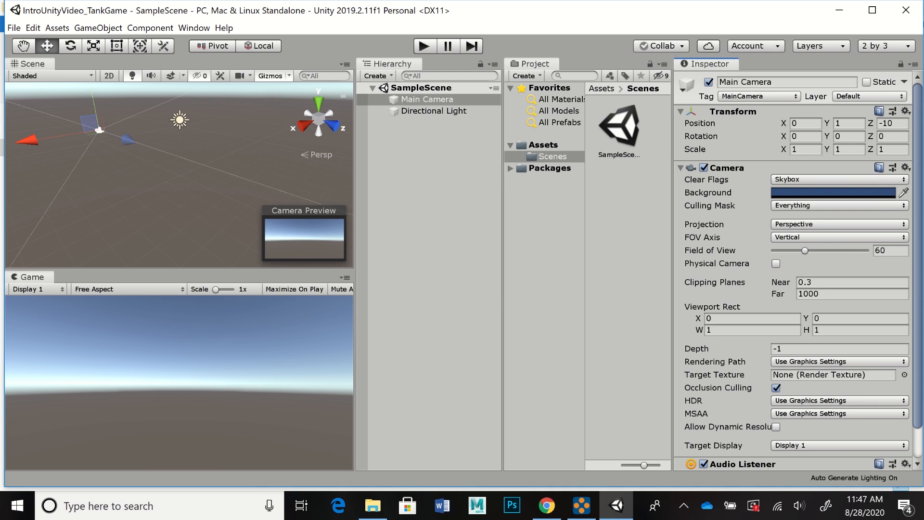
# Step: Examine the main camera and directional light in the Scene view from different angles and distances, trying the Hand and Move tools
pyautogui.press('q')
pyautogui.keyDown('alt'); pyautogui.moveTo(183, 188); pyautogui.dragTo(165, 155); pyautogui.keyUp('alt')
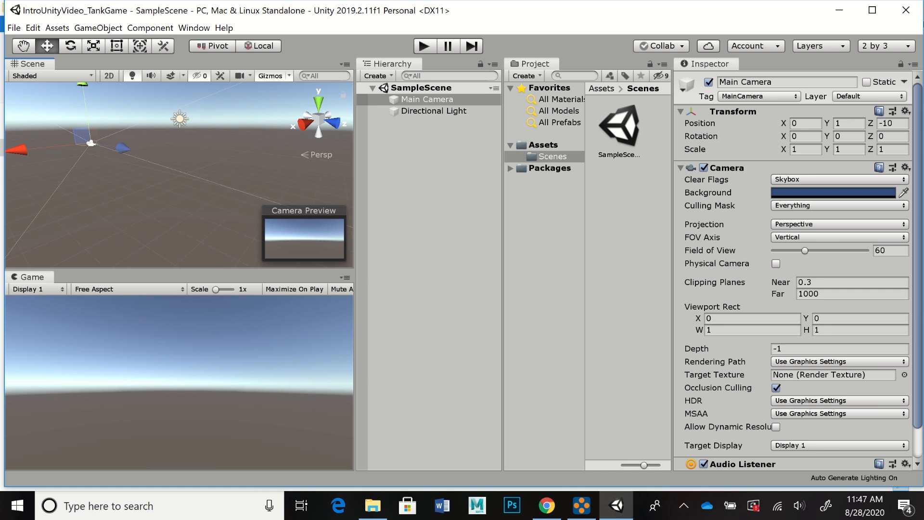
pyautogui.press('q')
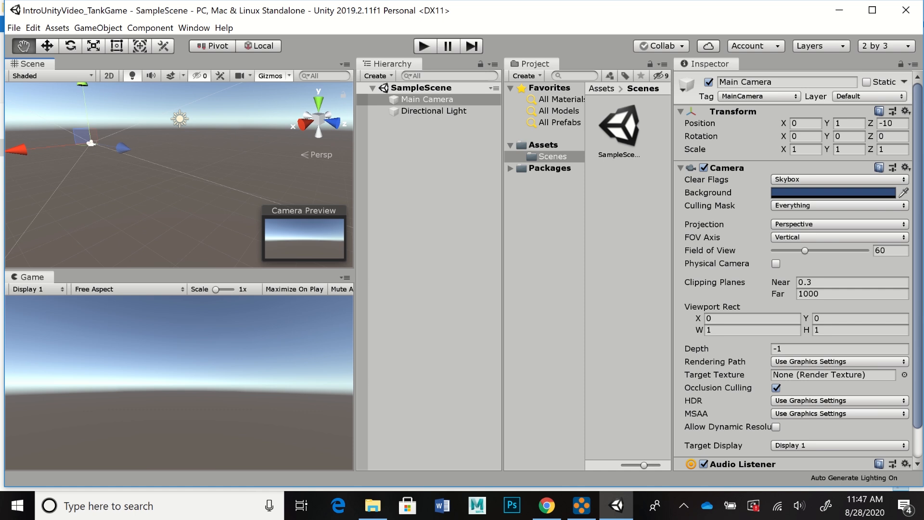
pyautogui.moveTo(183, 144); pyautogui.dragTo(208, 159)
pyautogui.keyDown('alt'); pyautogui.moveTo(209, 159); pyautogui.dragTo(210, 159, button='right'); pyautogui.keyUp('alt')
pyautogui.press('s')
pyautogui.press('w')
pyautogui.press('s')
pyautogui.press('w')
pyautogui.press('s')
pyautogui.press('w')
pyautogui.press('s')
pyautogui.press('w')
pyautogui.press('s')
pyautogui.press('w')
pyautogui.scroll(5, 210, 159)
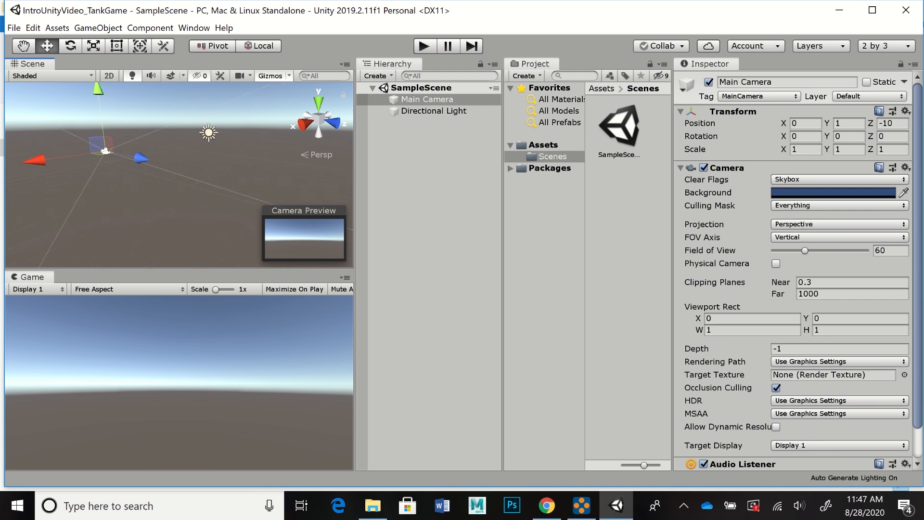
pyautogui.scroll(-2, 210, 158)
pyautogui.keyDown('alt'); pyautogui.moveTo(210, 159); pyautogui.dragTo(204, 158, button='right'); pyautogui.keyUp('alt')
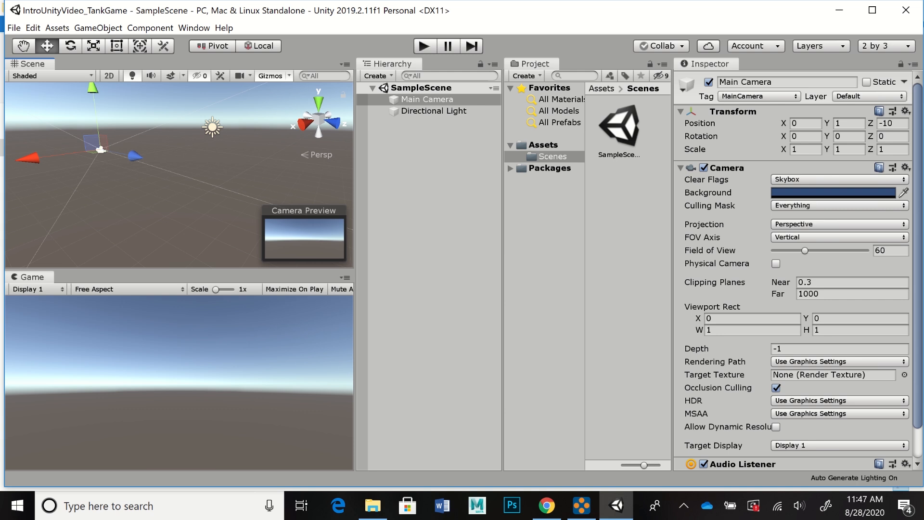
# Step: Compare the main camera's transform handles in Global and Local orientation, finishing in Local
pyautogui.click(258, 46)
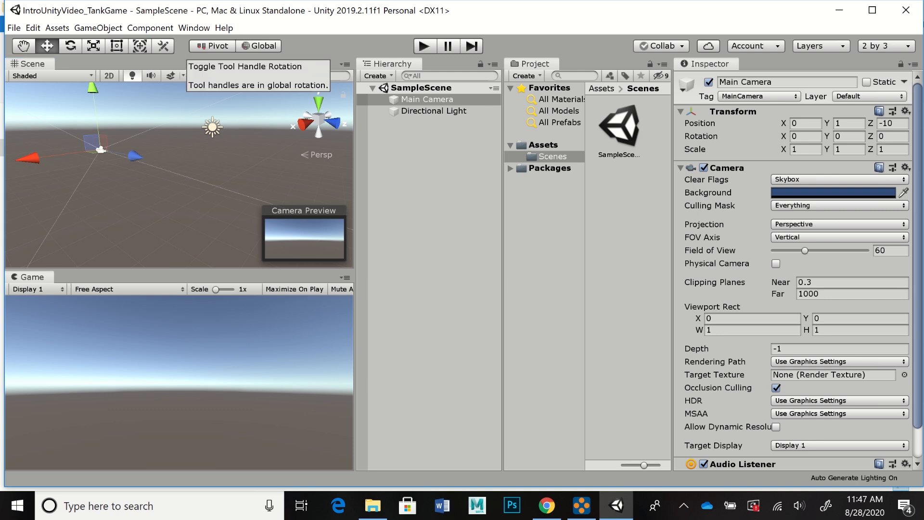
pyautogui.click(259, 46)
pyautogui.click(259, 46)
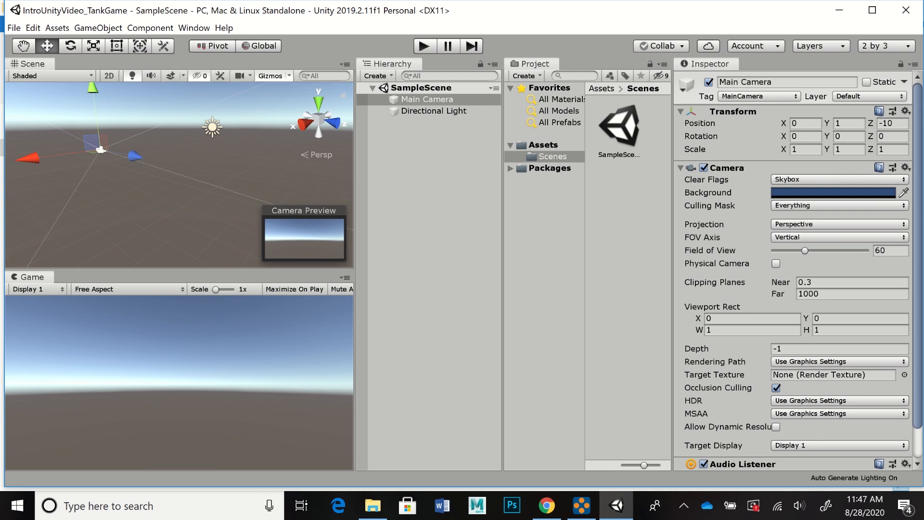
pyautogui.click(258, 45)
pyautogui.click(258, 46)
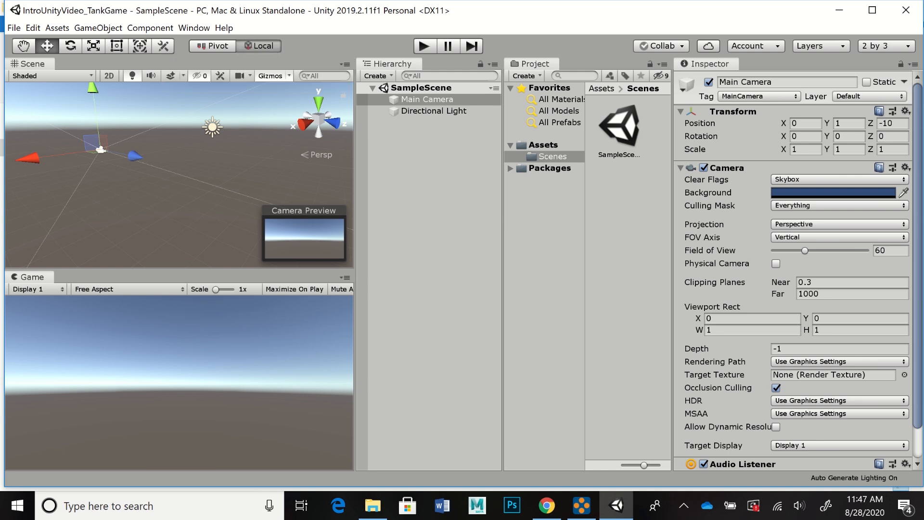
pyautogui.click(258, 46)
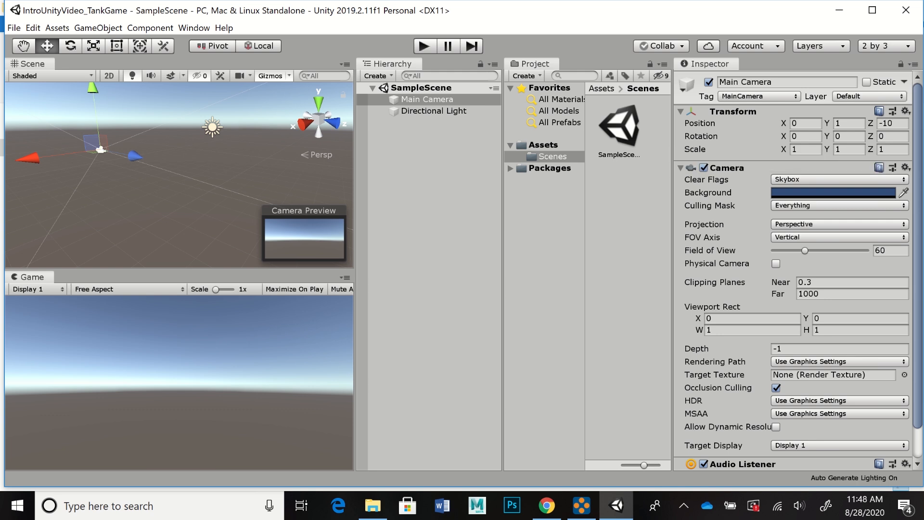
# Step: Compare the directional light's handles in Global and Local orientation from different angles, then reselect the main camera
pyautogui.click(212, 127)
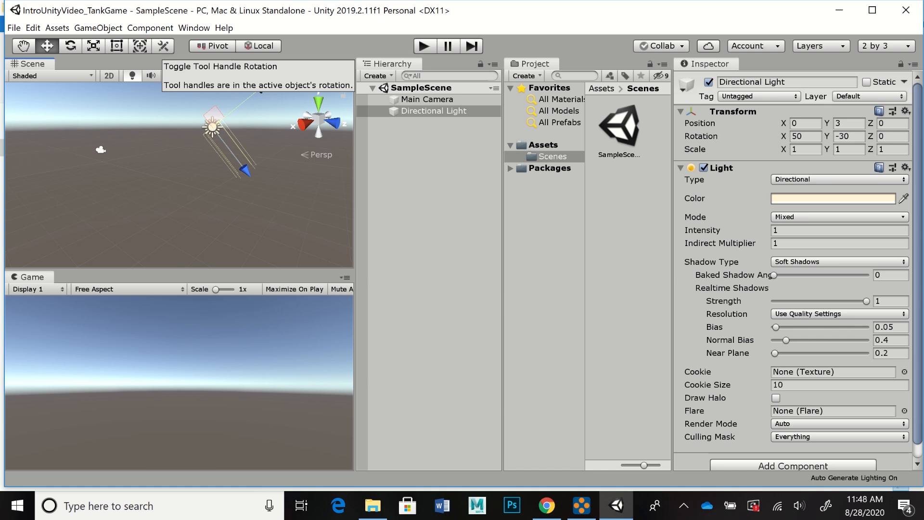
pyautogui.click(257, 46)
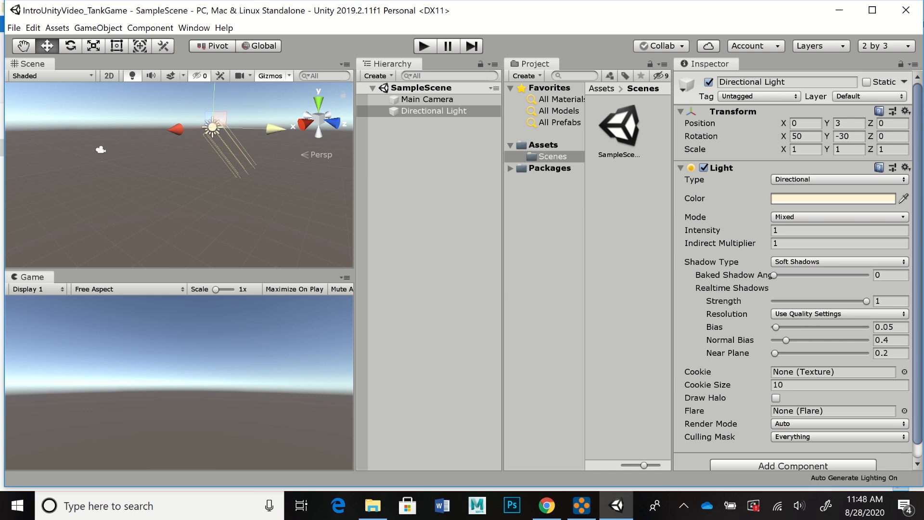
pyautogui.keyDown('alt'); pyautogui.moveTo(178, 164); pyautogui.dragTo(180, 185); pyautogui.keyUp('alt')
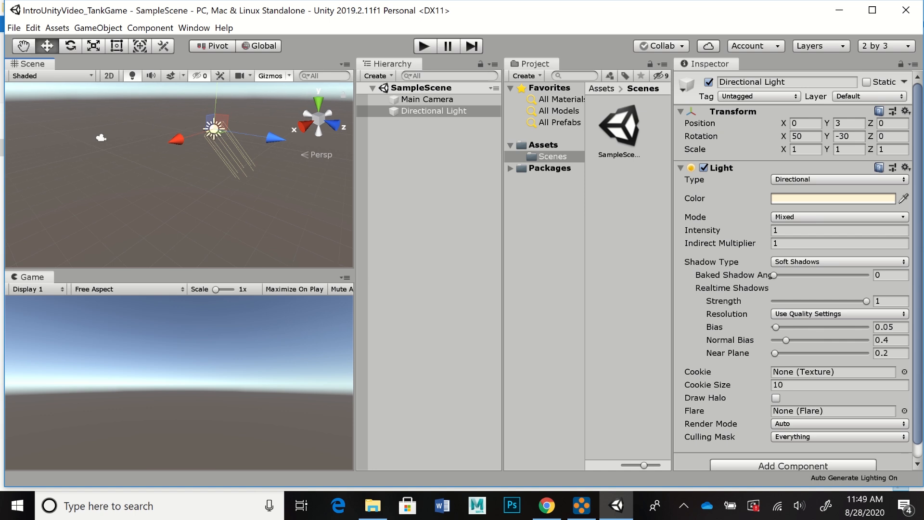
pyautogui.press('x')
pyautogui.keyDown('alt'); pyautogui.moveTo(180, 185); pyautogui.dragTo(211, 164); pyautogui.keyUp('alt')
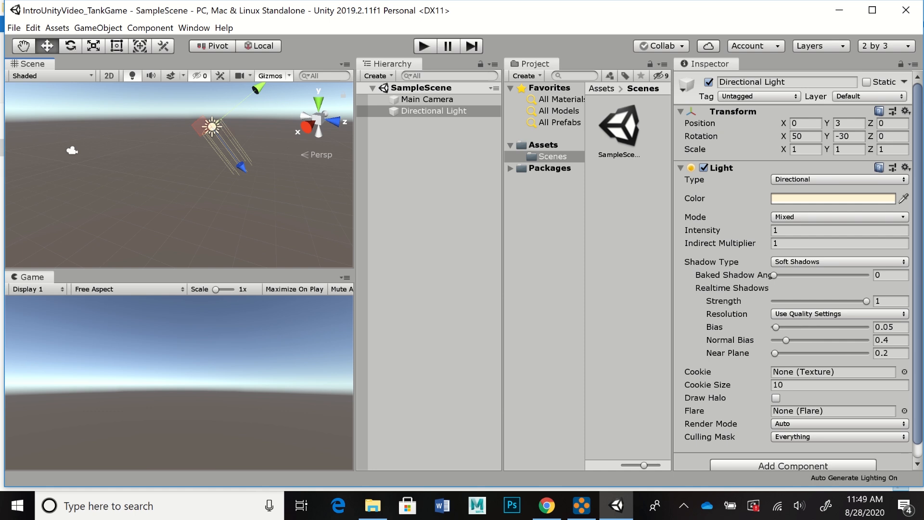
pyautogui.click(72, 150)
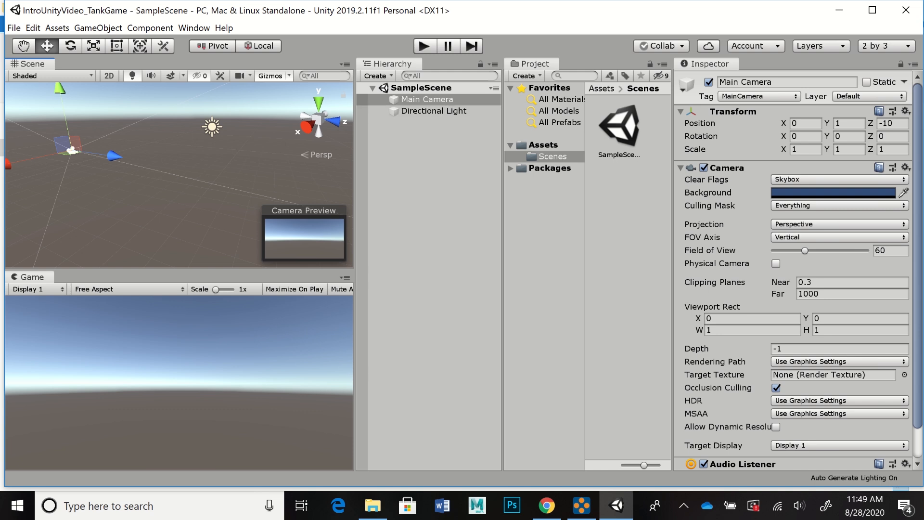
# Step: Add a 3D plane to the scene and reset its Transform to the origin
pyautogui.click(378, 76)
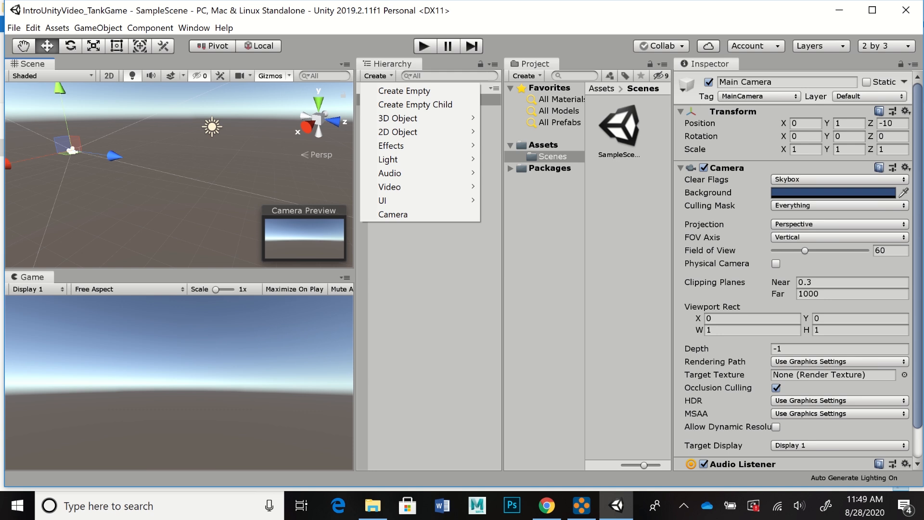
pyautogui.moveTo(397, 118)
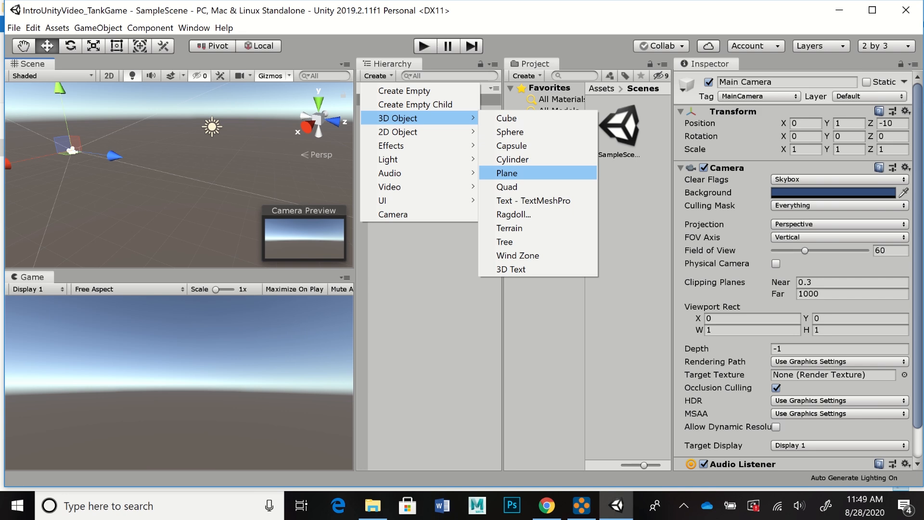
pyautogui.click(509, 173)
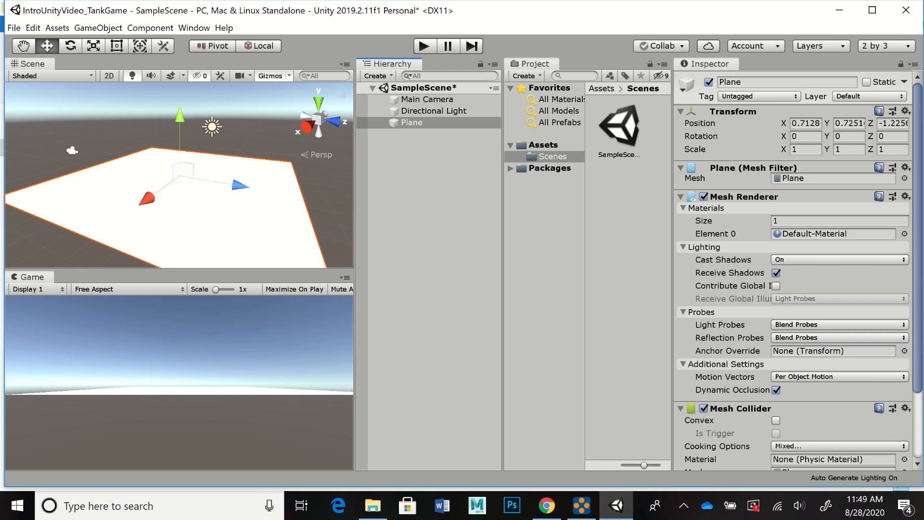
pyautogui.click(905, 111)
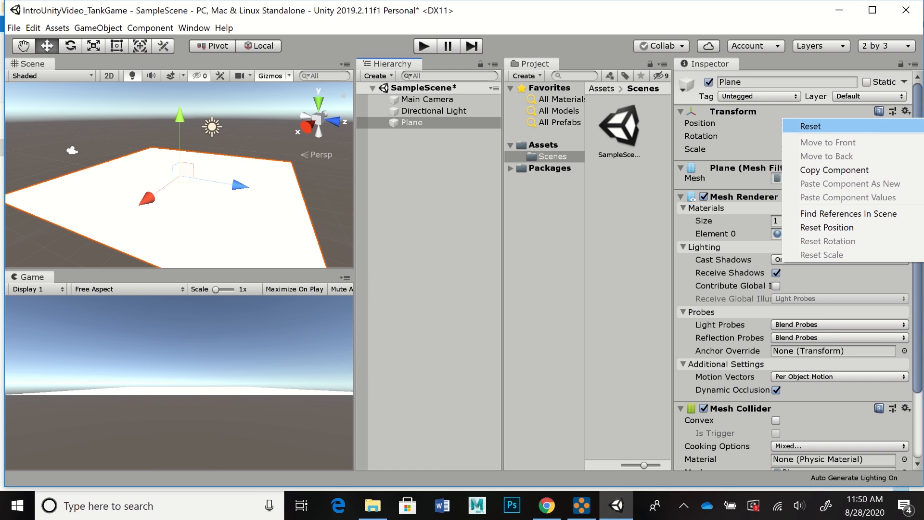
pyautogui.click(810, 126)
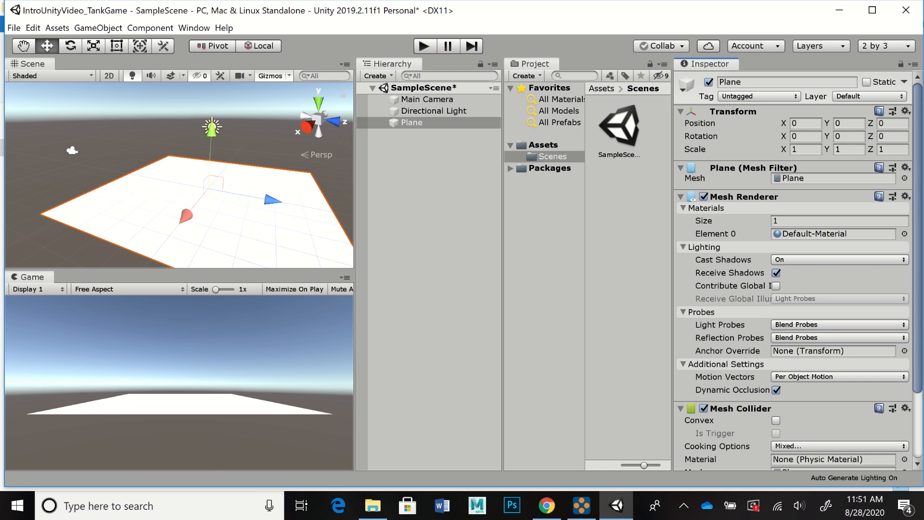
# Step: Rename the plane as Ground
pyautogui.click(765, 83)
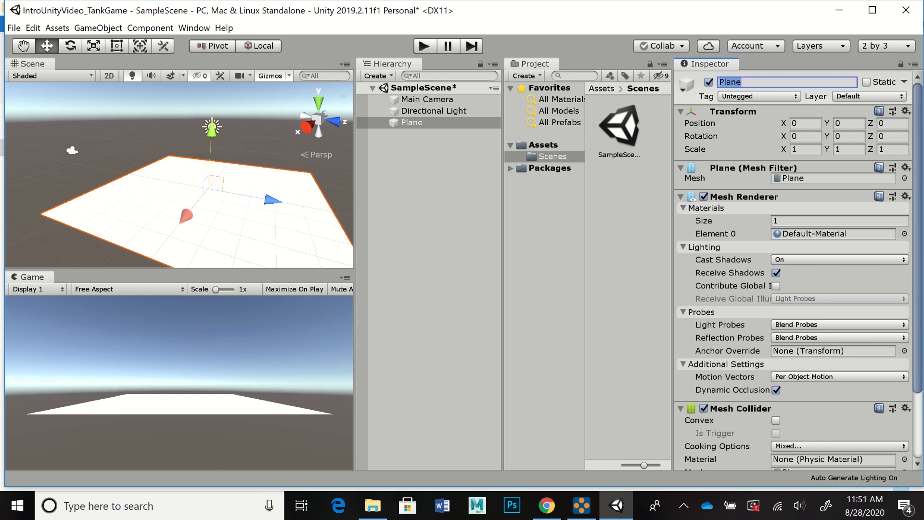
pyautogui.write('Ground')
pyautogui.press('Return')
# Step: Toggle the Ground object between inactive and active several times, leaving it active
pyautogui.click(708, 82)
pyautogui.click(708, 82)
pyautogui.click(708, 83)
pyautogui.click(708, 82)
pyautogui.click(708, 82)
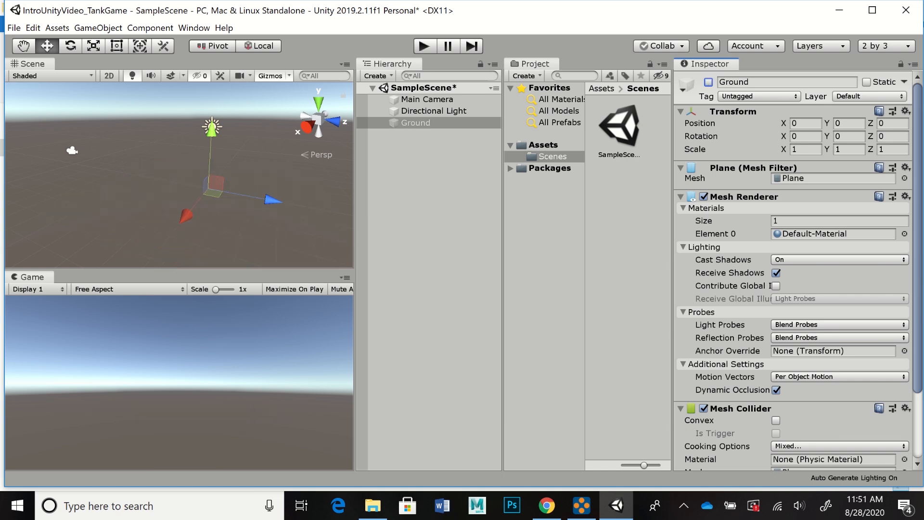
pyautogui.click(708, 82)
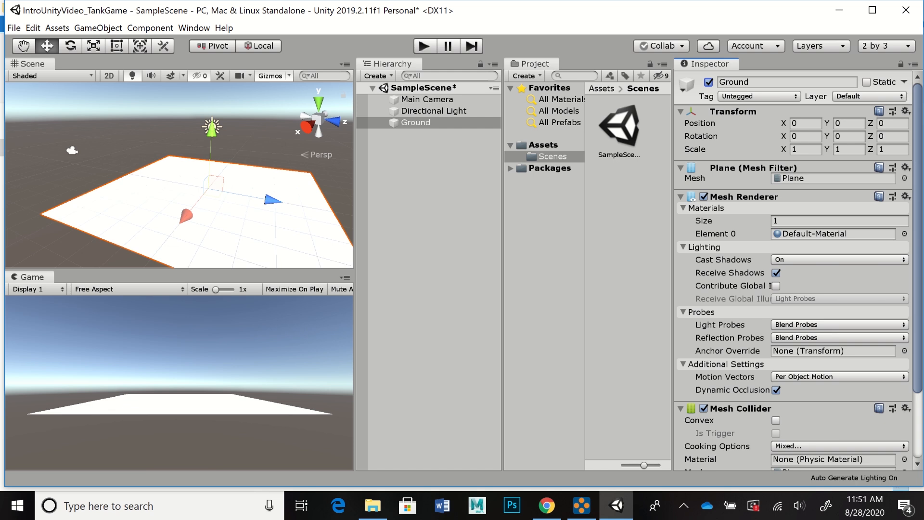
# Step: Set the Ground plane's scale to 5 in both X and Z
pyautogui.click(805, 149)
pyautogui.write('5')
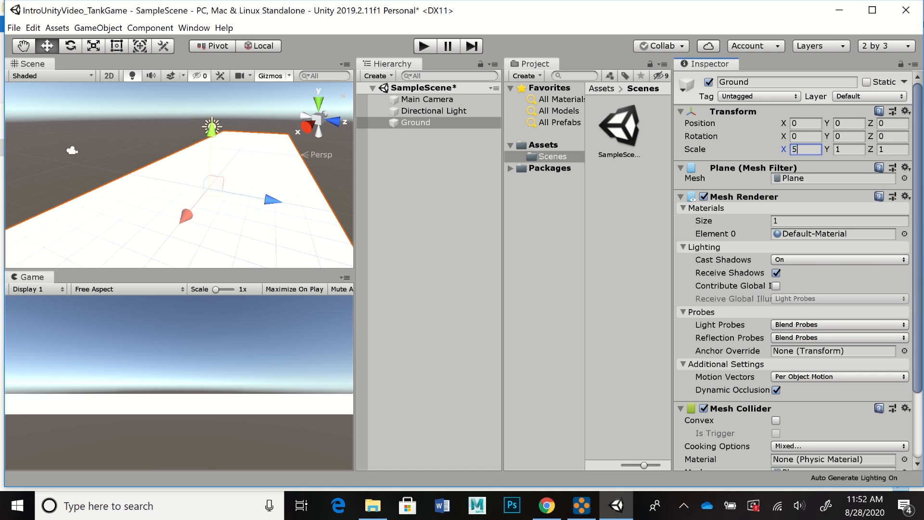
pyautogui.click(892, 150)
pyautogui.write('5')
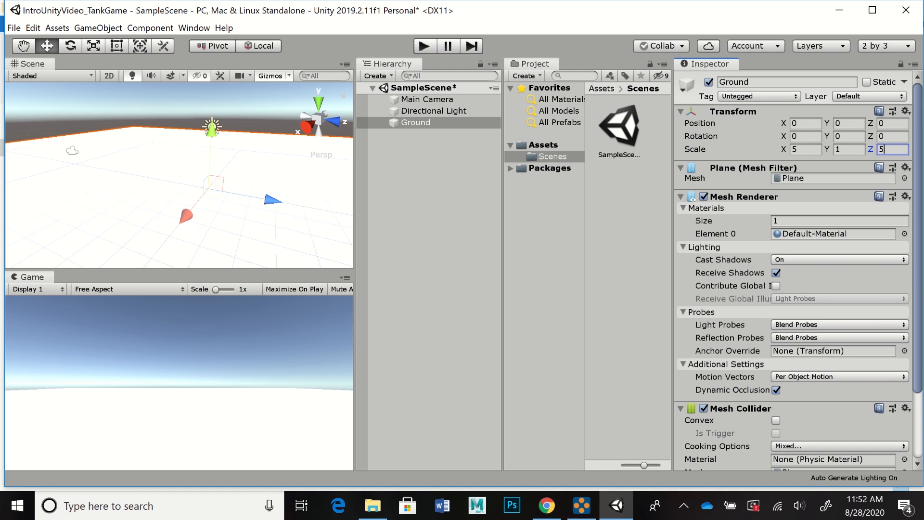
# Step: Raise the main camera to a Y position of about 3.09 and tilt it downward about 8.9 degrees around X
pyautogui.click(427, 100)
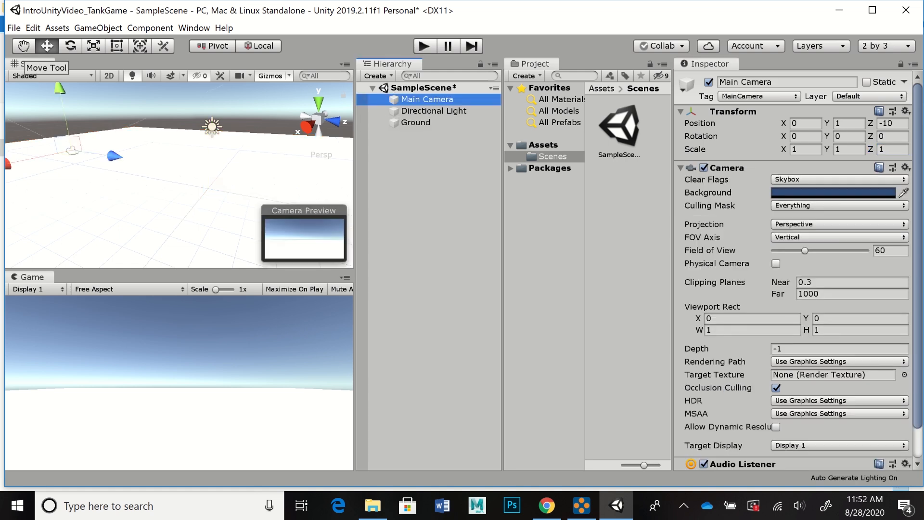
pyautogui.moveTo(60, 90); pyautogui.dragTo(58, 66)
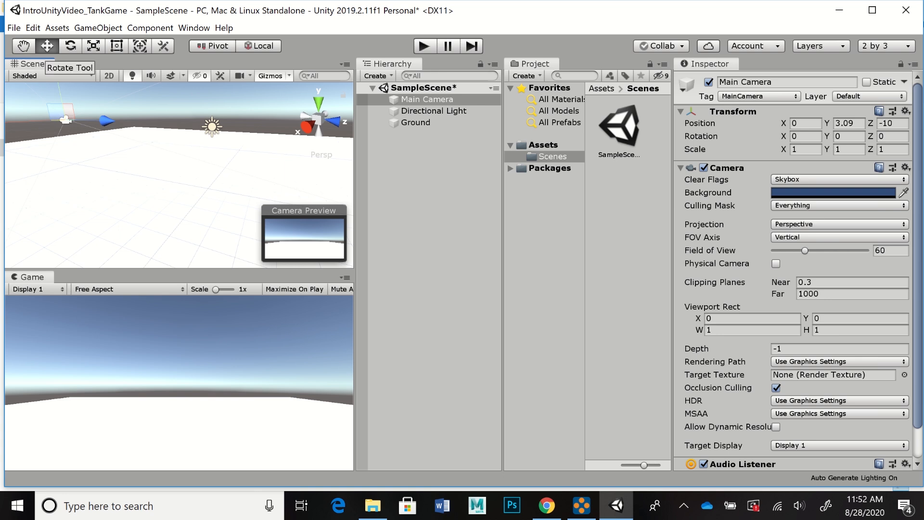
pyautogui.click(70, 46)
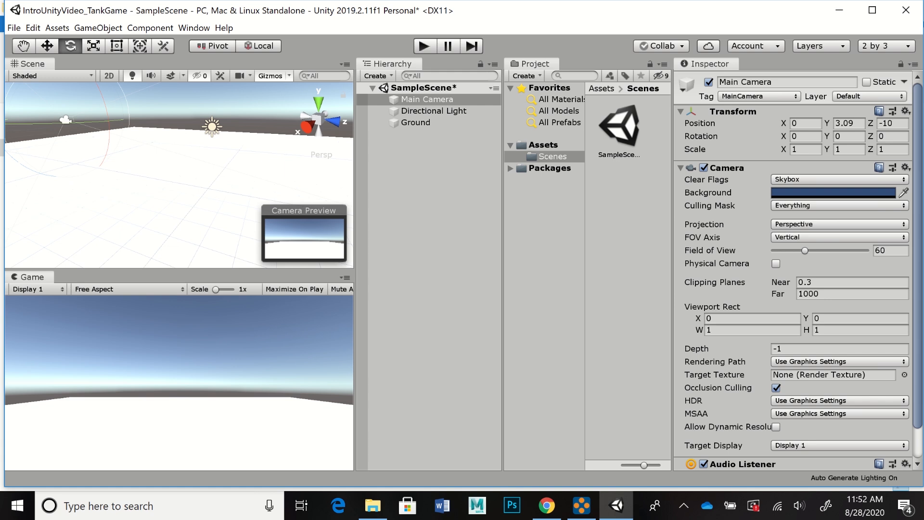
pyautogui.keyDown('alt'); pyautogui.moveTo(192, 159); pyautogui.dragTo(219, 166); pyautogui.keyUp('alt')
pyautogui.moveTo(219, 166)
pyautogui.keyDown('alt'); pyautogui.mouseDown(button='right')
pyautogui.moveTo(231, 166)
pyautogui.moveTo(219, 166)
pyautogui.mouseUp(button='right'); pyautogui.keyUp('alt')
pyautogui.keyDown('alt'); pyautogui.moveTo(219, 166); pyautogui.dragTo(214, 159); pyautogui.keyUp('alt')
pyautogui.keyDown('alt'); pyautogui.moveTo(214, 159); pyautogui.dragTo(224, 161, button='middle'); pyautogui.keyUp('alt')
pyautogui.keyDown('alt'); pyautogui.moveTo(223, 161); pyautogui.dragTo(224, 165); pyautogui.keyUp('alt')
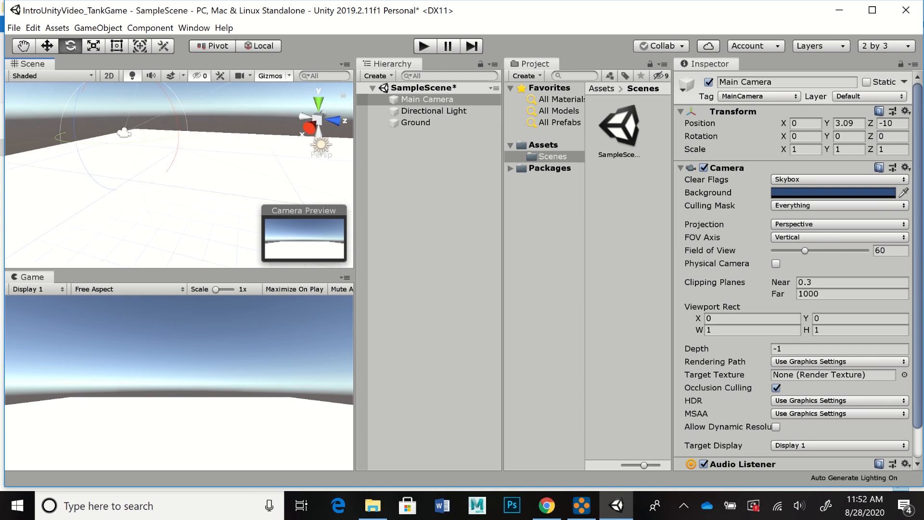
pyautogui.moveTo(164, 95); pyautogui.dragTo(174, 112)
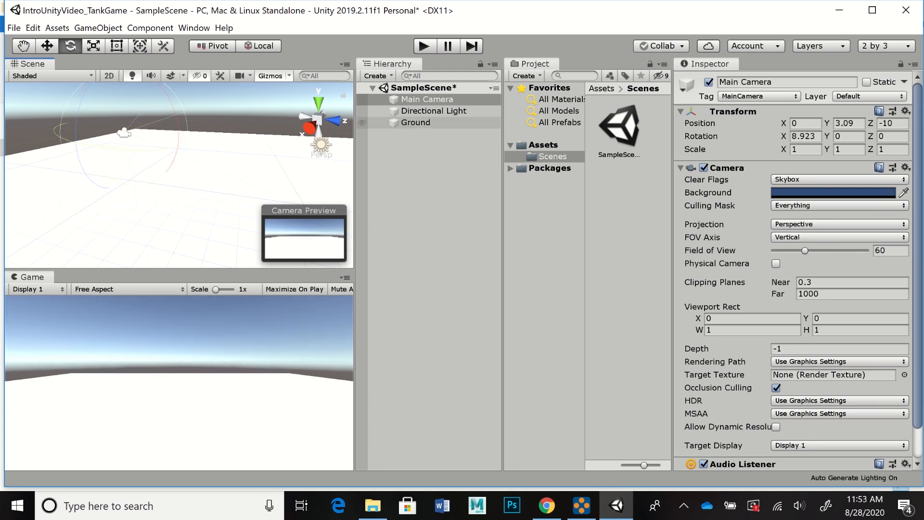
# Step: Add a 3D cube to the scene and reset its Transform to the origin
pyautogui.click(378, 75)
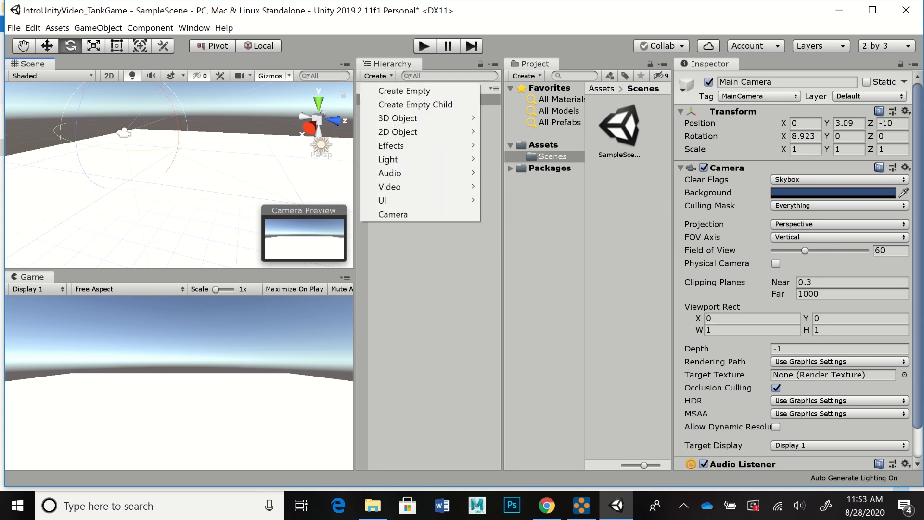
pyautogui.moveTo(398, 132)
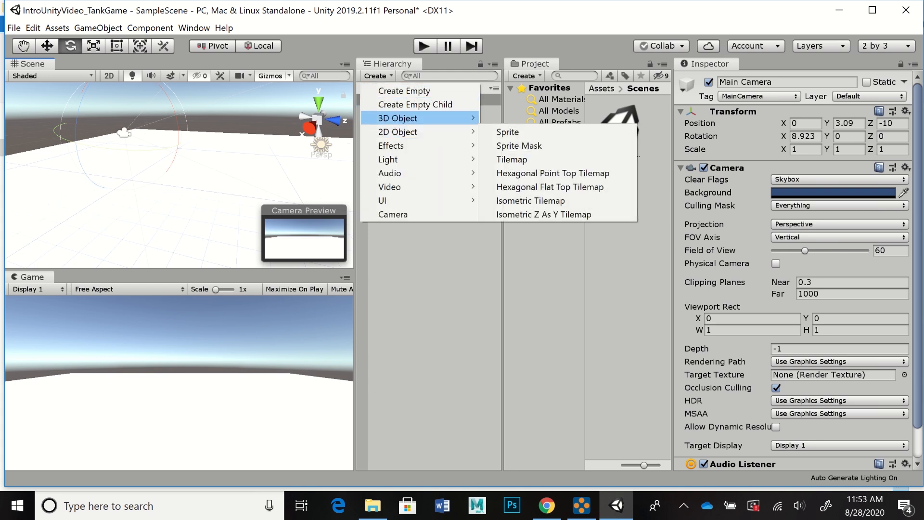
pyautogui.click(506, 118)
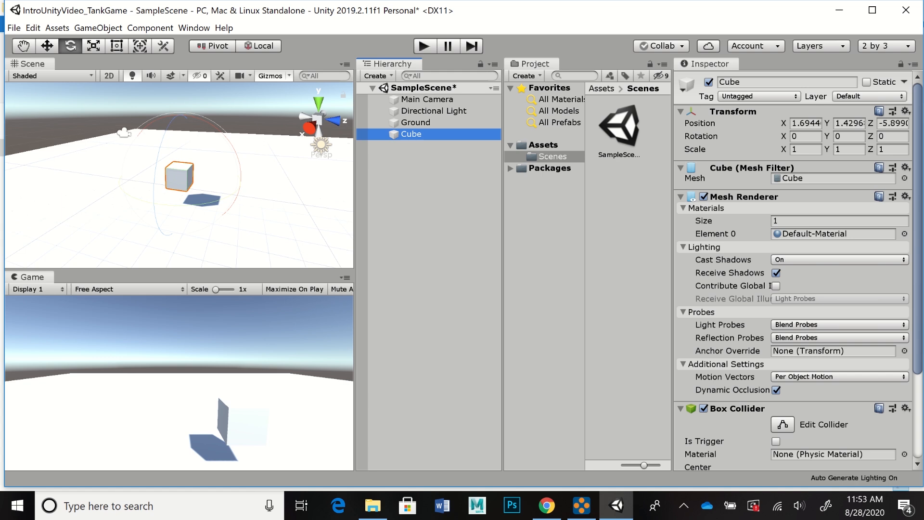
pyautogui.click(906, 110)
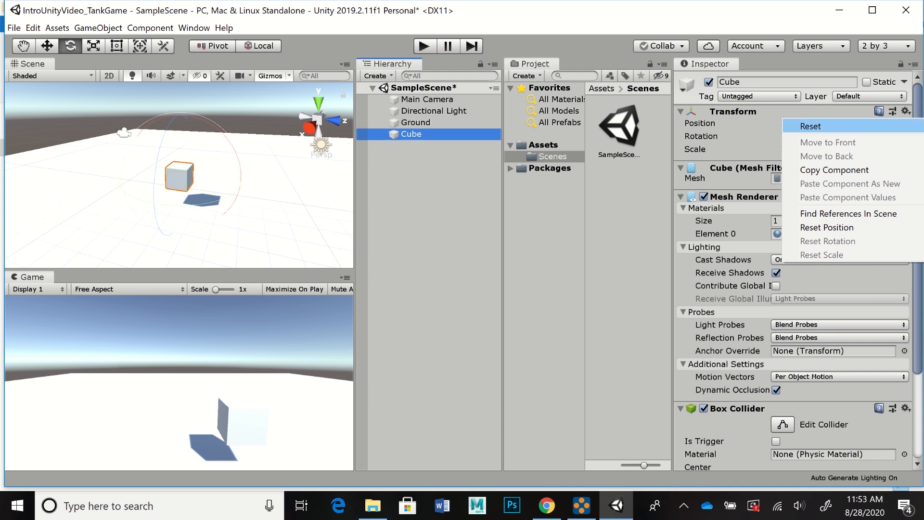
pyautogui.click(810, 126)
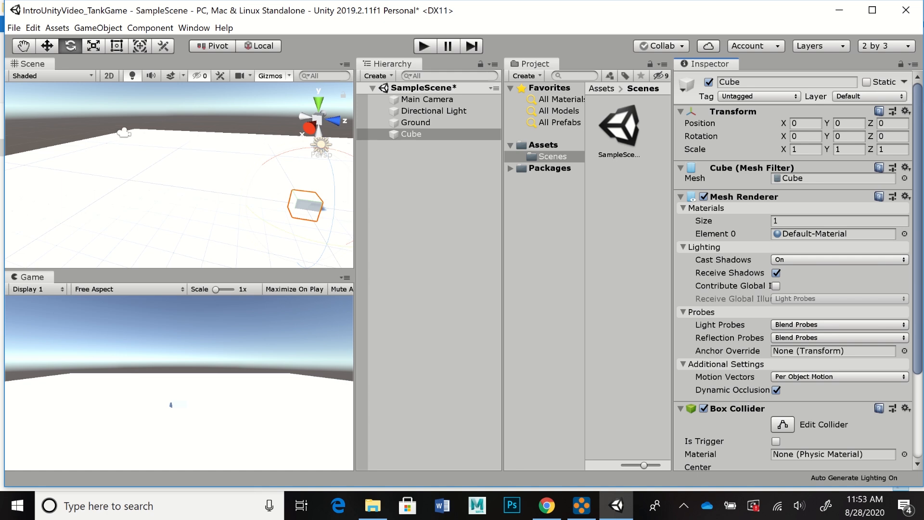
# Step: Frame the cube in the Scene view and set its Y position to 0.5 so it sits on the ground
pyautogui.press('f')
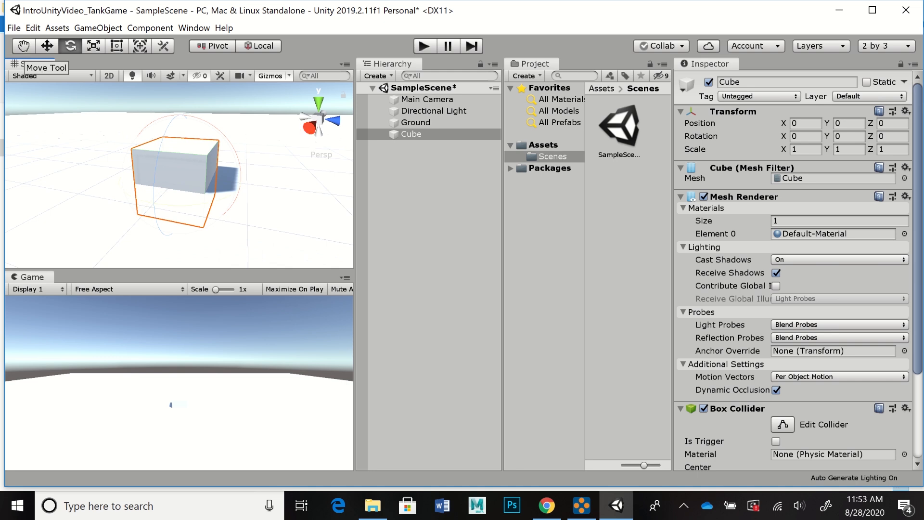
pyautogui.click(47, 46)
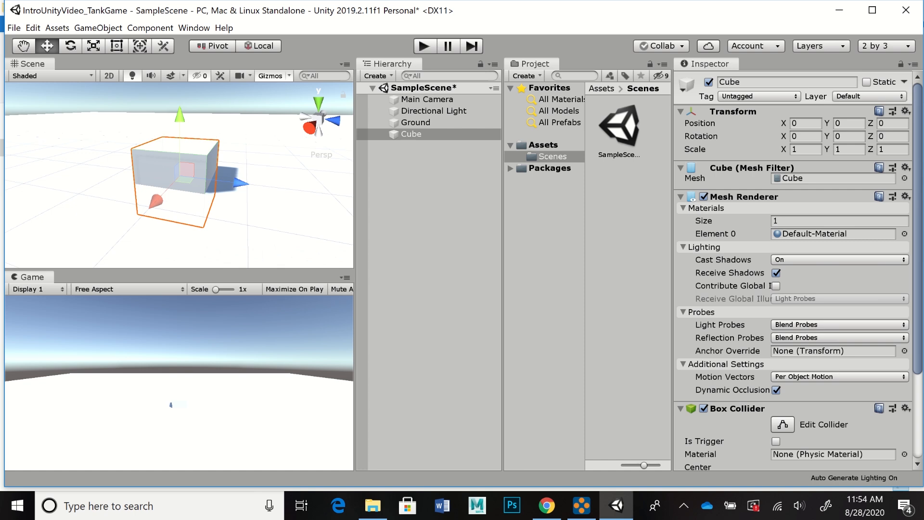
pyautogui.click(849, 123)
pyautogui.write('.5')
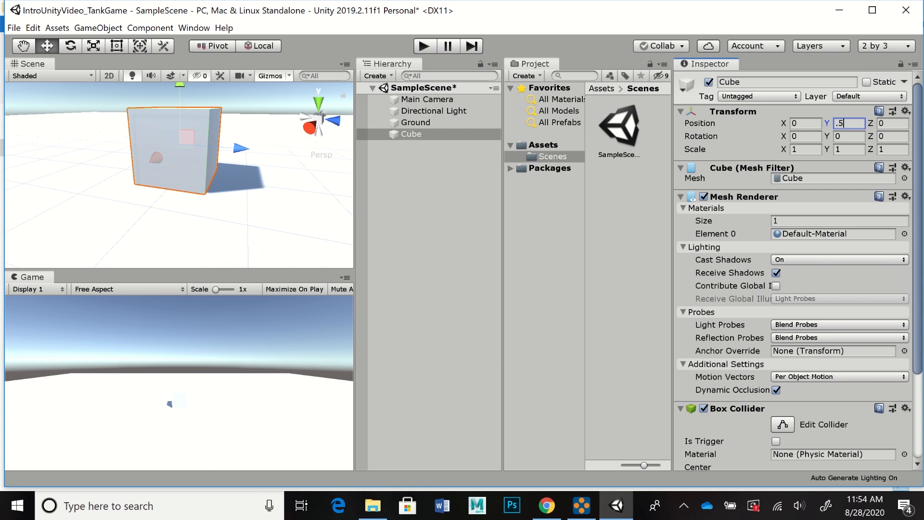
pyautogui.press('Return')
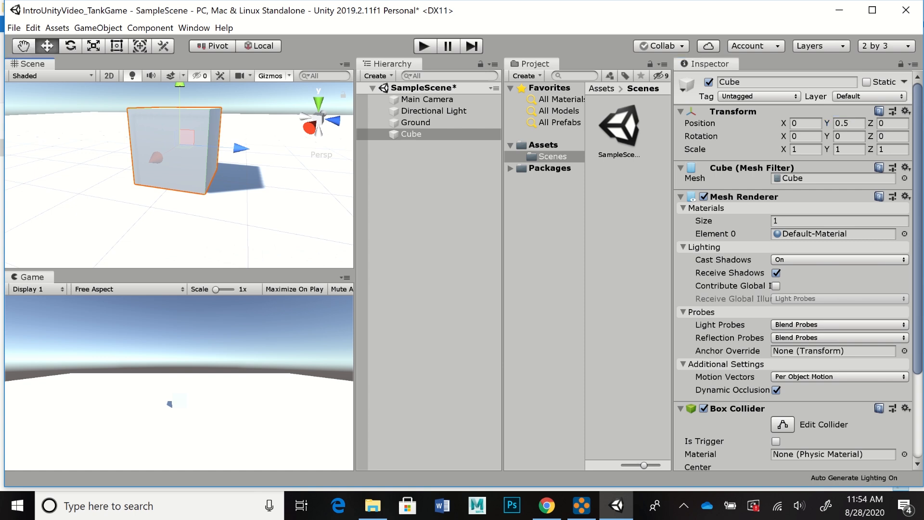
# Step: View the raised cube from another angle, then frame the whole Ground plane in the Scene view
pyautogui.keyDown('alt'); pyautogui.moveTo(178, 163); pyautogui.dragTo(144, 195); pyautogui.keyUp('alt')
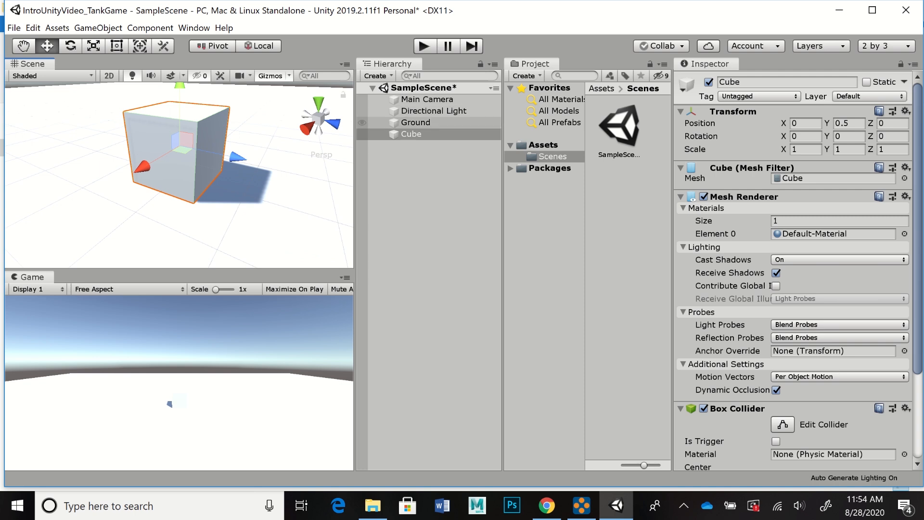
pyautogui.doubleClick(415, 122)
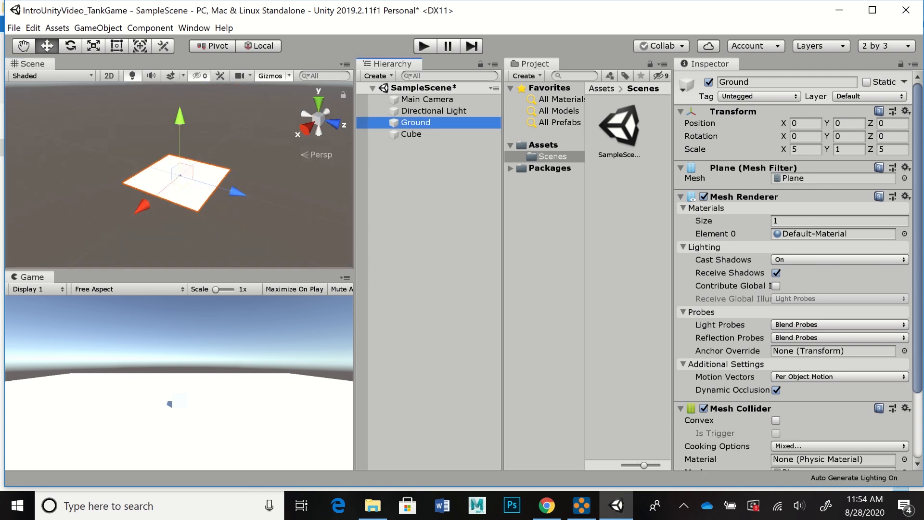
# Step: Move the directional light away from the cube to about X -1.57, Y 5.64, Z 2.73
pyautogui.keyDown('alt'); pyautogui.moveTo(179, 193); pyautogui.dragTo(294, 193, button='right'); pyautogui.keyUp('alt')
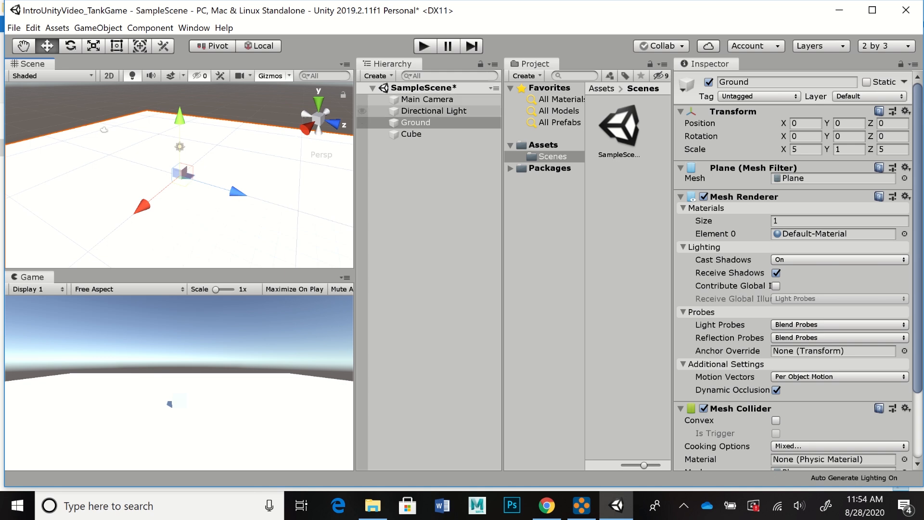
pyautogui.click(433, 112)
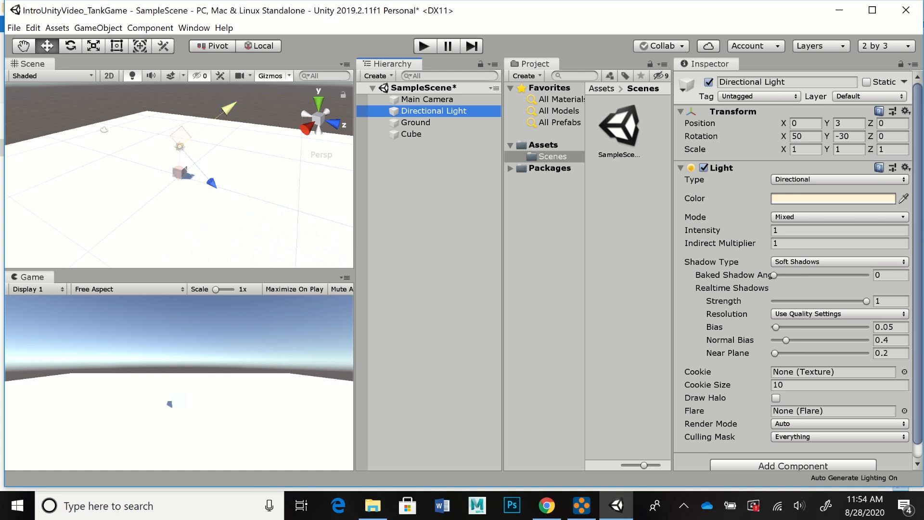
pyautogui.moveTo(228, 108); pyautogui.dragTo(267, 77)
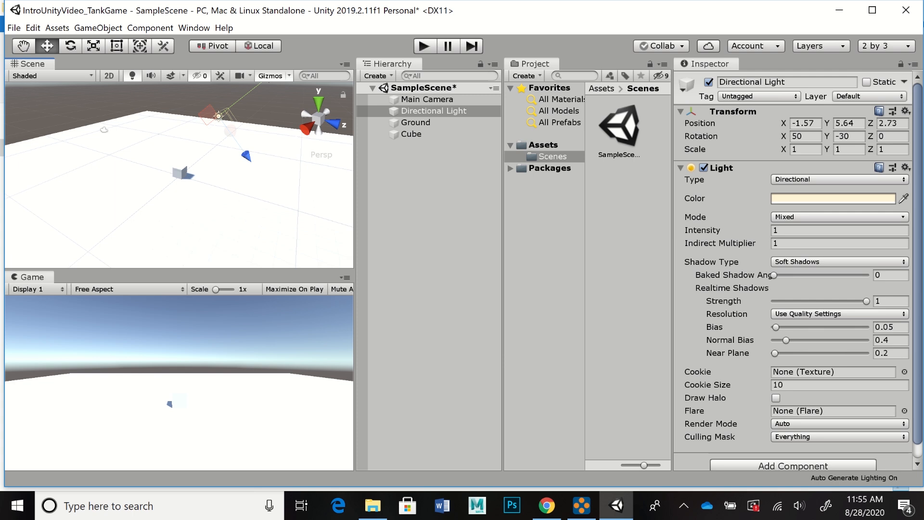
# Step: Rotate the directional light to about X 15.06, Y -60.7, Z -8.77 so it shines on the cube at a low angle
pyautogui.press('e')
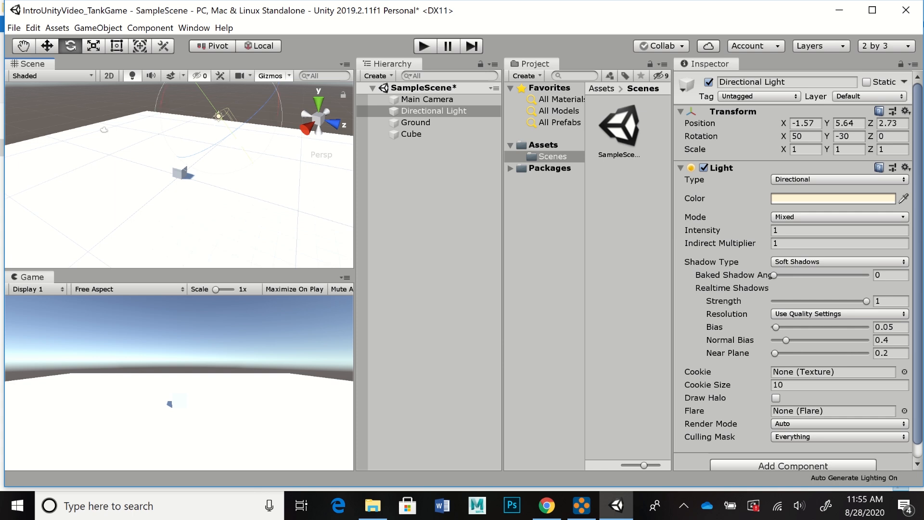
pyautogui.keyDown('alt'); pyautogui.moveTo(179, 144); pyautogui.dragTo(180, 185); pyautogui.keyUp('alt')
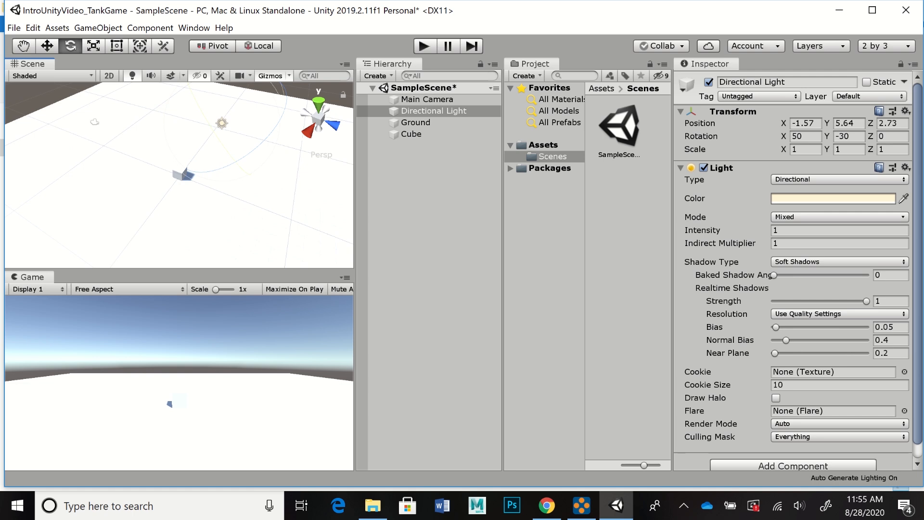
pyautogui.moveTo(171, 150); pyautogui.dragTo(188, 208)
pyautogui.moveTo(195, 145); pyautogui.dragTo(201, 171)
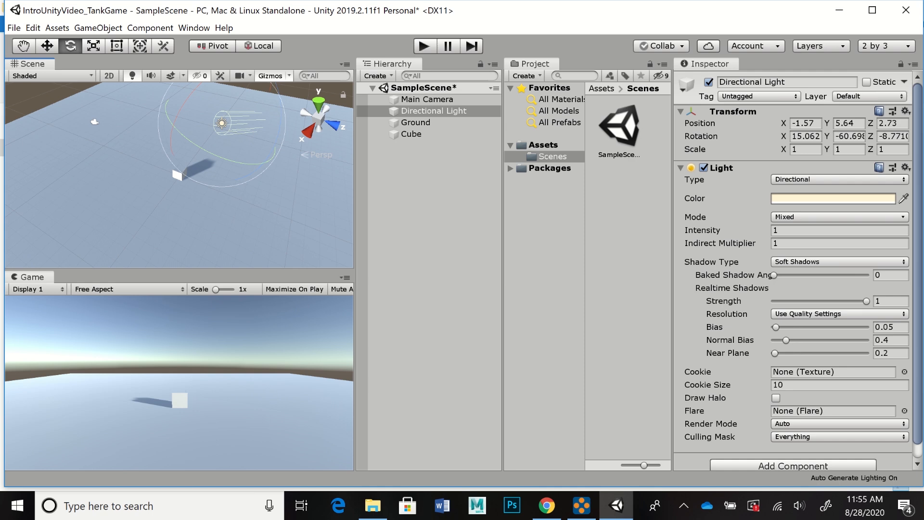
# Step: Move the main camera forward along its viewing direction toward the cube, to about Y 2.23 and Z -4.53
pyautogui.click(95, 121)
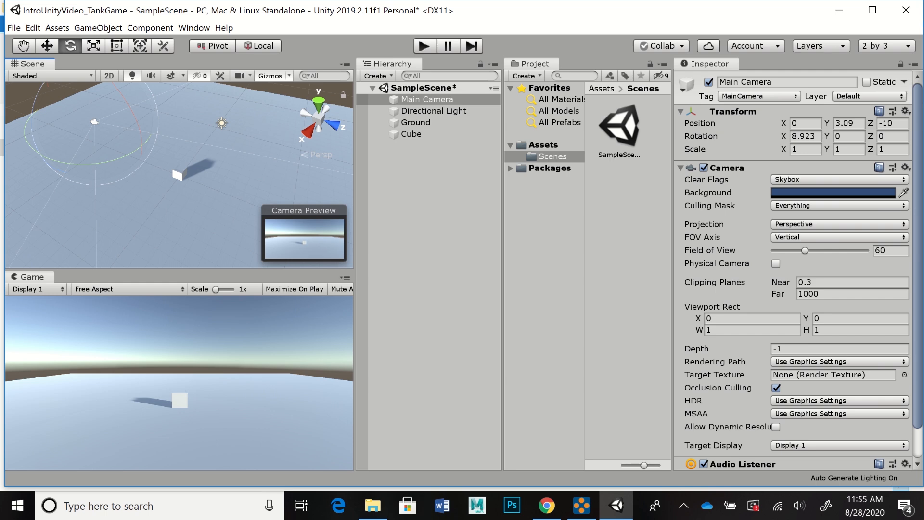
pyautogui.press('w')
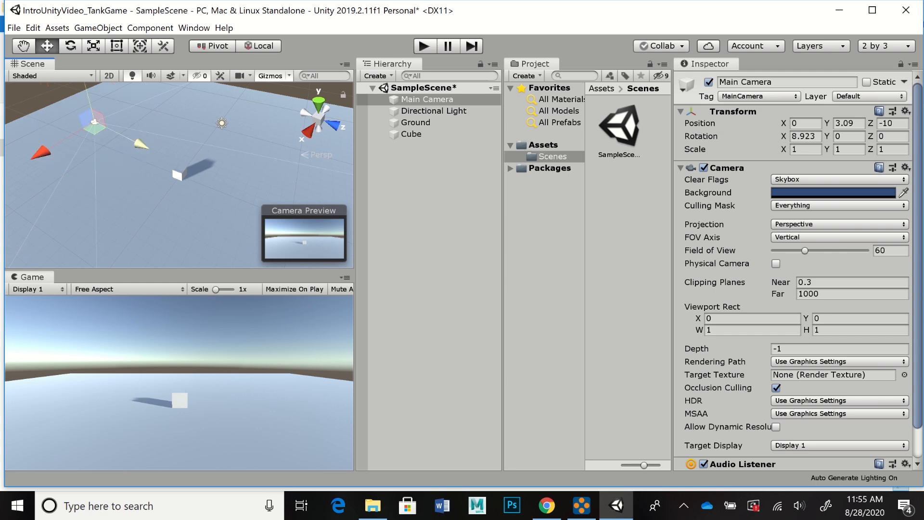
pyautogui.press('e')
pyautogui.press('r')
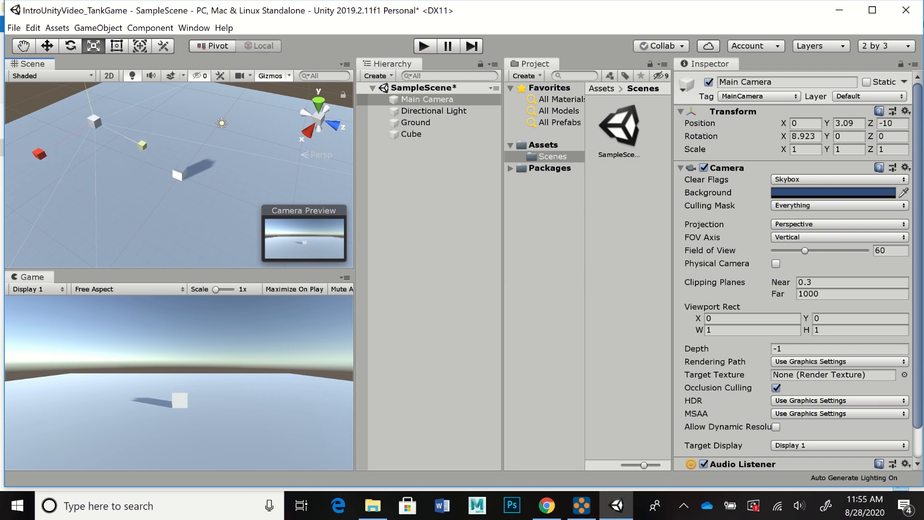
pyautogui.press('w')
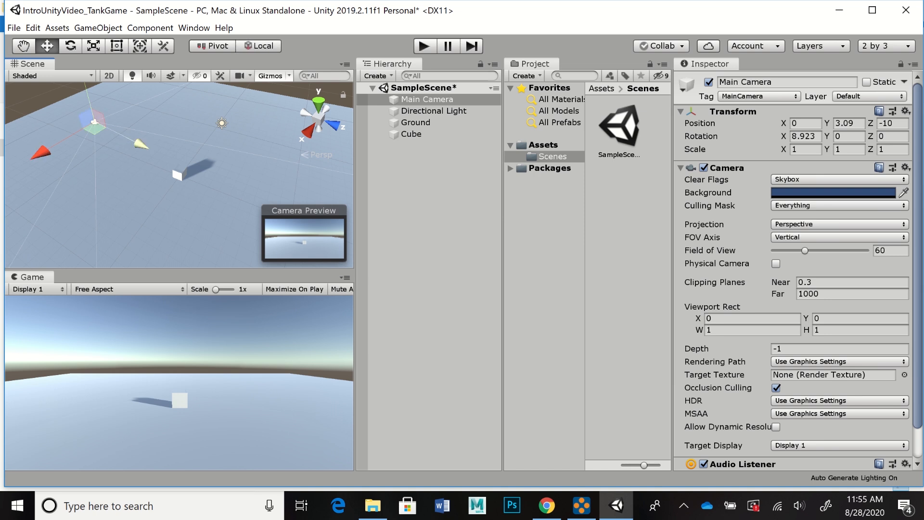
pyautogui.moveTo(140, 144); pyautogui.dragTo(153, 151)
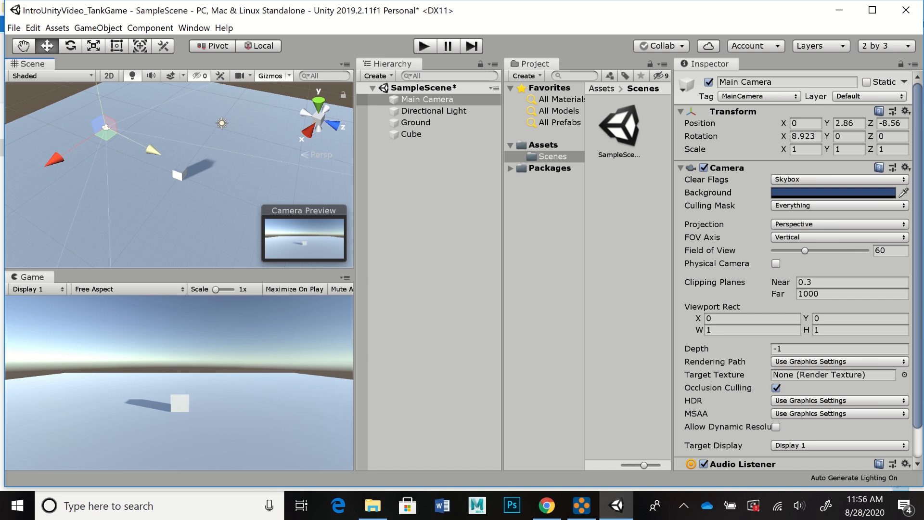
pyautogui.moveTo(153, 150); pyautogui.dragTo(187, 167)
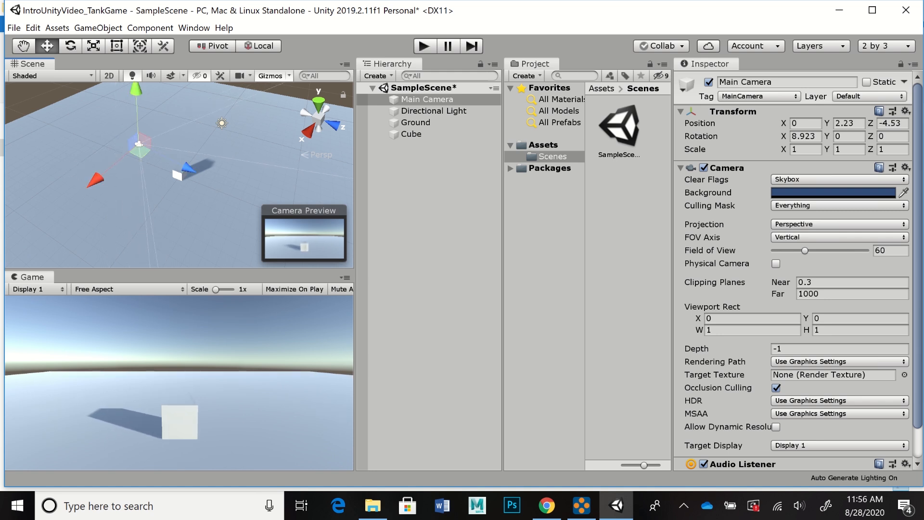
# Step: Shift the main camera sideways to about X 1.81, Y 2.32 and turn it about -17.4 degrees around Y toward the cube
pyautogui.moveTo(136, 90); pyautogui.dragTo(136, 89)
pyautogui.moveTo(96, 178); pyautogui.dragTo(83, 189)
pyautogui.moveTo(81, 190); pyautogui.dragTo(79, 192)
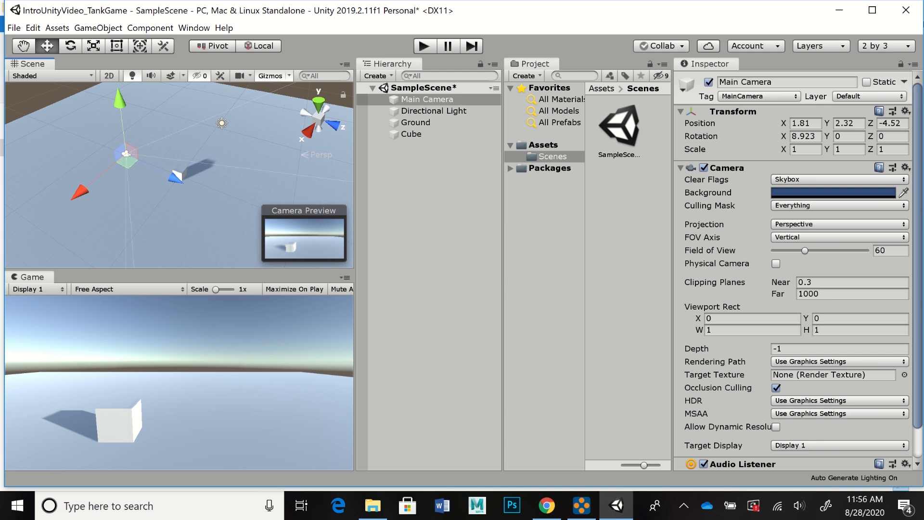
pyautogui.press('e')
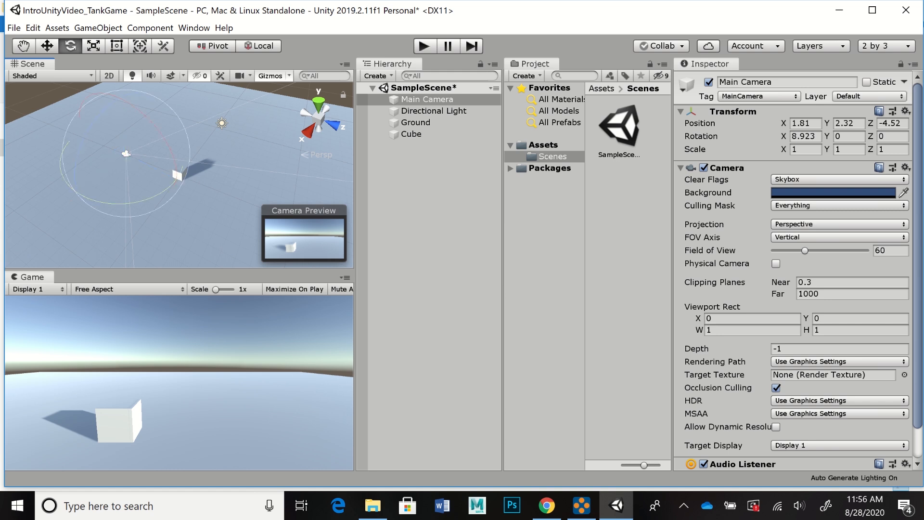
pyautogui.moveTo(95, 200); pyautogui.dragTo(132, 206)
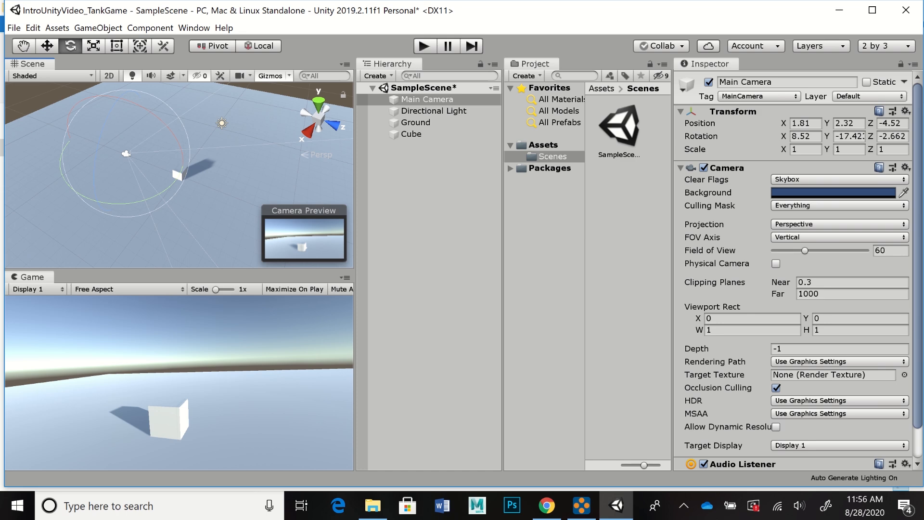
# Step: Try a field of view of 57 on the main camera, restore it to 60, and set the near clipping plane to 0.47
pyautogui.moveTo(804, 250)
pyautogui.mouseDown()
pyautogui.moveTo(815, 250)
pyautogui.moveTo(803, 251)
pyautogui.mouseUp()
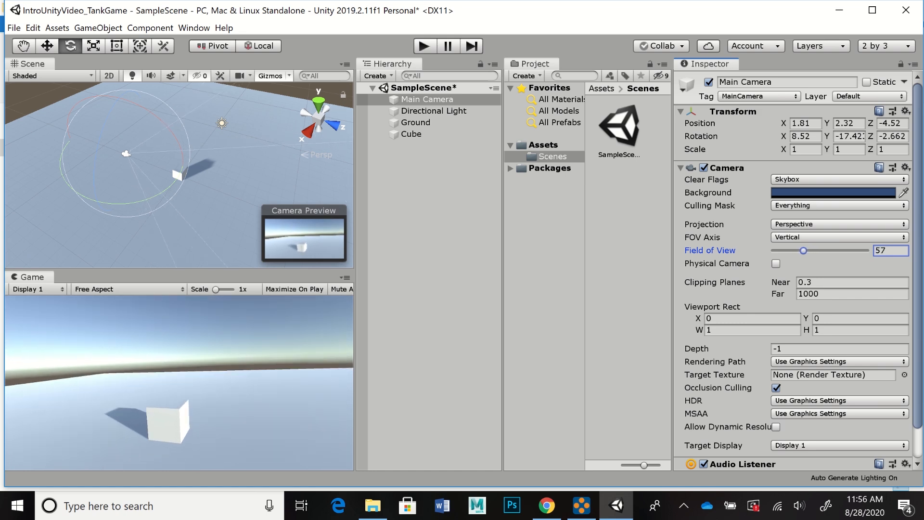
pyautogui.moveTo(803, 251); pyautogui.dragTo(804, 250)
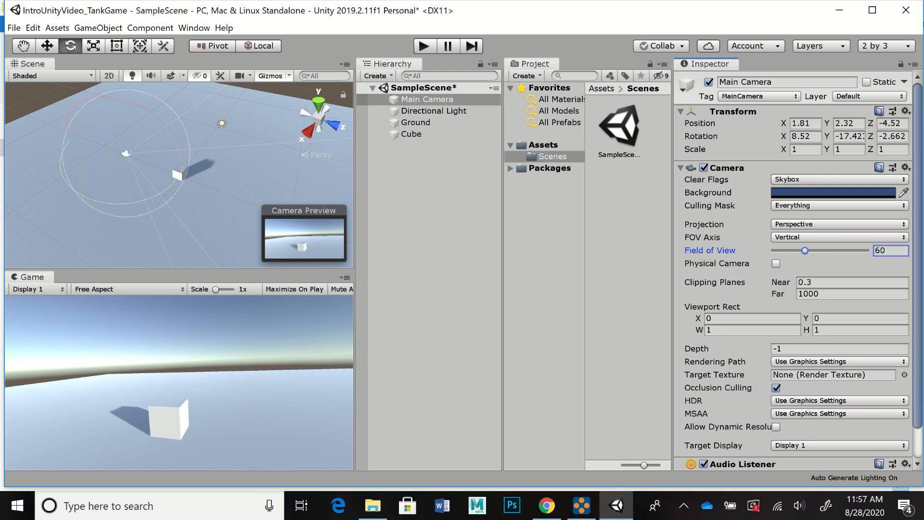
pyautogui.moveTo(780, 282); pyautogui.dragTo(803, 283)
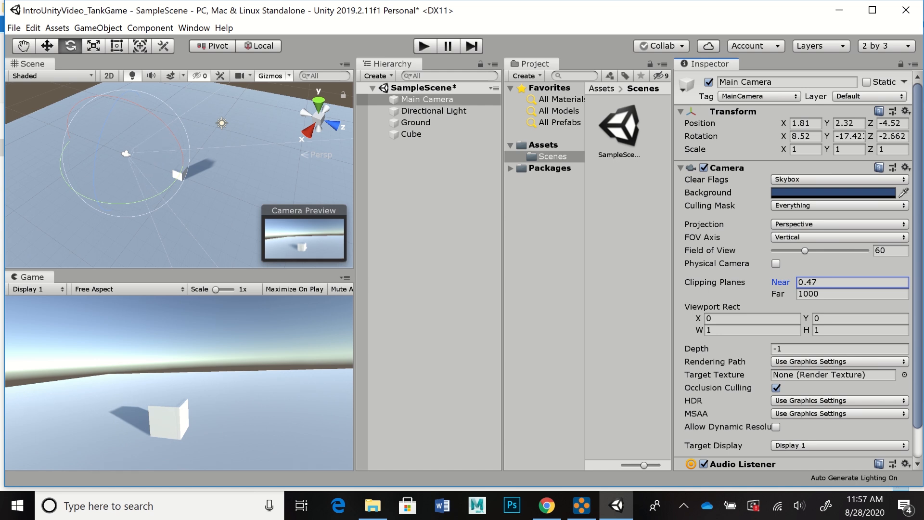
# Step: Try far clipping plane distances of 593.6, 100 and 55.4 on the main camera, and set the far plane back to 1000
pyautogui.moveTo(778, 294); pyautogui.dragTo(553, 294)
pyautogui.click(821, 283)
pyautogui.click(822, 294)
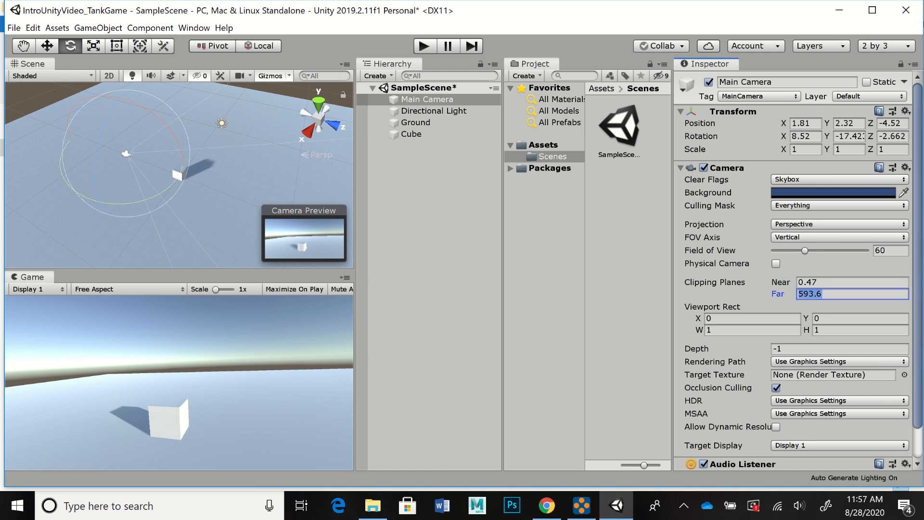
pyautogui.write('100')
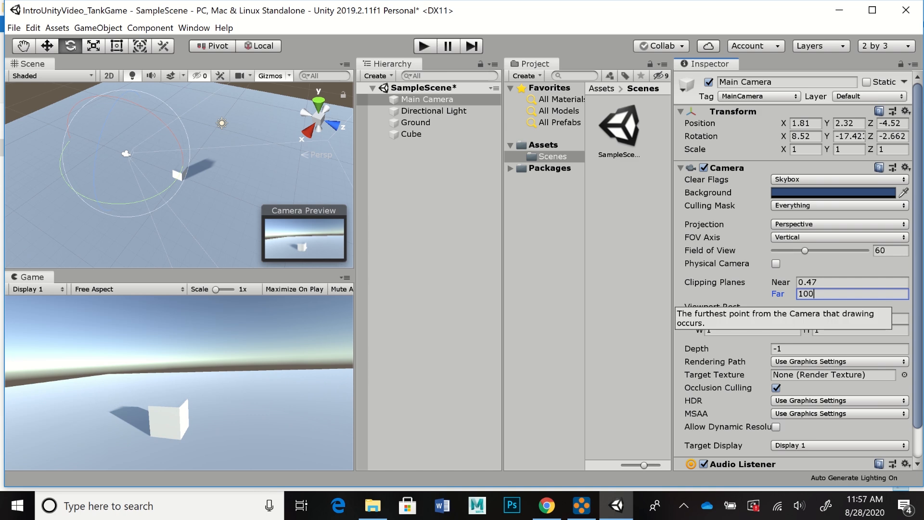
pyautogui.moveTo(778, 294); pyautogui.dragTo(729, 293)
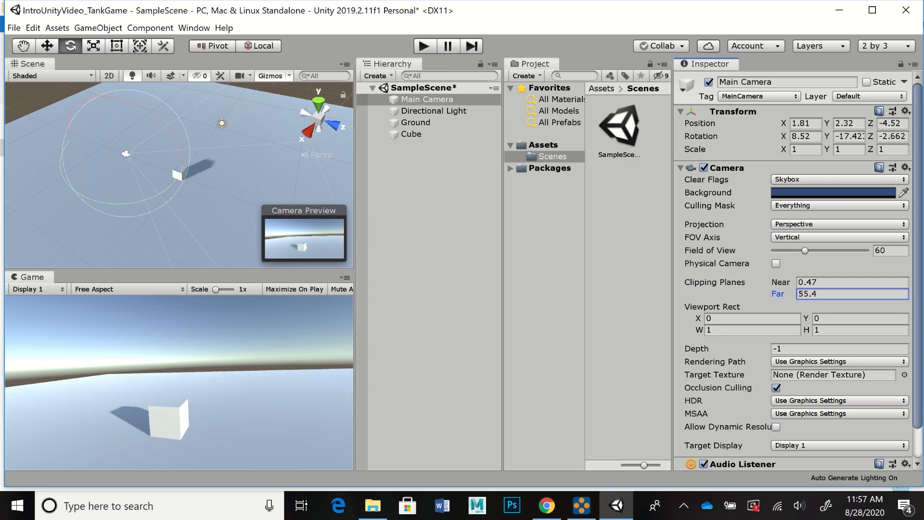
pyautogui.click(811, 294)
pyautogui.write('1000')
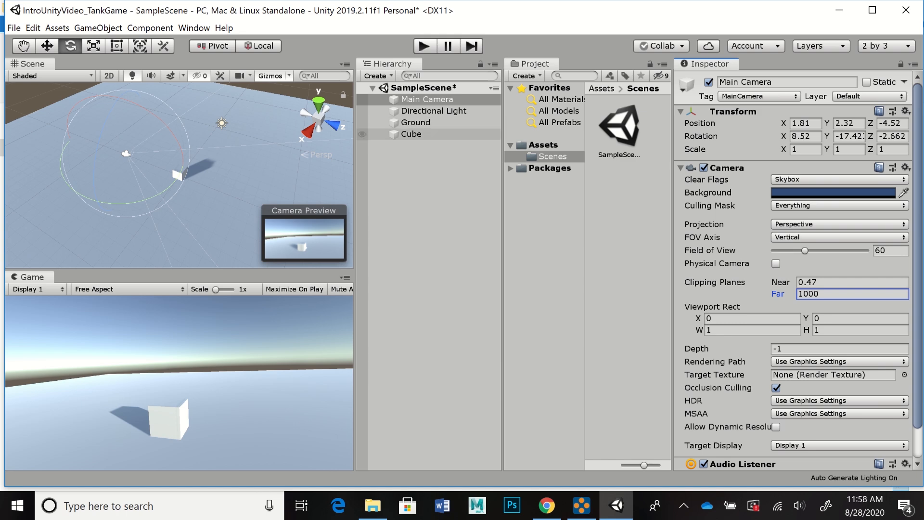
# Step: Select the cube and examine its Transform, Mesh Renderer and Box Collider components, switching the Mesh Renderer off and on again
pyautogui.click(411, 134)
pyautogui.moveTo(917, 192)
pyautogui.mouseDown()
pyautogui.moveTo(917, 239)
pyautogui.moveTo(917, 191)
pyautogui.mouseUp()
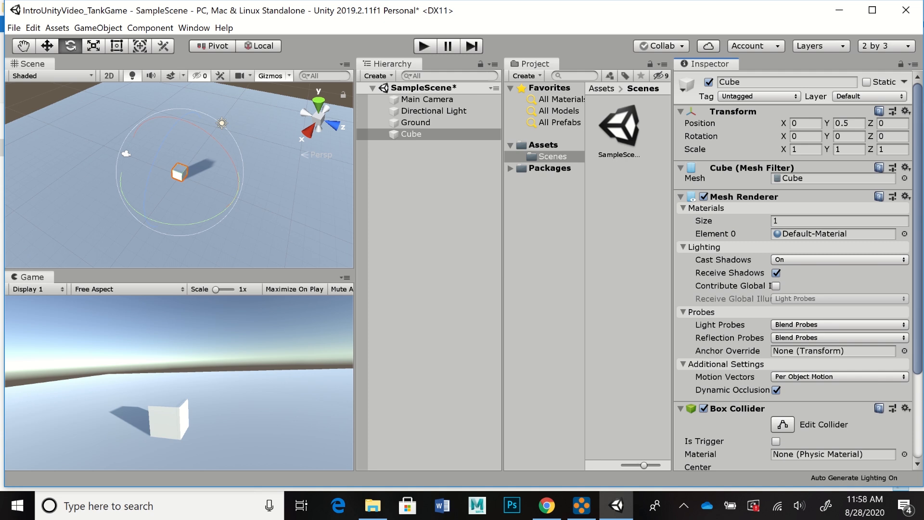
pyautogui.scroll(-5, 794, 270)
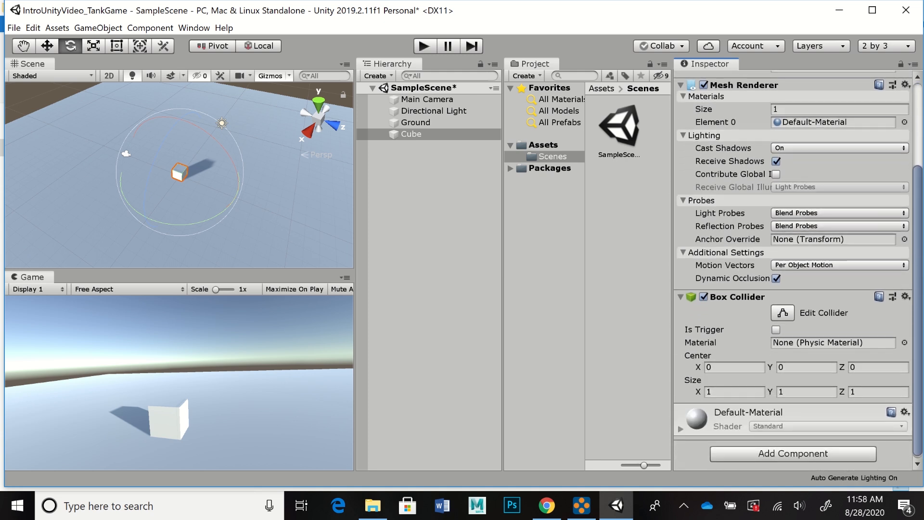
pyautogui.click(704, 85)
pyautogui.click(703, 85)
pyautogui.scroll(-1, 792, 269)
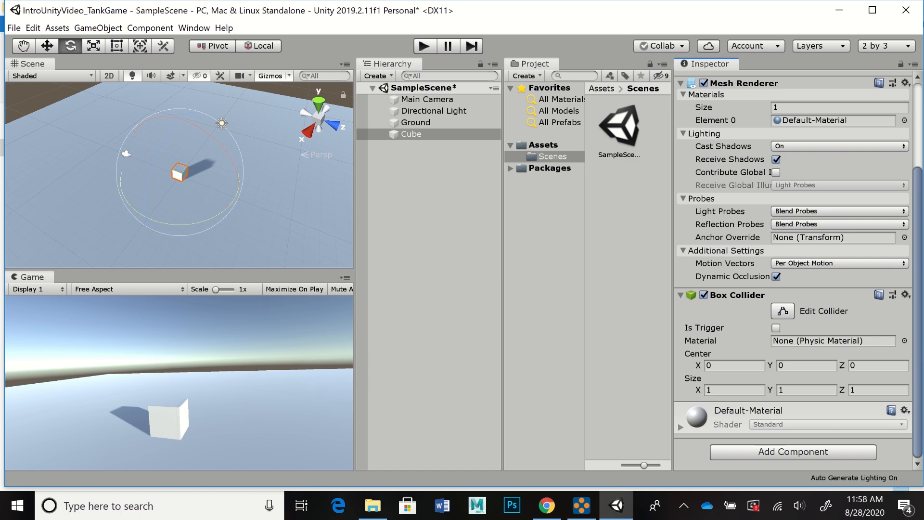
pyautogui.scroll(5, 793, 269)
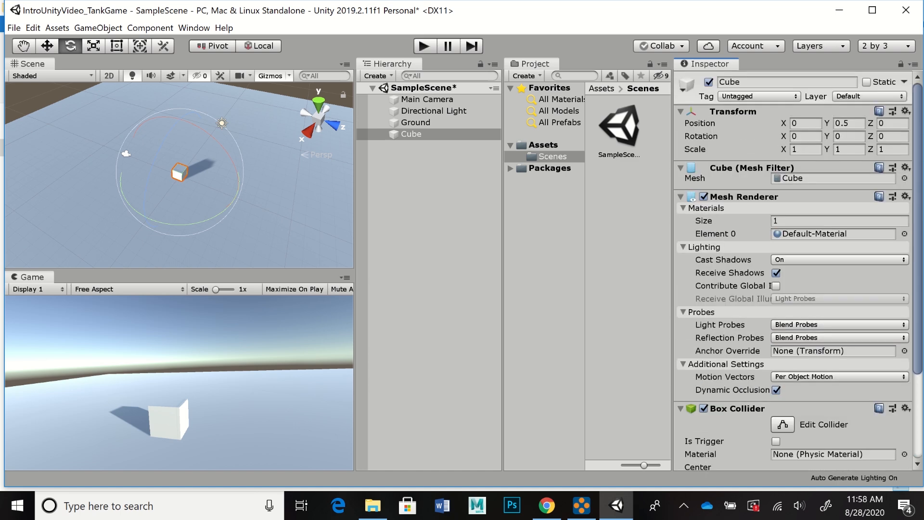
pyautogui.scroll(-5, 793, 269)
pyautogui.scroll(5, 793, 269)
pyautogui.scroll(-2, 793, 269)
pyautogui.scroll(-3, 792, 269)
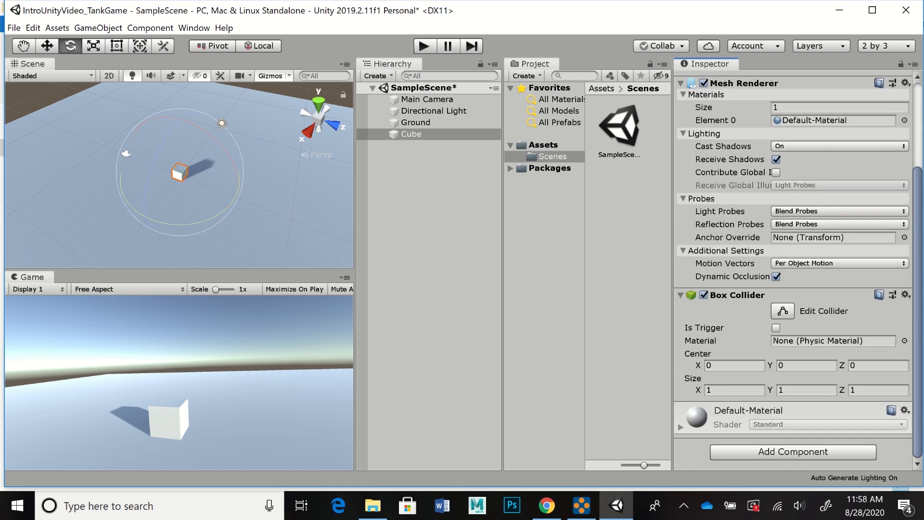
pyautogui.scroll(5, 793, 269)
pyautogui.scroll(-5, 793, 270)
# Step: Add a Rigidbody physics component to the cube and bring its settings into view
pyautogui.click(793, 452)
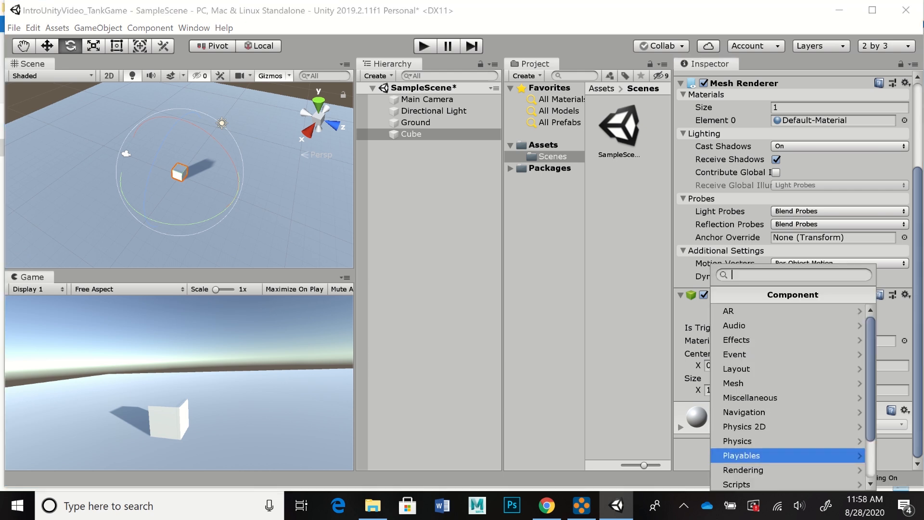
pyautogui.scroll(-3, 793, 413)
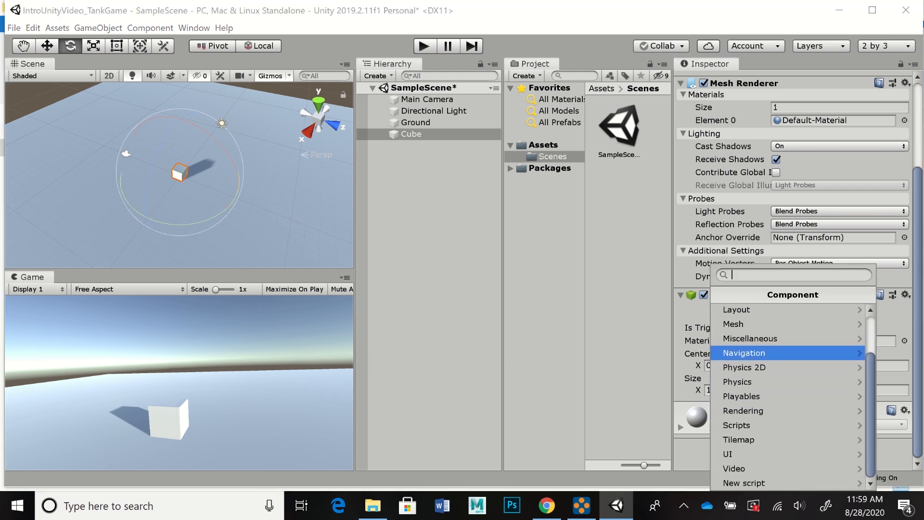
pyautogui.scroll(3, 793, 412)
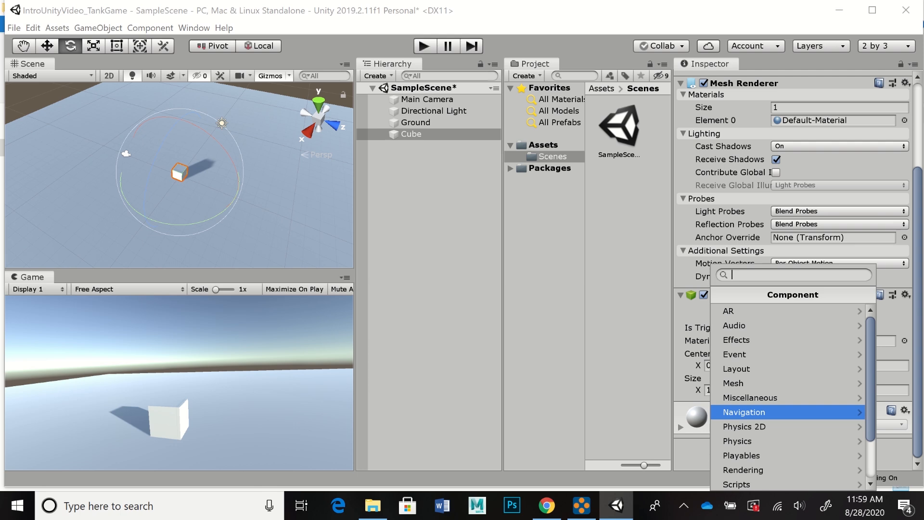
pyautogui.scroll(-2, 793, 411)
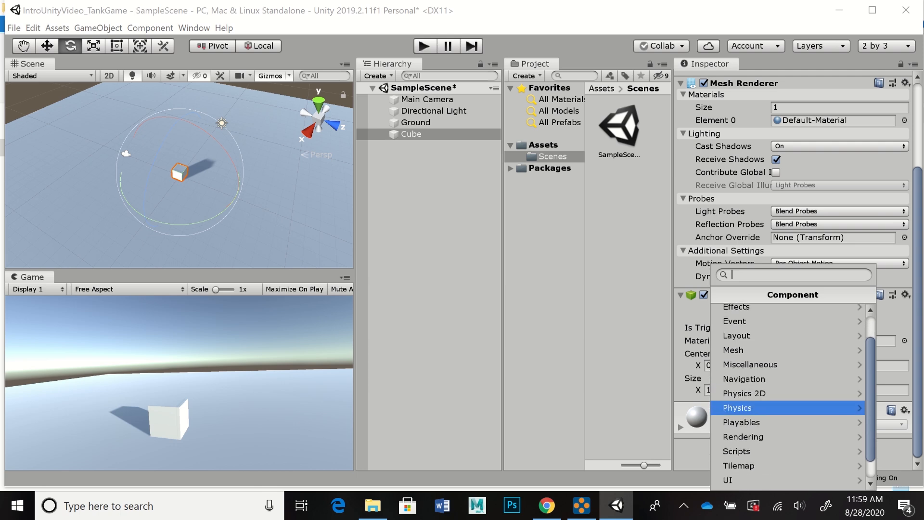
pyautogui.click(791, 407)
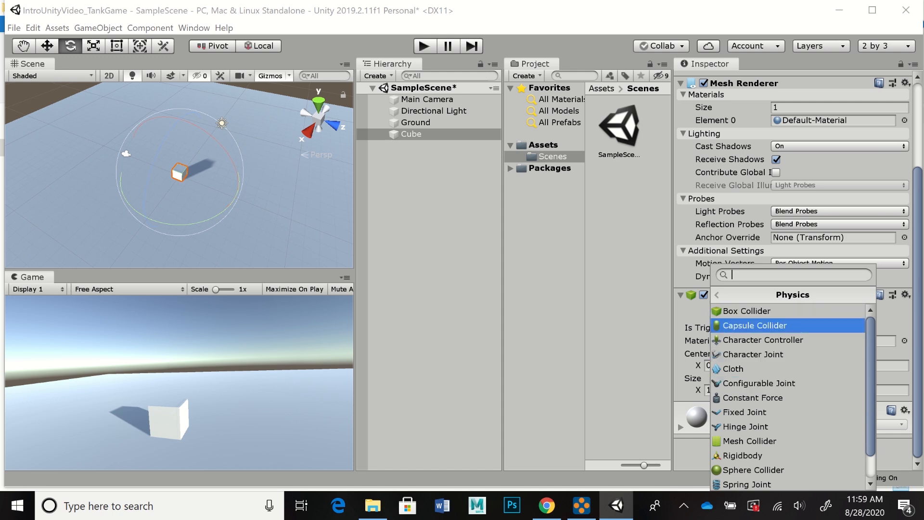
pyautogui.scroll(-2, 789, 398)
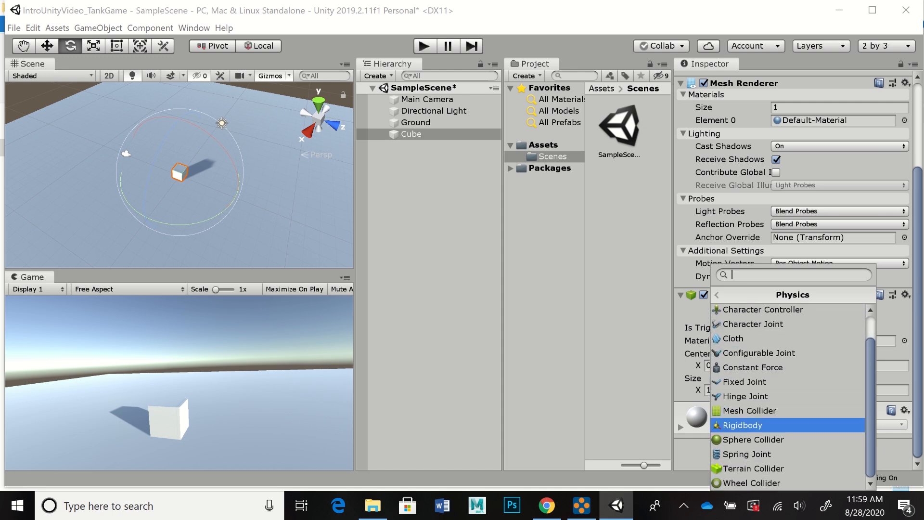
pyautogui.click(769, 425)
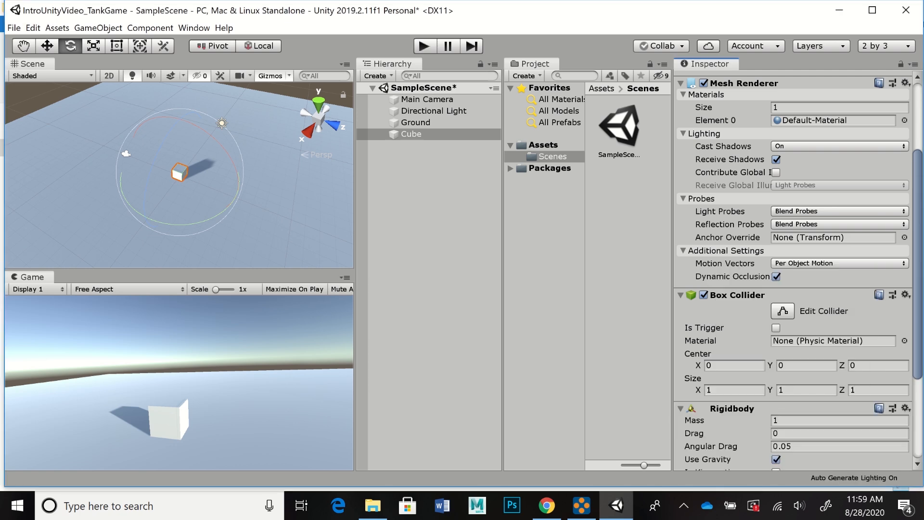
pyautogui.scroll(-5, 792, 269)
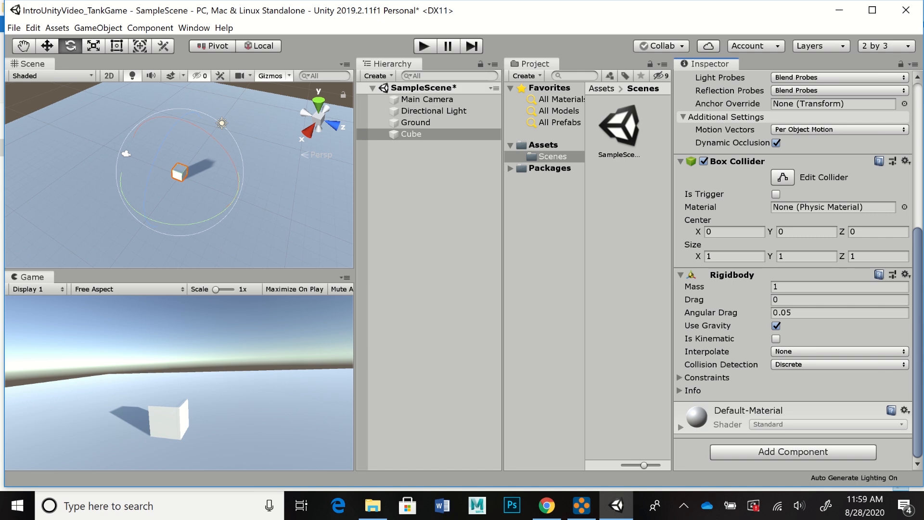
# Step: Raise the cube to a height of about 9.35 above the ground and rotate it about all three axes so it is tilted
pyautogui.press('w')
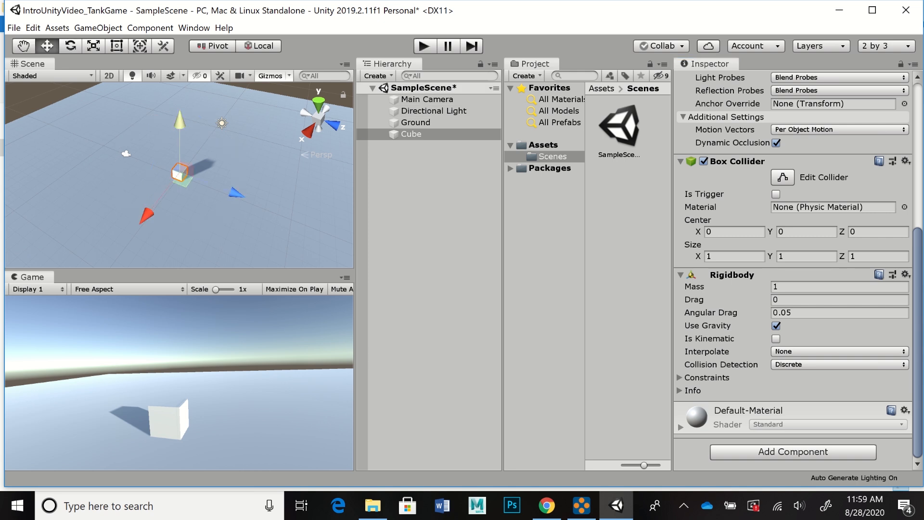
pyautogui.moveTo(179, 120); pyautogui.dragTo(180, 30)
pyautogui.keyDown('alt'); pyautogui.moveTo(179, 120); pyautogui.dragTo(192, 166, button='middle'); pyautogui.keyUp('alt')
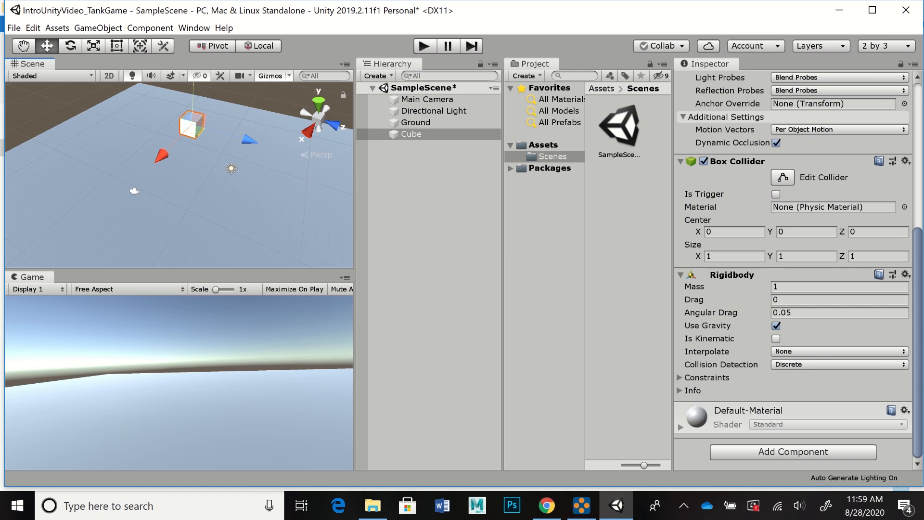
pyautogui.press('e')
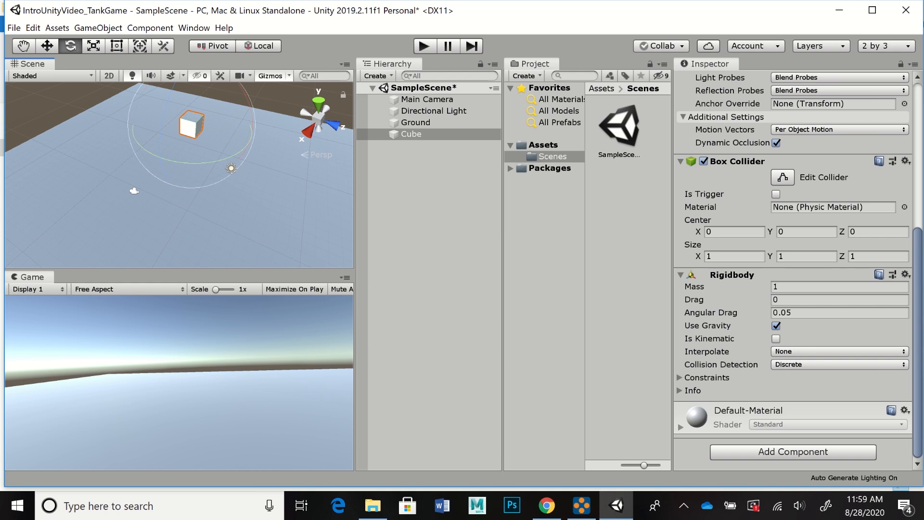
pyautogui.moveTo(201, 163); pyautogui.dragTo(275, 156)
pyautogui.moveTo(208, 112); pyautogui.dragTo(210, 161)
pyautogui.moveTo(249, 93); pyautogui.dragTo(258, 152)
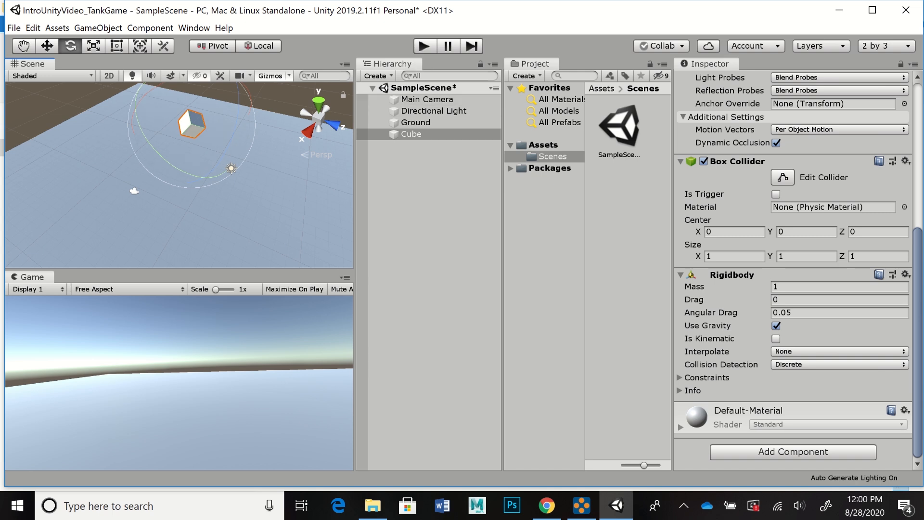
# Step: Run and stop the game to test the cube's fall, and repeat the test with Maximize On Play enabled, leaving that option on
pyautogui.hotkey('ctrl', 'p')
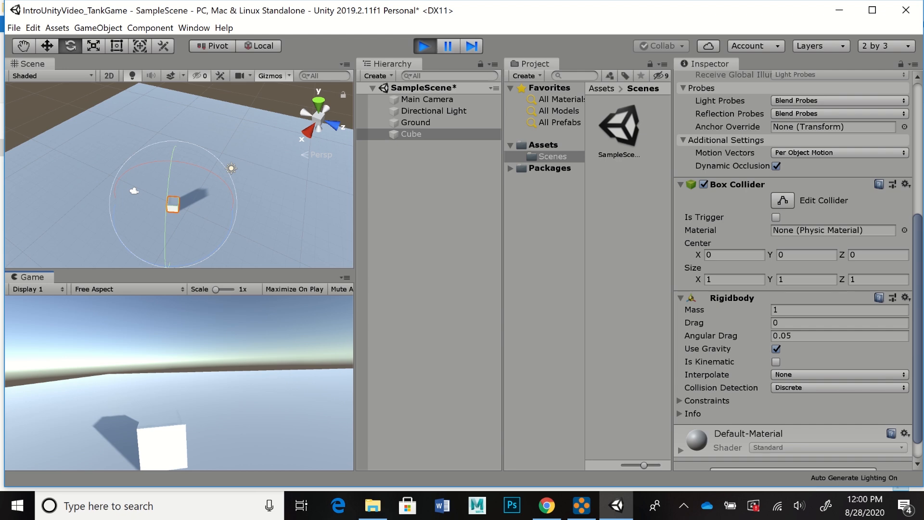
pyautogui.hotkey('ctrl', 'p')
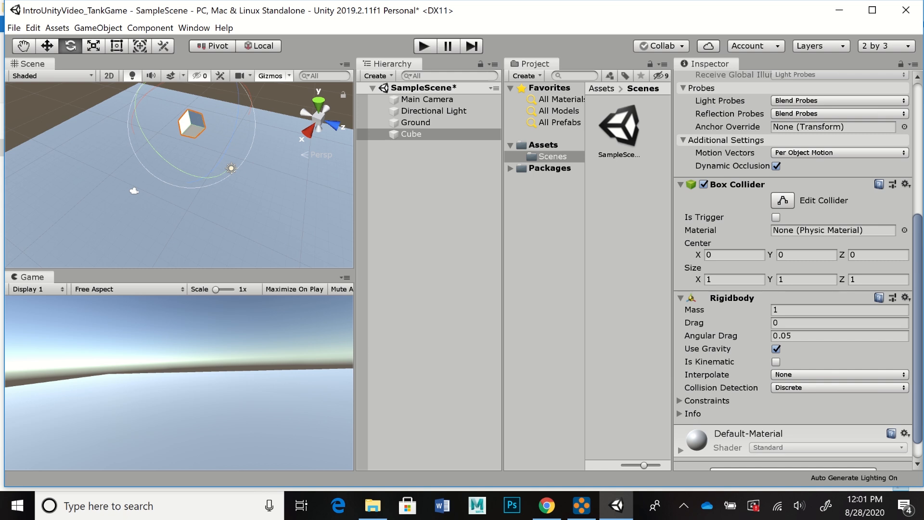
pyautogui.click(294, 289)
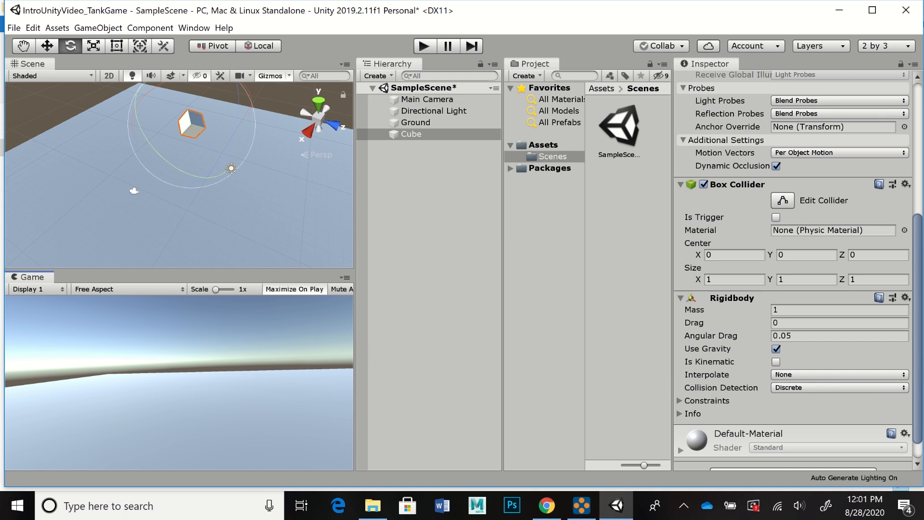
pyautogui.hotkey('ctrl', 'p')
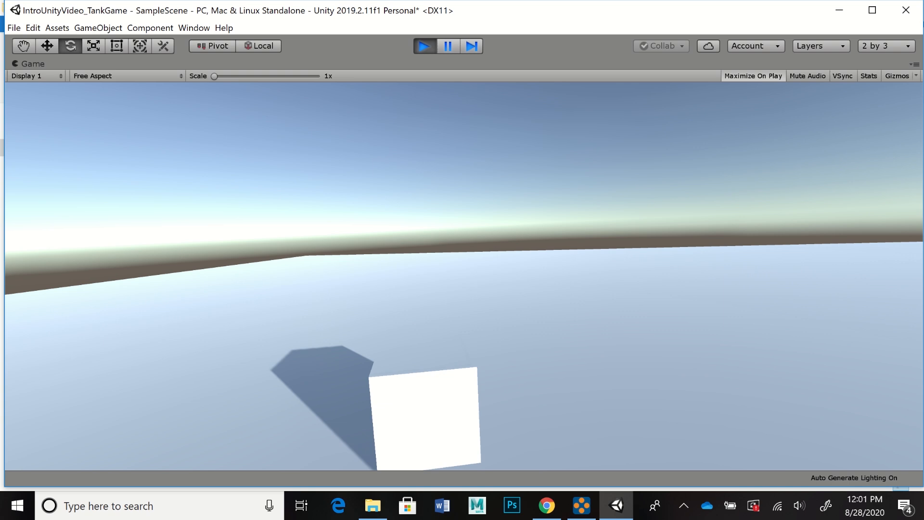
pyautogui.hotkey('ctrl', 'p')
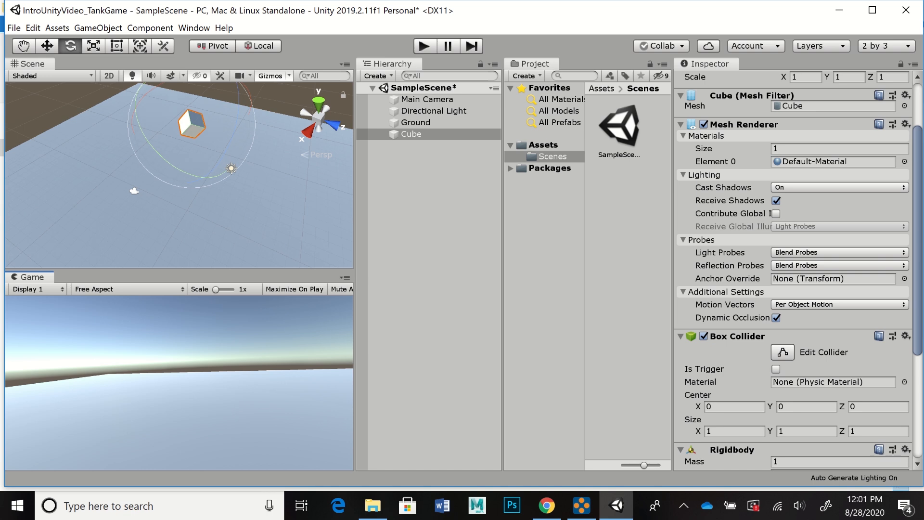
pyautogui.click(294, 289)
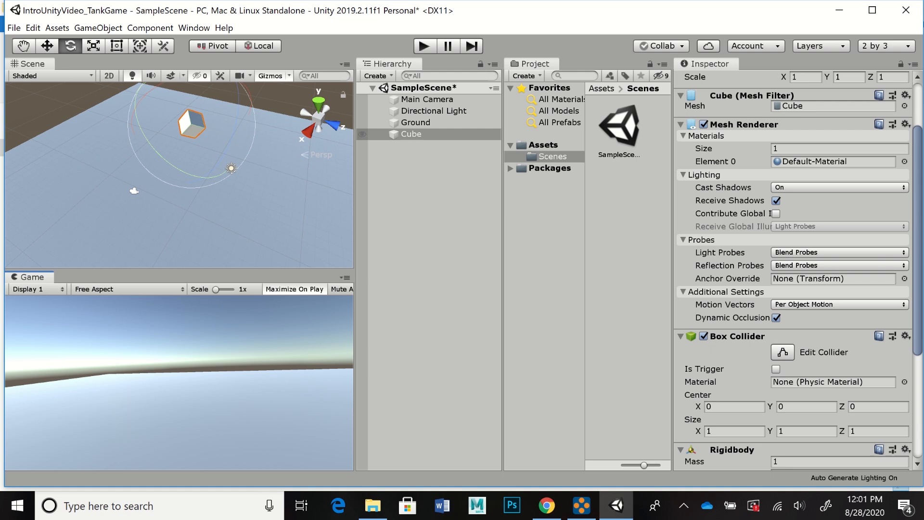
# Step: Reset the cube's rotation to 0 on all axes and set its Y position to 0.5
pyautogui.click(415, 122)
pyautogui.click(411, 135)
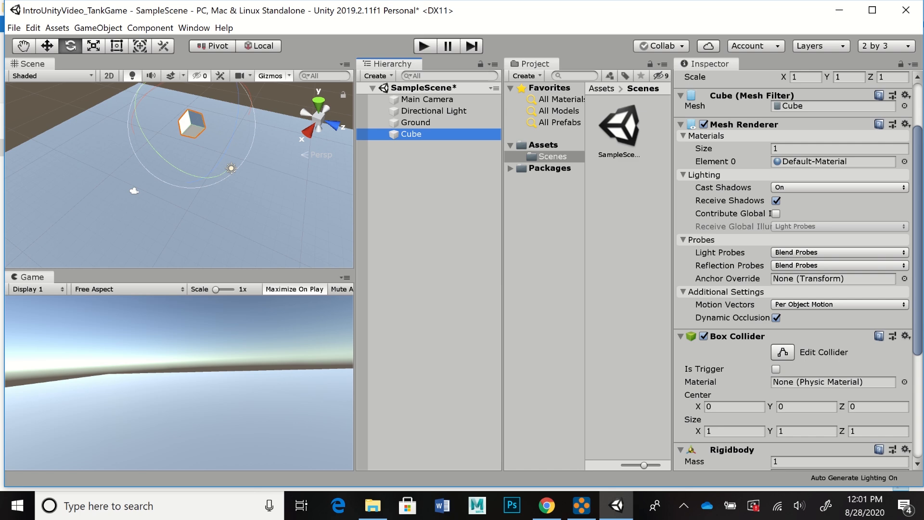
pyautogui.scroll(3, 794, 270)
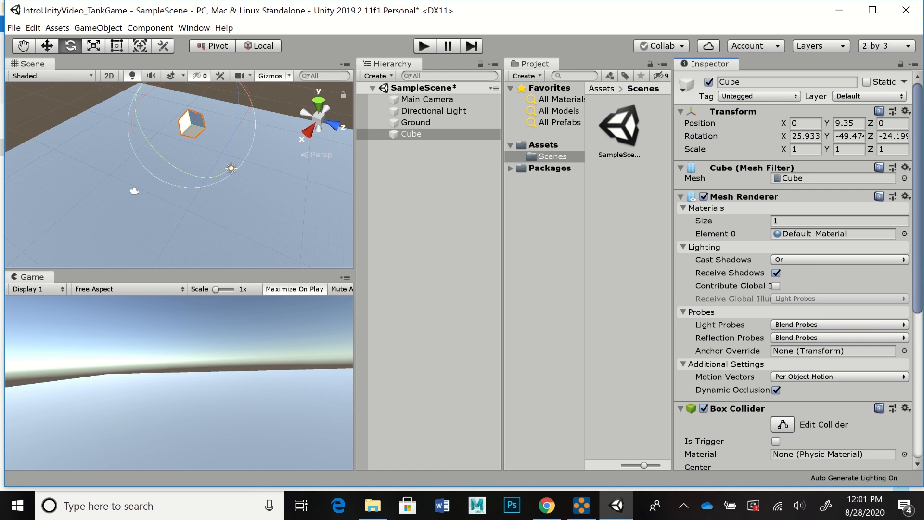
pyautogui.click(847, 123)
pyautogui.click(805, 137)
pyautogui.write('0')
pyautogui.press('Tab')
pyautogui.write('0')
pyautogui.press('Tab')
pyautogui.write('0')
pyautogui.click(848, 124)
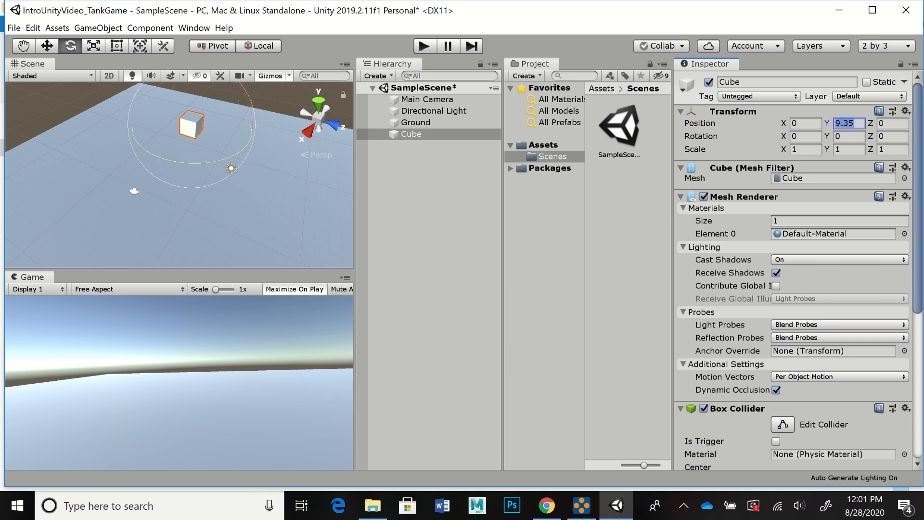
pyautogui.write('0.5')
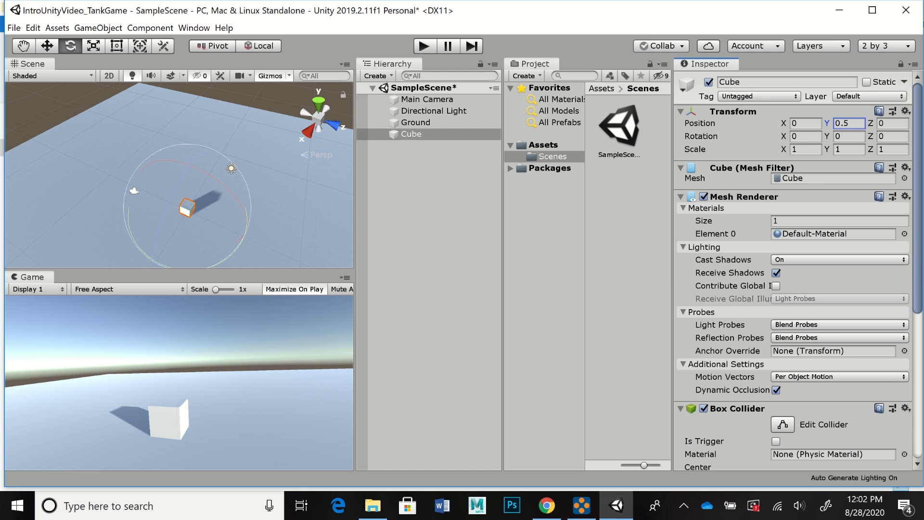
# Step: Activate the Move tool and rename the cube as Brick
pyautogui.click(47, 45)
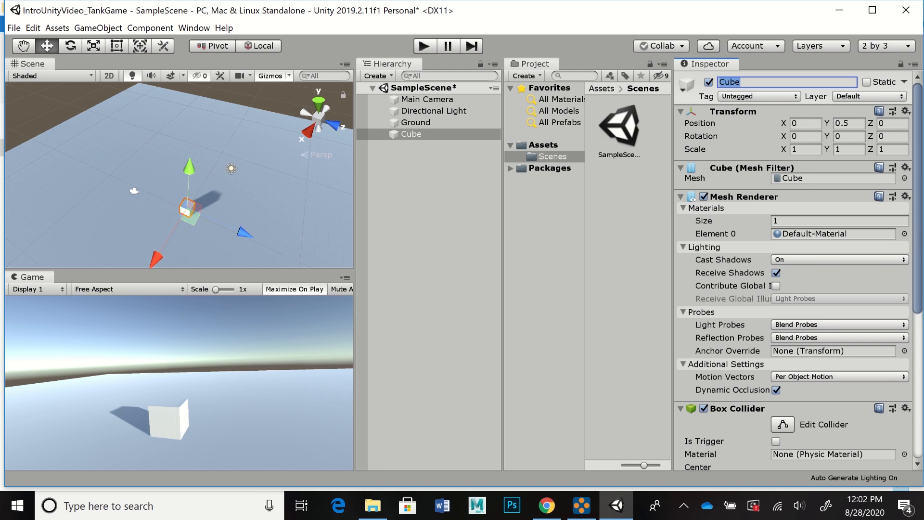
pyautogui.write('Brick')
pyautogui.press('Return')
# Step: Open the Asset Store and search it for "standard assets"
pyautogui.click(194, 28)
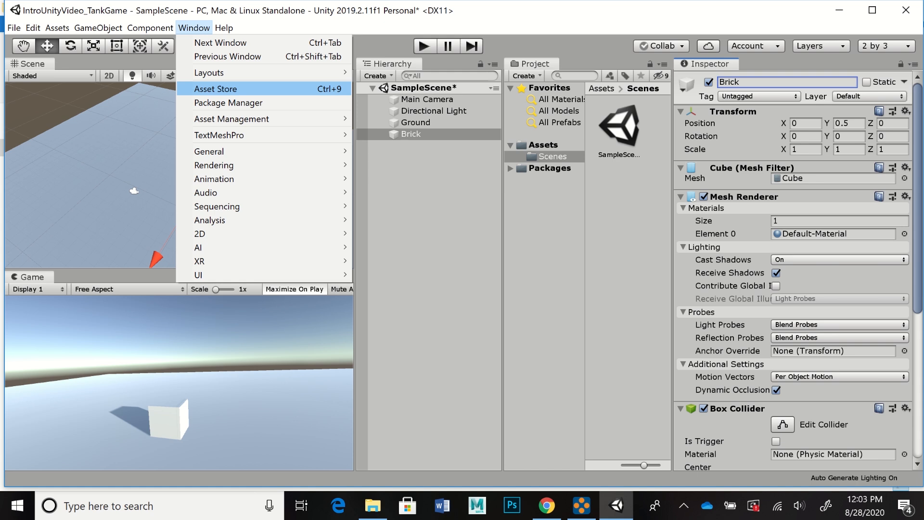
pyautogui.click(215, 88)
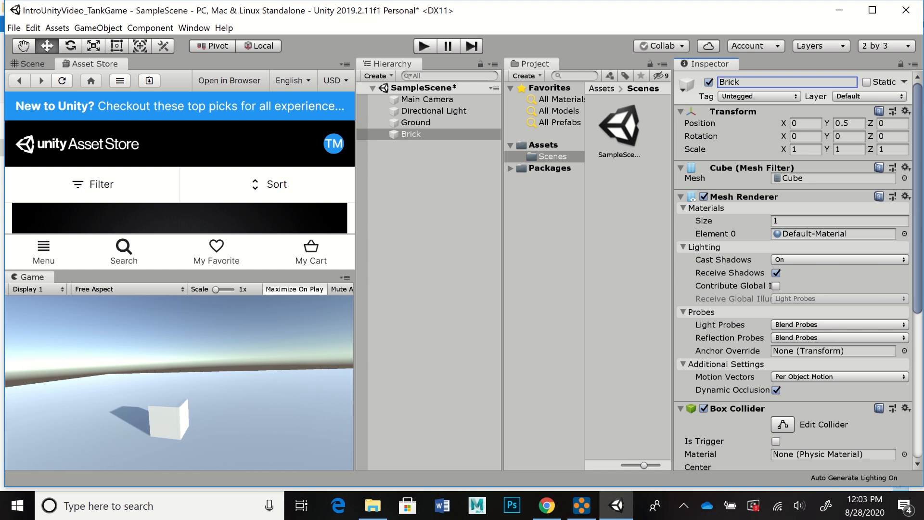
pyautogui.click(123, 252)
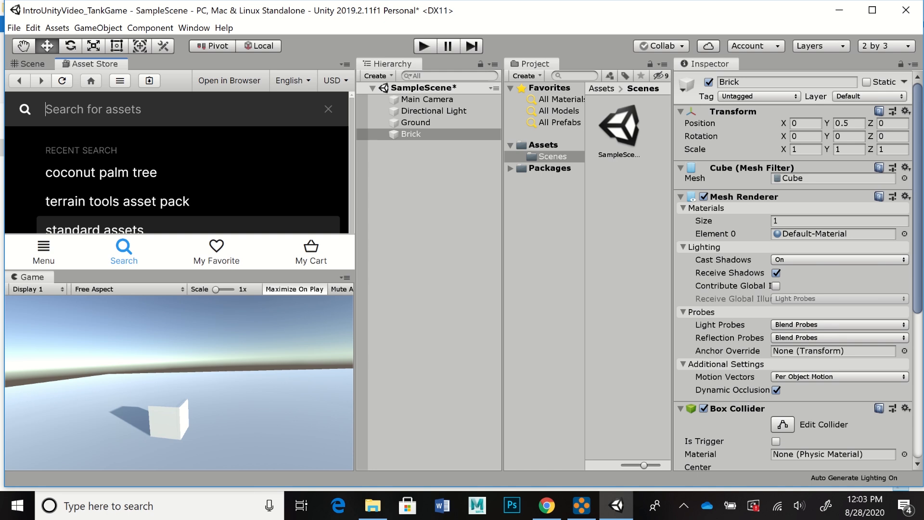
pyautogui.write('sta')
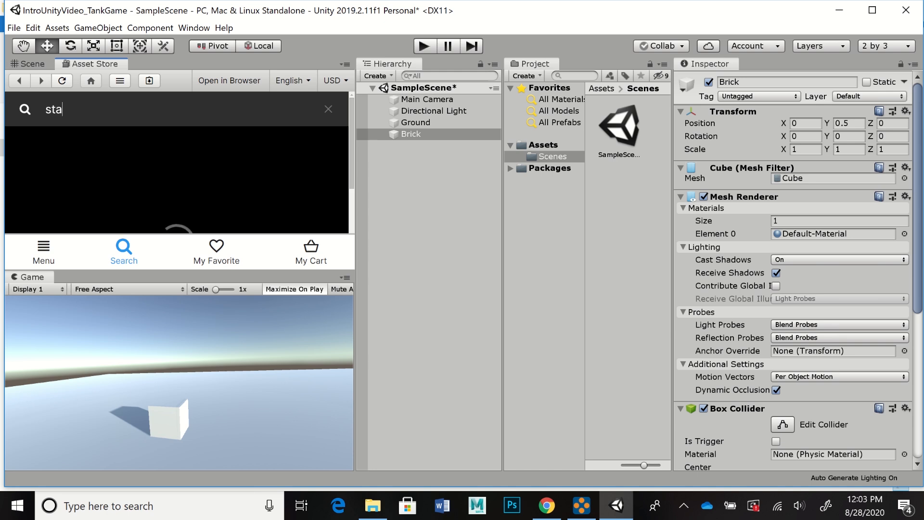
pyautogui.write('ndard assets')
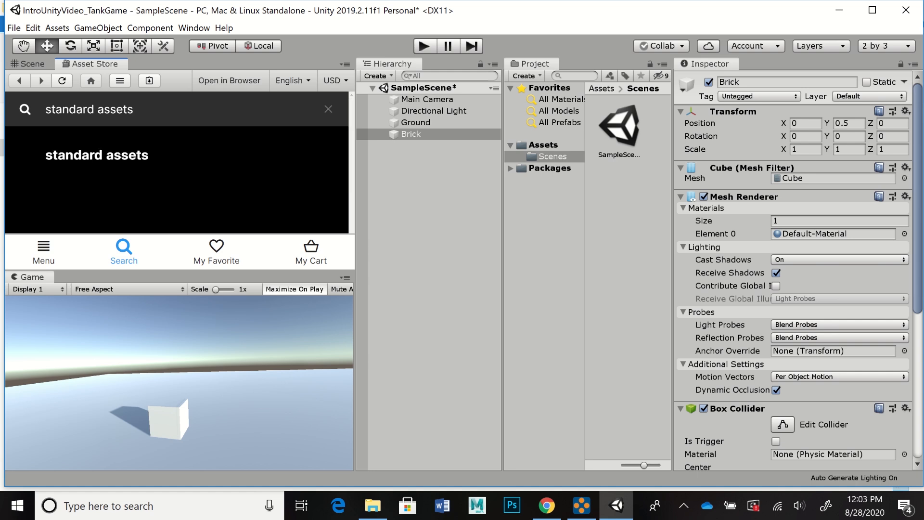
pyautogui.press('Return')
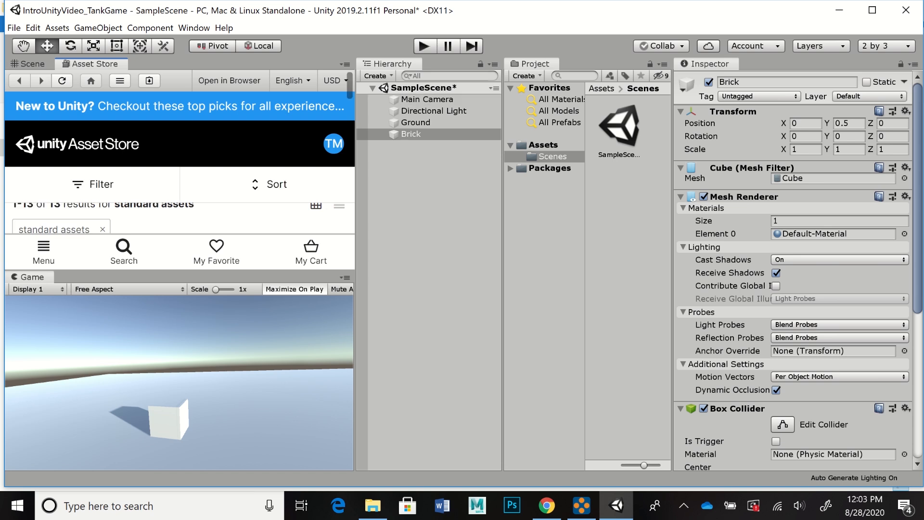
# Step: Open the free Standard Assets package, review its contents and import all items into the project
pyautogui.scroll(-7, 179, 158)
pyautogui.scroll(-5, 266, 159)
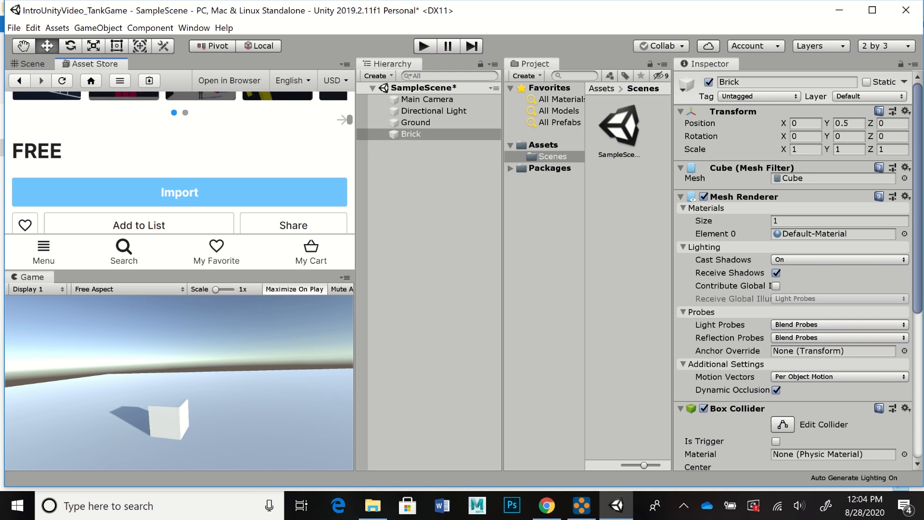
pyautogui.click(179, 192)
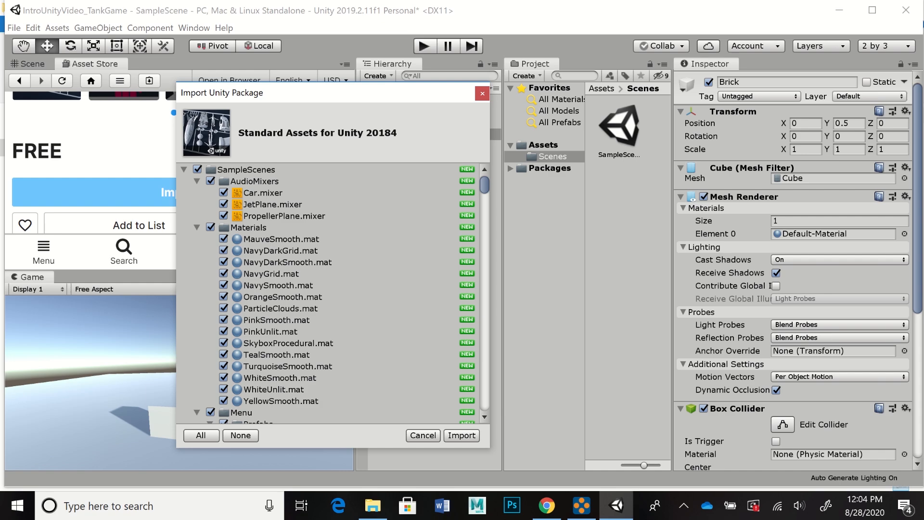
pyautogui.scroll(-20, 332, 293)
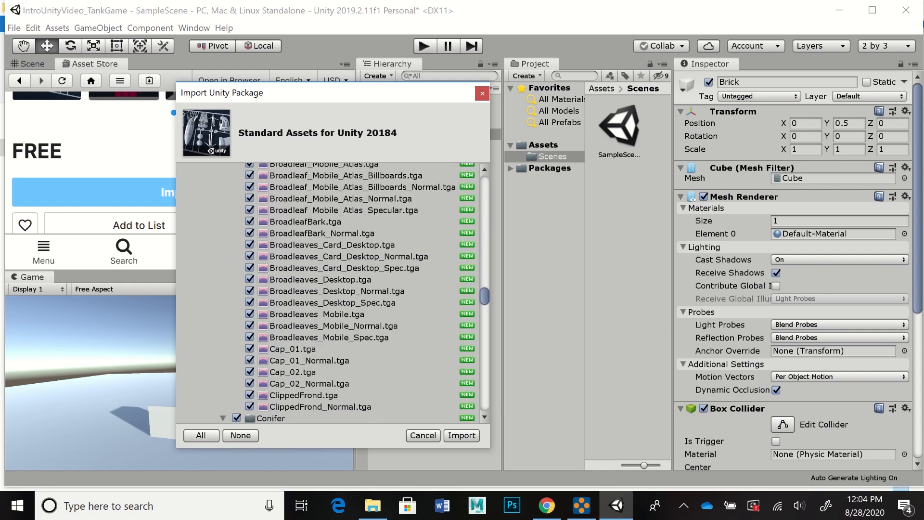
pyautogui.moveTo(485, 359); pyautogui.dragTo(484, 182)
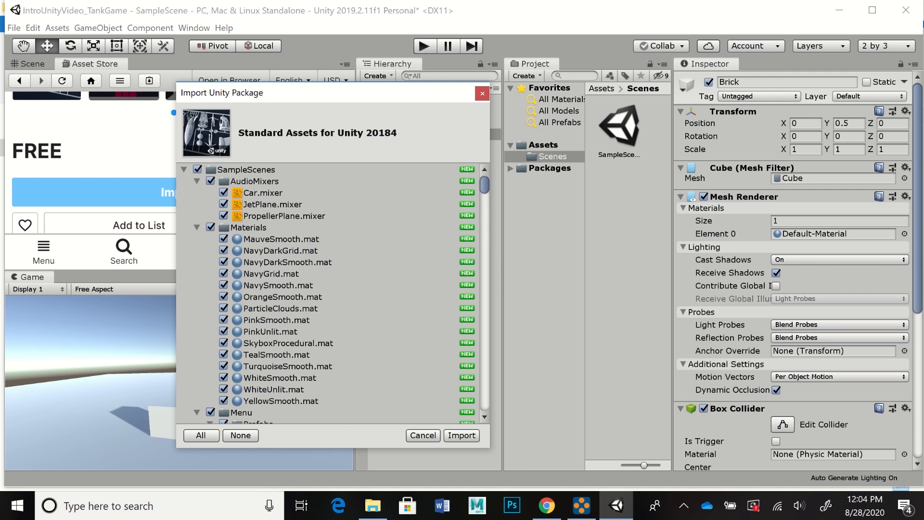
pyautogui.click(461, 435)
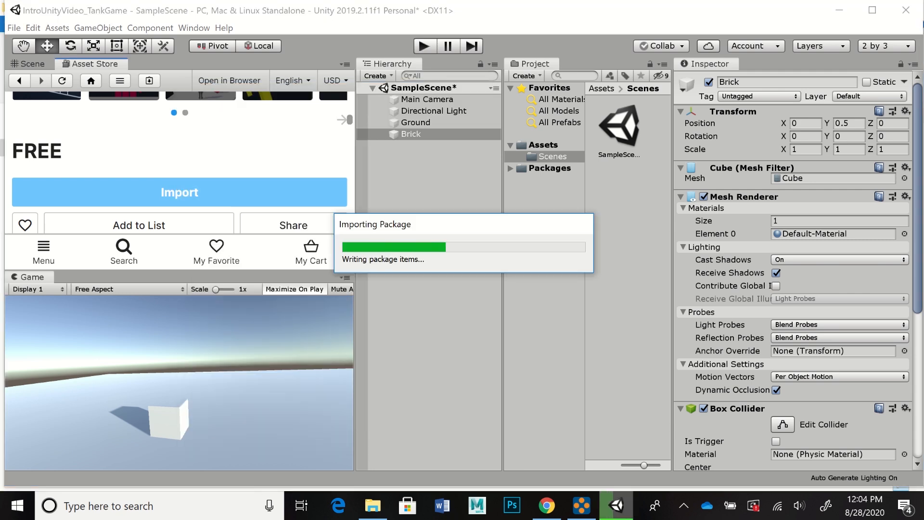
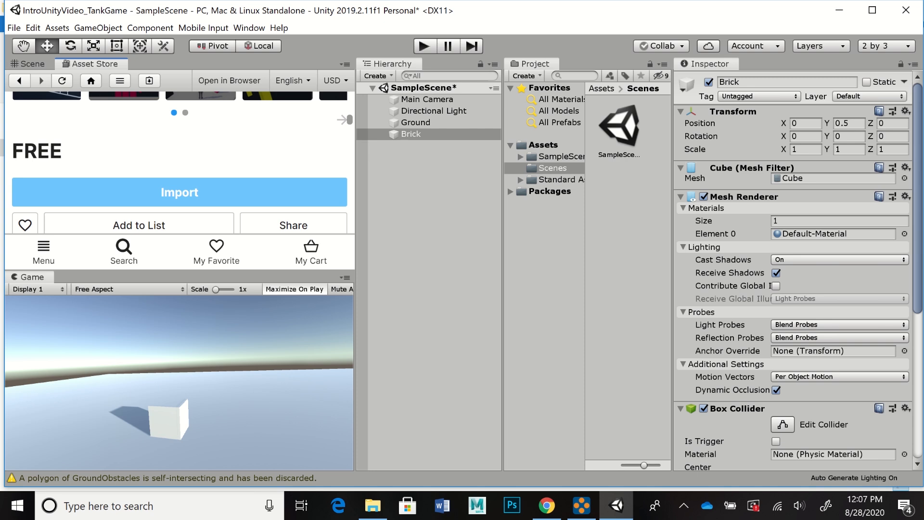
# Step: Expand the Standard Assets folder in the project tree and widen the tree so the folder names are readable
pyautogui.click(542, 145)
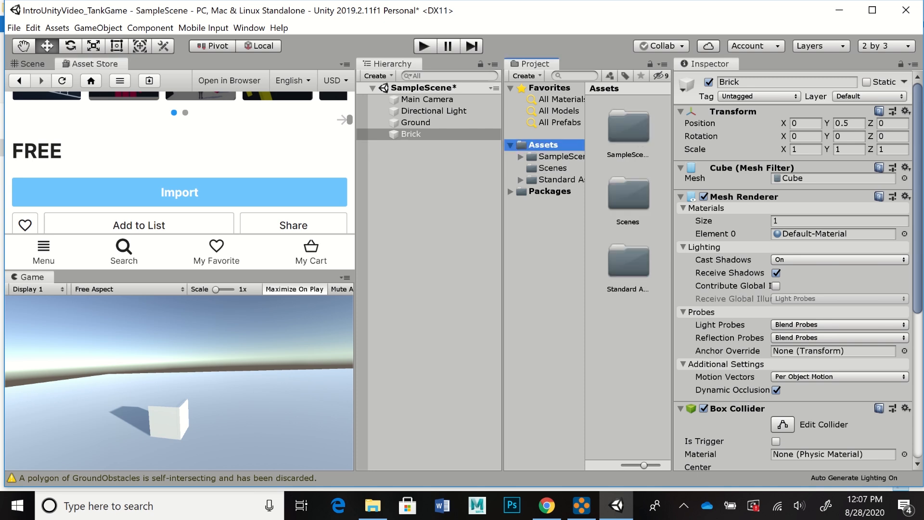
pyautogui.click(560, 180)
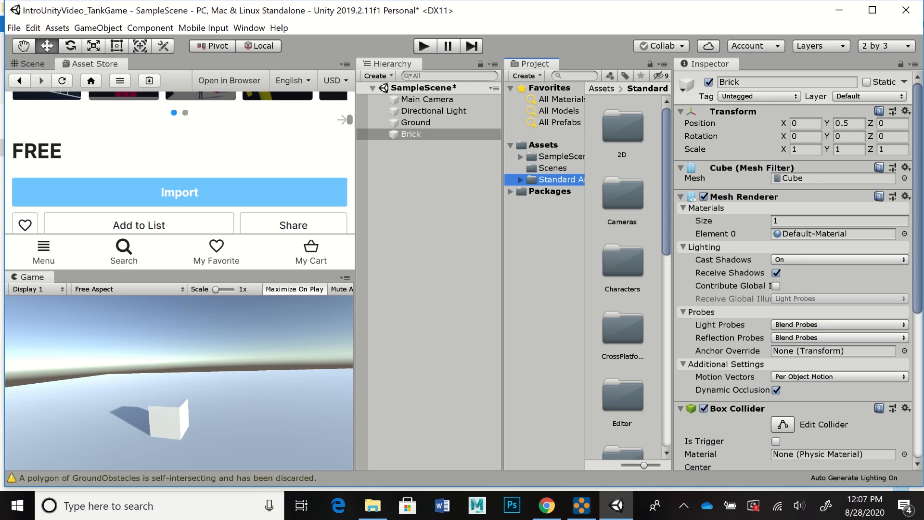
pyautogui.press('Right')
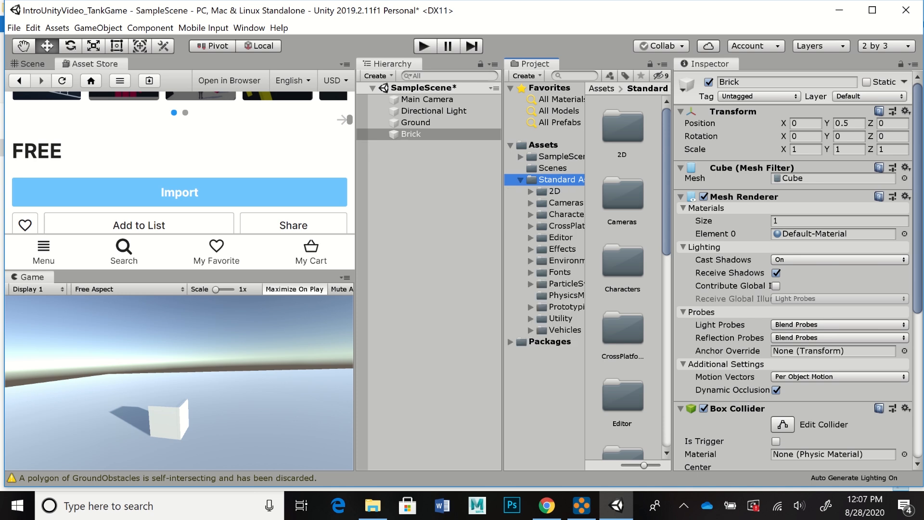
pyautogui.press('Left')
pyautogui.press('Right')
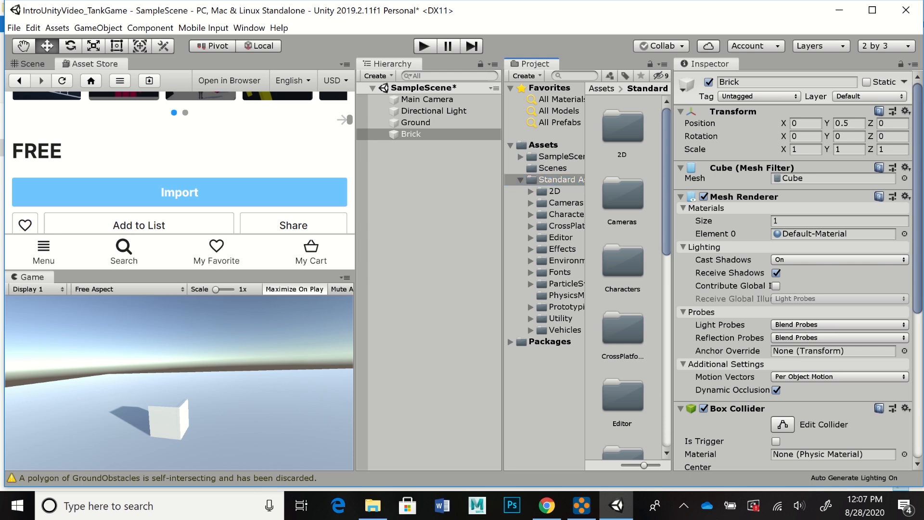
pyautogui.moveTo(502, 264); pyautogui.dragTo(482, 264)
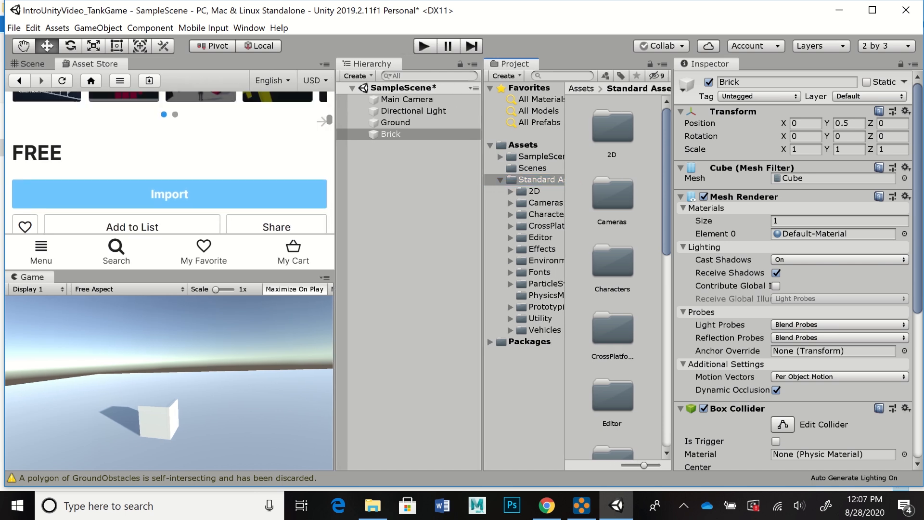
pyautogui.moveTo(565, 264); pyautogui.dragTo(585, 265)
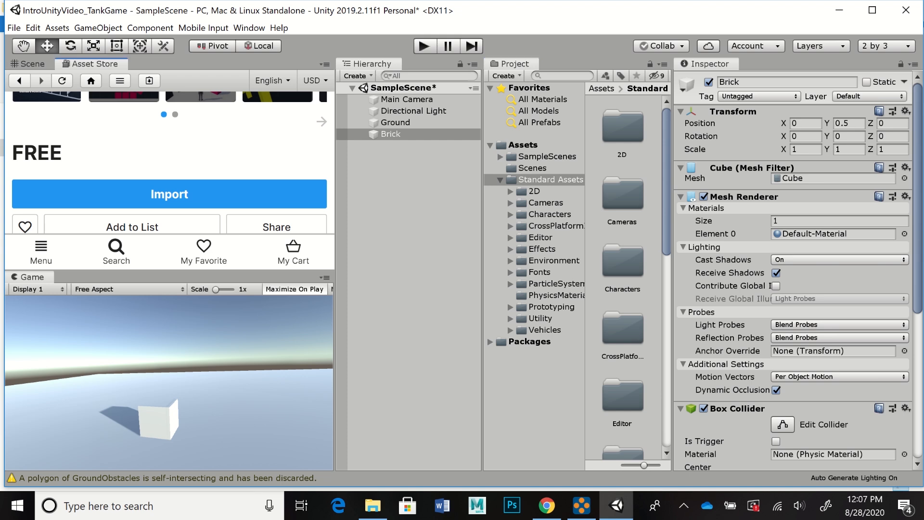
# Step: Close the Asset Store and widen the Scene and Game views slightly
pyautogui.rightClick(94, 64)
pyautogui.click(130, 103)
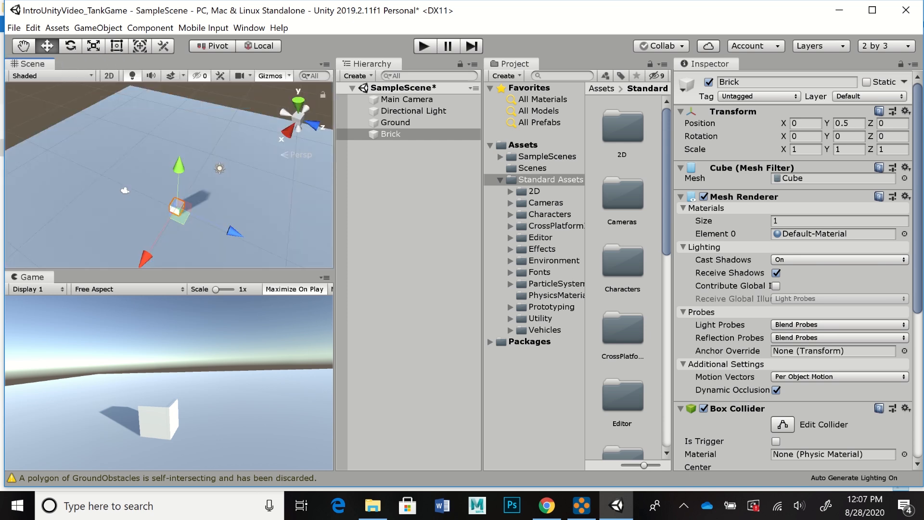
pyautogui.moveTo(335, 216); pyautogui.dragTo(353, 216)
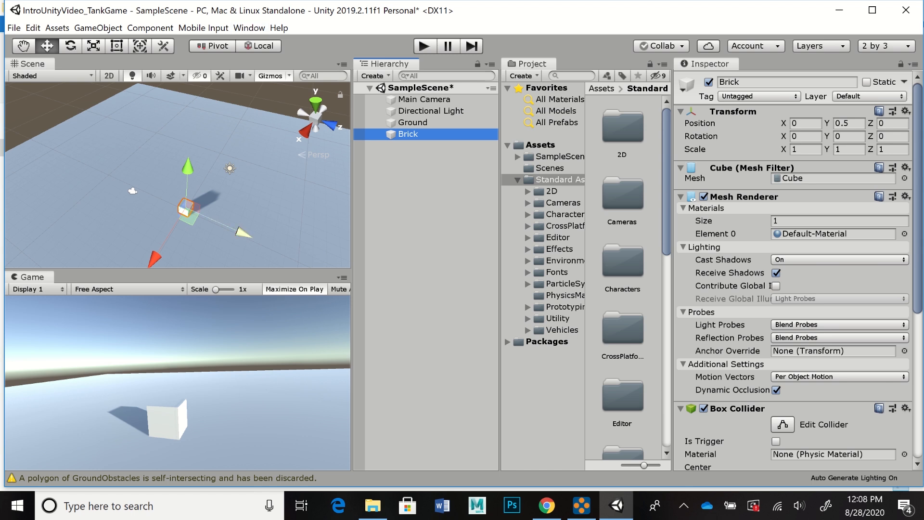
# Step: Import the custom package StarterPack from the GameDesign2020 folder with all of its items
pyautogui.click(57, 28)
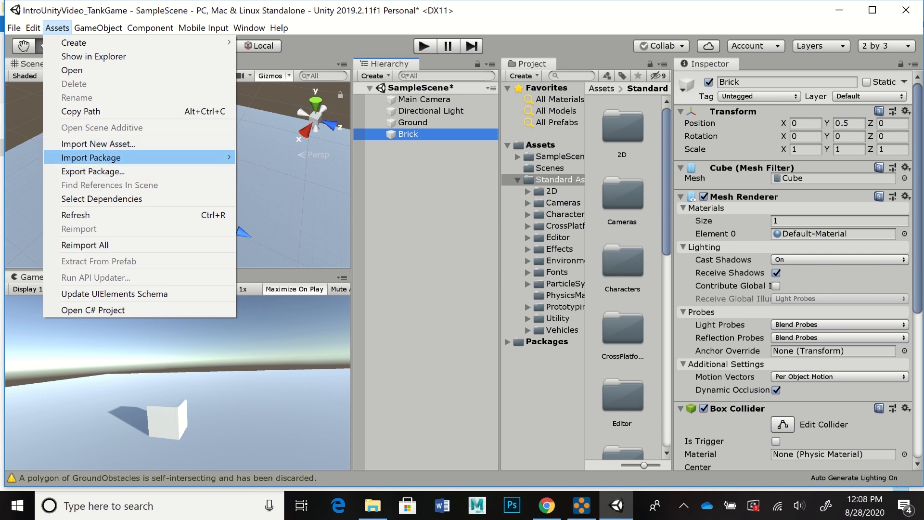
pyautogui.moveTo(140, 157)
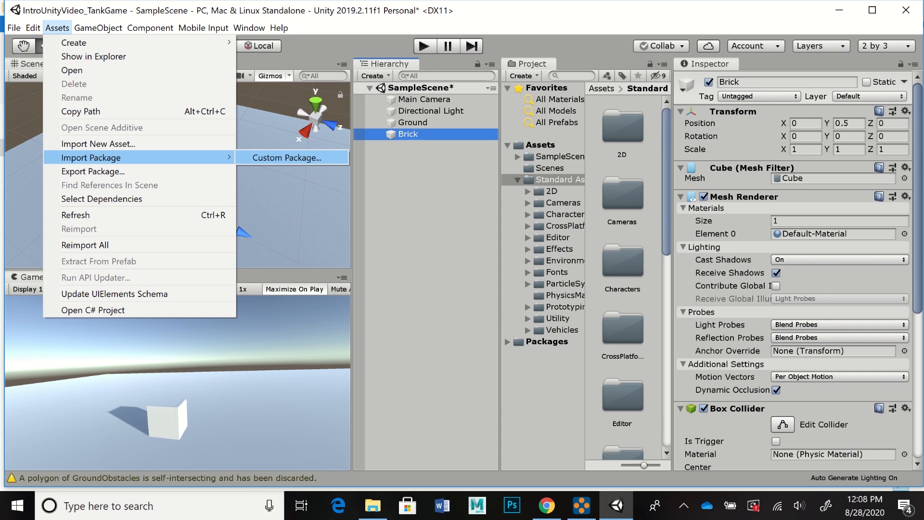
pyautogui.click(287, 157)
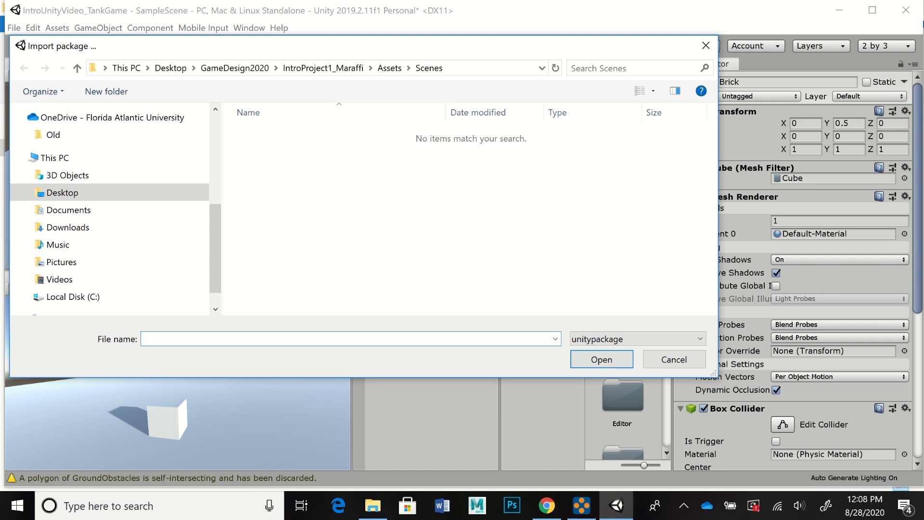
pyautogui.click(234, 68)
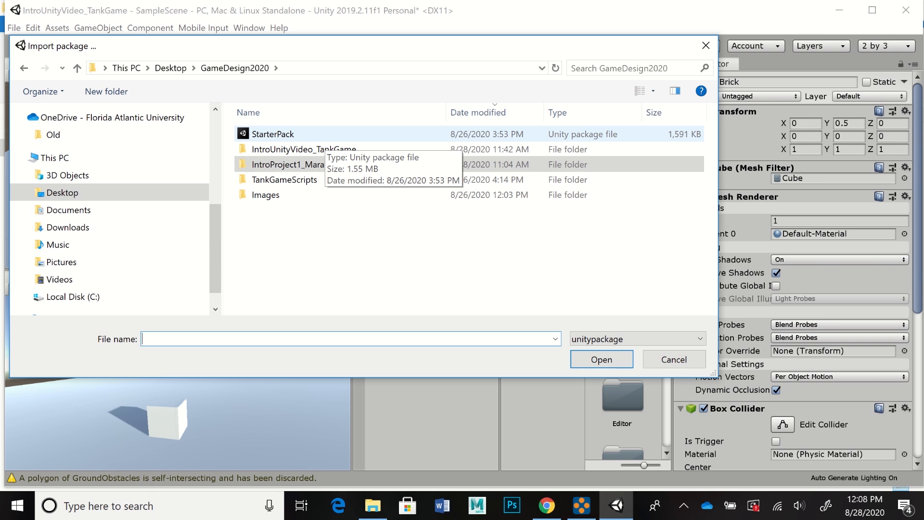
pyautogui.click(325, 137)
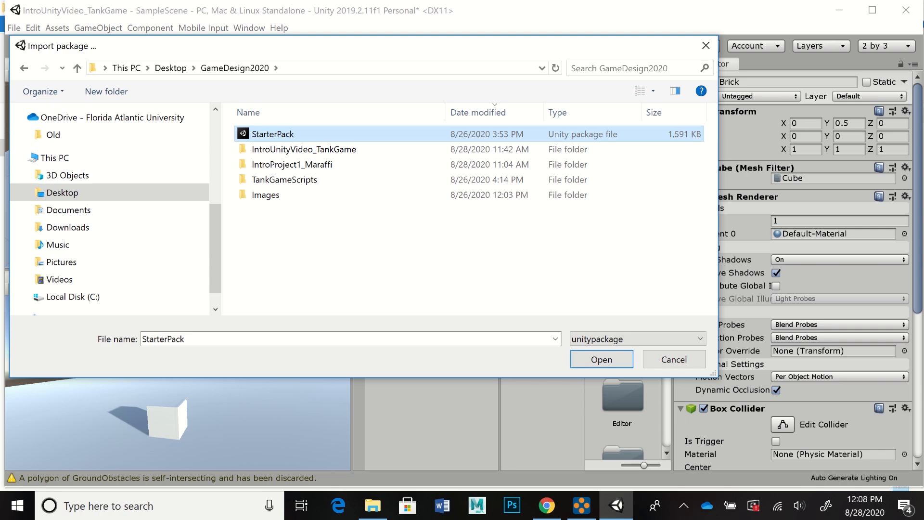
pyautogui.click(601, 359)
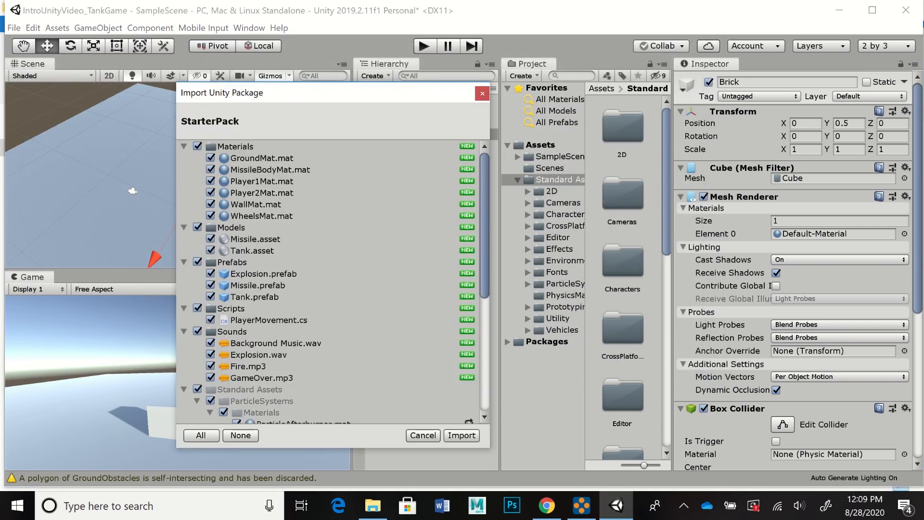
pyautogui.click(461, 435)
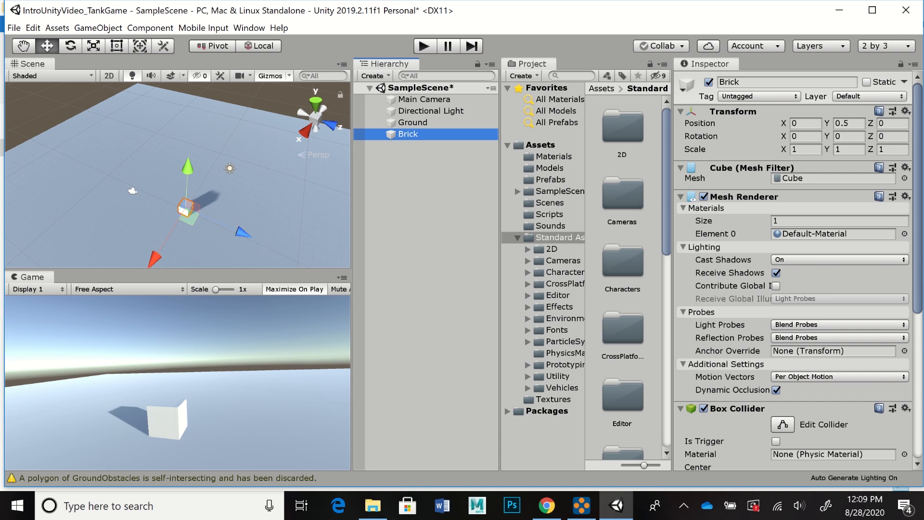
# Step: Examine the imported contents of the Materials, Models, Prefabs and Scripts folders
pyautogui.click(554, 157)
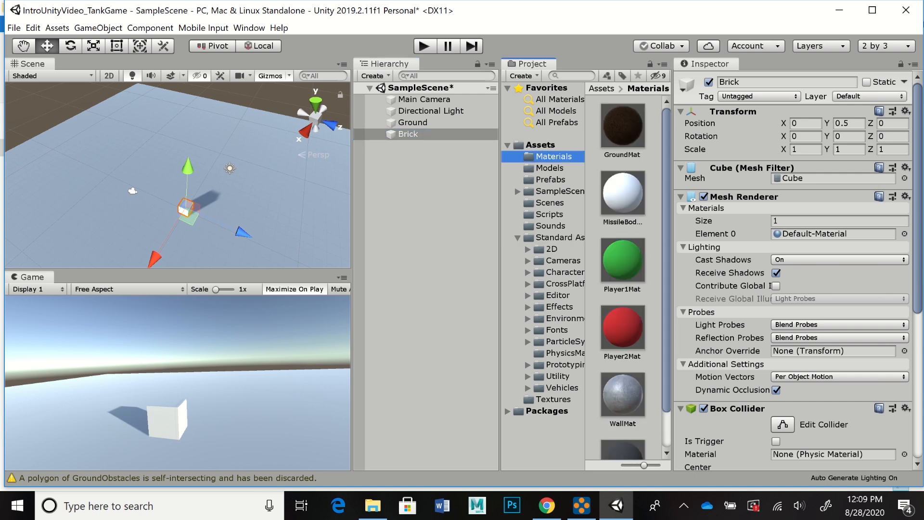
pyautogui.click(550, 168)
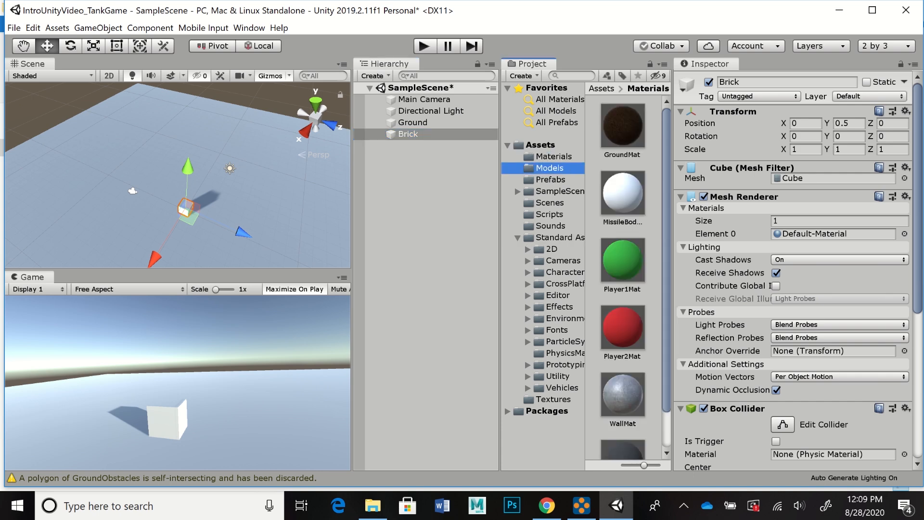
pyautogui.click(550, 180)
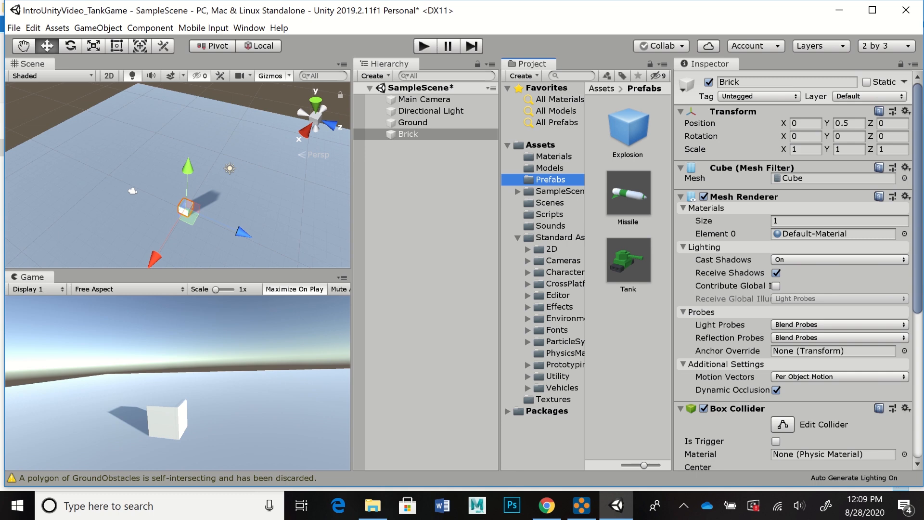
pyautogui.click(549, 214)
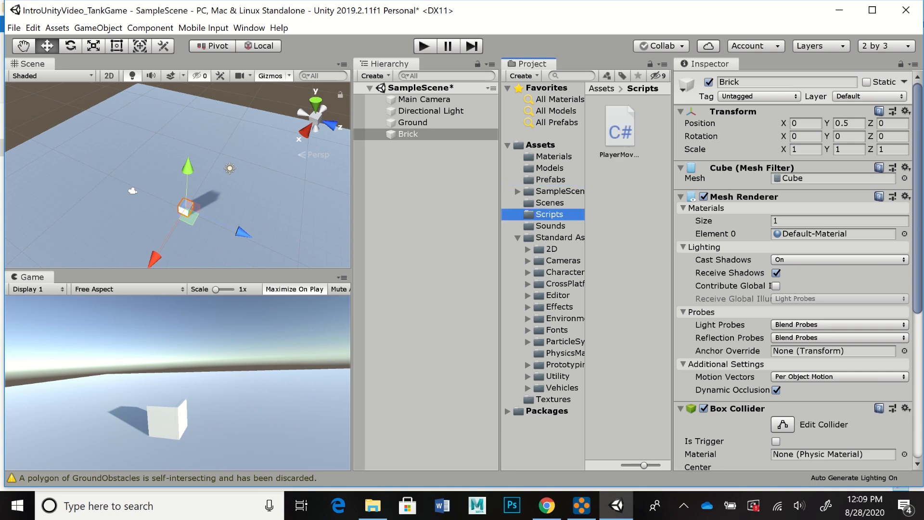
# Step: Save the current scene as IntroDemo1 in the project's Scenes folder
pyautogui.click(549, 203)
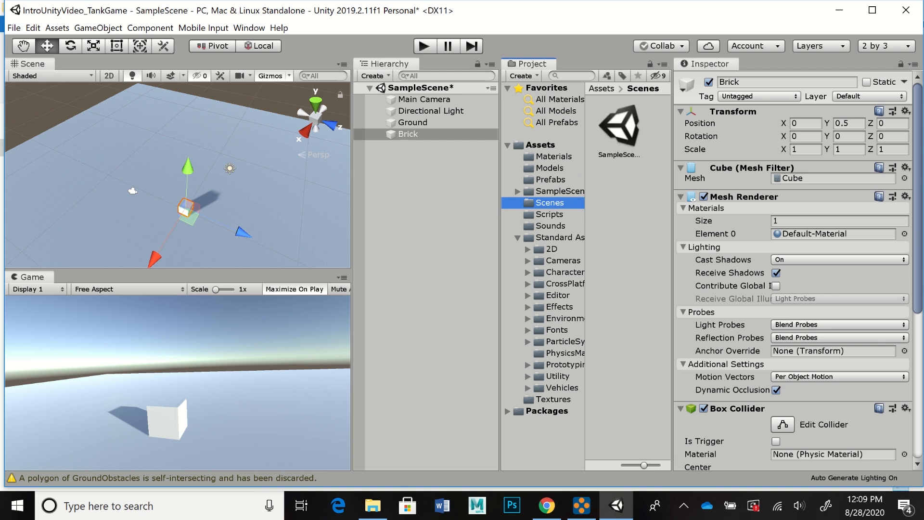
pyautogui.click(14, 28)
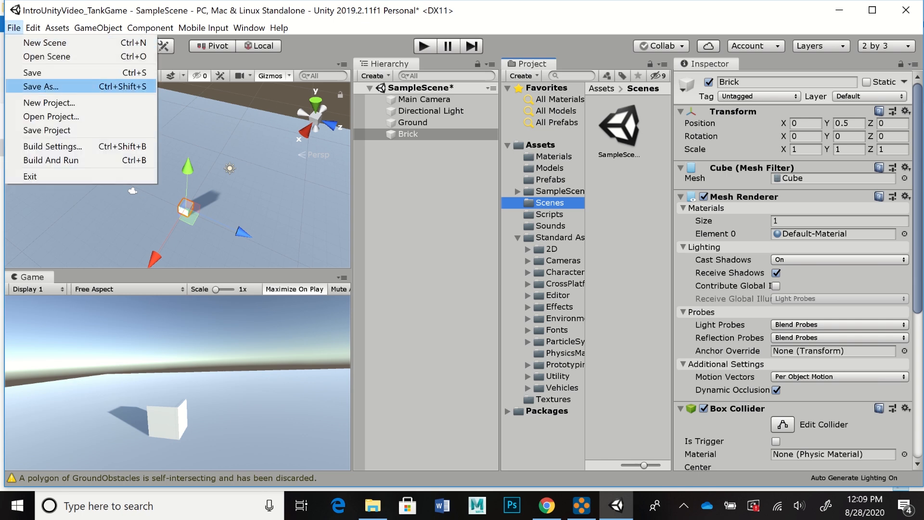
pyautogui.click(41, 87)
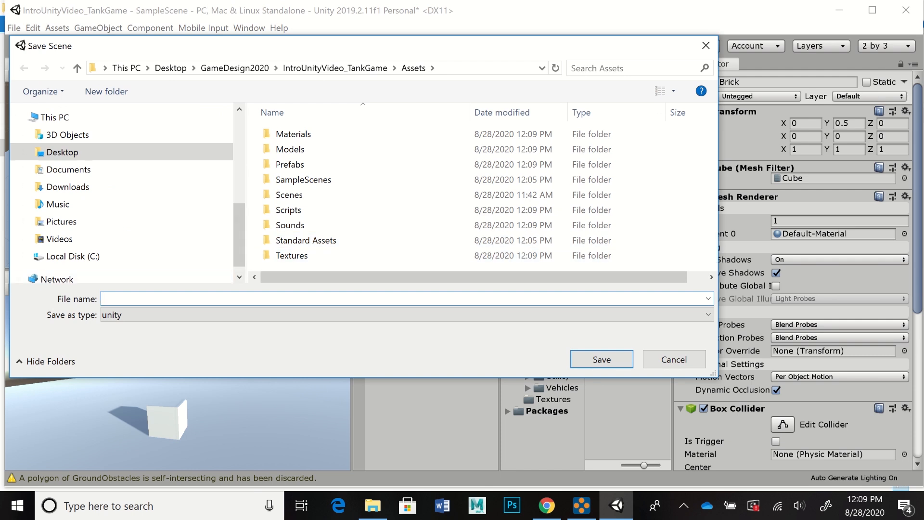
pyautogui.doubleClick(288, 194)
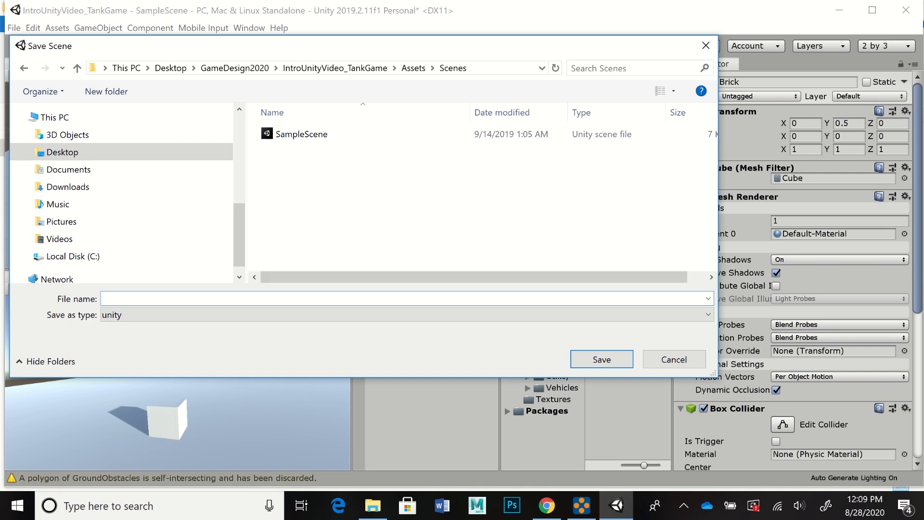
pyautogui.write('IntroDemo1')
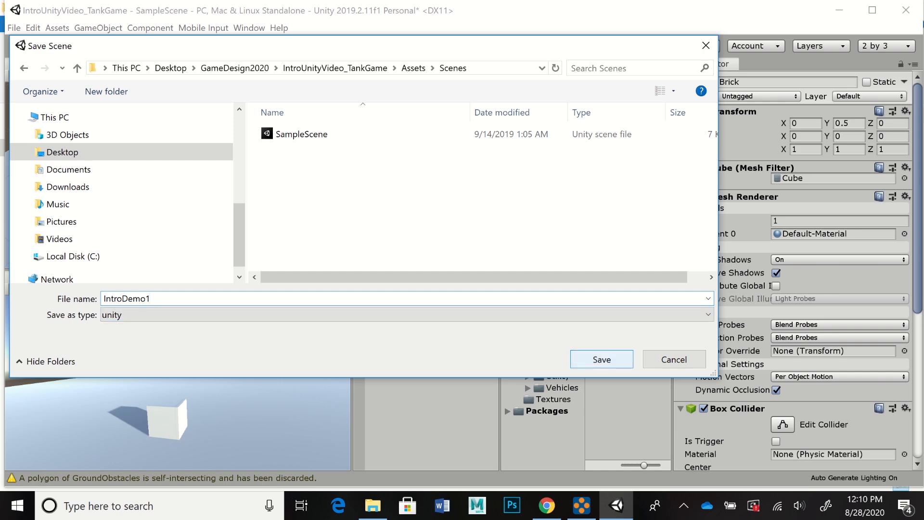
pyautogui.press('Return')
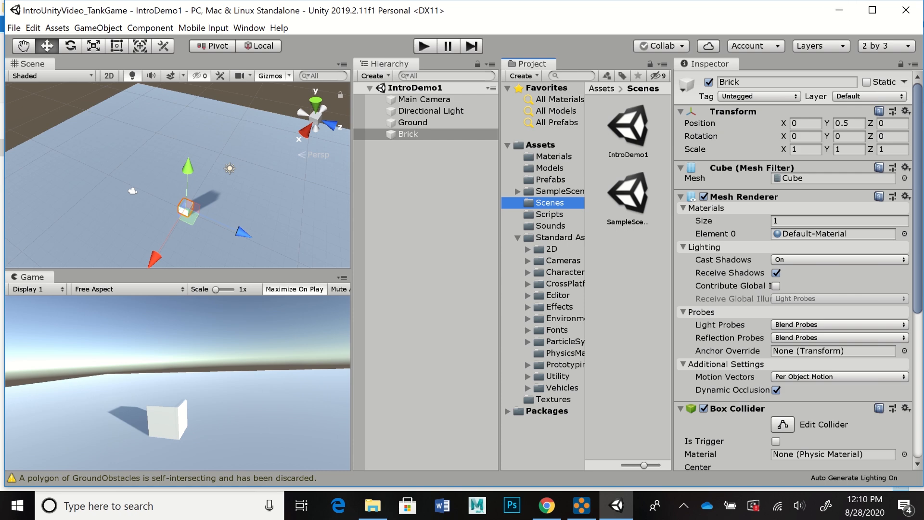
# Step: Switch to File Explorer and open the Scripts folder inside the IntroUnityVideo_TankGame project's Assets folder
pyautogui.click(372, 505)
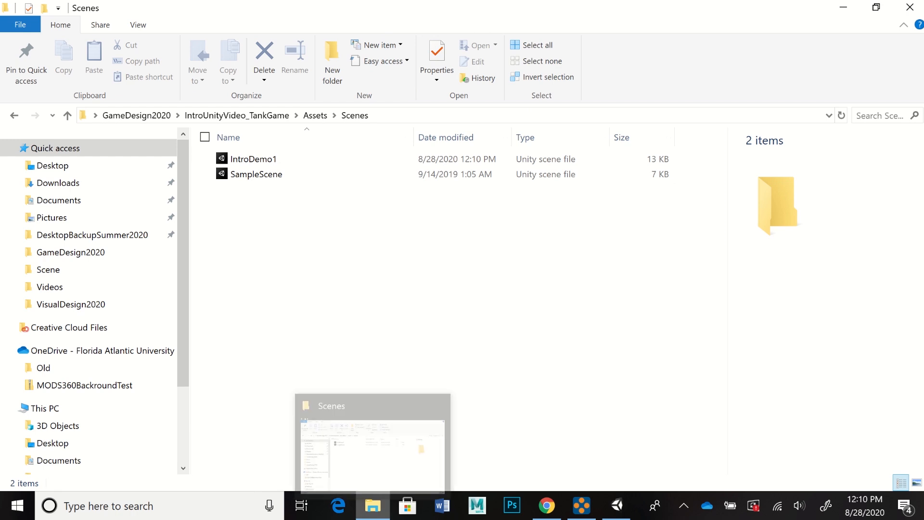
pyautogui.click(315, 115)
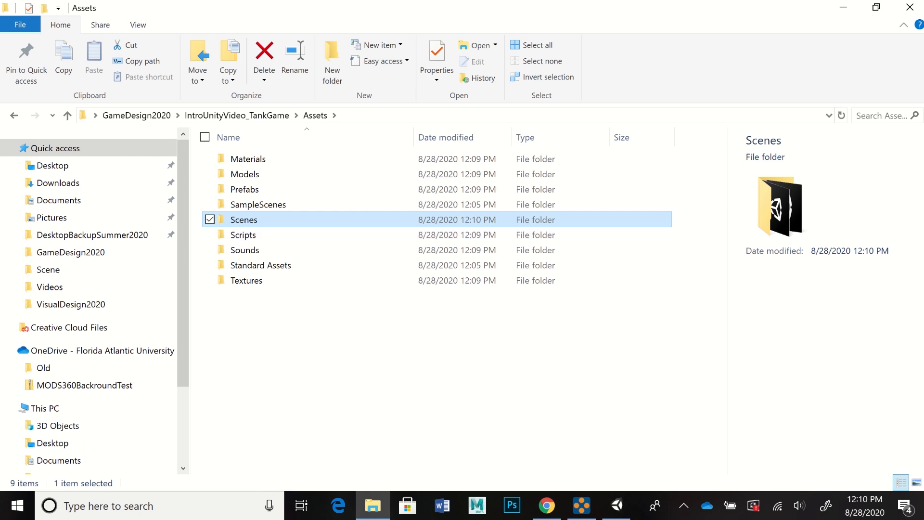
pyautogui.click(243, 235)
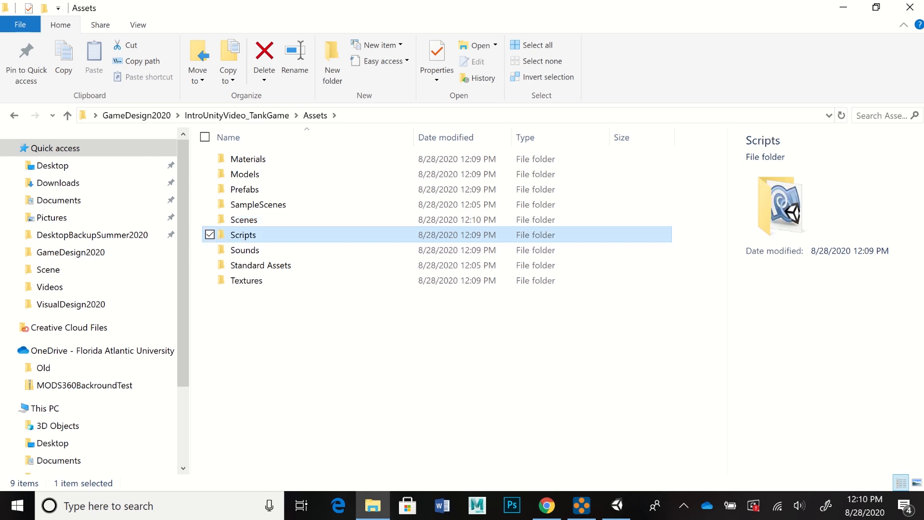
pyautogui.doubleClick(243, 235)
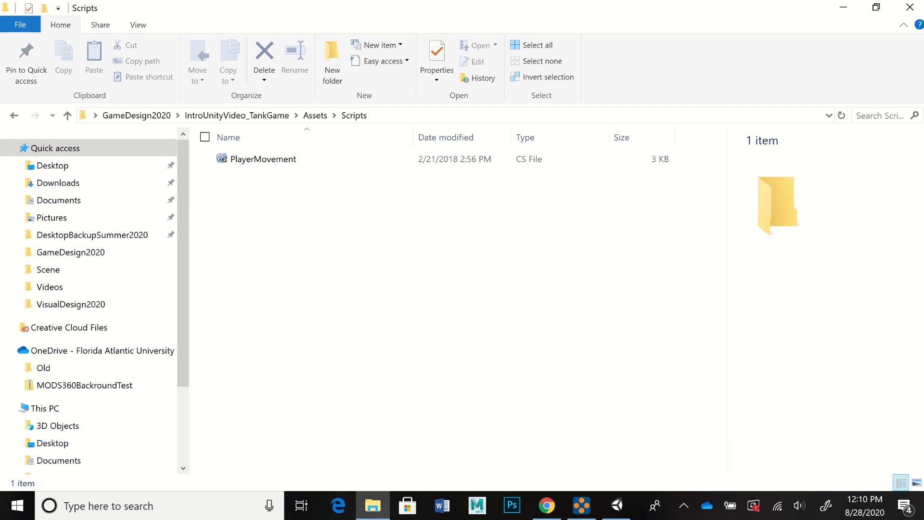
# Step: Open the GameDesign2020 folder from the desktop in a second window, keeping the project's Scripts folder window open
pyautogui.moveTo(372, 505)
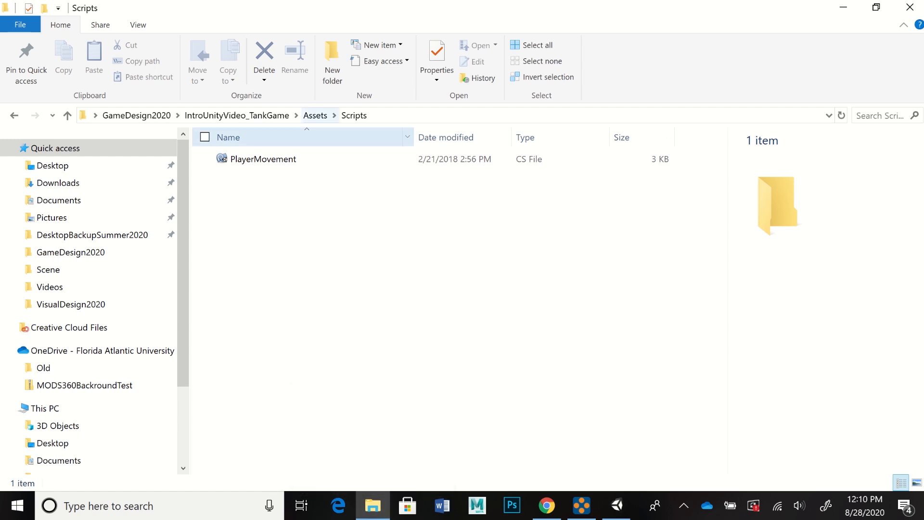
pyautogui.moveTo(337, 8); pyautogui.dragTo(425, 38)
pyautogui.click(839, 11)
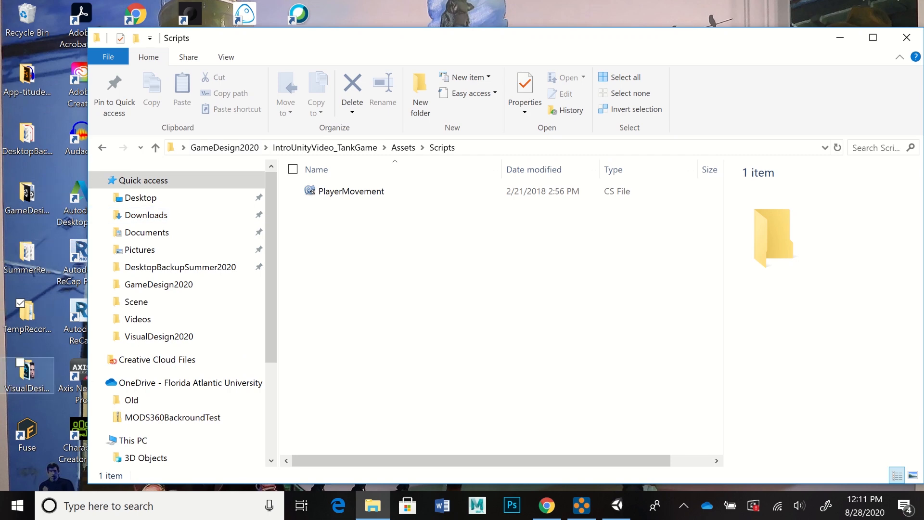
pyautogui.click(27, 195)
pyautogui.doubleClick(27, 199)
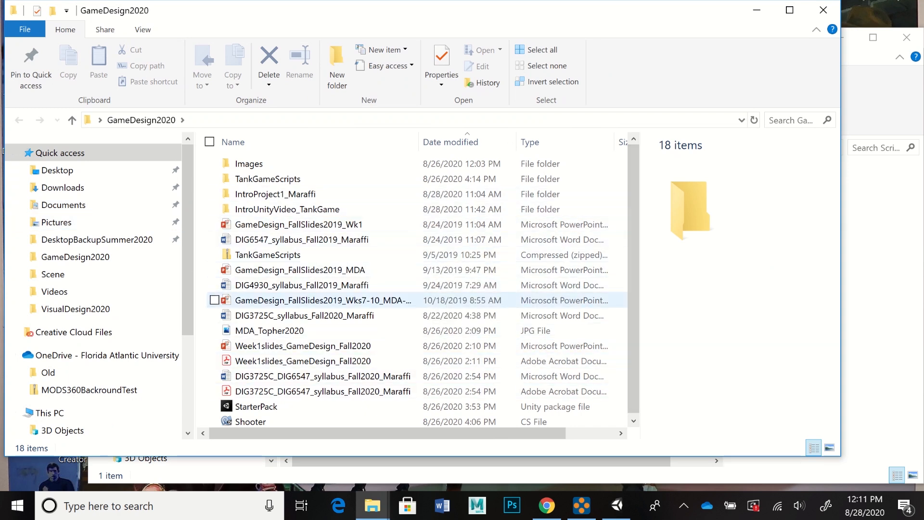
# Step: Copy the Shooter script file from the GameDesign2020 folder
pyautogui.scroll(-1, 413, 289)
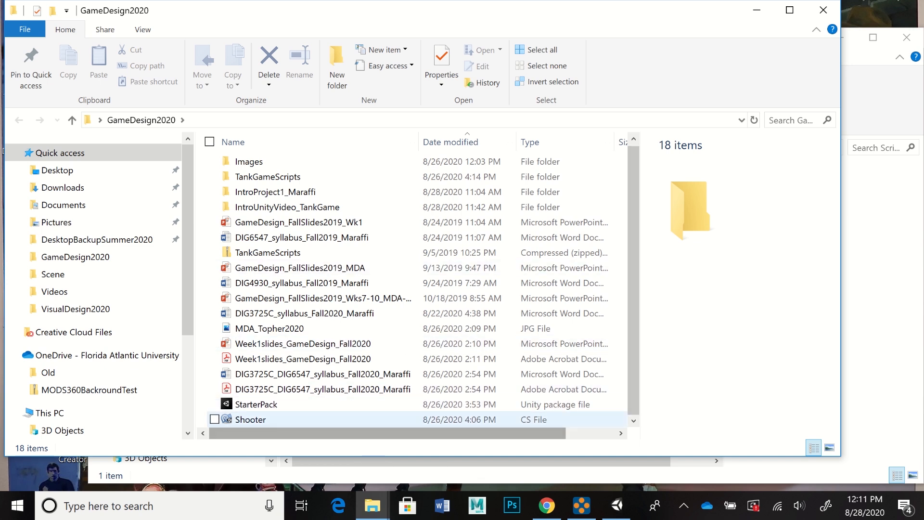
pyautogui.click(250, 419)
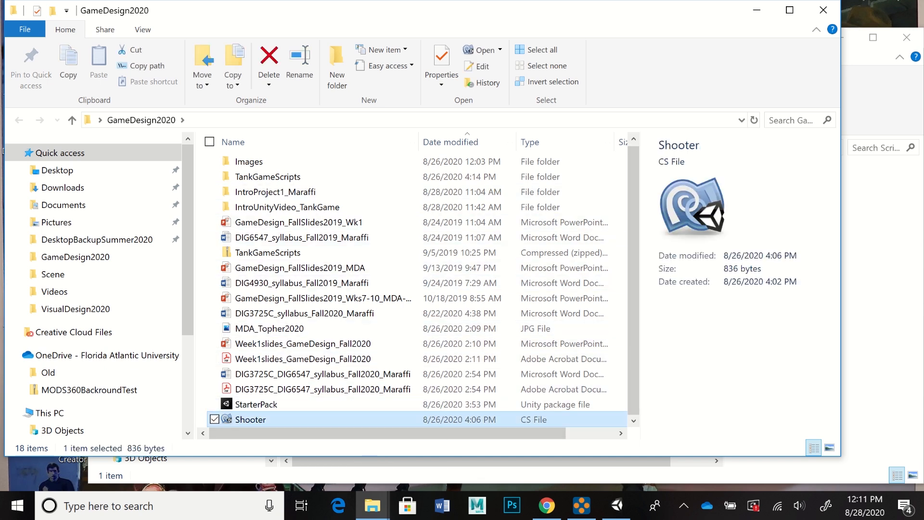
pyautogui.moveTo(366, 10); pyautogui.dragTo(389, 5)
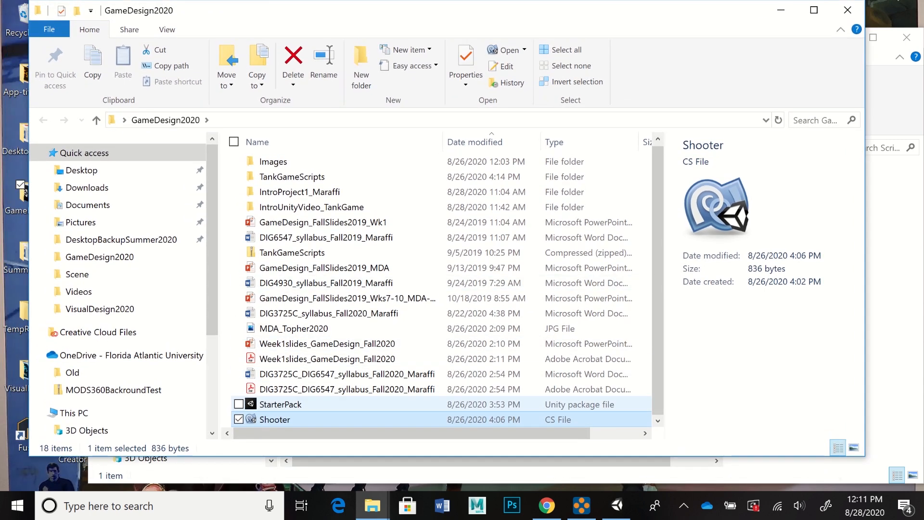
pyautogui.rightClick(268, 419)
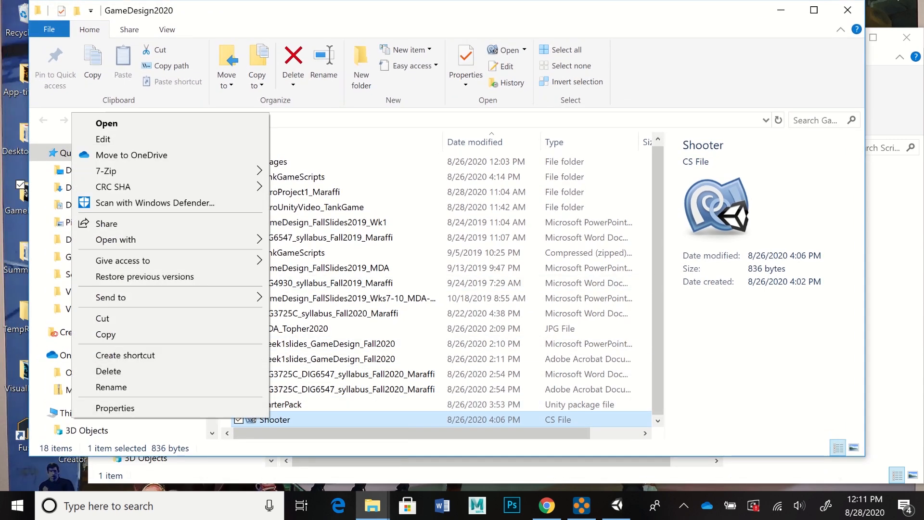
pyautogui.click(105, 334)
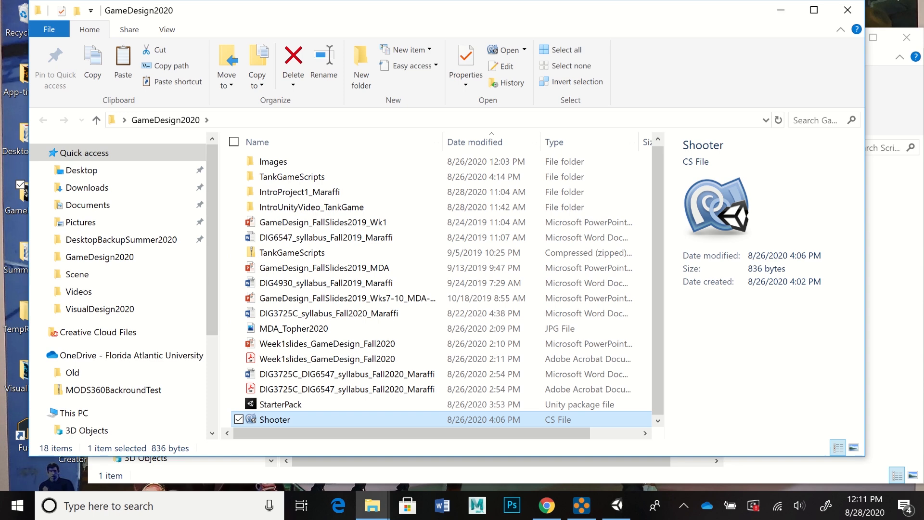
# Step: Paste the copied Shooter file into the Assets > Scripts folder of the IntroUnityVideo_TankGame project
pyautogui.click(337, 474)
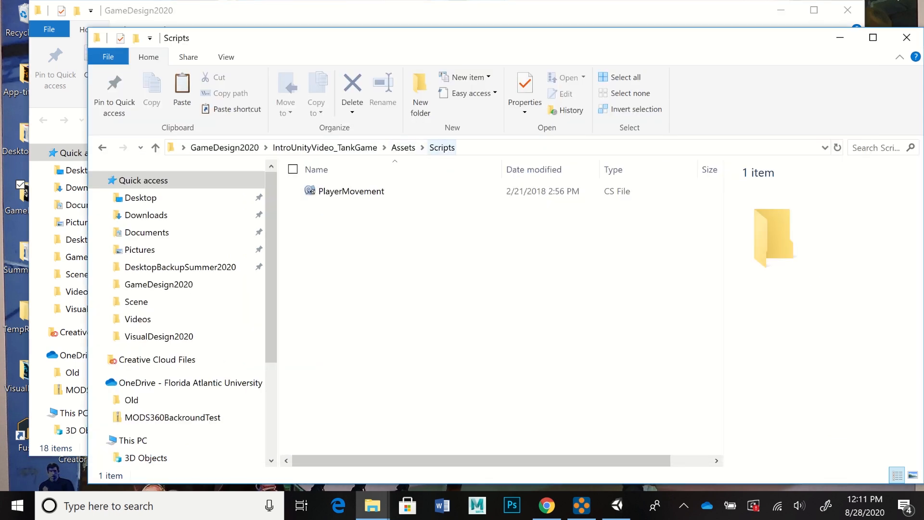
pyautogui.click(403, 148)
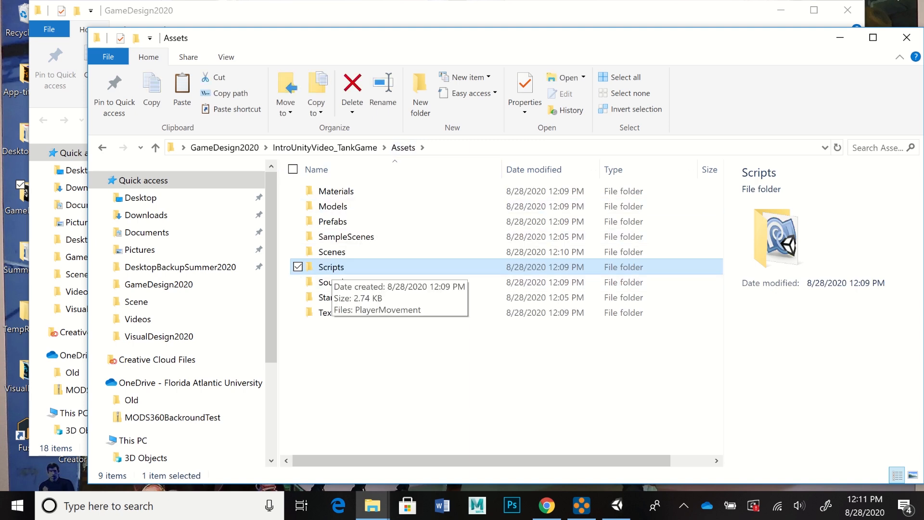
pyautogui.doubleClick(332, 268)
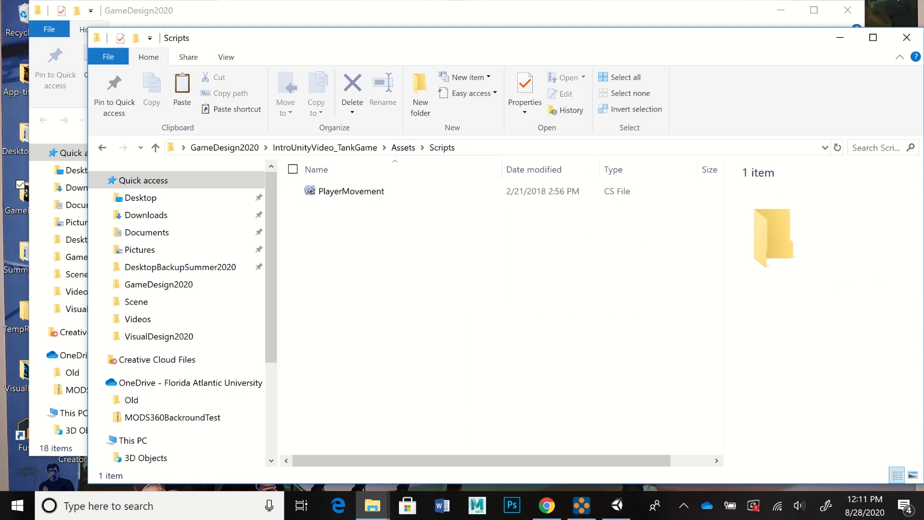
pyautogui.rightClick(345, 222)
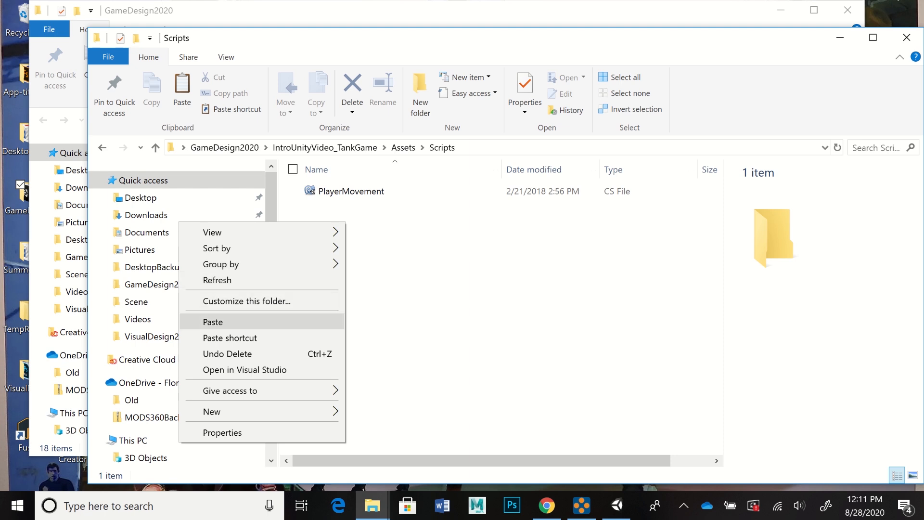
pyautogui.click(217, 322)
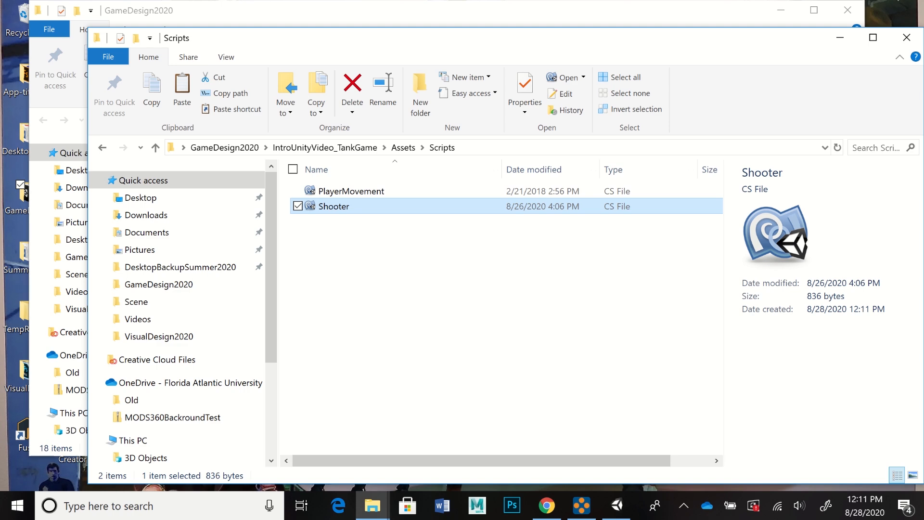
# Step: Open the unzipped TankGameScripts folder in GameDesign2020 and copy all of its script files
pyautogui.click(337, 12)
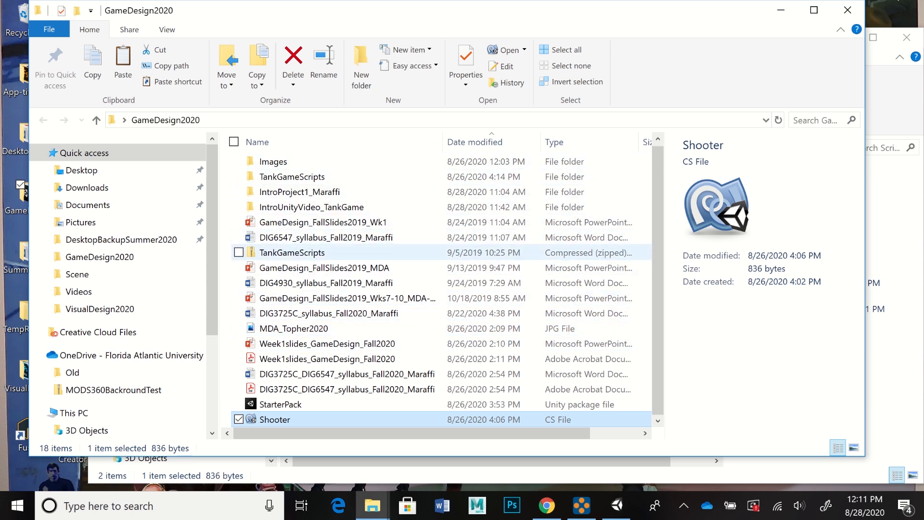
pyautogui.click(409, 252)
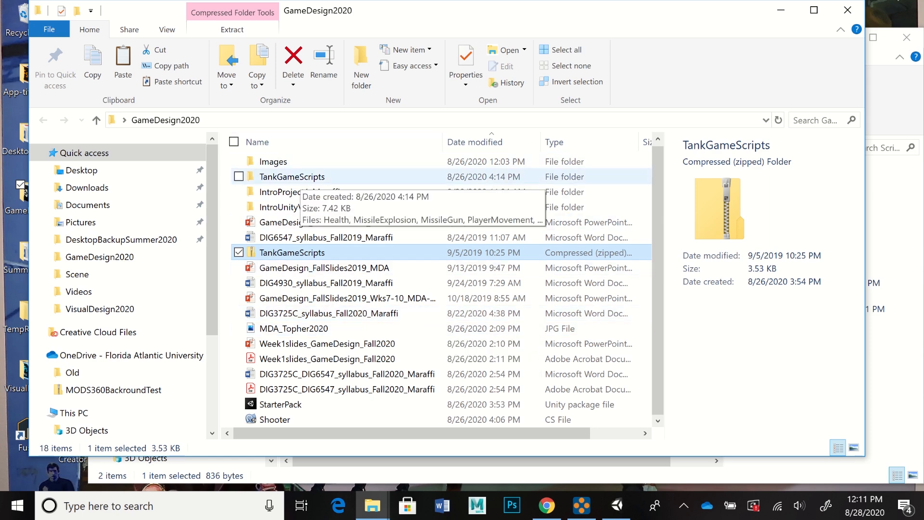
pyautogui.doubleClick(288, 177)
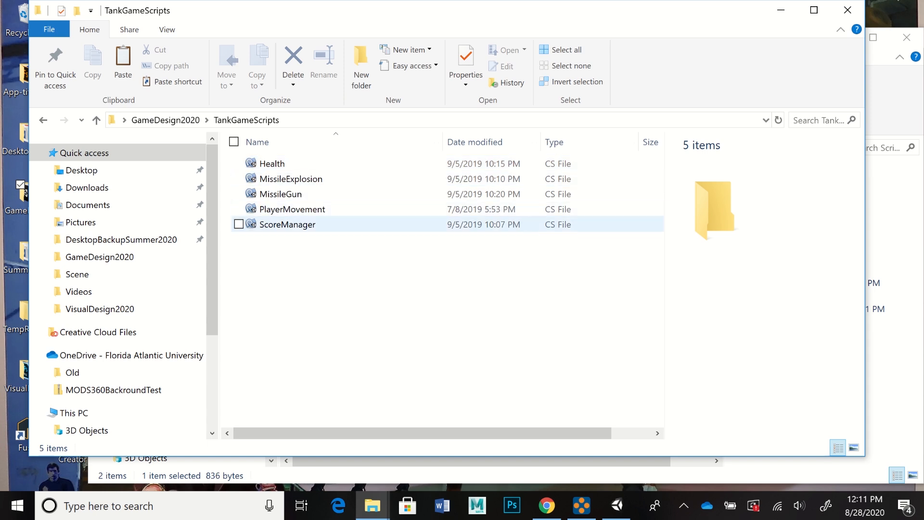
pyautogui.click(272, 163)
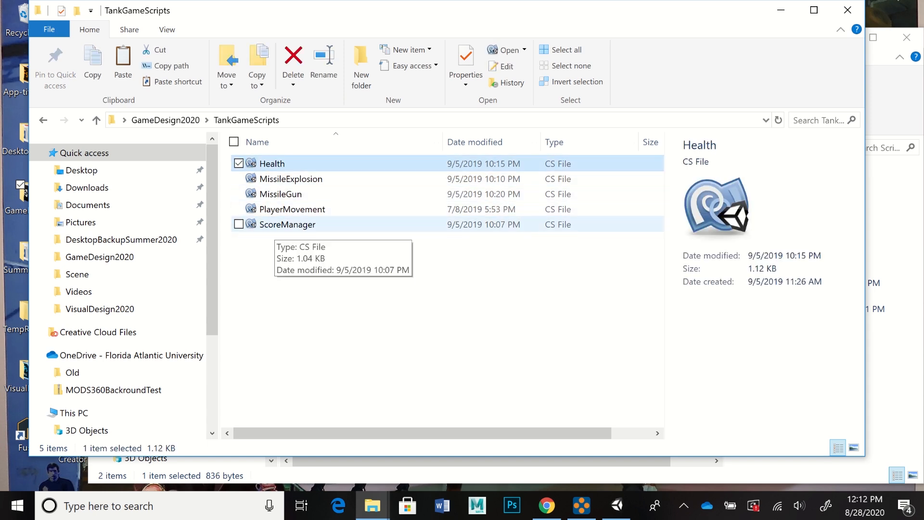
pyautogui.hotkey('ctrl', 'a')
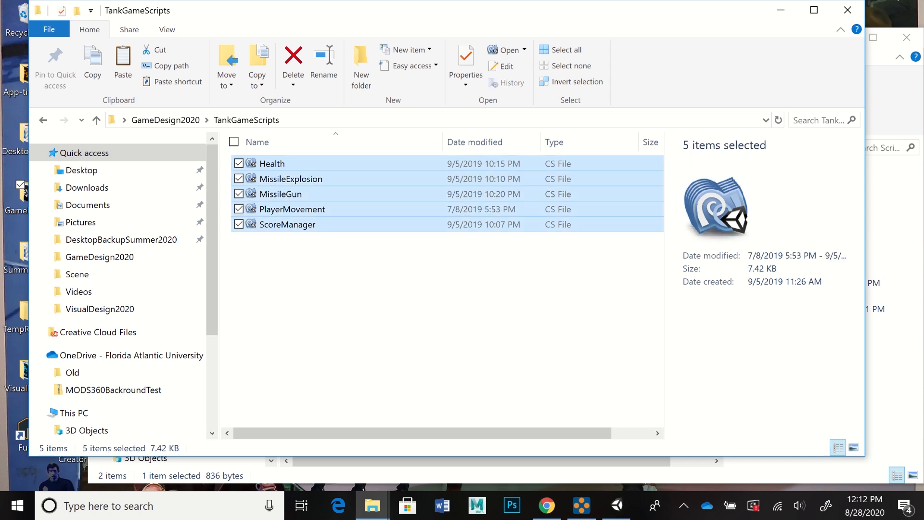
pyautogui.rightClick(277, 225)
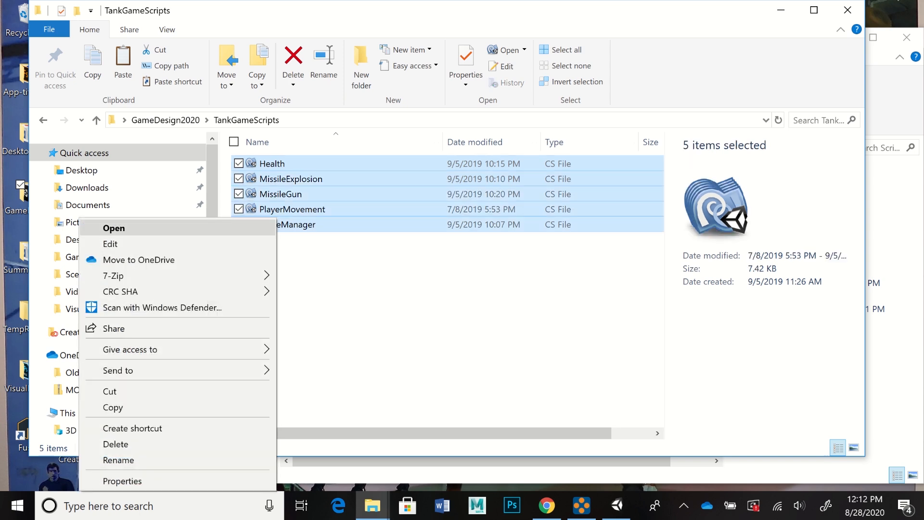
pyautogui.click(113, 407)
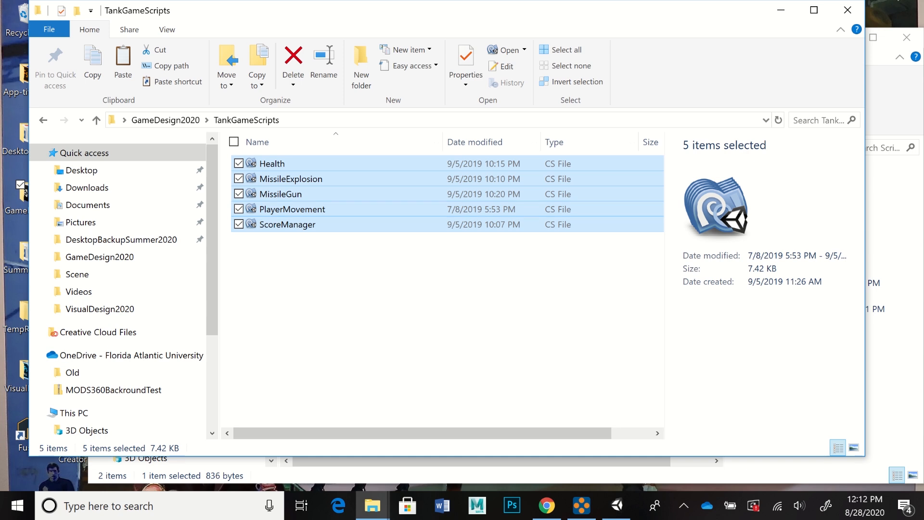
# Step: Paste the copied tank game scripts into the project's Scripts folder, skipping the duplicate PlayerMovement.cs file
pyautogui.moveTo(616, 506)
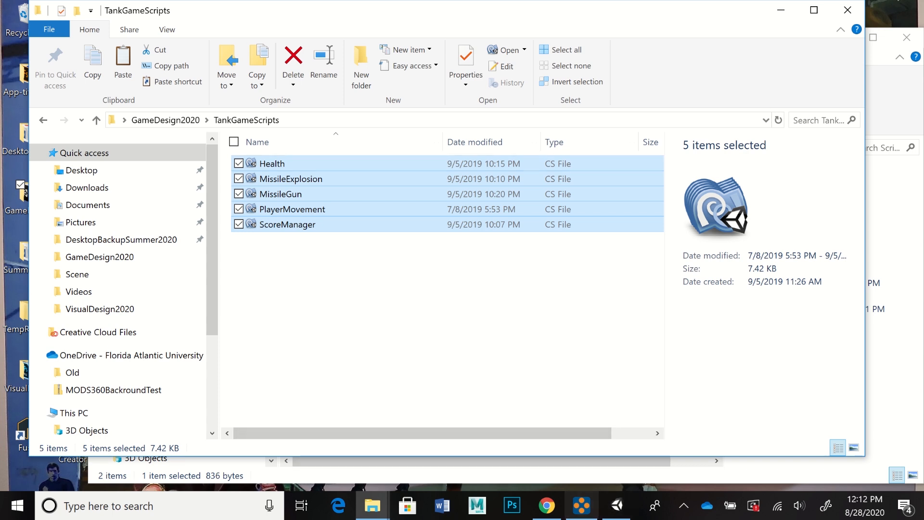
pyautogui.click(372, 505)
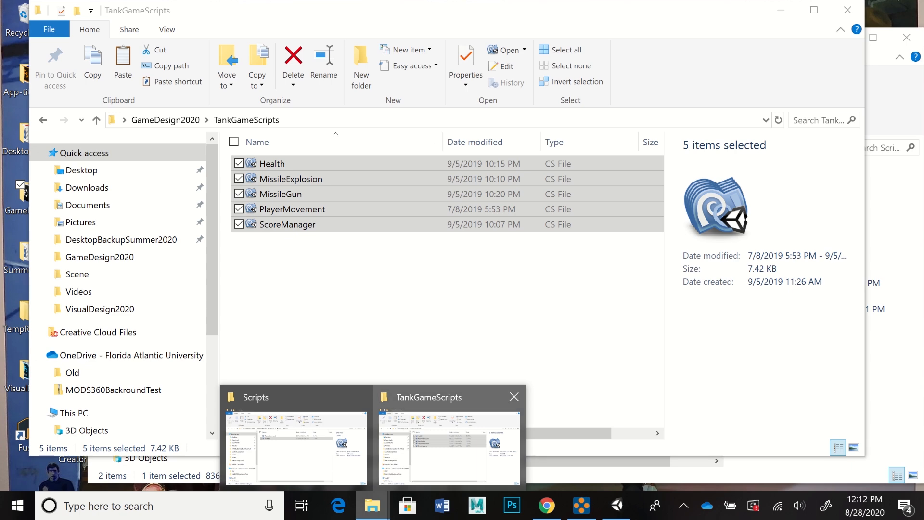
pyautogui.click(296, 433)
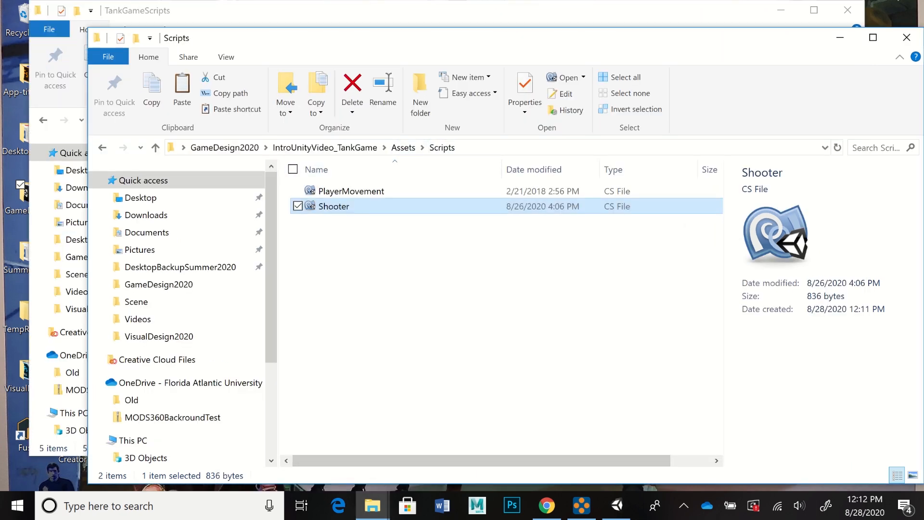
pyautogui.rightClick(376, 240)
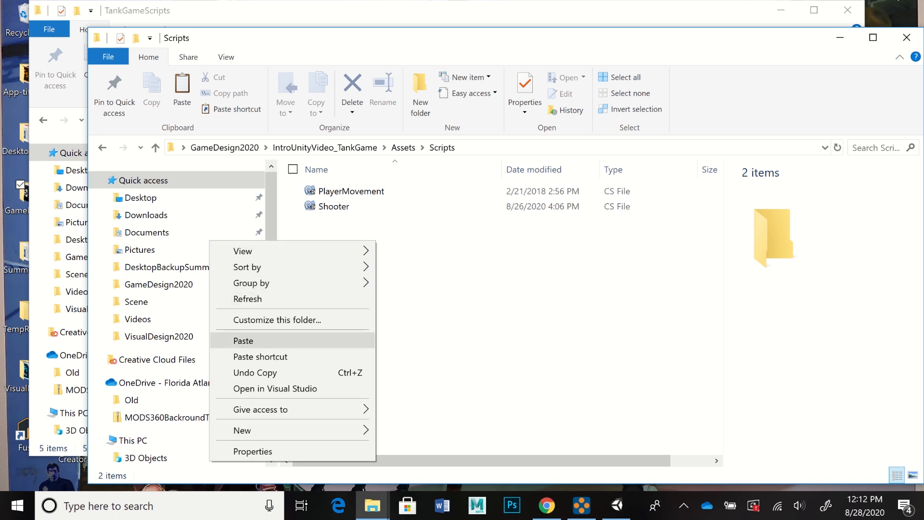
pyautogui.click(250, 340)
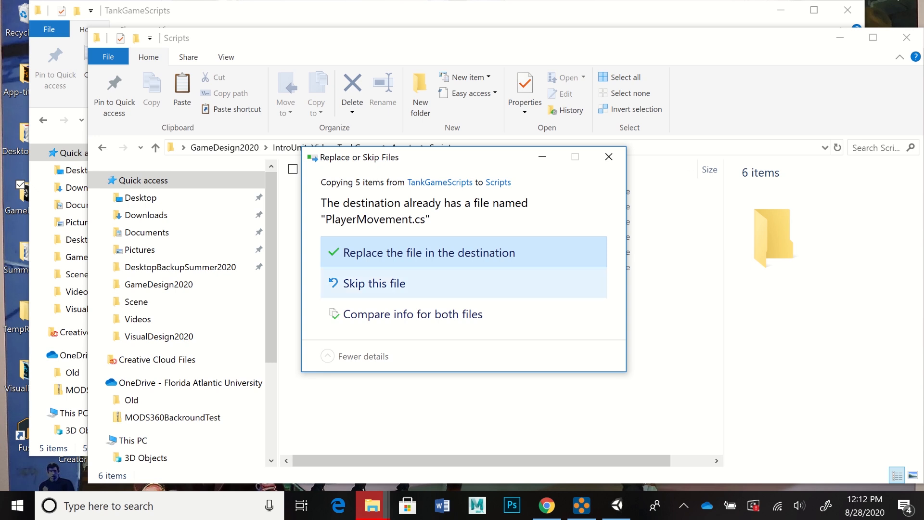
pyautogui.click(374, 282)
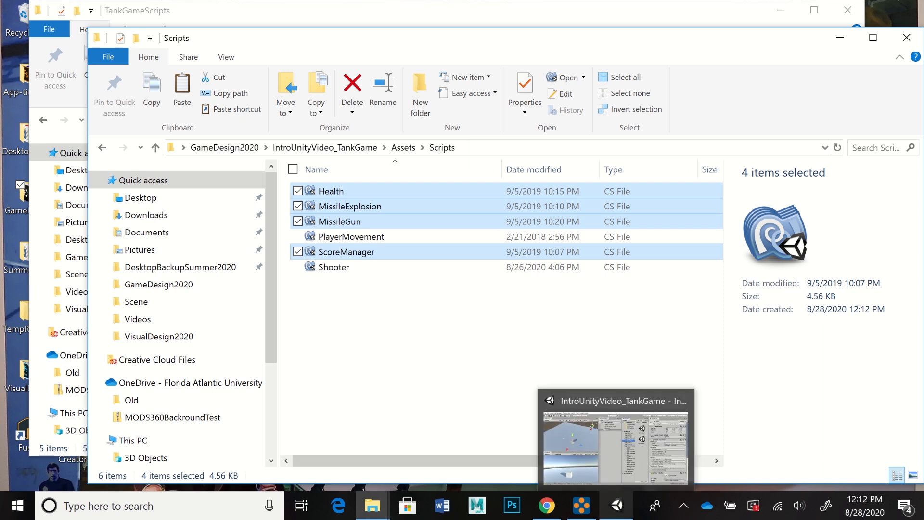
# Step: Switch to Unity and examine the scripts in the project's Assets > Scripts folder
pyautogui.click(616, 505)
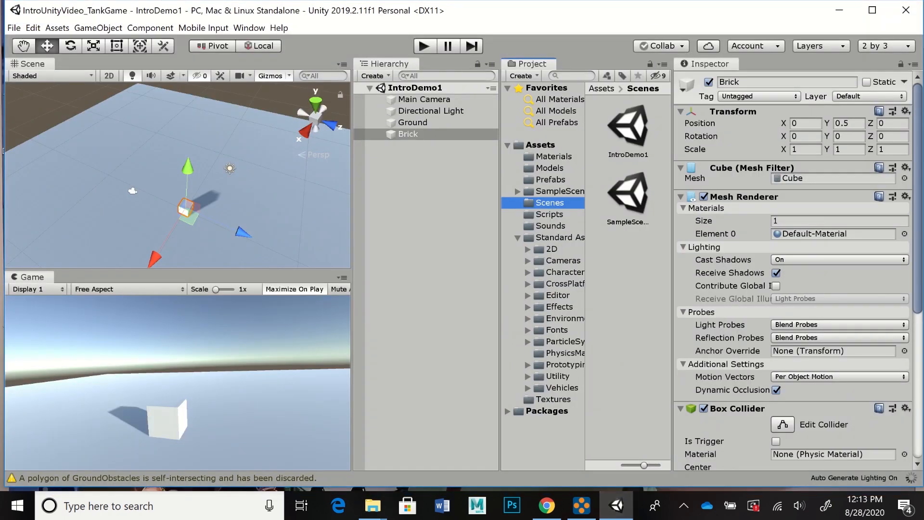
pyautogui.click(549, 214)
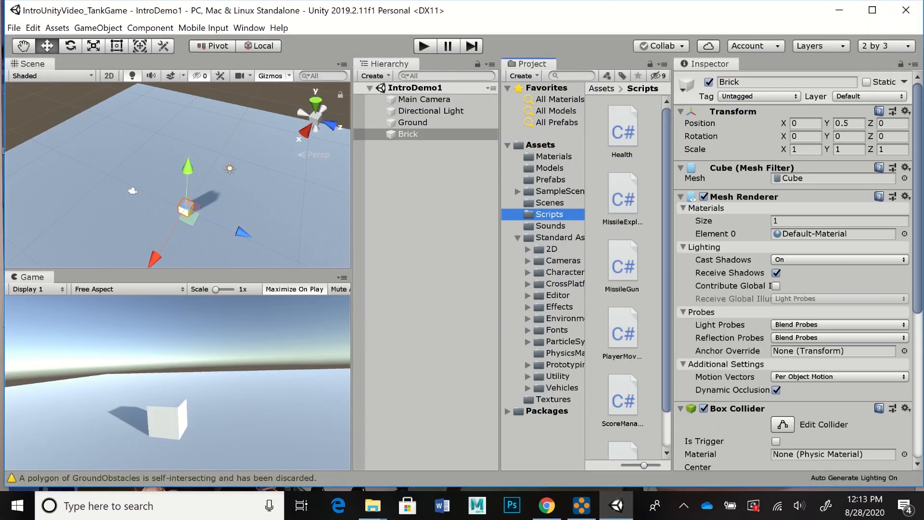
pyautogui.moveTo(666, 260)
pyautogui.mouseDown()
pyautogui.moveTo(665, 296)
pyautogui.moveTo(666, 260)
pyautogui.mouseUp()
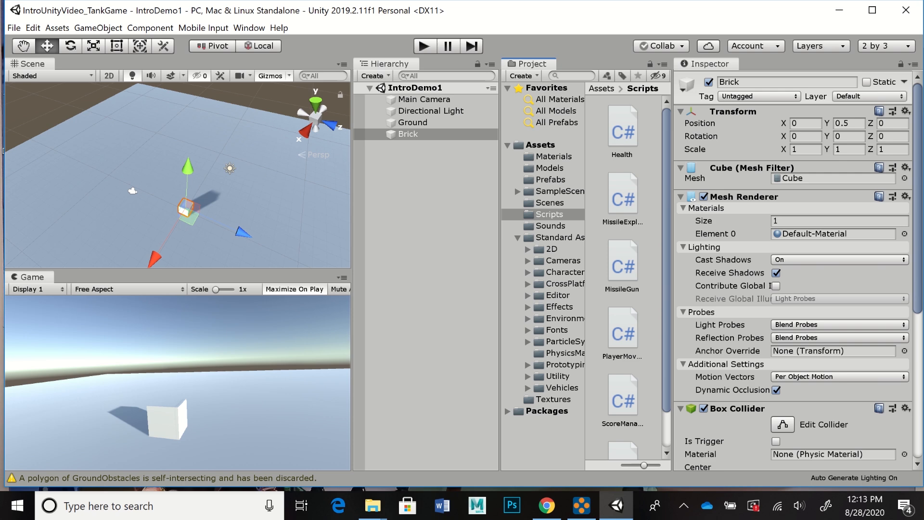
pyautogui.scroll(-2, 623, 277)
pyautogui.scroll(2, 622, 277)
pyautogui.scroll(-2, 623, 277)
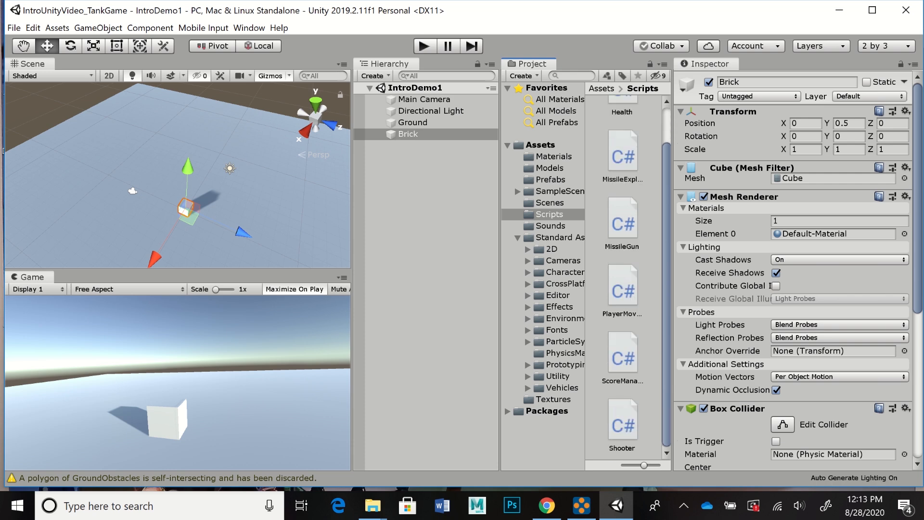
pyautogui.scroll(2, 622, 277)
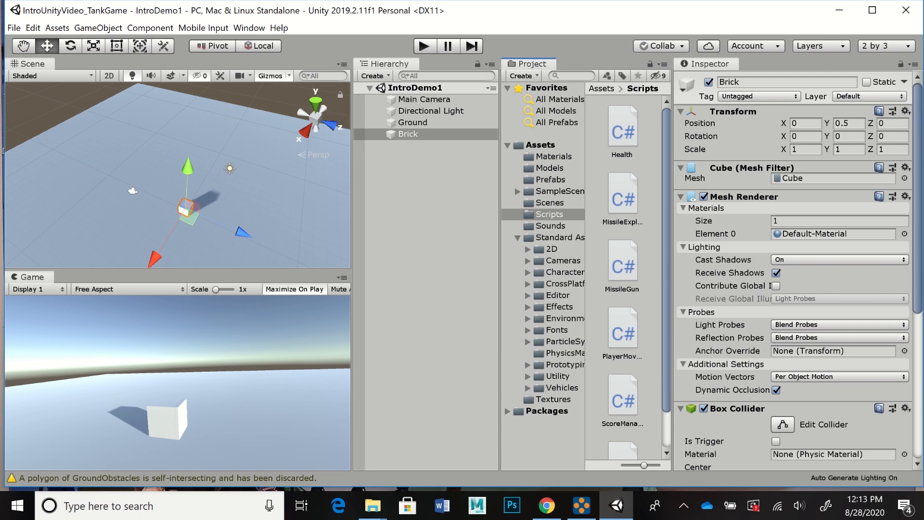
pyautogui.scroll(-2, 623, 277)
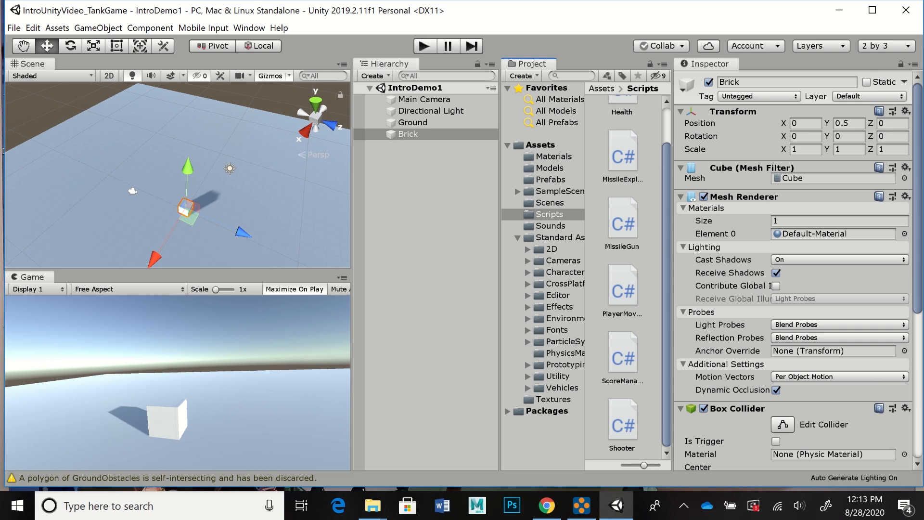
pyautogui.scroll(3, 626, 274)
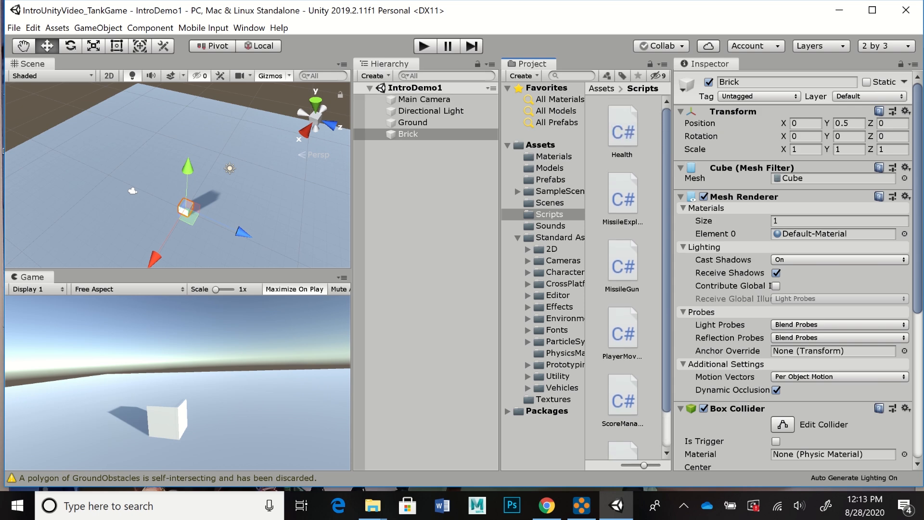
# Step: Create a new C# script named MyScript in the project's Scripts folder
pyautogui.click(521, 76)
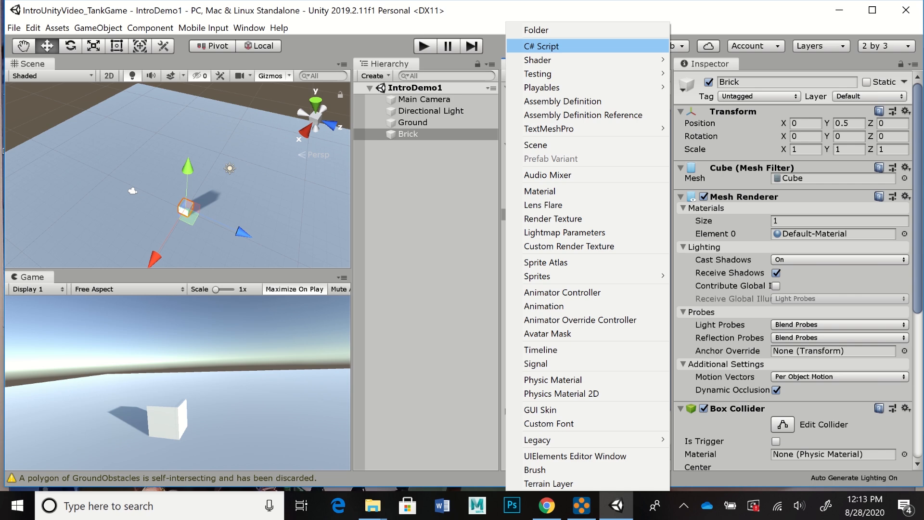
pyautogui.click(541, 46)
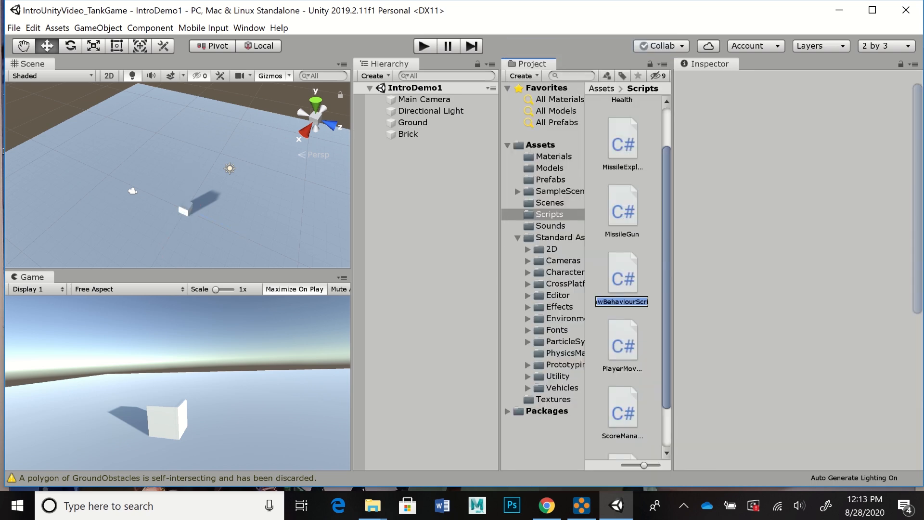
pyautogui.write('MyScript')
pyautogui.press('Return')
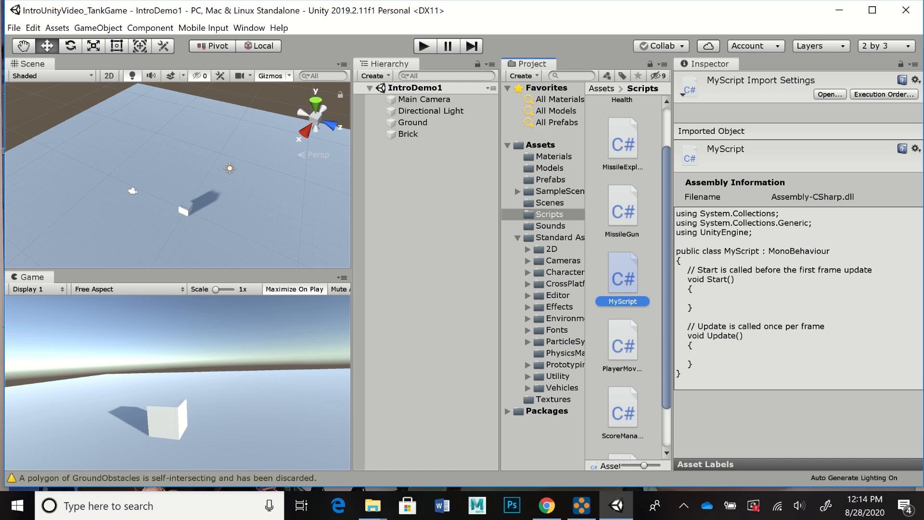
# Step: Open MyScript in Visual Studio and examine its using lines, class declaration, and Start and Update functions
pyautogui.rightClick(625, 282)
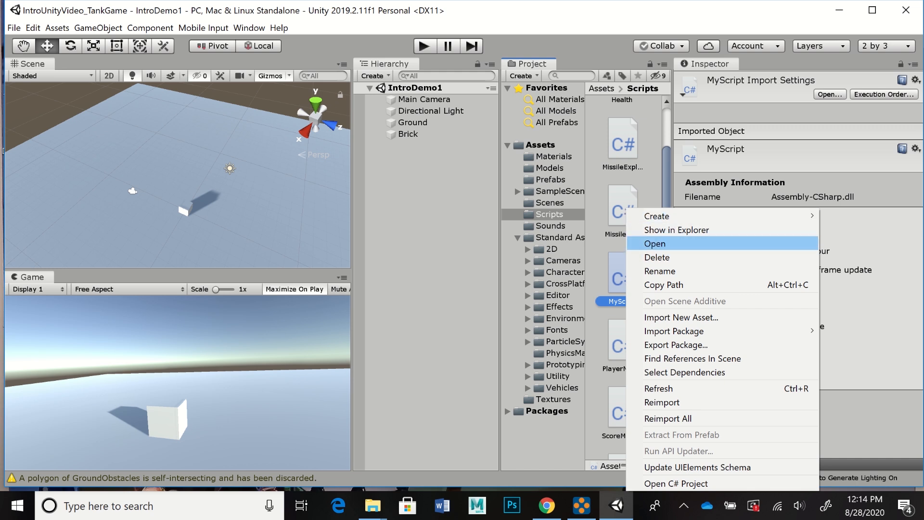
pyautogui.click(673, 243)
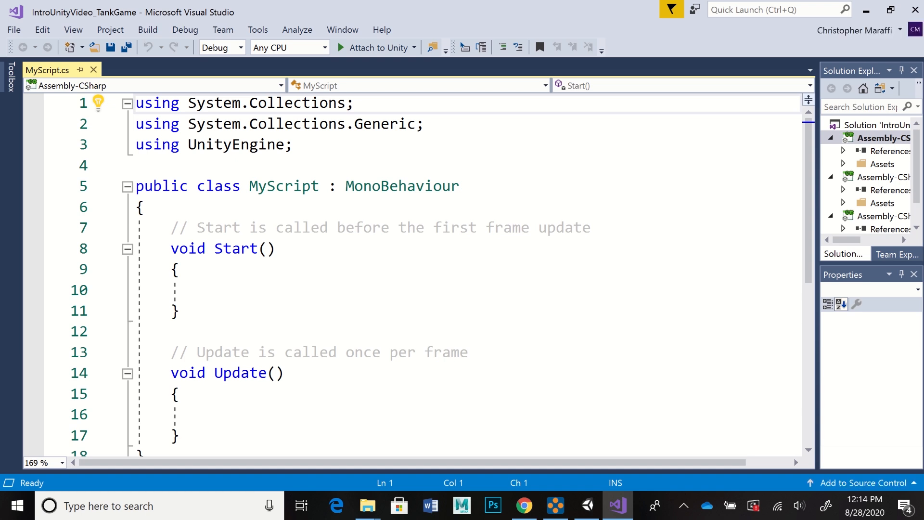
pyautogui.keyDown('ctrl'); pyautogui.scroll(-1, 413, 274); pyautogui.keyUp('ctrl')
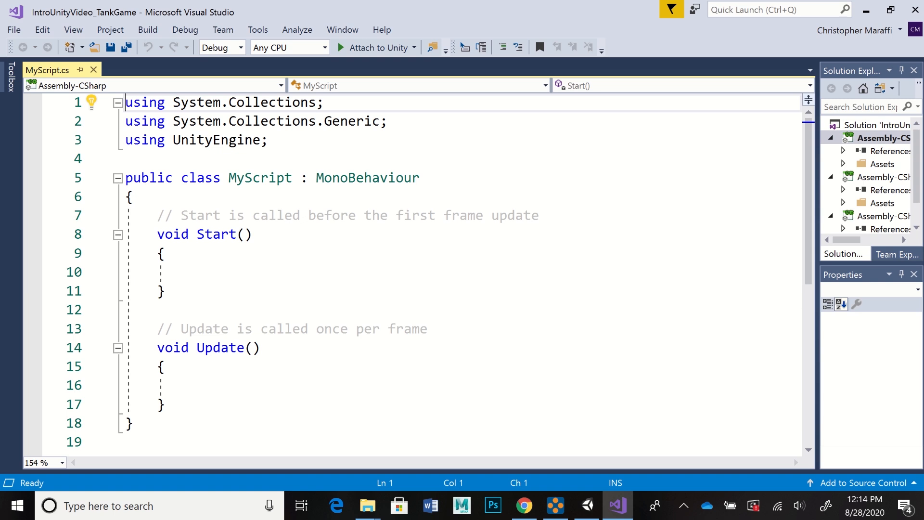
pyautogui.click(268, 140)
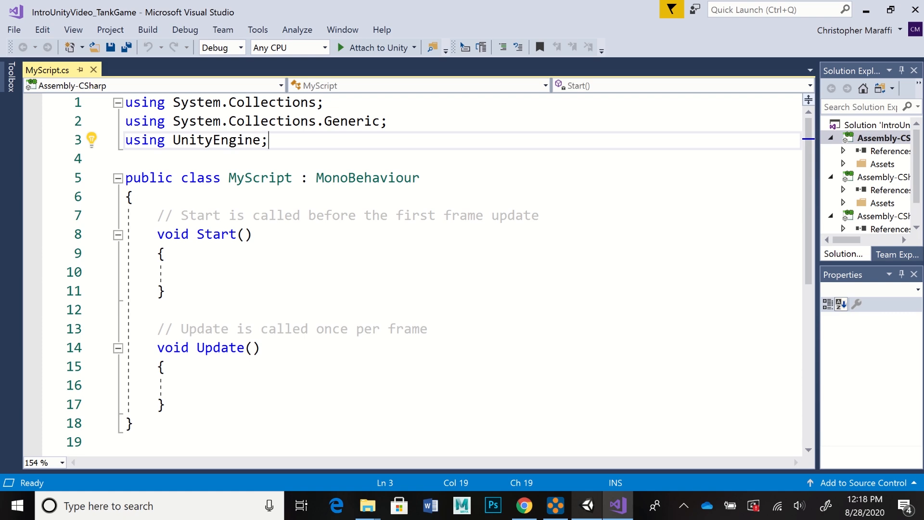
# Step: Switch to Unity, expand Standard Assets > Characters and its first-person character folder, and widen the project's folder tree to show full names
pyautogui.click(587, 505)
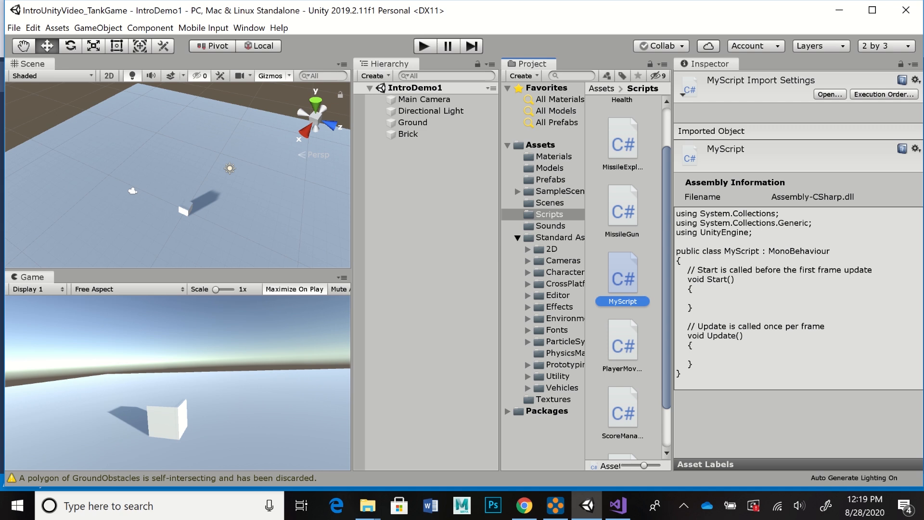
pyautogui.click(517, 238)
pyautogui.click(517, 238)
pyautogui.click(565, 273)
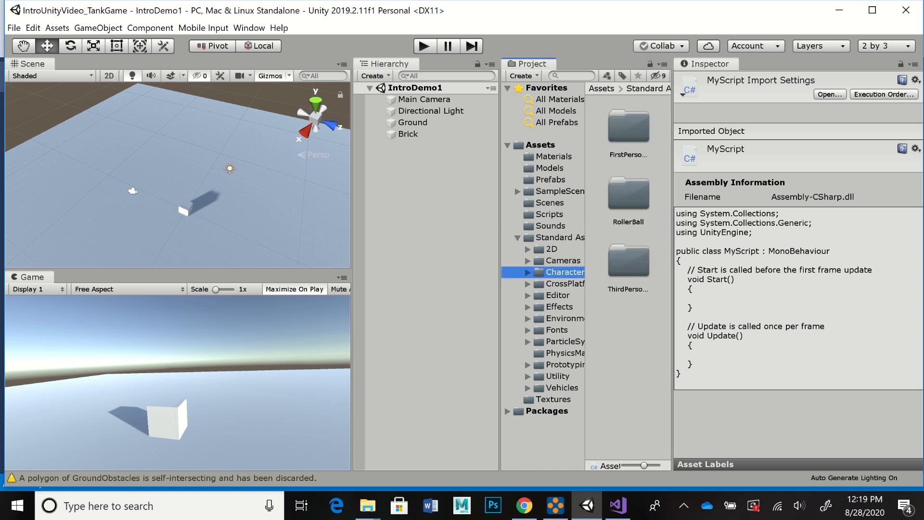
pyautogui.press('Right')
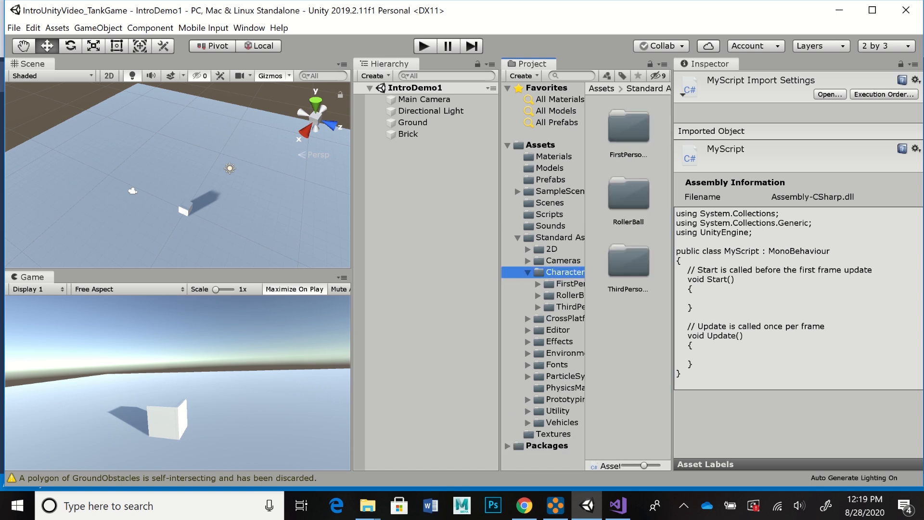
pyautogui.click(570, 284)
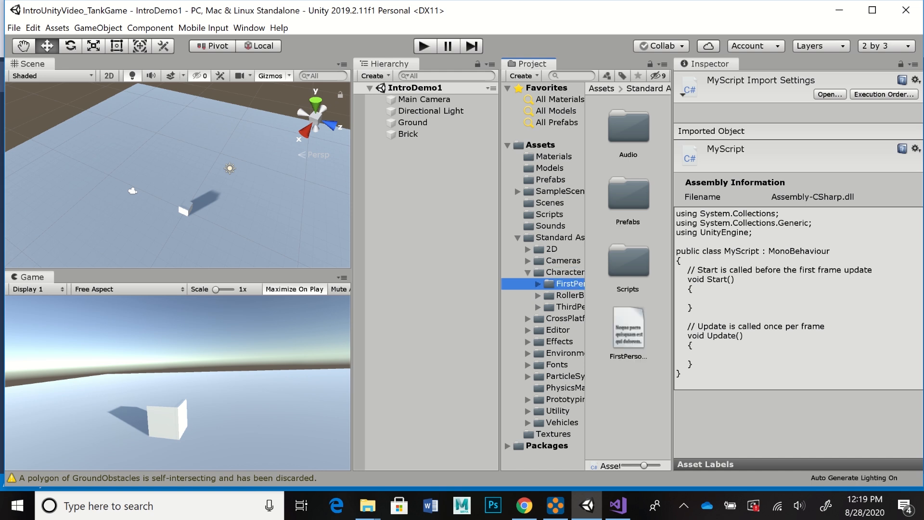
pyautogui.press('Right')
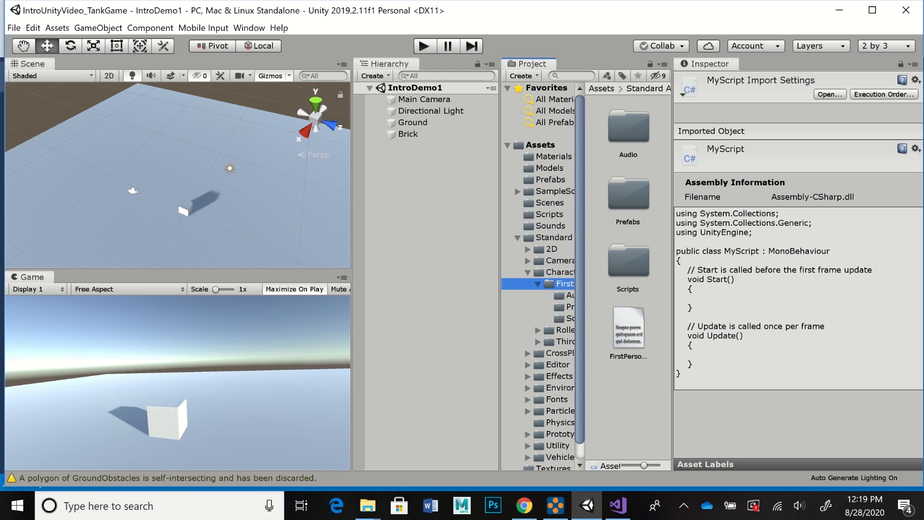
pyautogui.moveTo(500, 284); pyautogui.dragTo(467, 284)
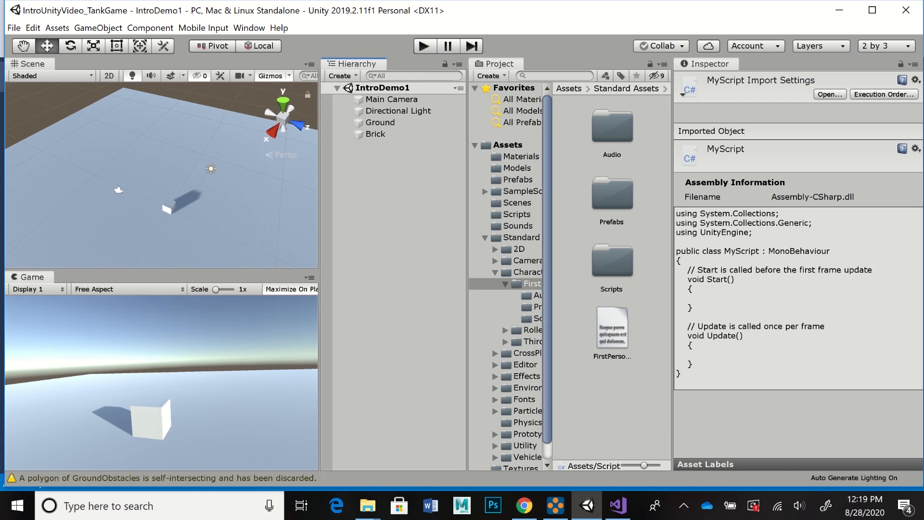
pyautogui.moveTo(552, 284); pyautogui.dragTo(585, 284)
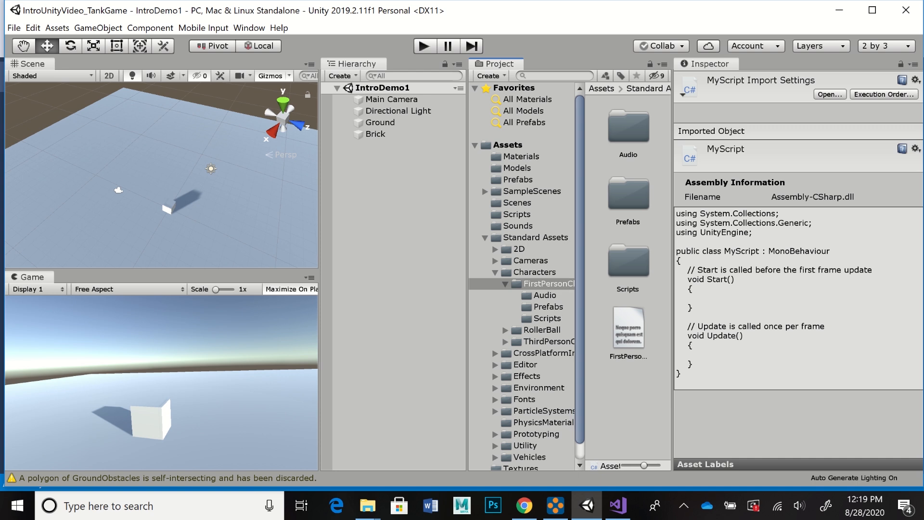
# Step: Place the FPSController prefab from the first-person character's Prefabs folder in the scene and move it back to about Z -8.45
pyautogui.click(548, 307)
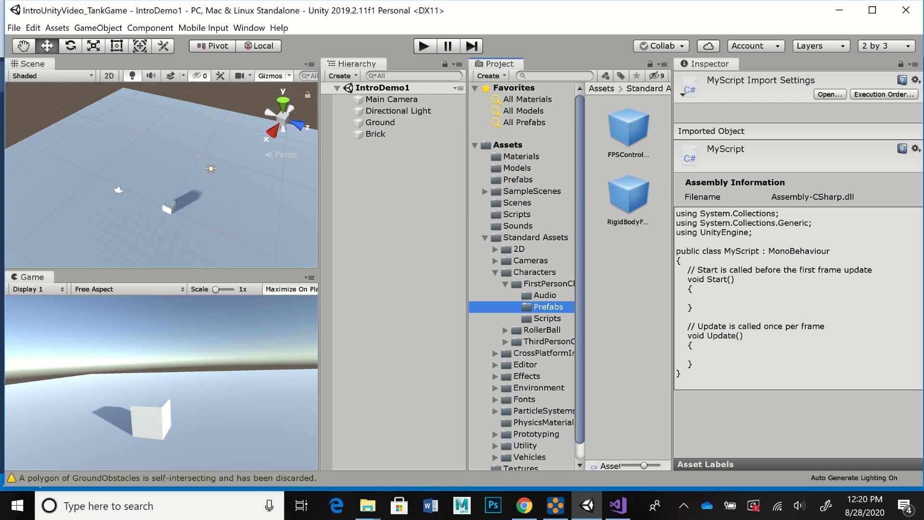
pyautogui.moveTo(628, 128); pyautogui.dragTo(118, 185)
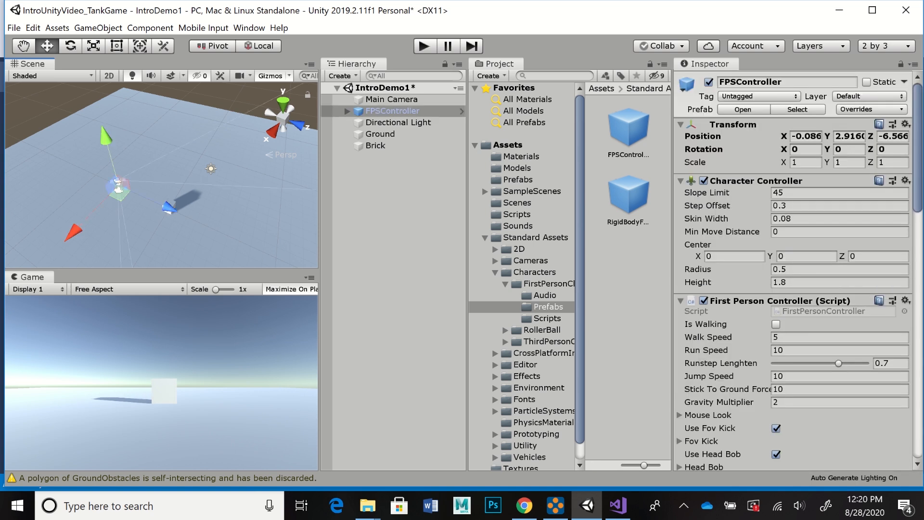
pyautogui.moveTo(169, 208); pyautogui.dragTo(155, 198)
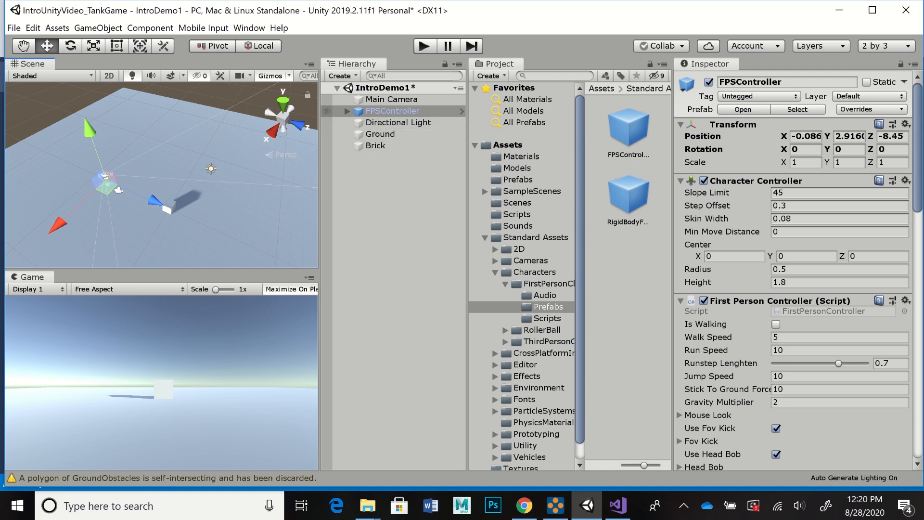
# Step: Examine the FPSController's child FirstPersonCharacter camera and the controller's own Character Controller, First Person Controller, Rigidbody and Audio Source components
pyautogui.click(347, 112)
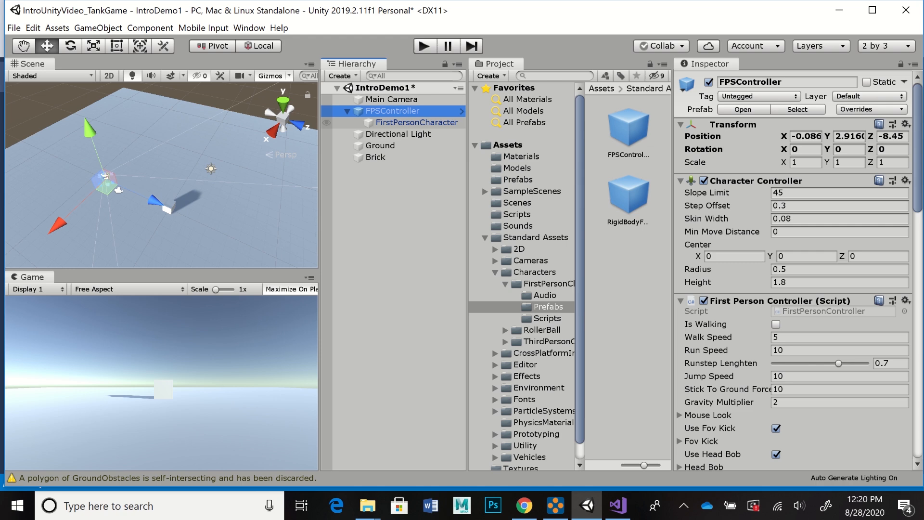
pyautogui.click(416, 123)
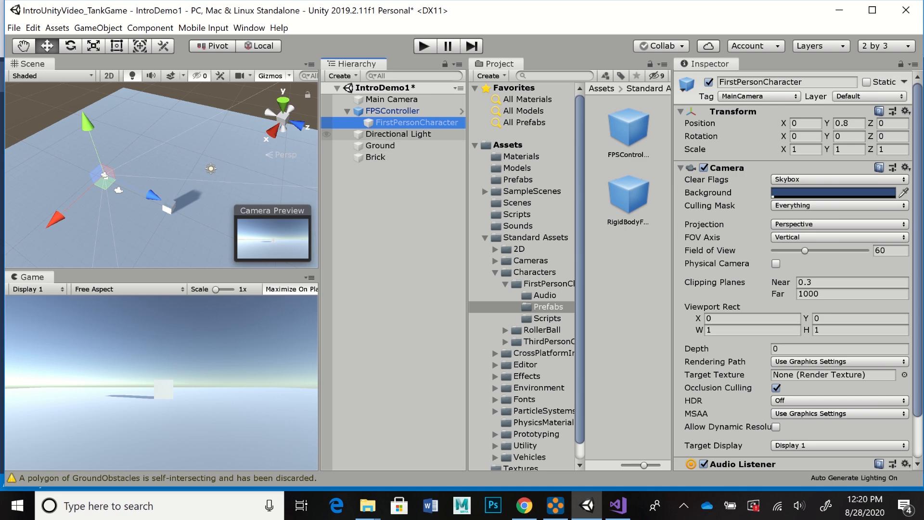
pyautogui.click(393, 111)
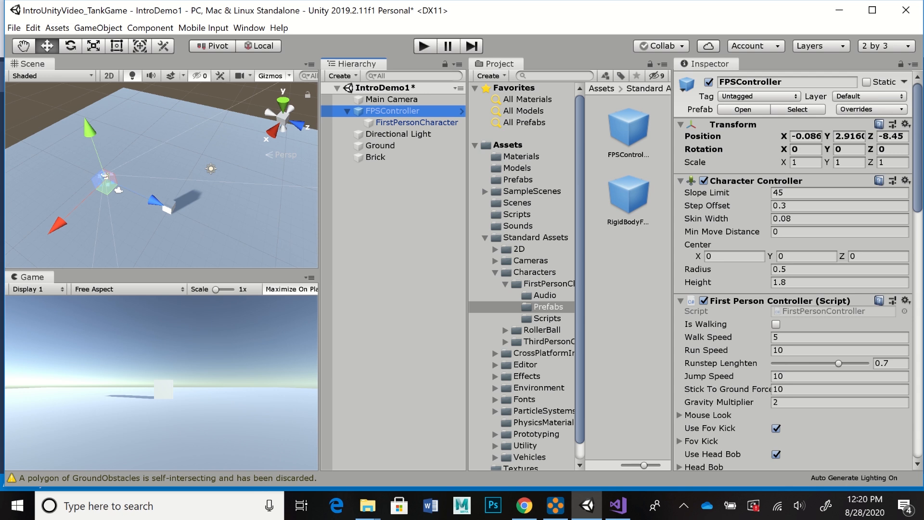
pyautogui.scroll(-3, 794, 270)
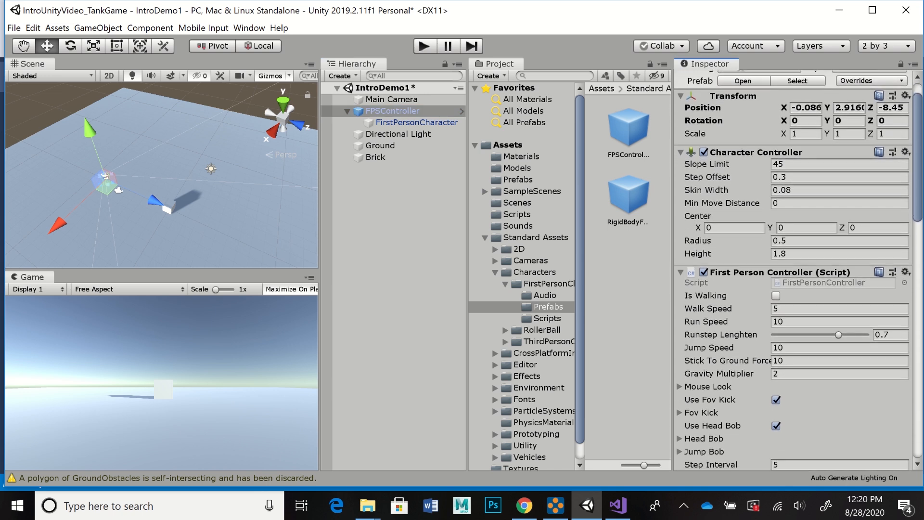
pyautogui.scroll(-3, 794, 269)
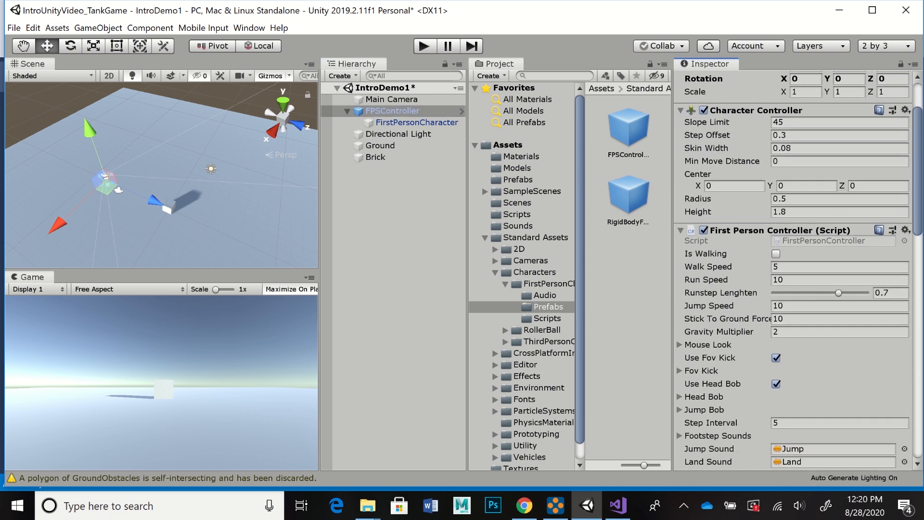
pyautogui.scroll(-1, 794, 269)
pyautogui.scroll(-1, 794, 269)
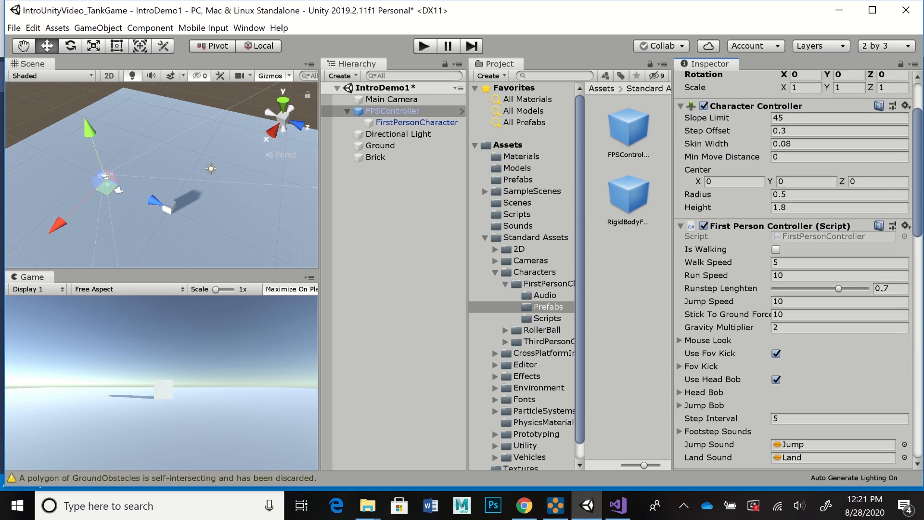
pyautogui.scroll(-1, 794, 269)
pyautogui.scroll(-1, 794, 270)
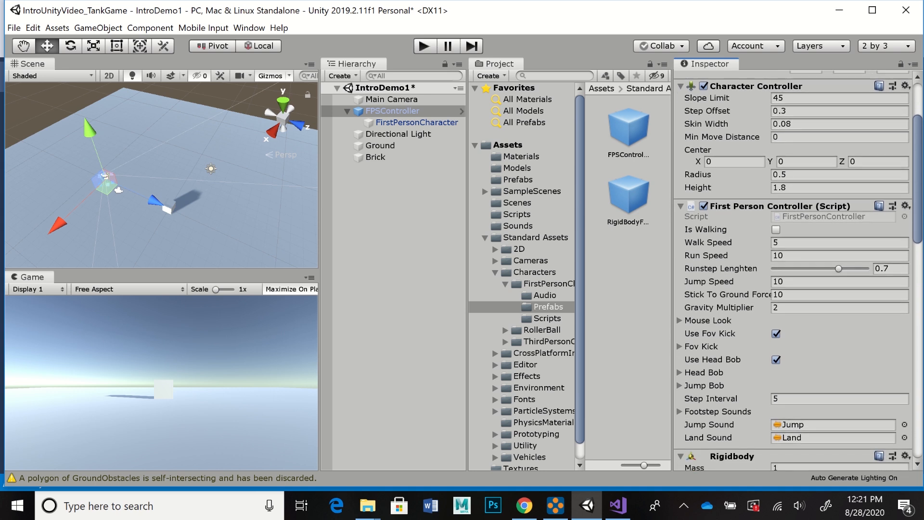
pyautogui.scroll(1, 794, 269)
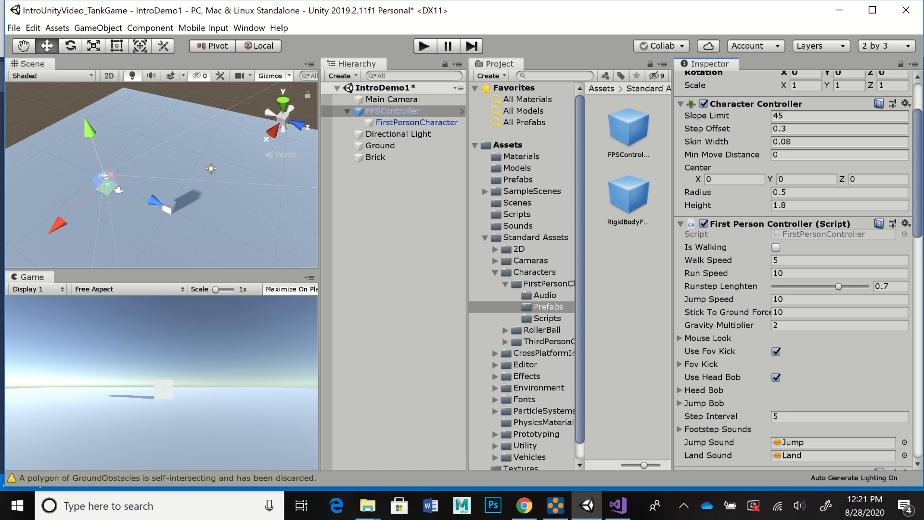
pyautogui.scroll(1, 794, 269)
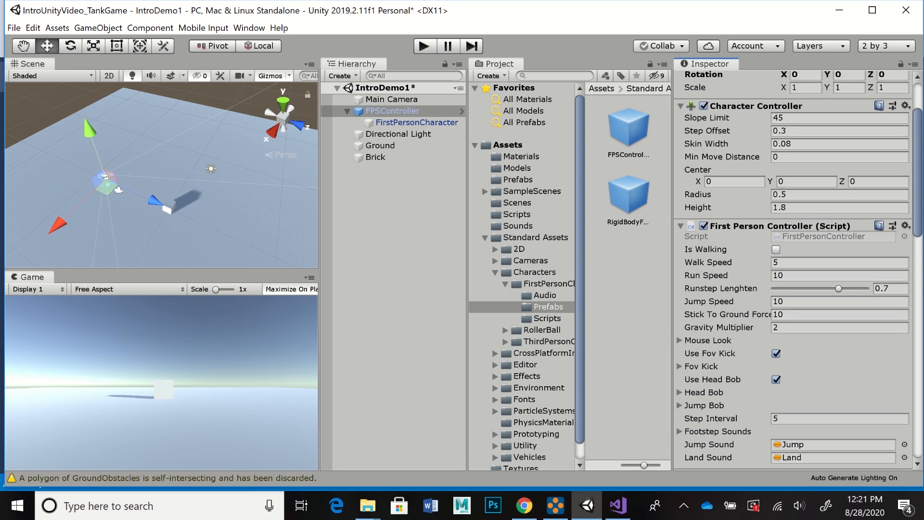
pyautogui.scroll(-3, 797, 270)
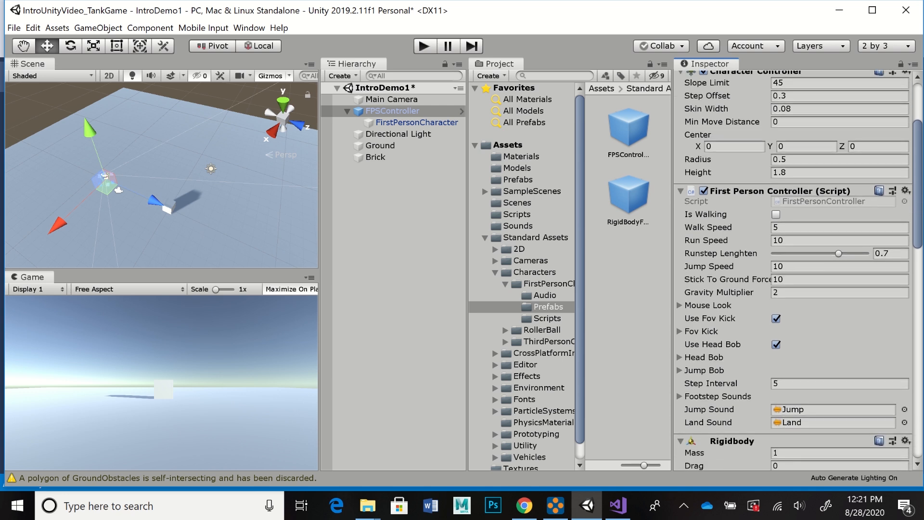
pyautogui.scroll(-2, 798, 269)
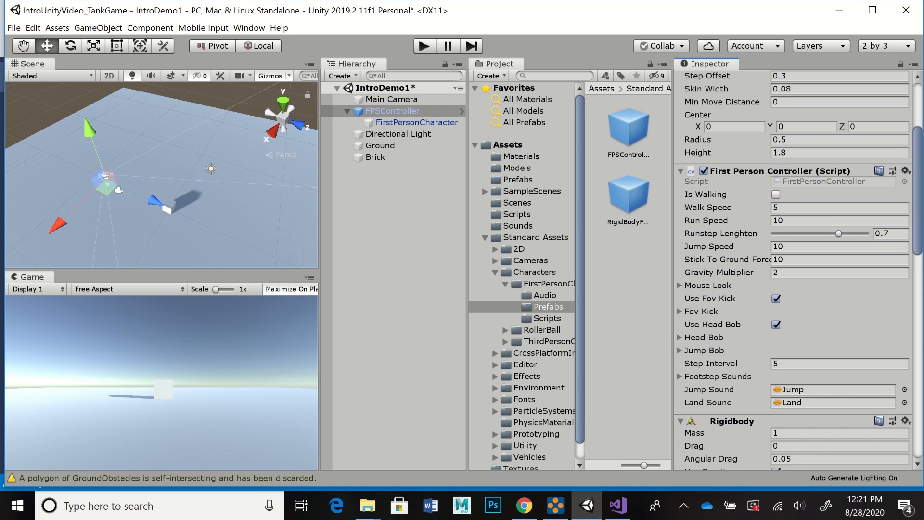
pyautogui.scroll(-3, 797, 269)
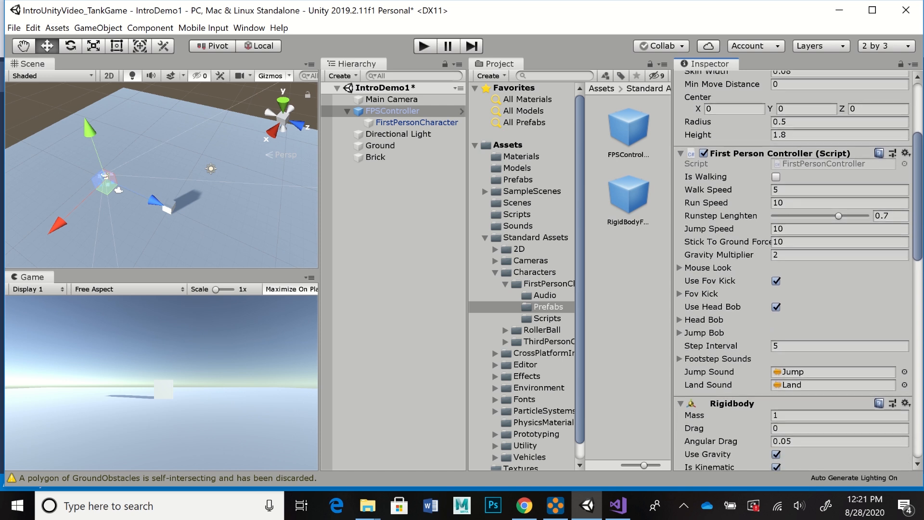
pyautogui.scroll(-3, 797, 270)
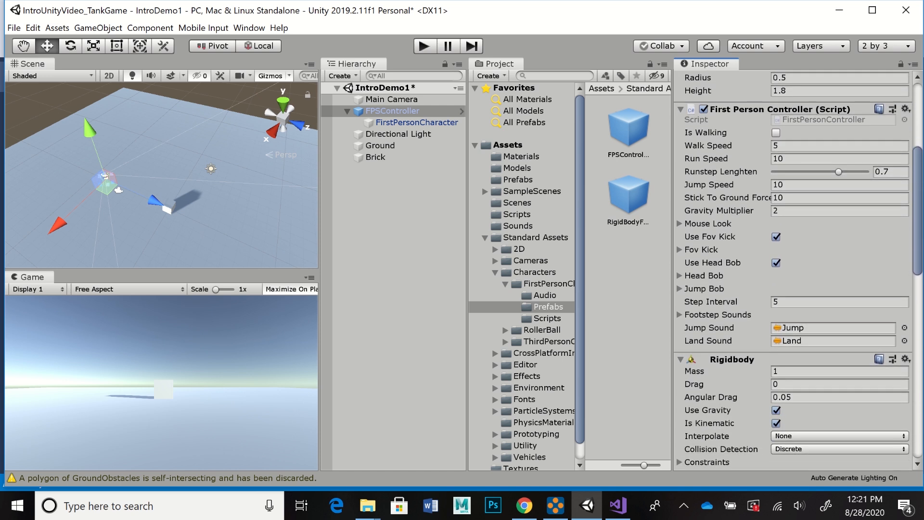
pyautogui.scroll(-1, 797, 270)
pyautogui.scroll(-1, 797, 269)
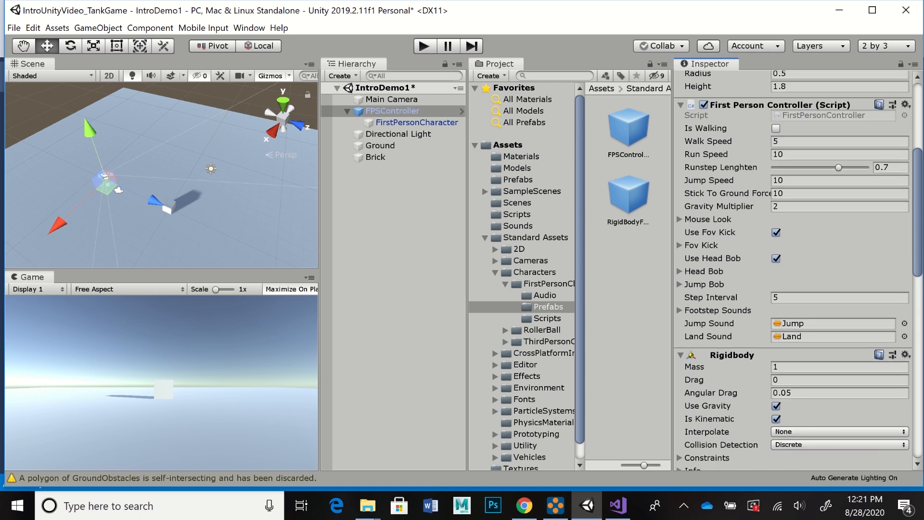
pyautogui.scroll(-2, 797, 269)
pyautogui.scroll(1, 794, 269)
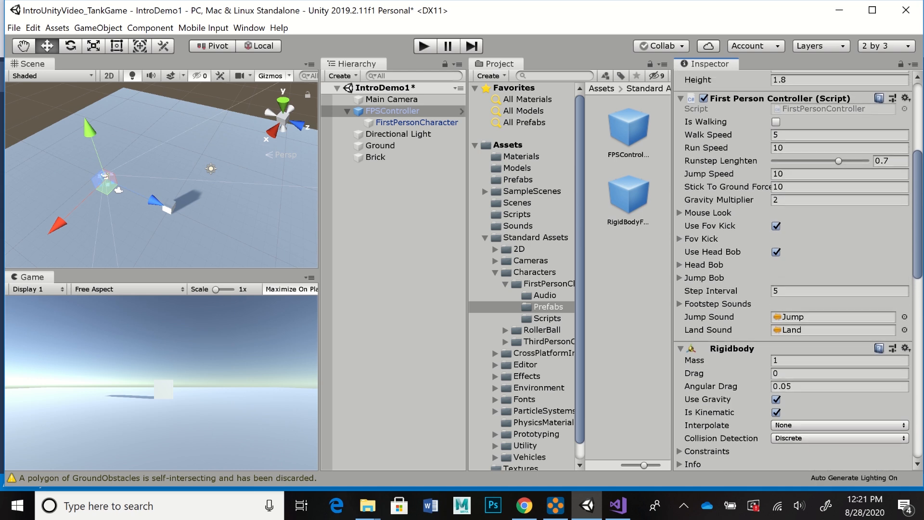
pyautogui.scroll(-1, 794, 270)
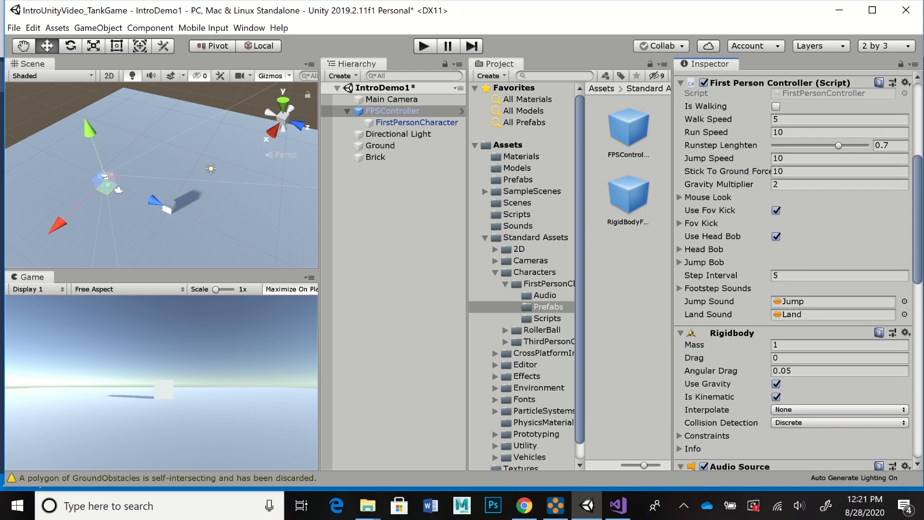
pyautogui.scroll(-1, 794, 269)
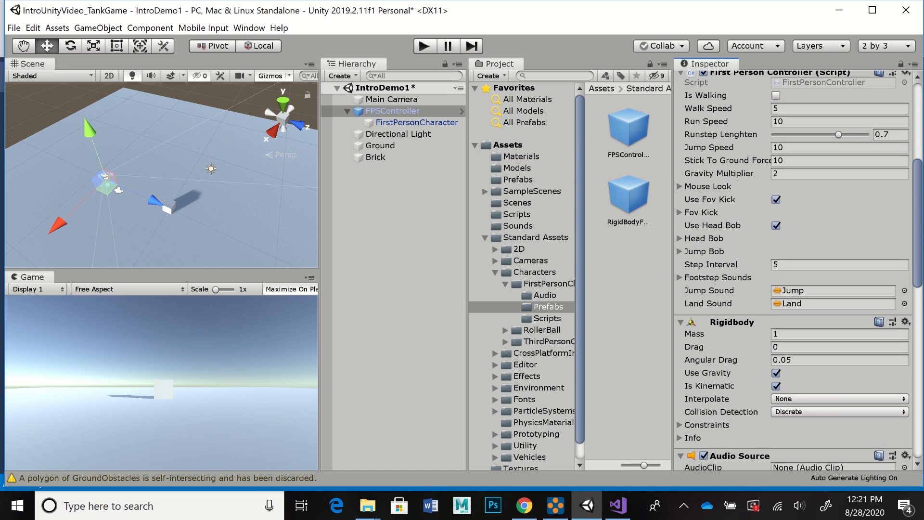
pyautogui.scroll(-8, 794, 270)
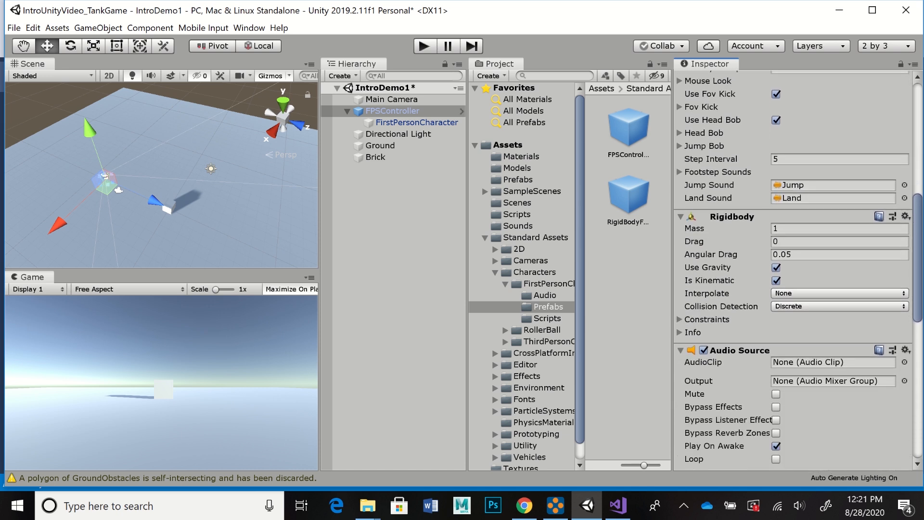
# Step: Review the FPSController's Audio Source and the FirstPersonCharacter's camera components, and delete the separate Main Camera from the scene
pyautogui.scroll(-9, 794, 269)
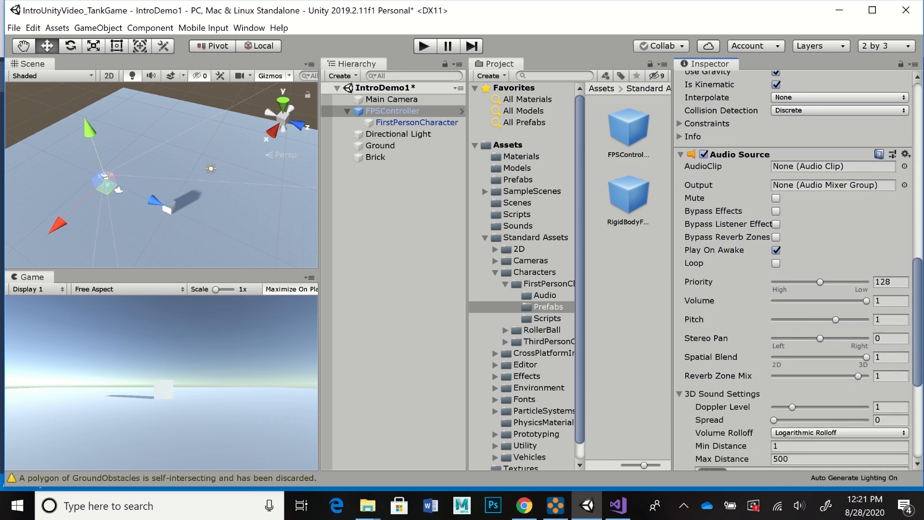
pyautogui.scroll(20, 794, 269)
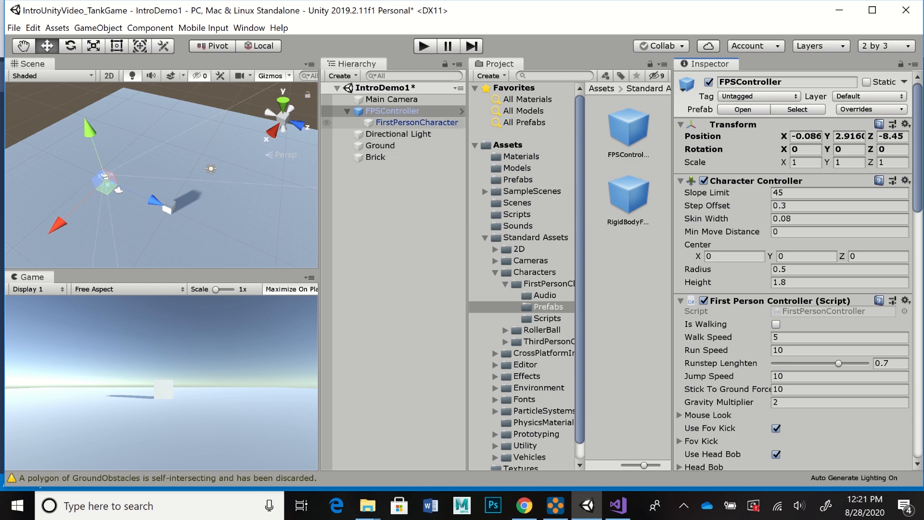
pyautogui.click(416, 123)
pyautogui.scroll(-3, 794, 289)
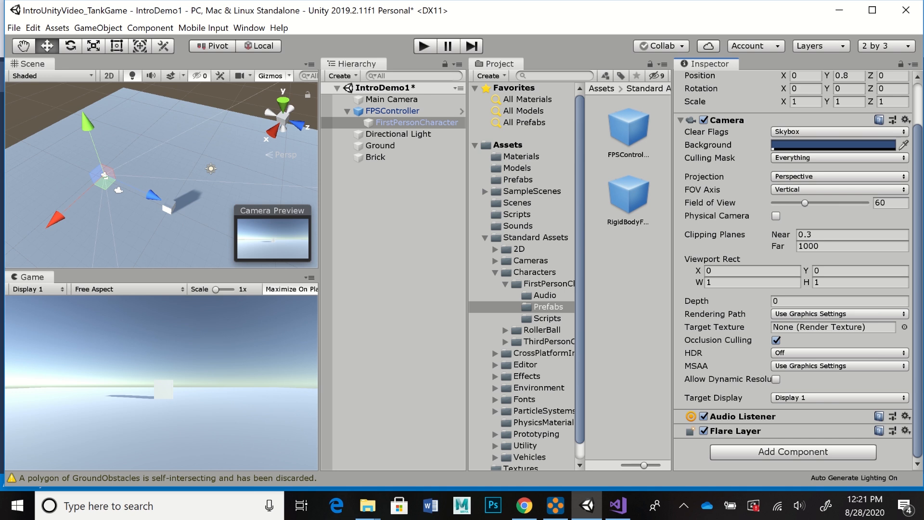
pyautogui.scroll(3, 794, 288)
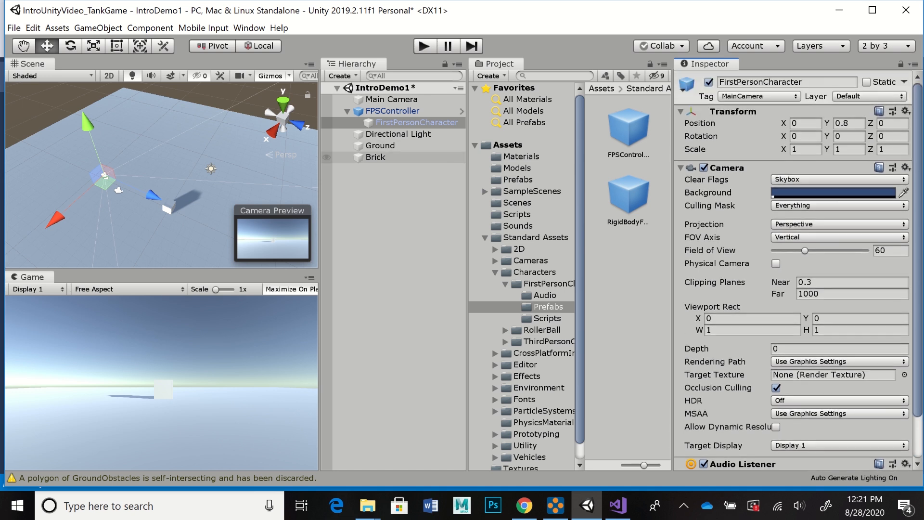
pyautogui.click(391, 99)
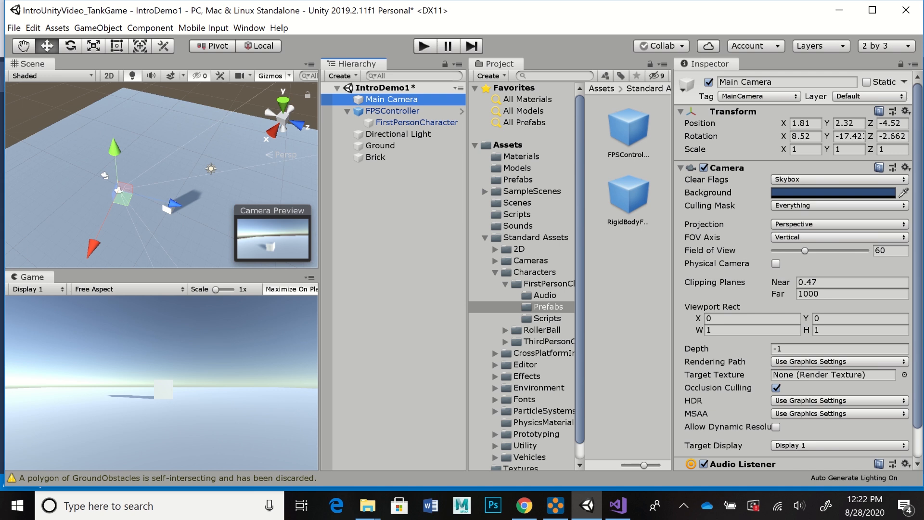
pyautogui.press('Delete')
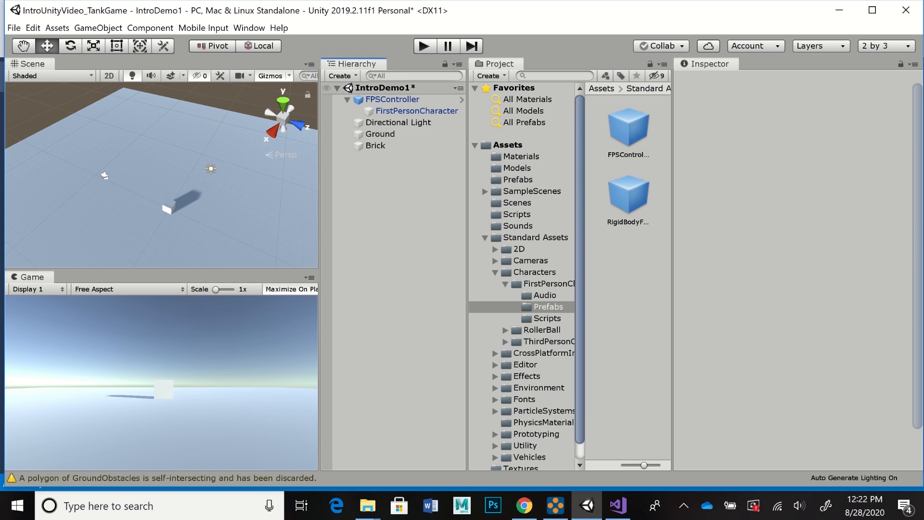
# Step: Frame the FPSController in the scene view and move it vertically to Y 0.88
pyautogui.click(392, 99)
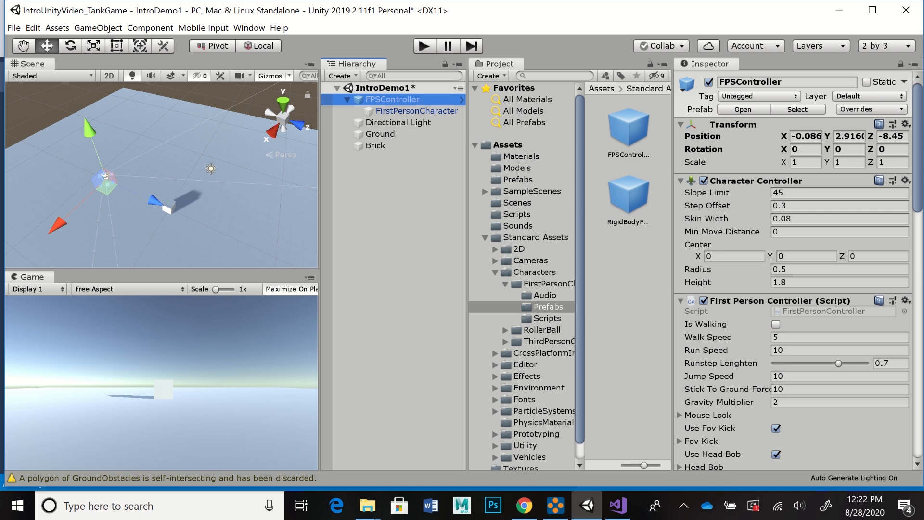
pyautogui.press('f')
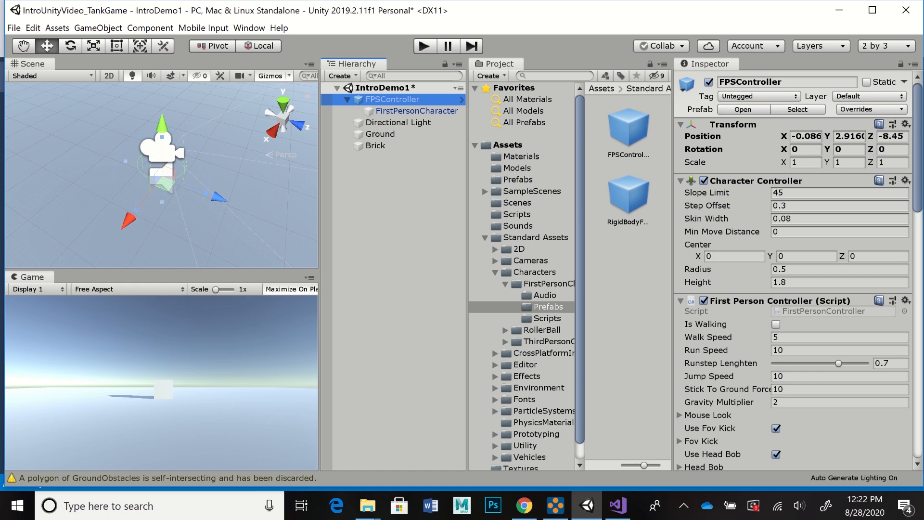
pyautogui.moveTo(162, 124); pyautogui.dragTo(162, 80)
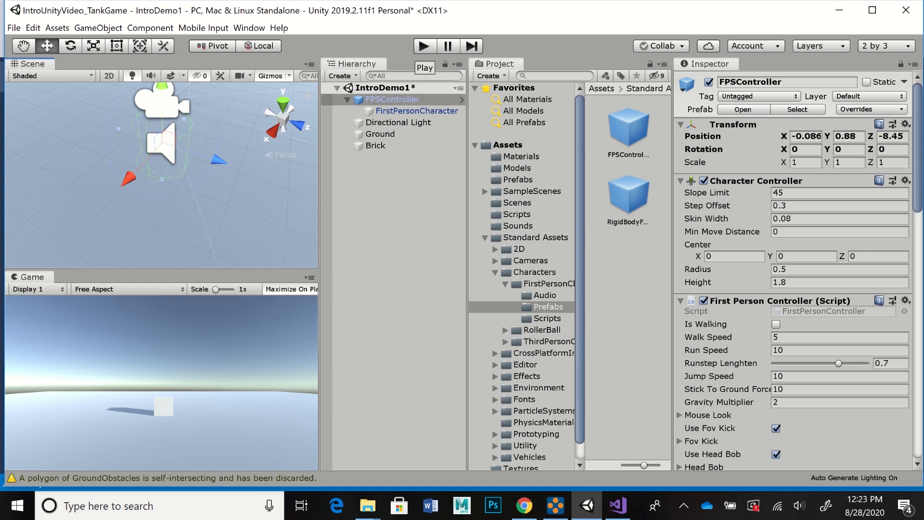
# Step: Play-test the first-person controller by walking forward and backward near the brick and jumping, and stop play mode
pyautogui.click(424, 46)
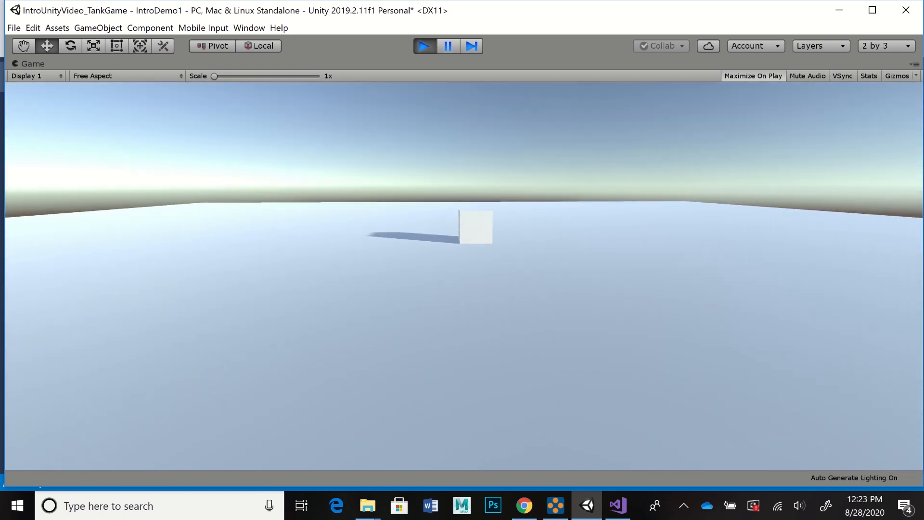
pyautogui.press('w')
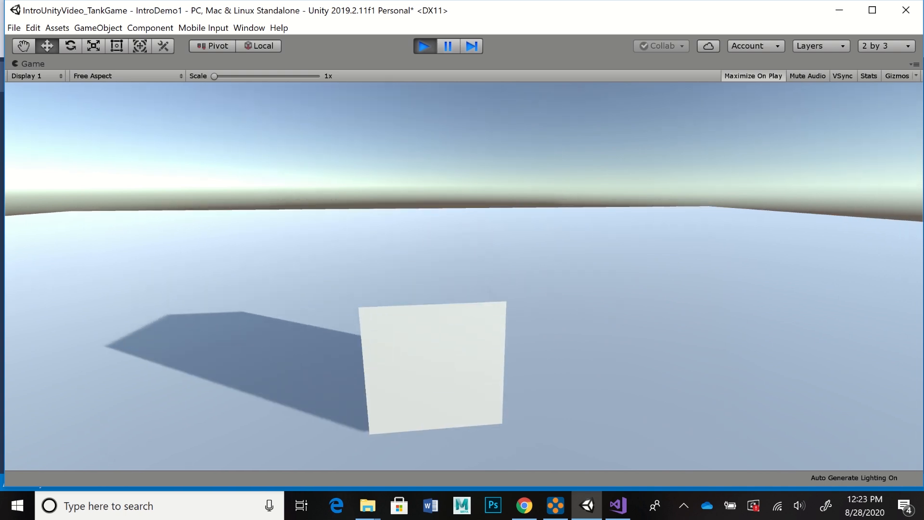
pyautogui.press('s')
pyautogui.press('w')
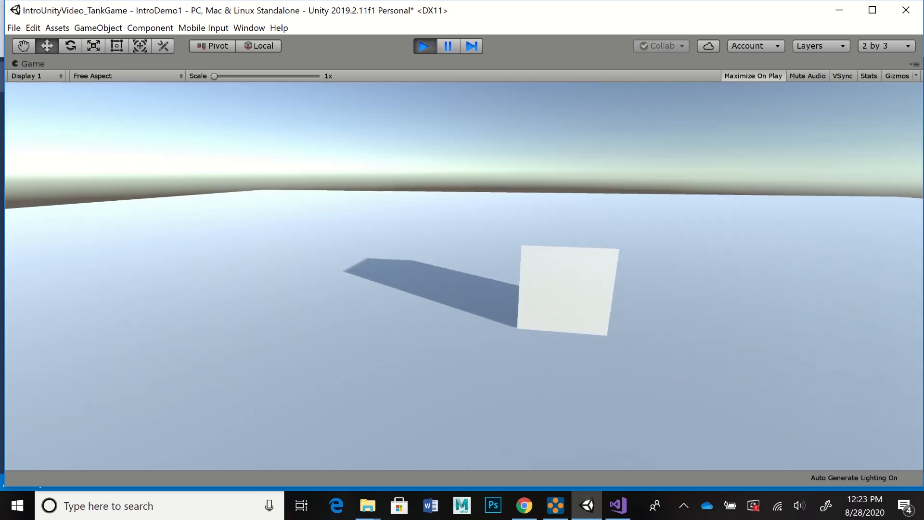
pyautogui.press('space')
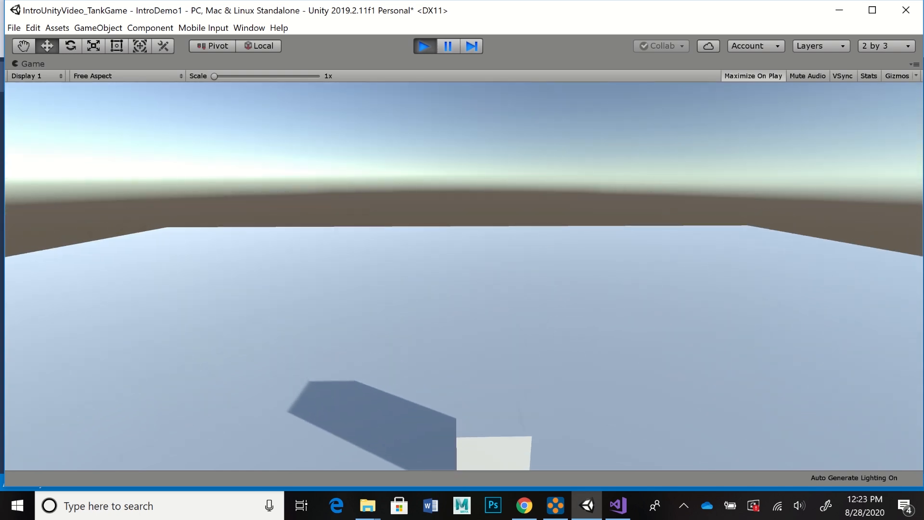
pyautogui.press('s')
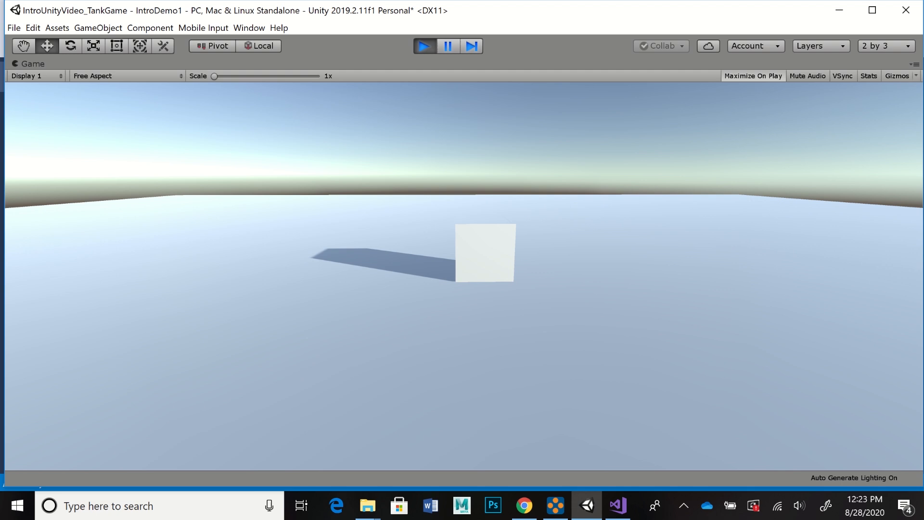
pyautogui.press('w')
pyautogui.press('s')
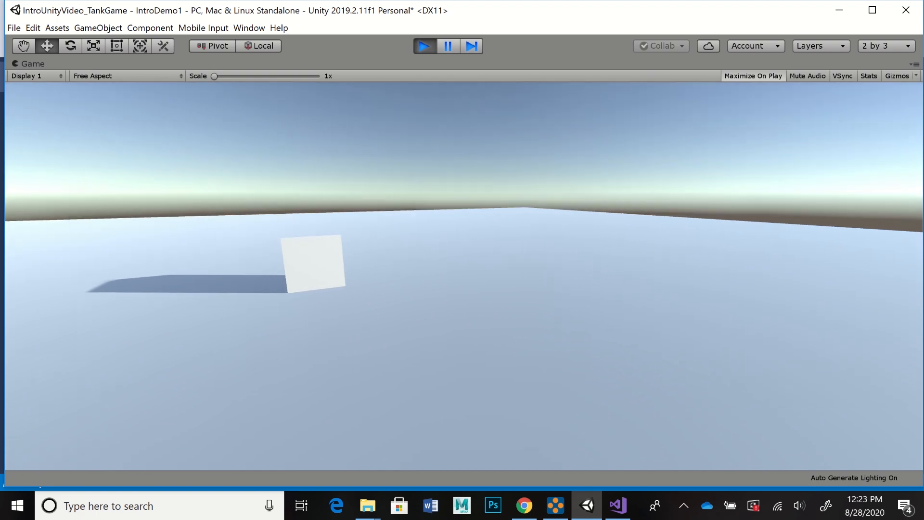
pyautogui.hotkey('ctrl', 'p')
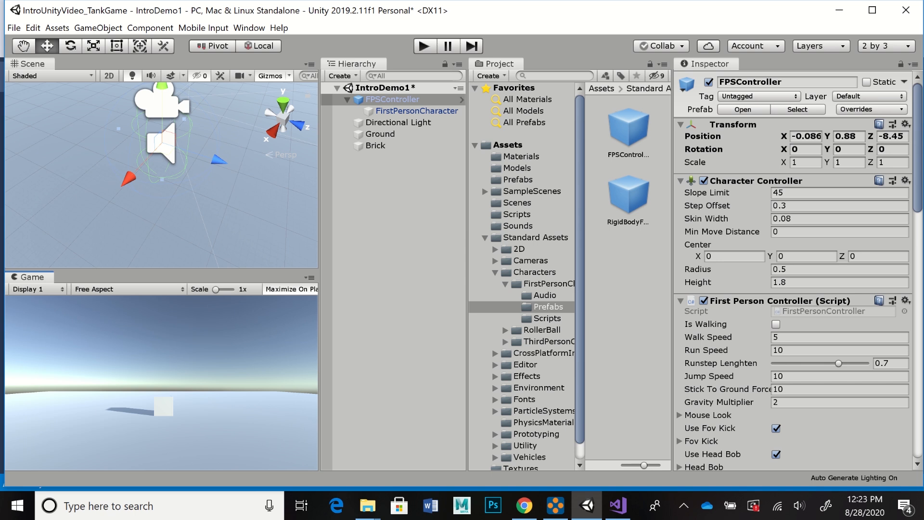
# Step: Set the computer's speaker volume to 35
pyautogui.click(799, 505)
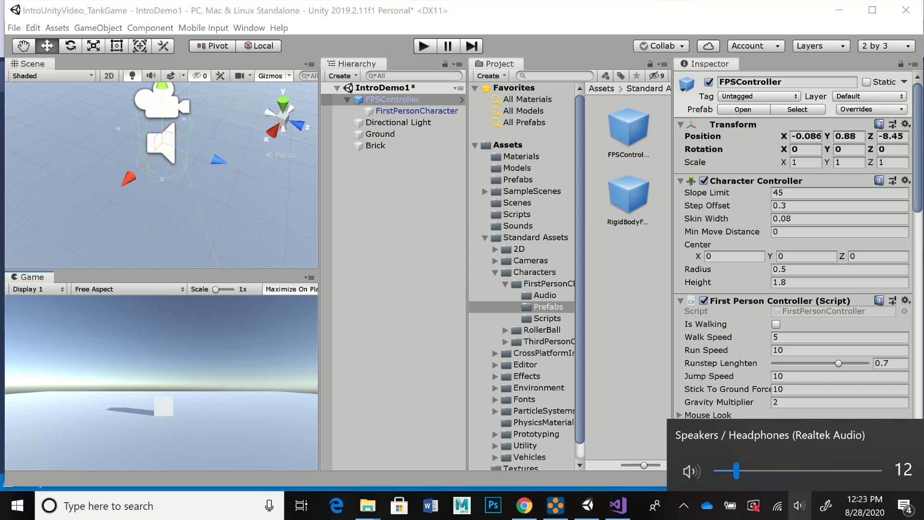
pyautogui.moveTo(736, 471); pyautogui.dragTo(773, 470)
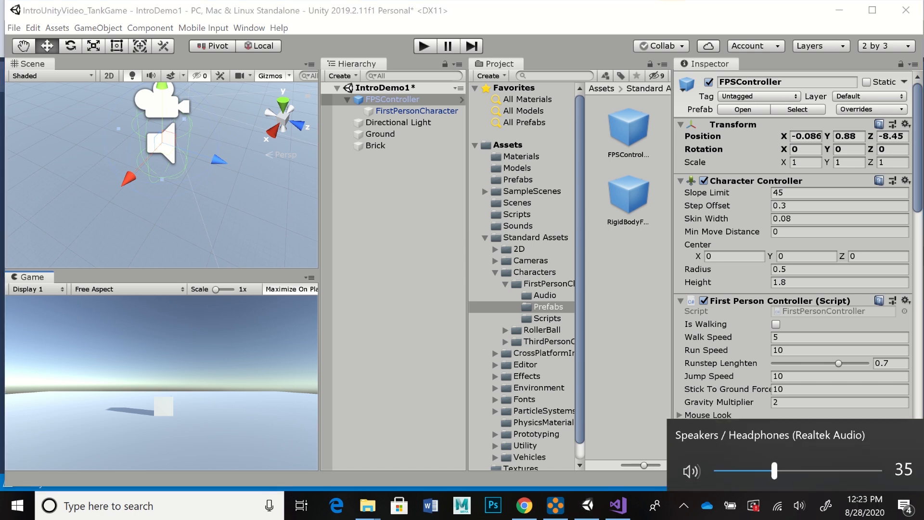
pyautogui.press('Escape')
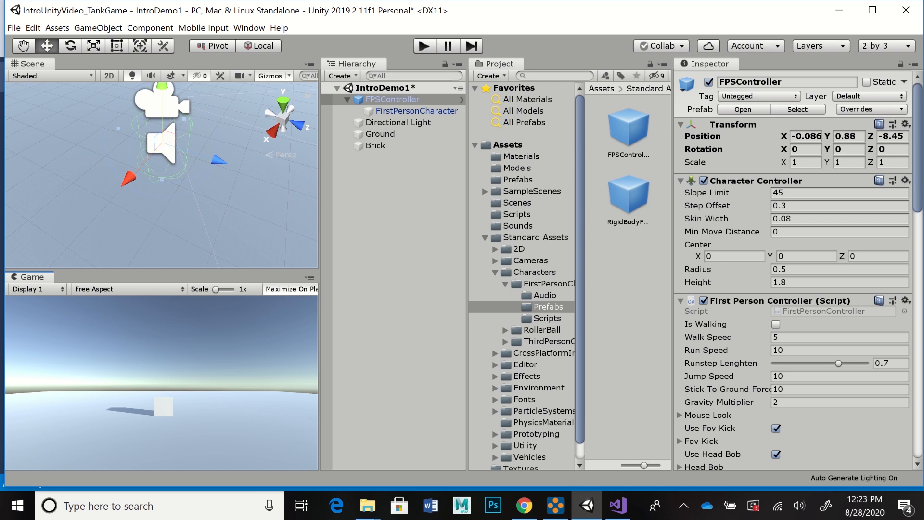
# Step: Apply the WallMat material from the Materials folder to the Brick cube and view its textured sides in the scene
pyautogui.click(521, 156)
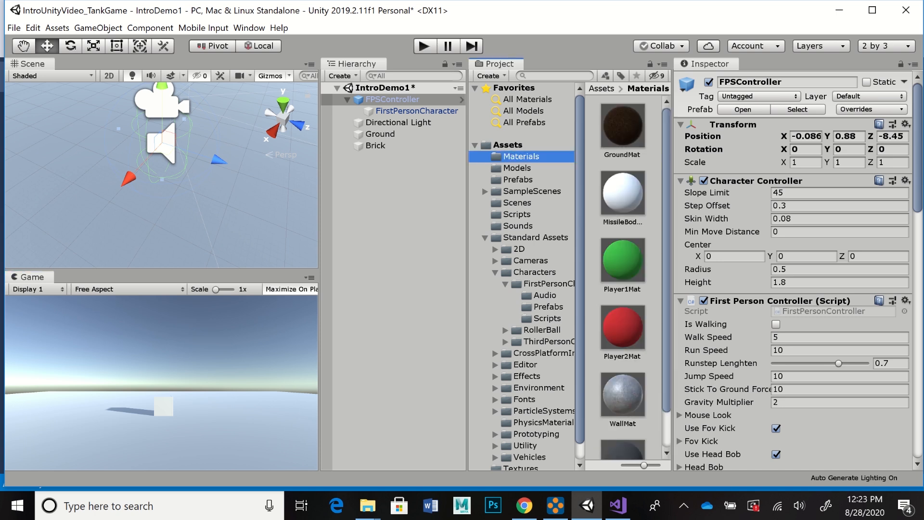
pyautogui.moveTo(666, 260); pyautogui.dragTo(667, 294)
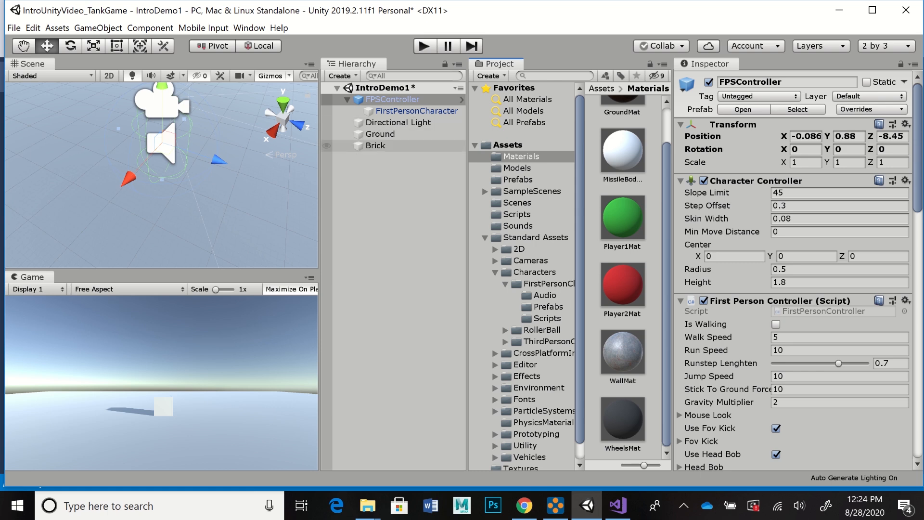
pyautogui.doubleClick(375, 146)
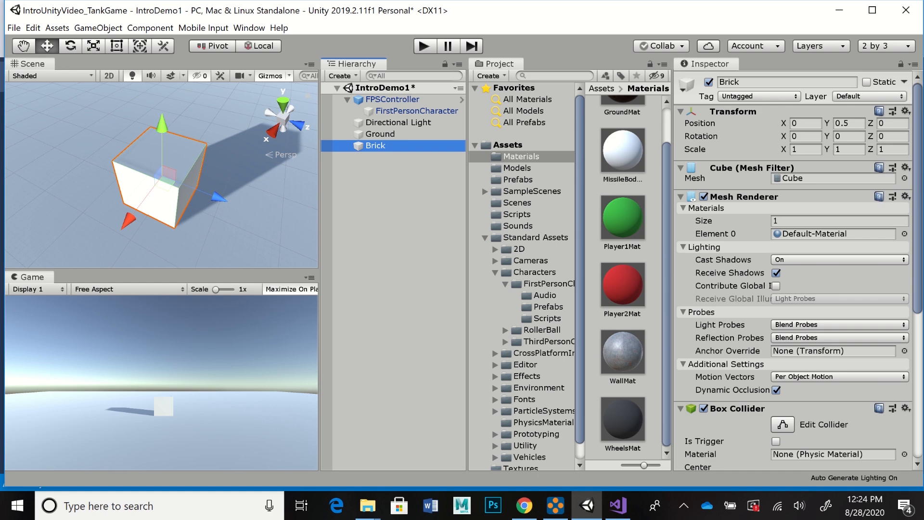
pyautogui.moveTo(623, 352); pyautogui.dragTo(164, 185)
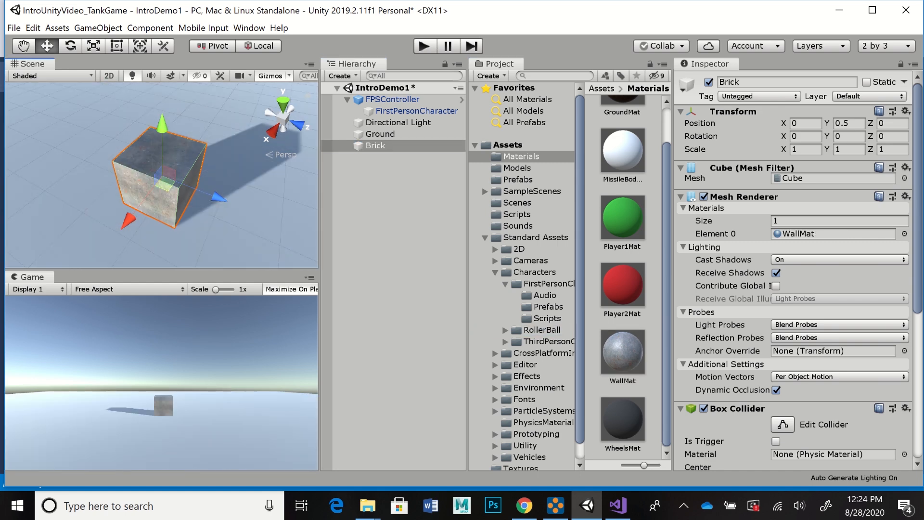
pyautogui.keyDown('alt'); pyautogui.moveTo(164, 185); pyautogui.dragTo(183, 133); pyautogui.keyUp('alt')
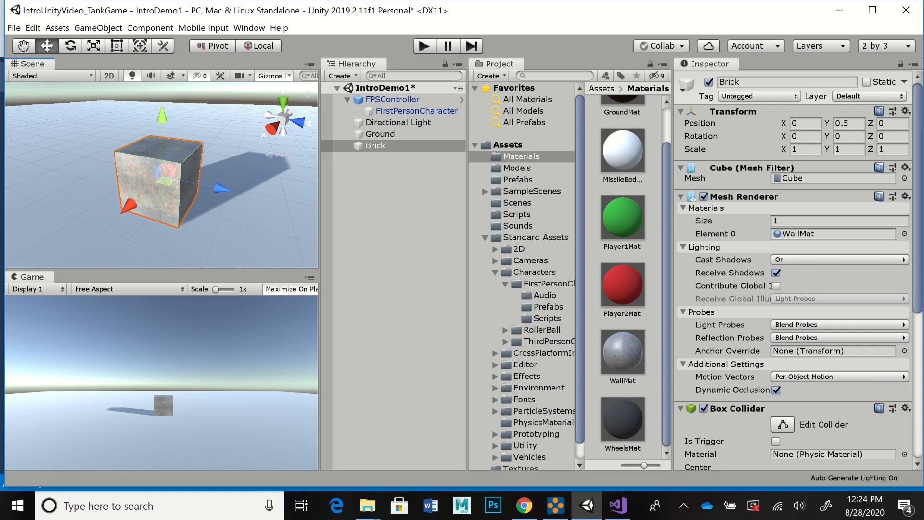
# Step: Create a new material in the Materials folder and name it GroundMat
pyautogui.scroll(2, 623, 278)
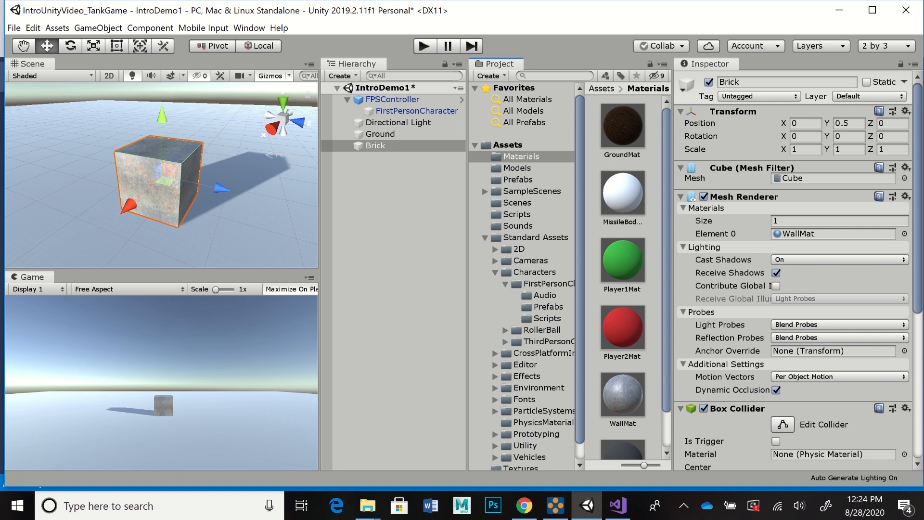
pyautogui.click(491, 76)
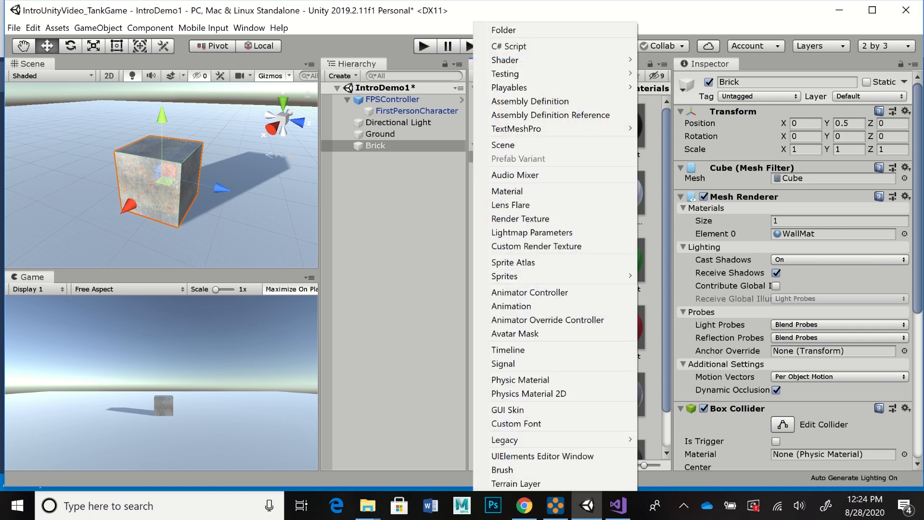
pyautogui.click(507, 191)
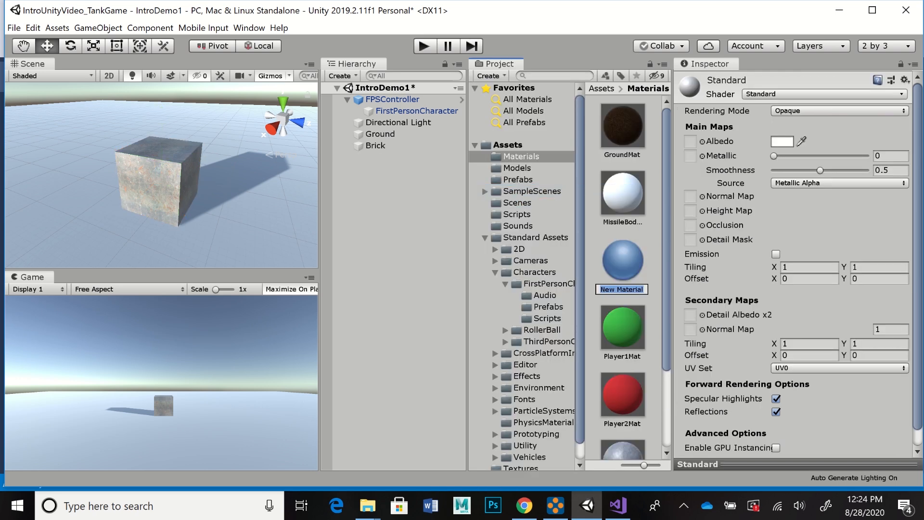
pyautogui.write('GroundMat')
pyautogui.press('Return')
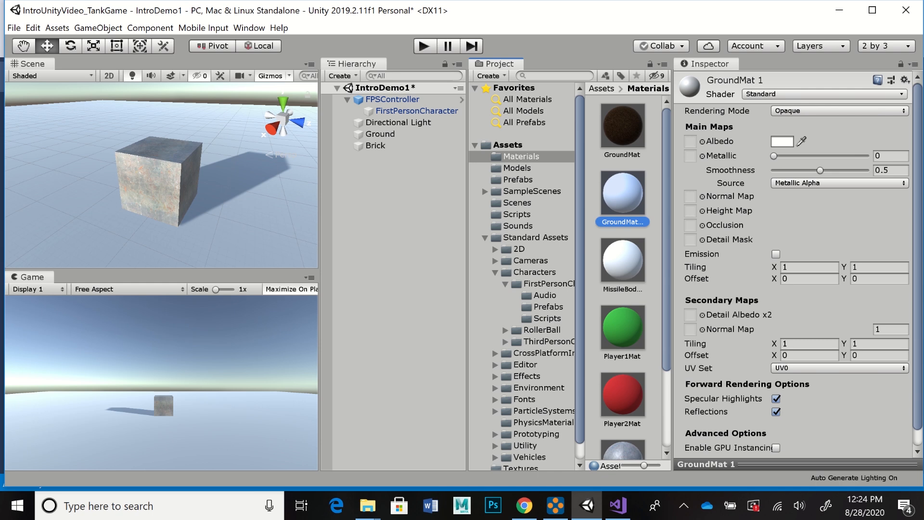
# Step: Set the new ground material's albedo to green, hex 2C824A, and view the colour in RGB 0-255 before returning to HSV
pyautogui.click(782, 141)
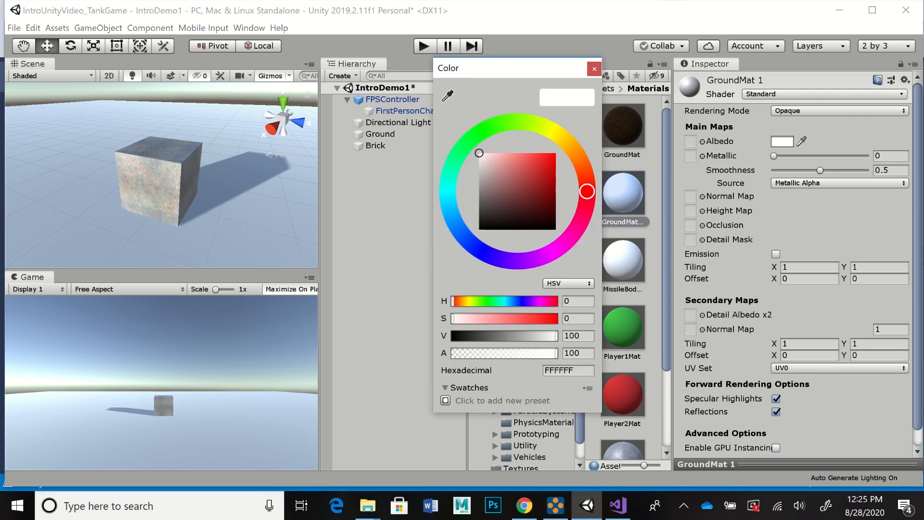
pyautogui.moveTo(470, 140)
pyautogui.mouseDown()
pyautogui.moveTo(463, 147)
pyautogui.moveTo(529, 190)
pyautogui.mouseUp()
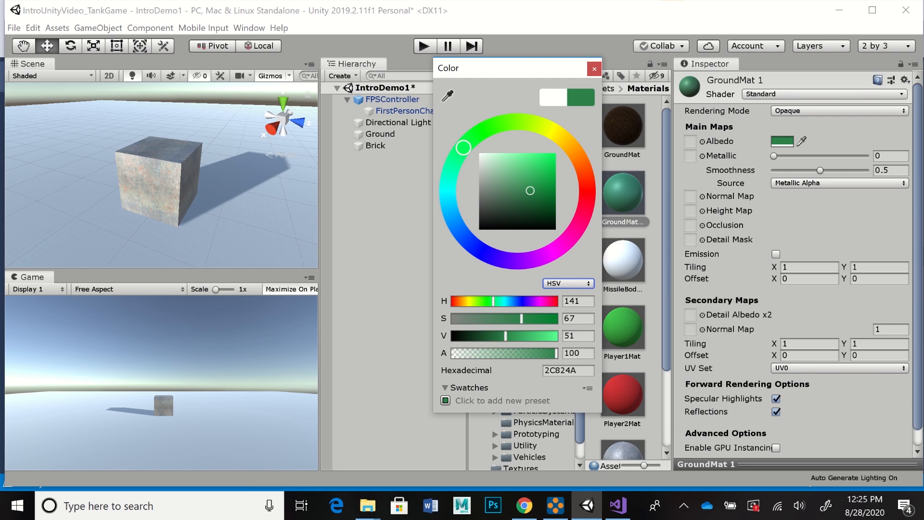
pyautogui.click(567, 283)
pyautogui.click(572, 295)
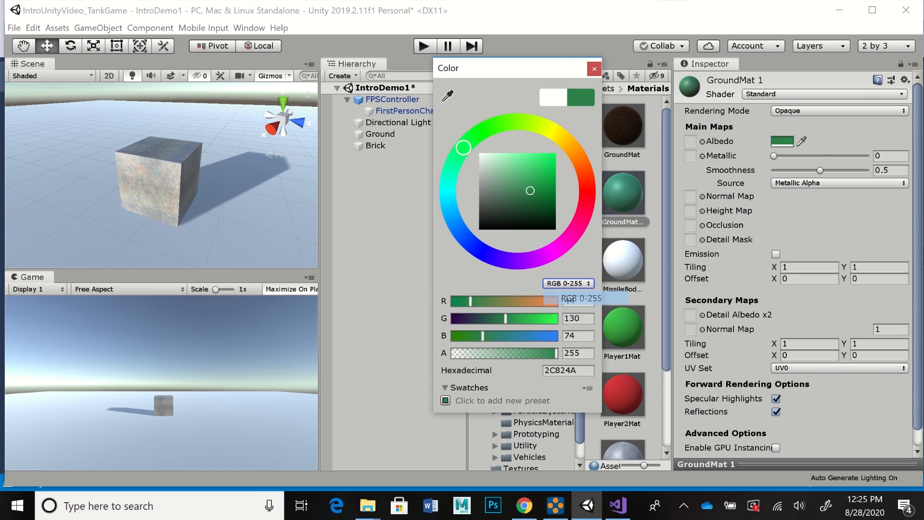
pyautogui.click(568, 283)
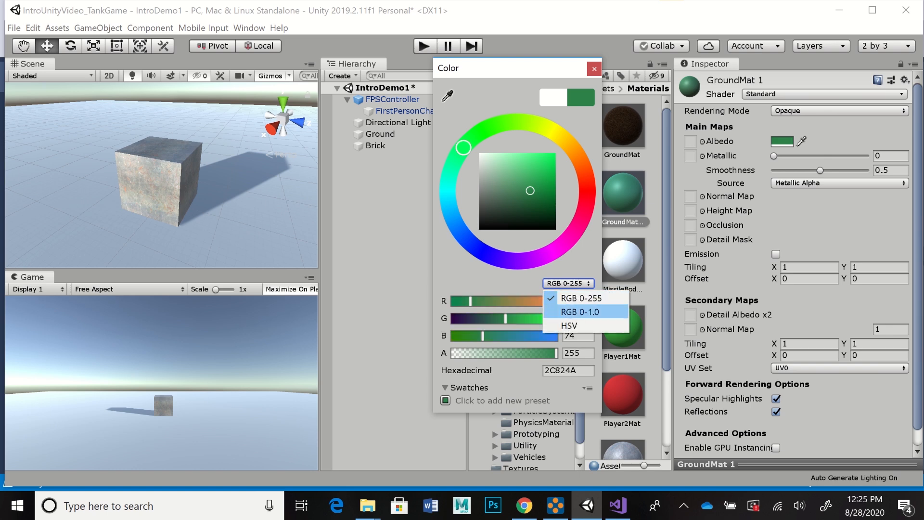
pyautogui.click(569, 326)
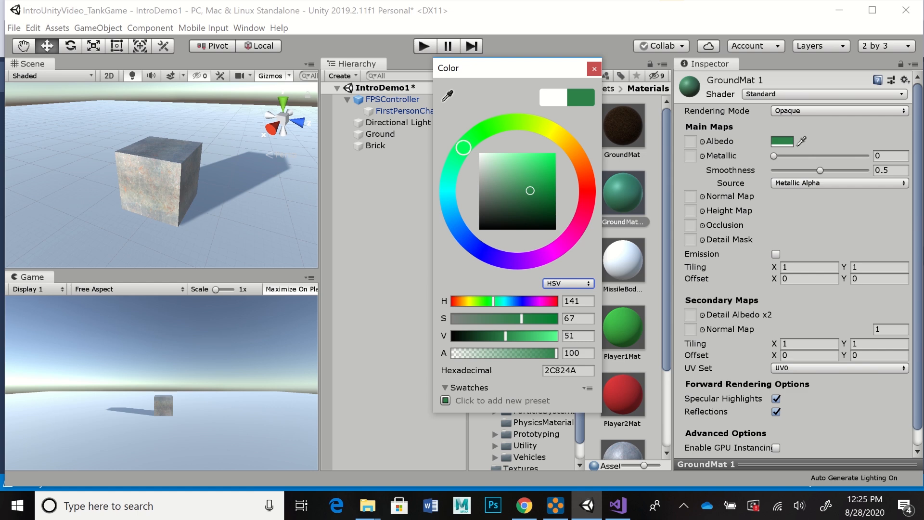
pyautogui.click(594, 69)
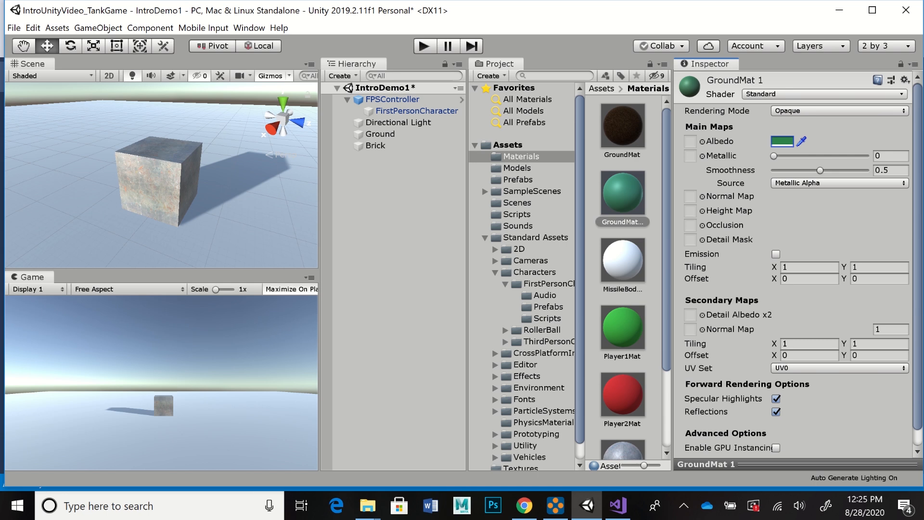
# Step: Apply the new green material to the Ground object
pyautogui.moveTo(622, 193); pyautogui.dragTo(380, 134)
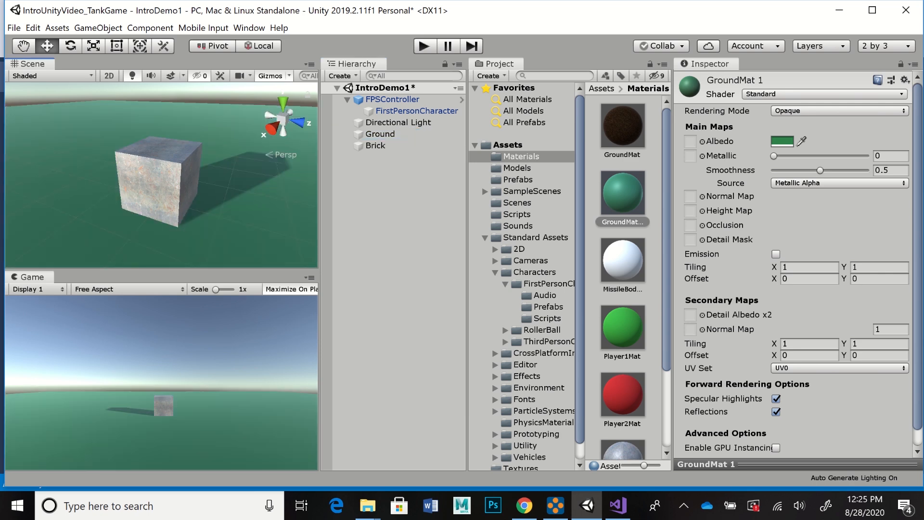
# Step: Inspect the Ground object's mesh renderer and the material assigned to it
pyautogui.moveTo(308, 158); pyautogui.dragTo(380, 134)
pyautogui.click(380, 134)
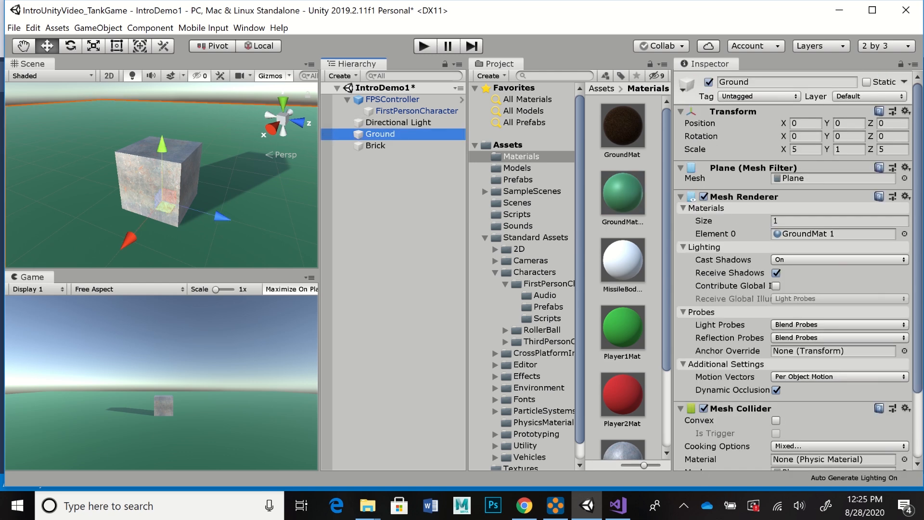
pyautogui.scroll(-4, 793, 269)
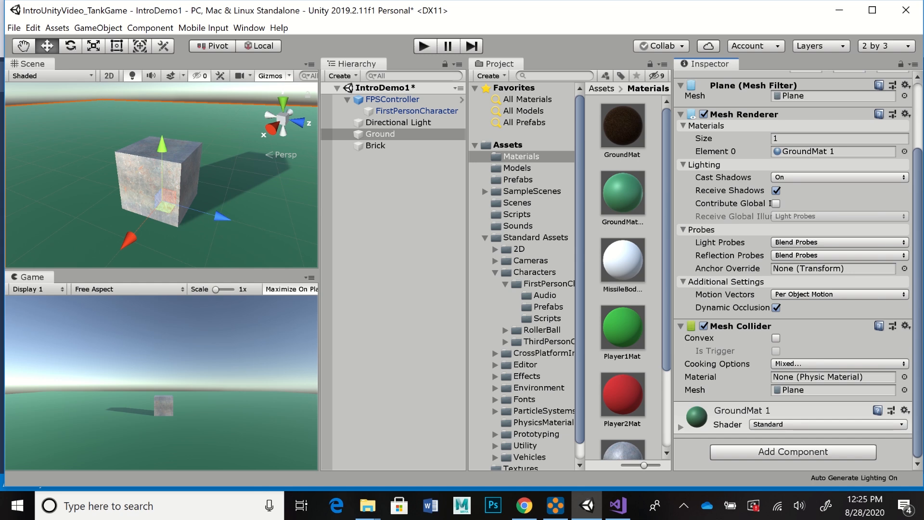
# Step: Assign the GrassRockyAlbedo texture to the albedo of the green GroundMat 1 material
pyautogui.click(622, 194)
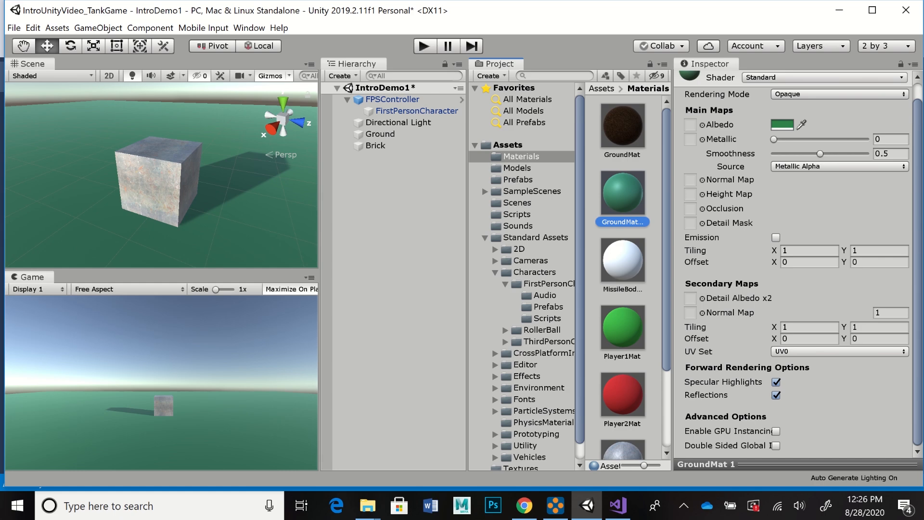
pyautogui.click(702, 125)
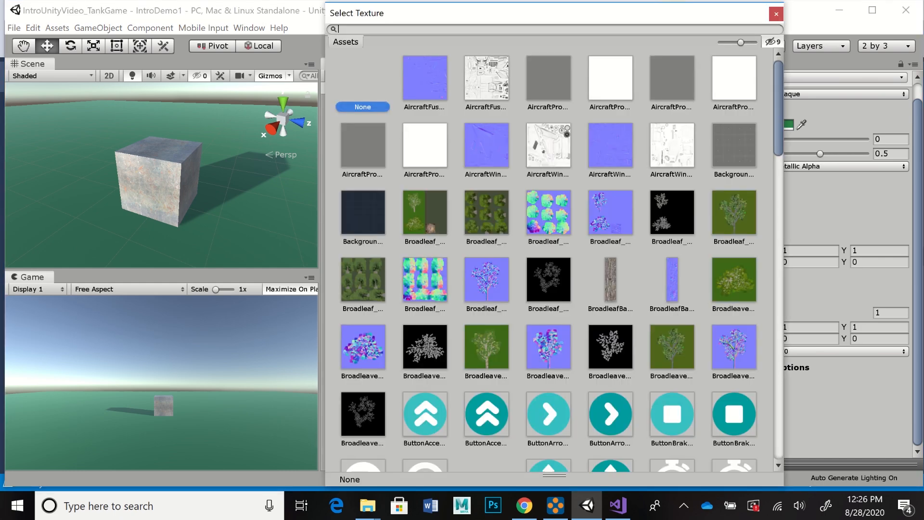
pyautogui.scroll(-20, 553, 260)
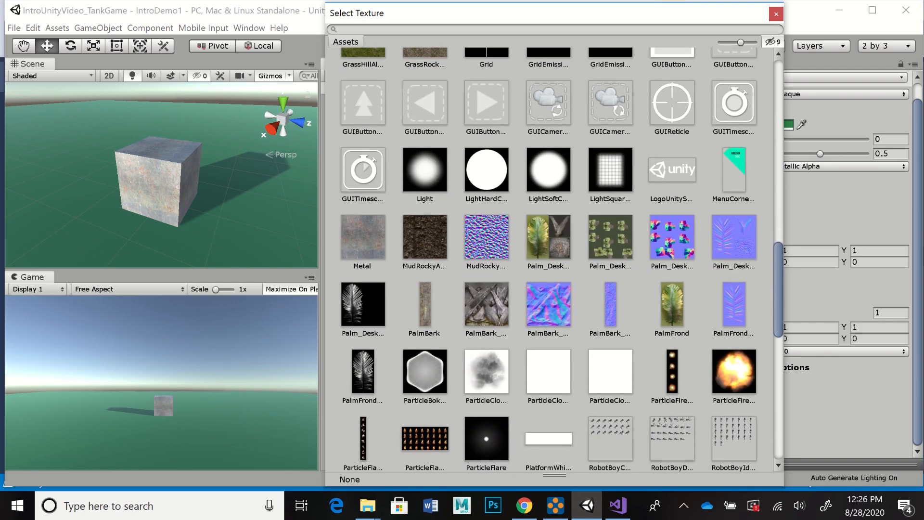
pyautogui.scroll(20, 553, 260)
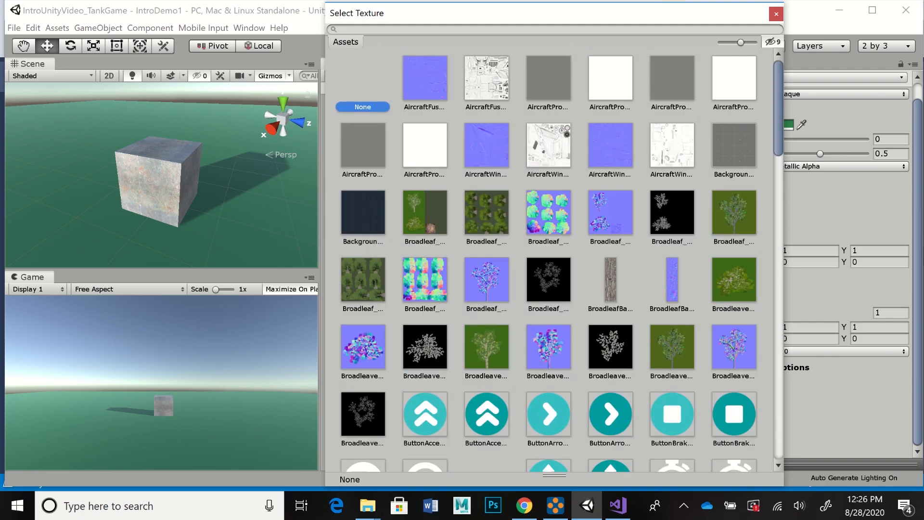
pyautogui.scroll(-20, 553, 259)
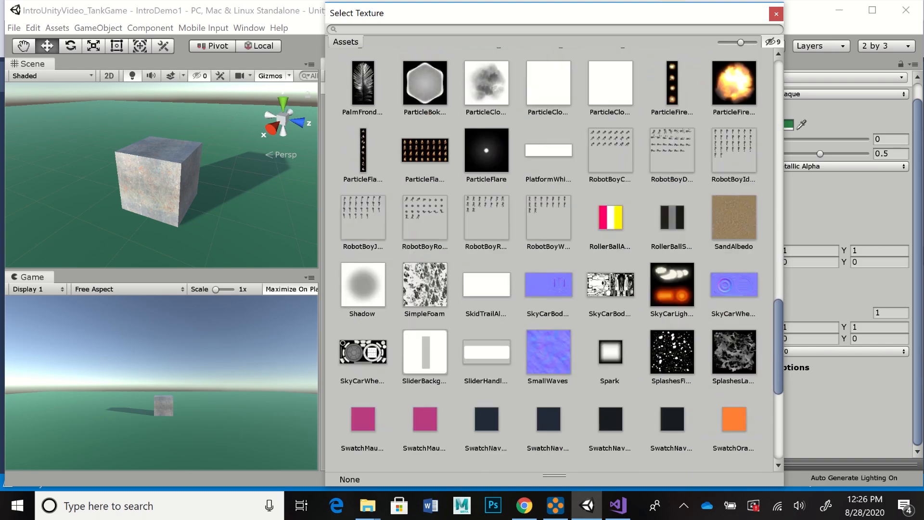
pyautogui.scroll(20, 553, 260)
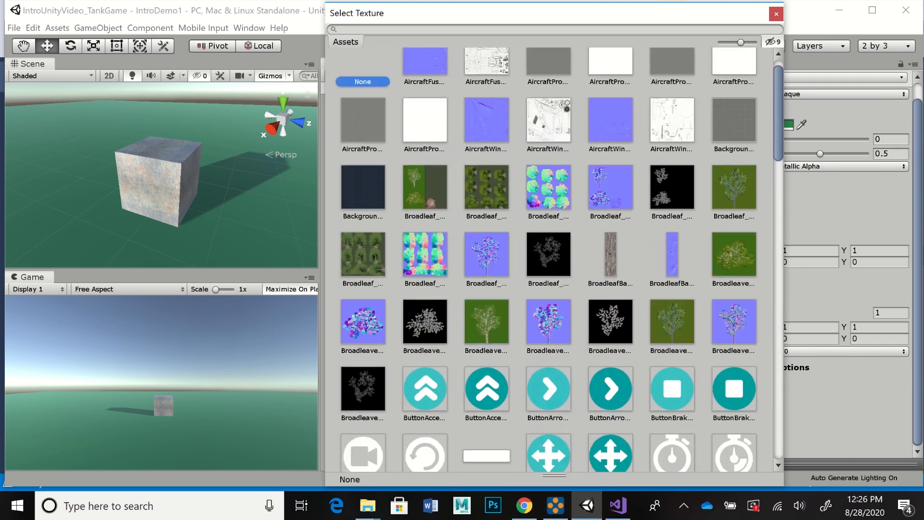
pyautogui.scroll(-6, 553, 259)
pyautogui.scroll(-7, 553, 260)
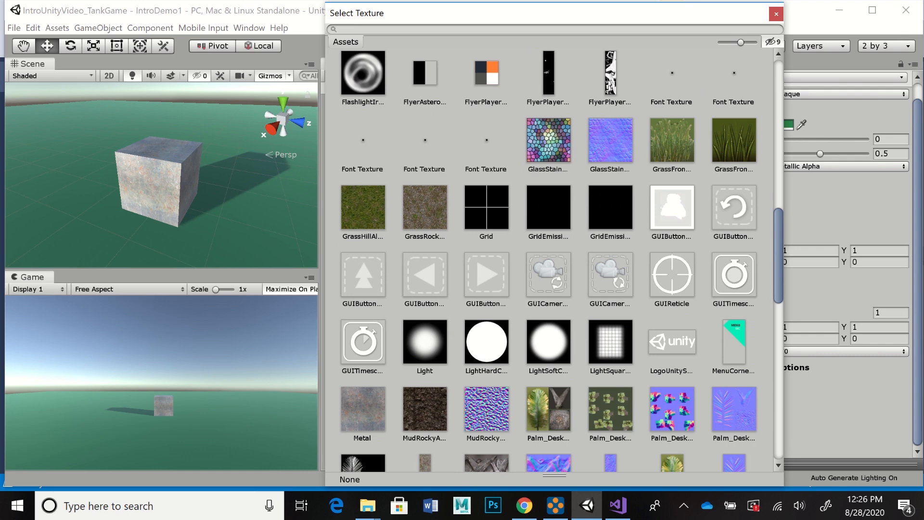
pyautogui.click(425, 208)
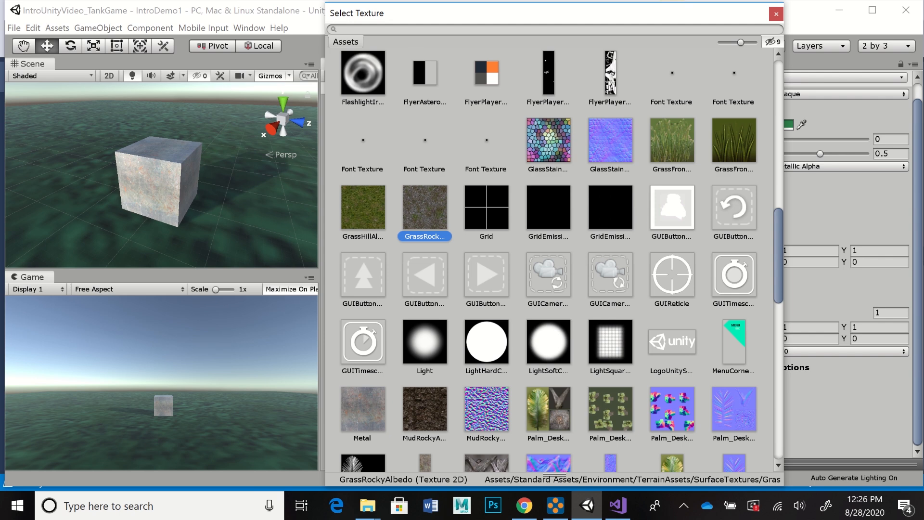
# Step: Compare GrassHillAlbedo with GrassRockyAlbedo as the ground material's albedo texture and keep GrassHillAlbedo
pyautogui.click(363, 208)
pyautogui.click(425, 208)
pyautogui.click(363, 207)
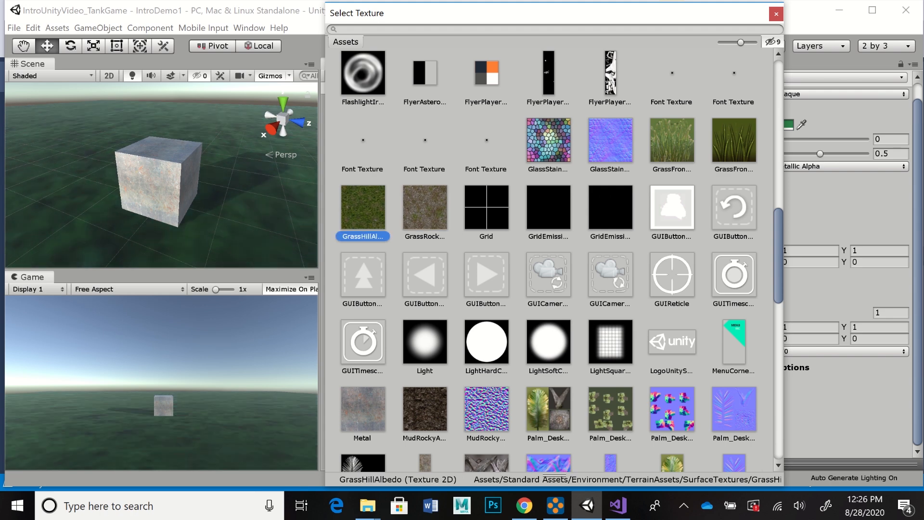
pyautogui.click(424, 207)
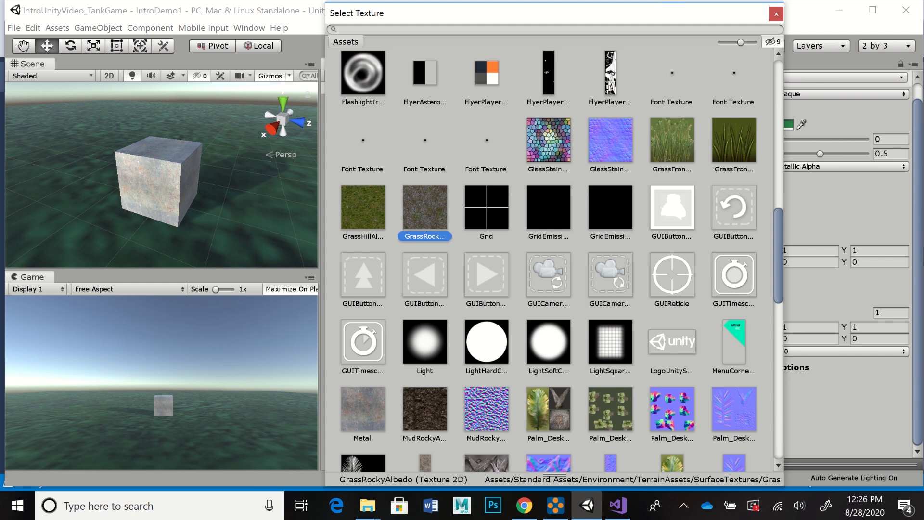
pyautogui.click(363, 208)
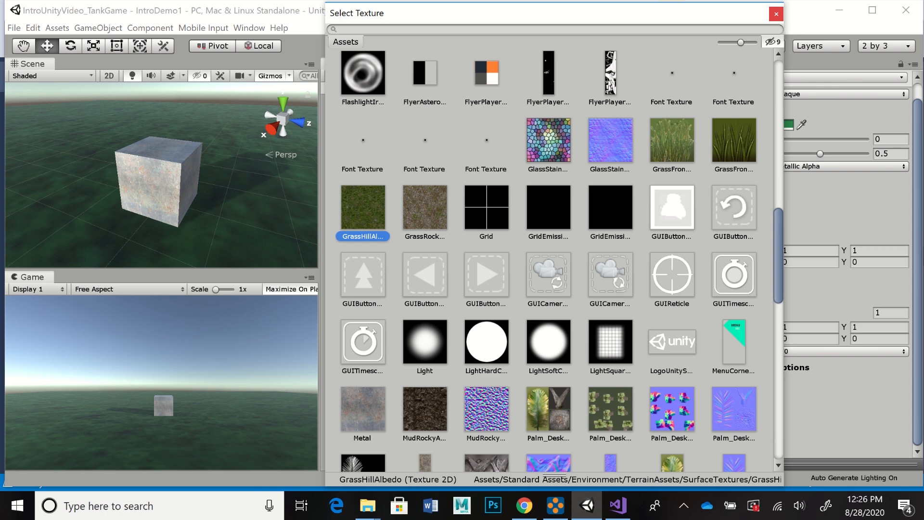
pyautogui.click(776, 14)
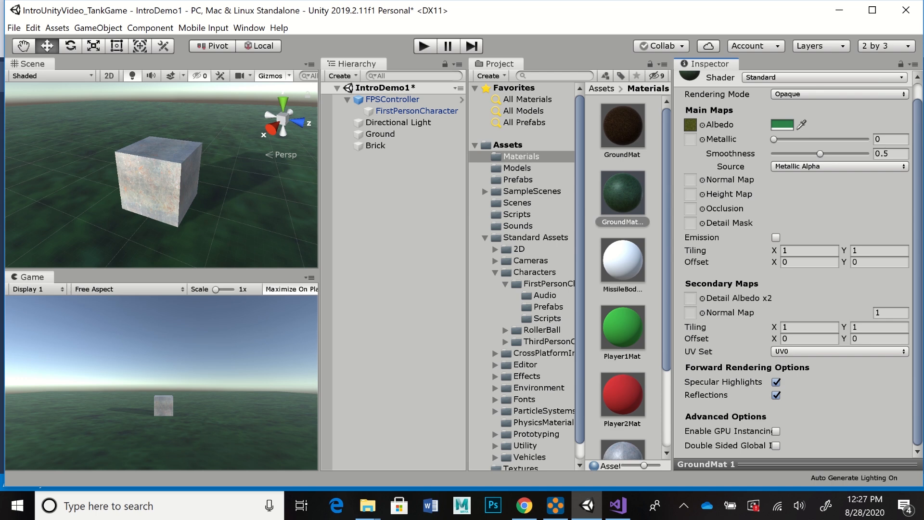
# Step: Set the ground material's main map tiling to 5 in X and 5 in Y
pyautogui.click(808, 251)
pyautogui.write('1')
pyautogui.press('Return')
pyautogui.write('5')
pyautogui.press('Tab')
pyautogui.write('5')
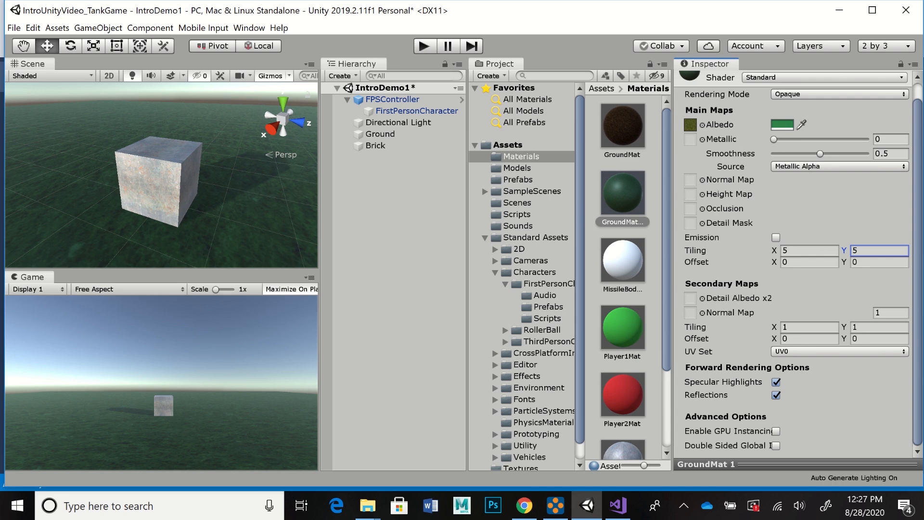
# Step: Set the ground material's main map tiling to 10 in X and 10 in Y
pyautogui.click(808, 251)
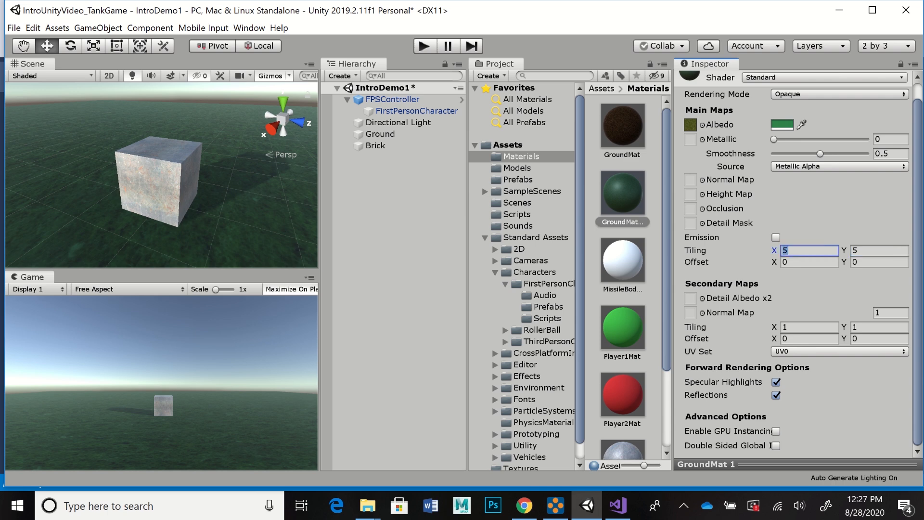
pyautogui.write('10')
pyautogui.press('Tab')
pyautogui.write('10')
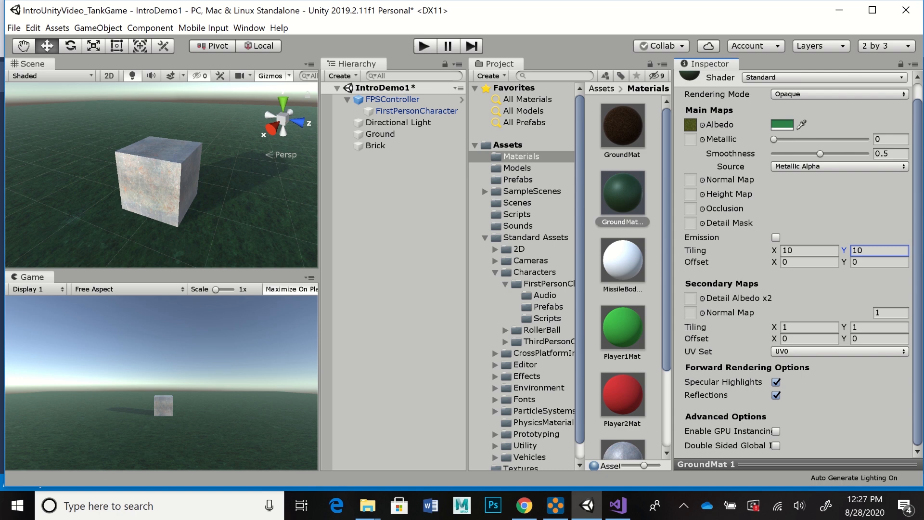
# Step: Assign the SmallWaves texture as the ground material's main normal map
pyautogui.click(702, 180)
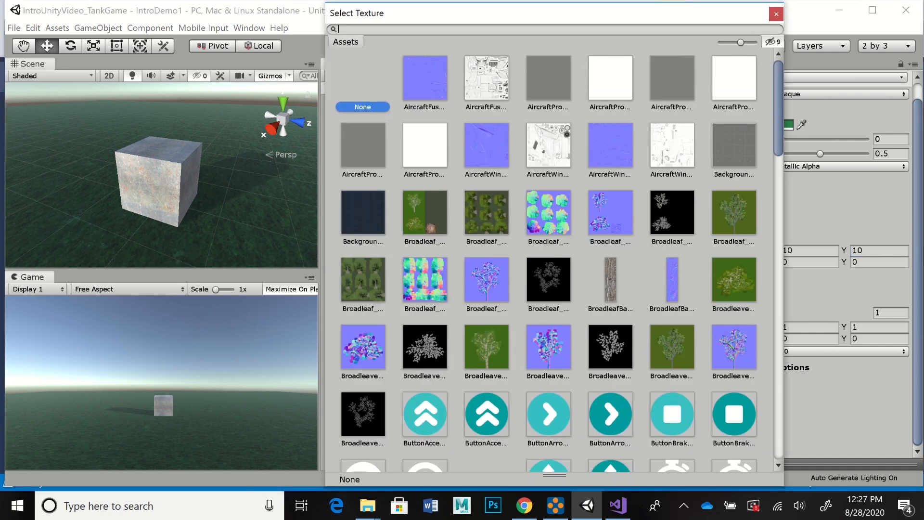
pyautogui.scroll(-10, 553, 250)
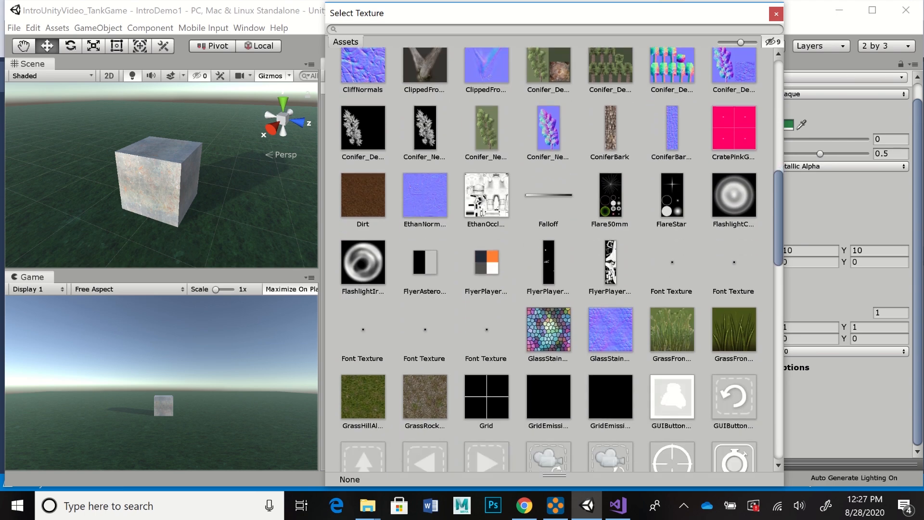
pyautogui.scroll(-10, 553, 250)
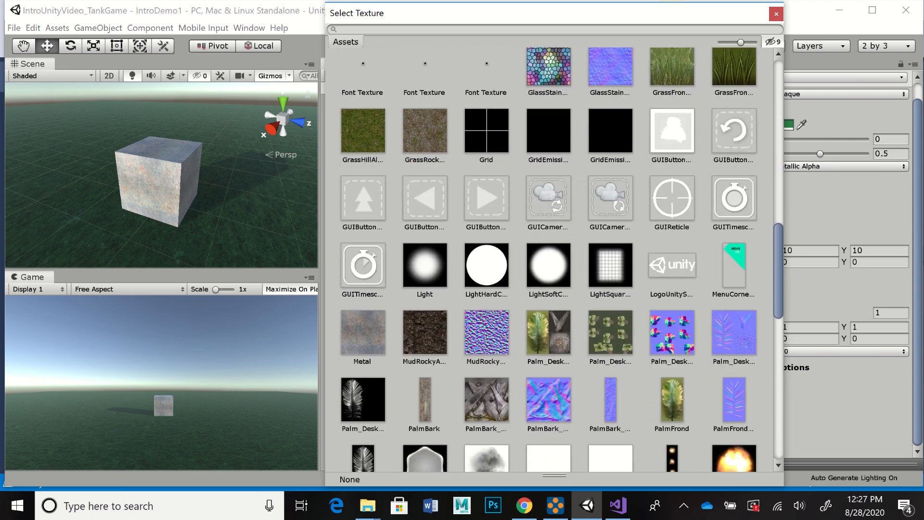
pyautogui.scroll(-4, 553, 250)
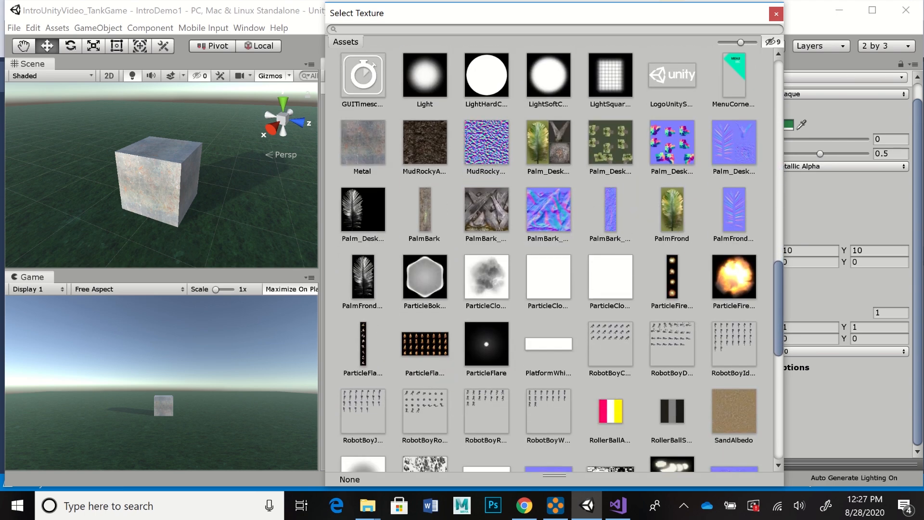
pyautogui.scroll(-5, 554, 250)
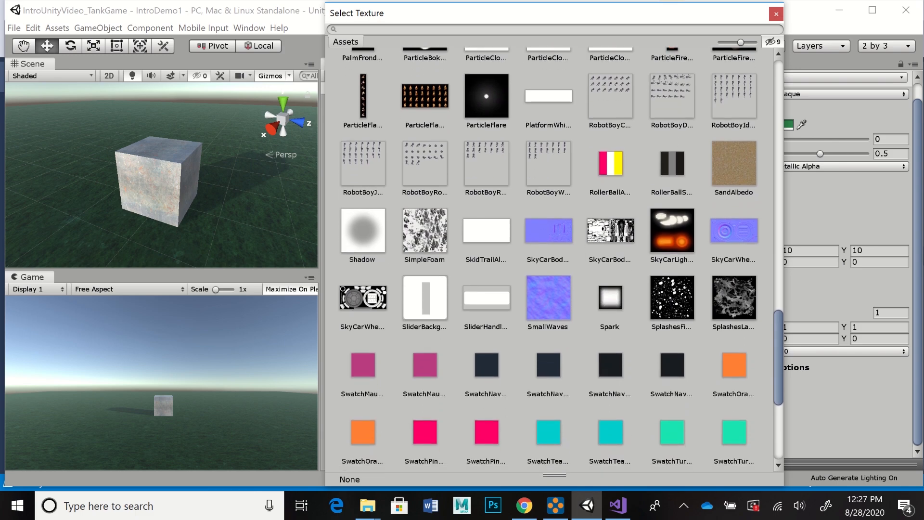
pyautogui.scroll(-5, 553, 250)
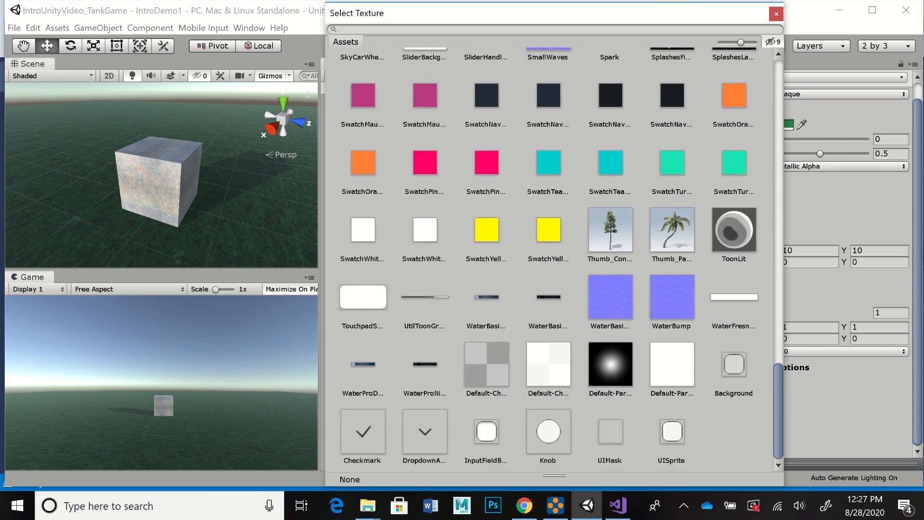
pyautogui.scroll(15, 553, 260)
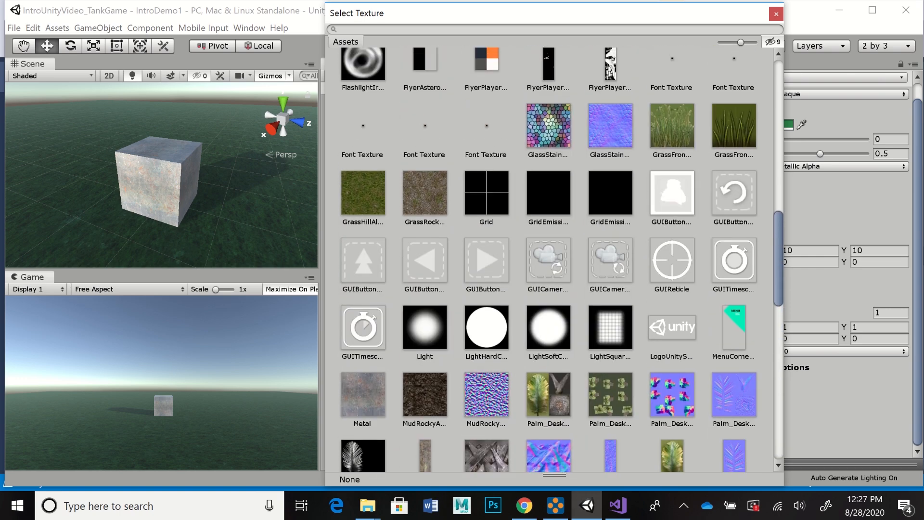
pyautogui.scroll(-2, 553, 260)
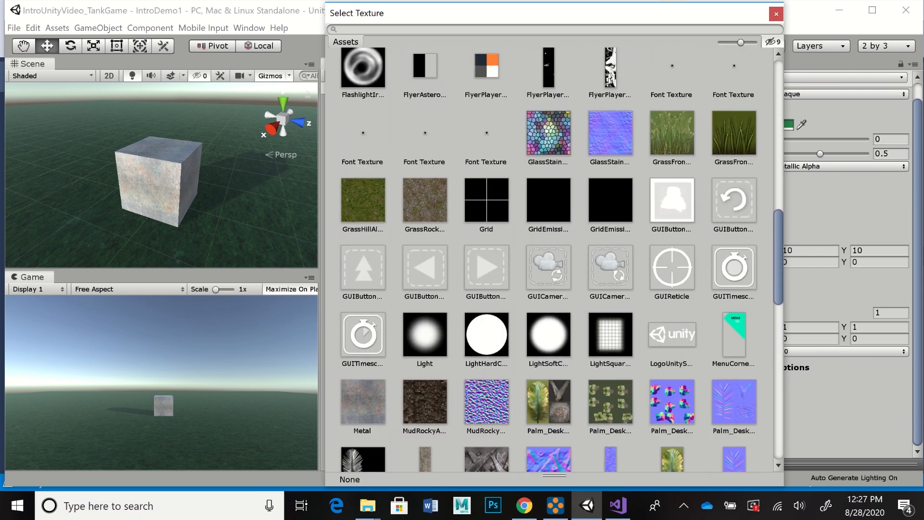
pyautogui.scroll(-1, 553, 260)
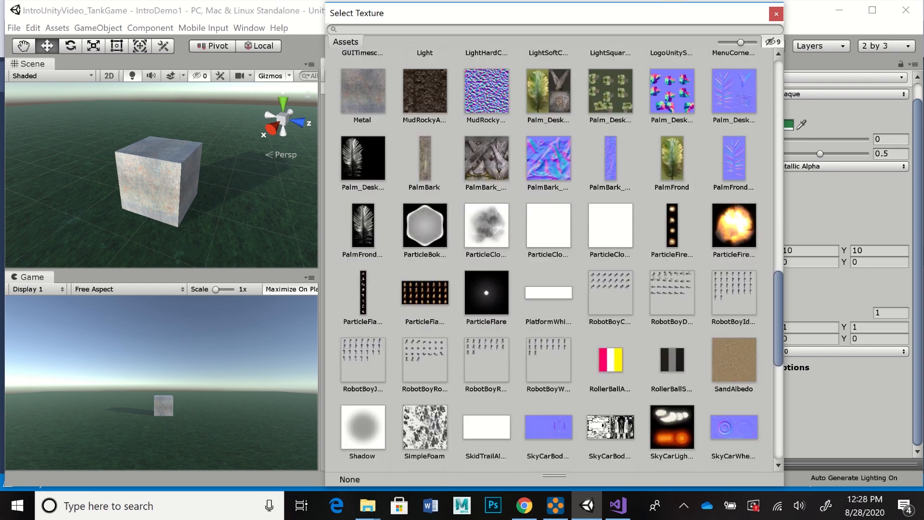
pyautogui.scroll(-4, 553, 259)
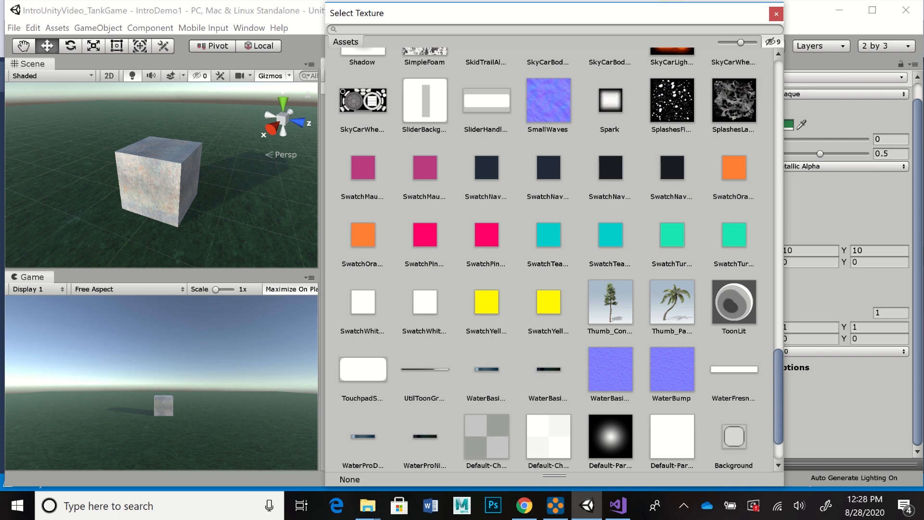
pyautogui.click(548, 101)
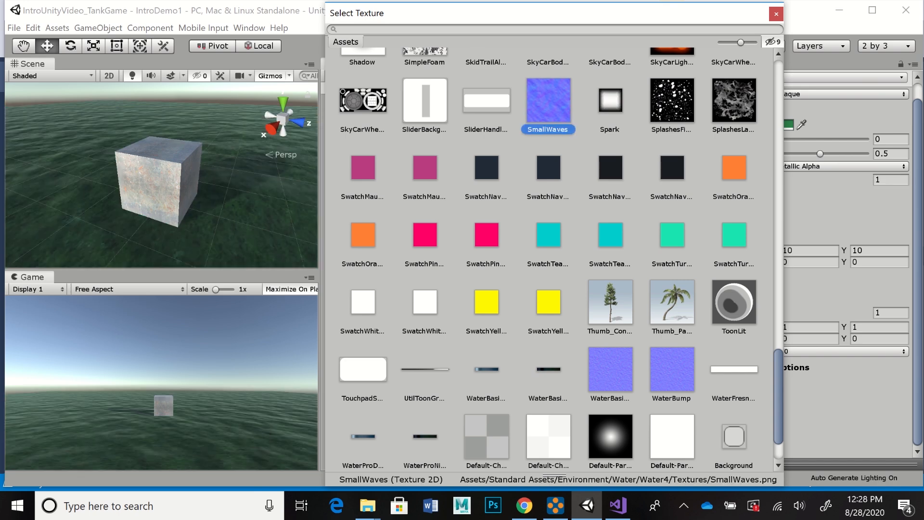
# Step: Compare WaterBump and WaterBasicNormals as the ground material's normal map, ending on WaterBump
pyautogui.click(672, 369)
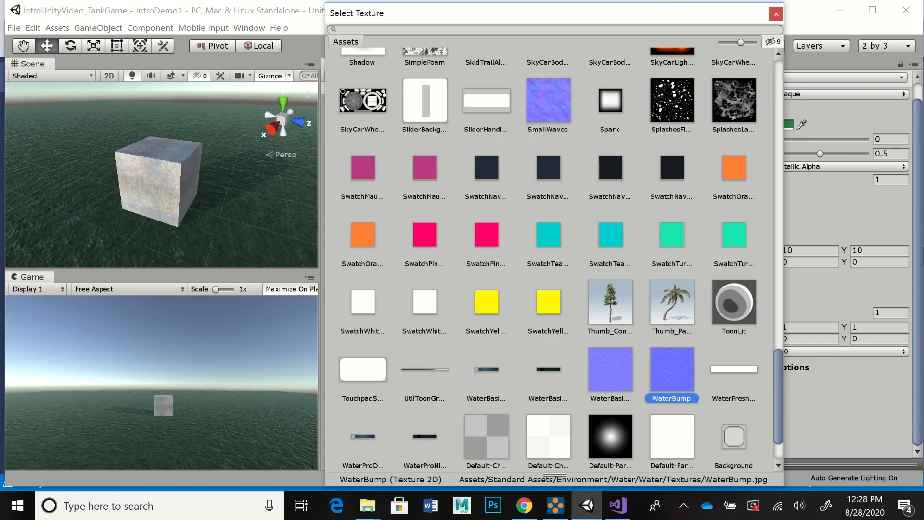
pyautogui.click(610, 370)
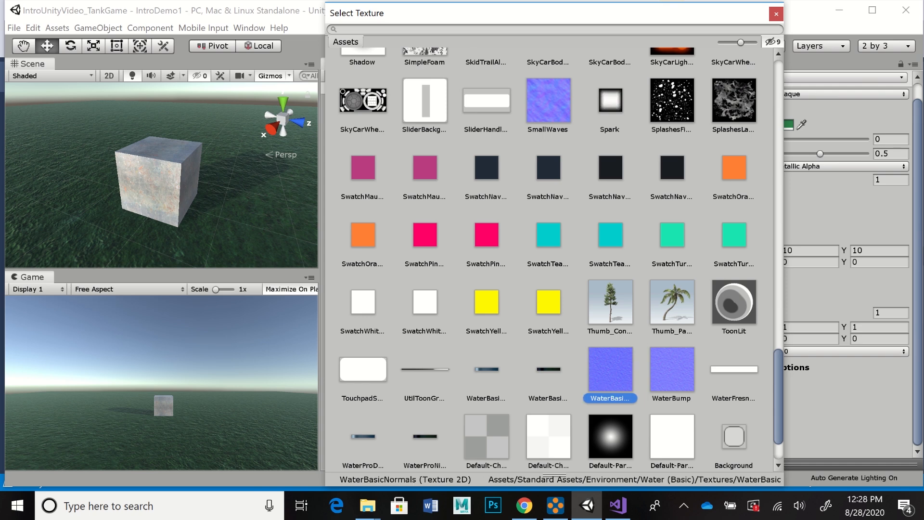
pyautogui.click(672, 369)
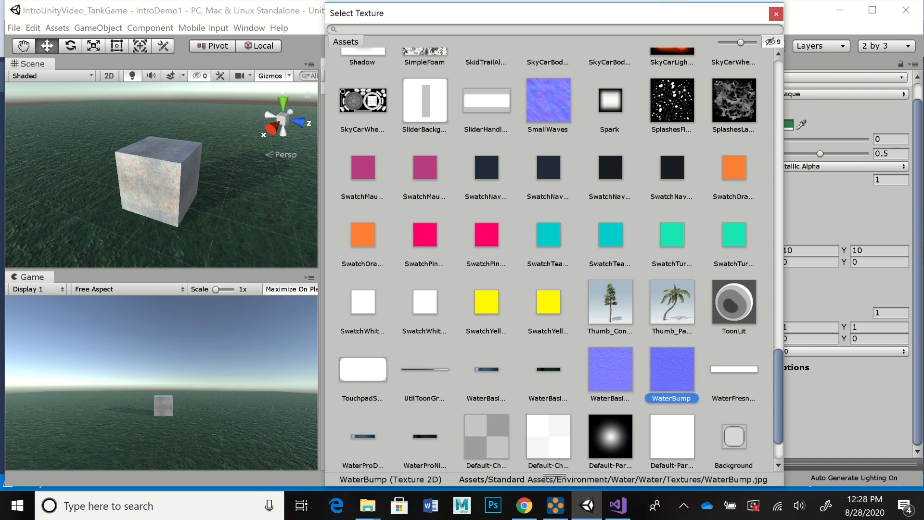
# Step: Try the CliffNormals texture as the ground material's main normal map
pyautogui.scroll(5, 558, 260)
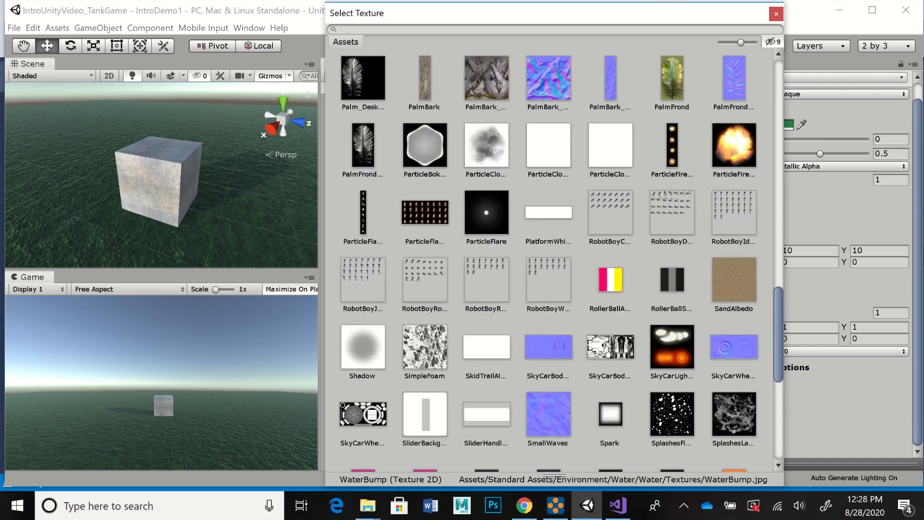
pyautogui.scroll(3, 558, 260)
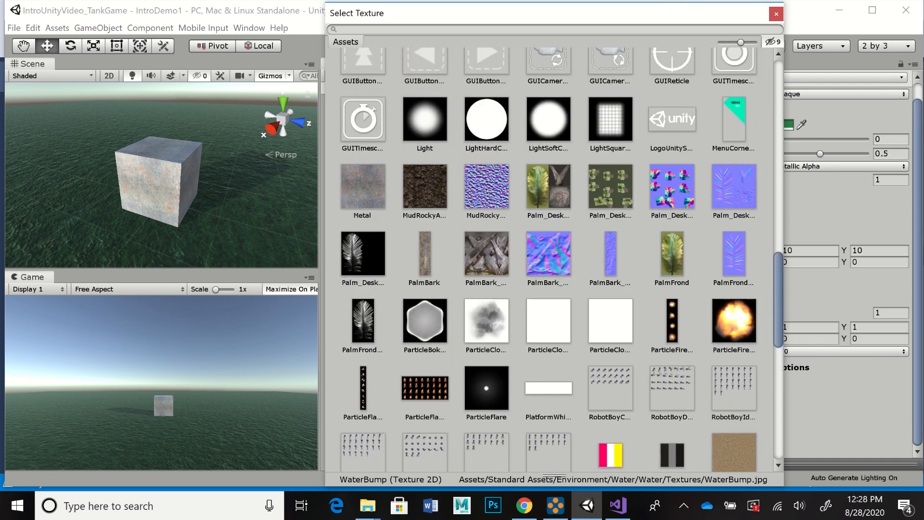
pyautogui.scroll(1, 558, 260)
pyautogui.scroll(-10, 558, 259)
pyautogui.scroll(12, 558, 260)
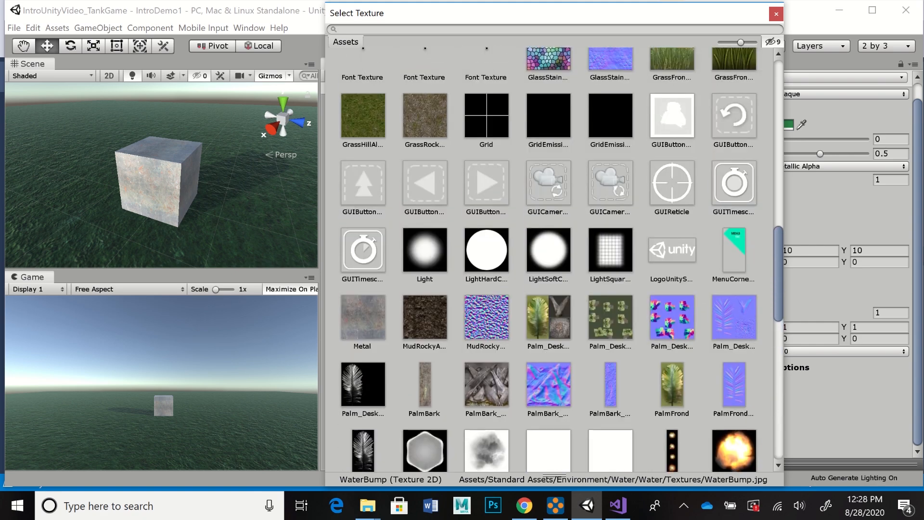
pyautogui.scroll(6, 559, 260)
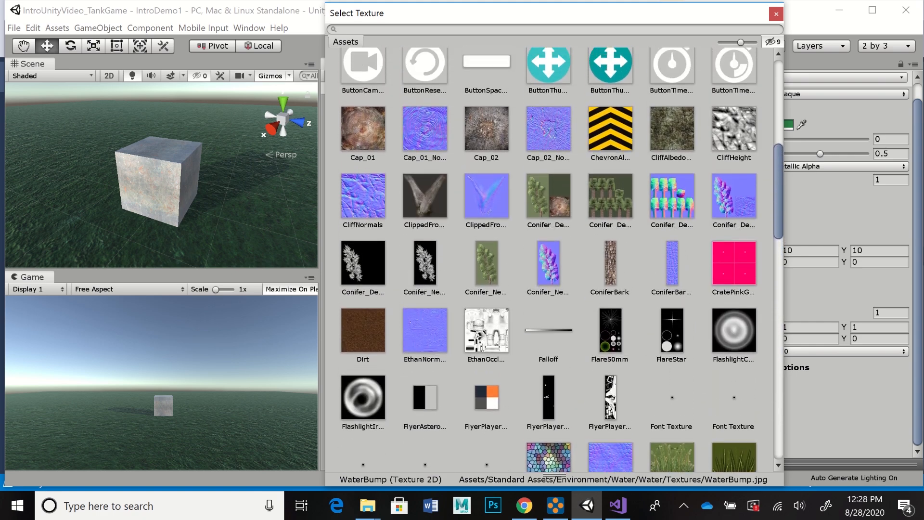
pyautogui.scroll(2, 558, 259)
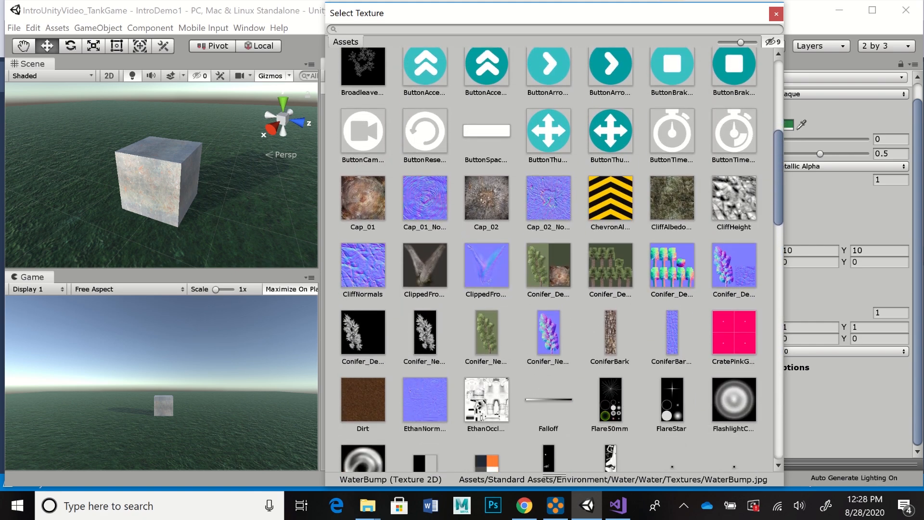
pyautogui.scroll(-1, 558, 260)
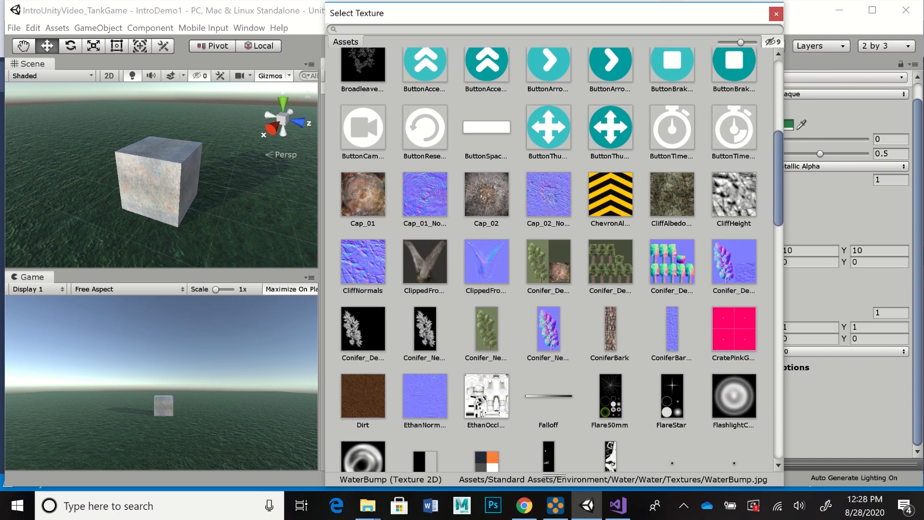
pyautogui.scroll(-2, 558, 259)
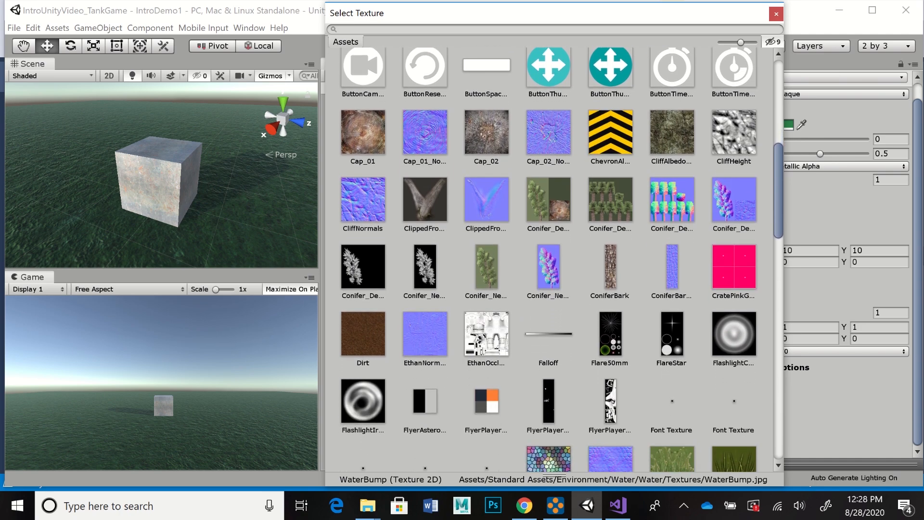
pyautogui.click(363, 200)
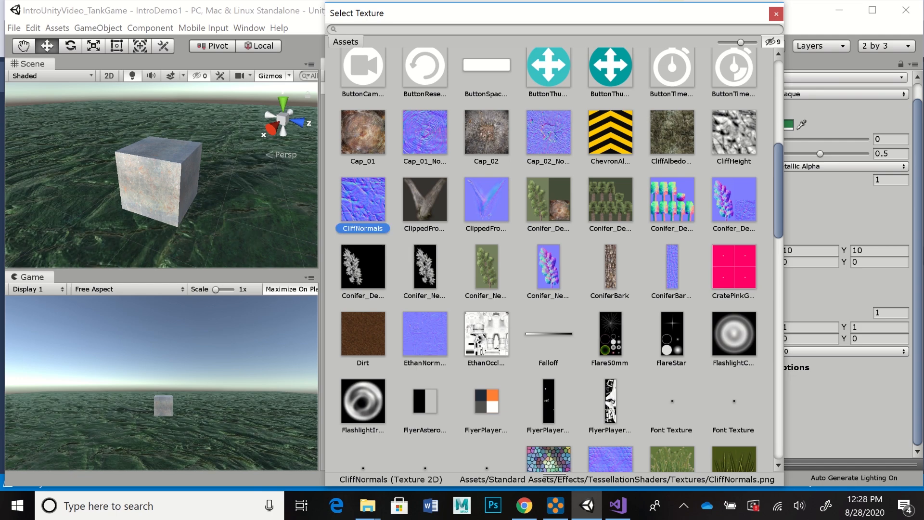
# Step: Assign WaterBump as the ground material's main normal map again and close the texture picker
pyautogui.scroll(-5, 558, 259)
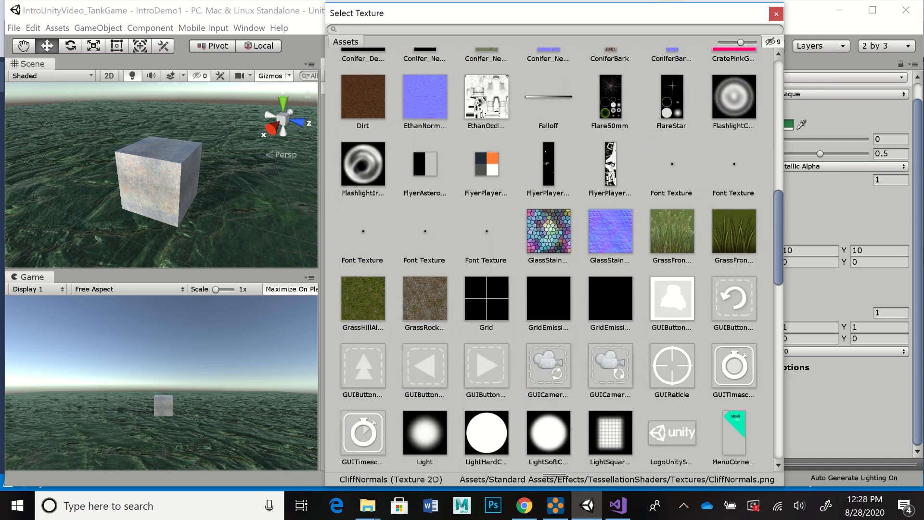
pyautogui.scroll(-11, 558, 260)
pyautogui.scroll(-1, 559, 260)
pyautogui.scroll(-5, 558, 260)
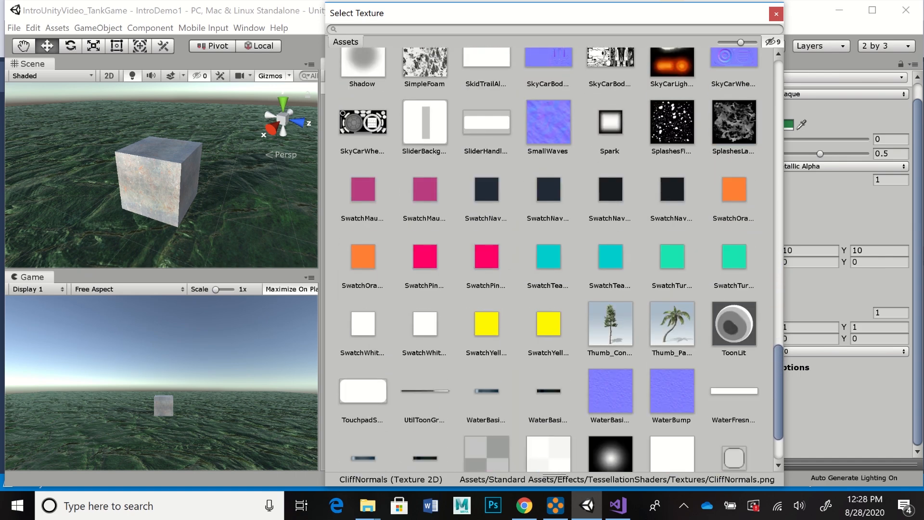
pyautogui.click(672, 343)
pyautogui.click(776, 14)
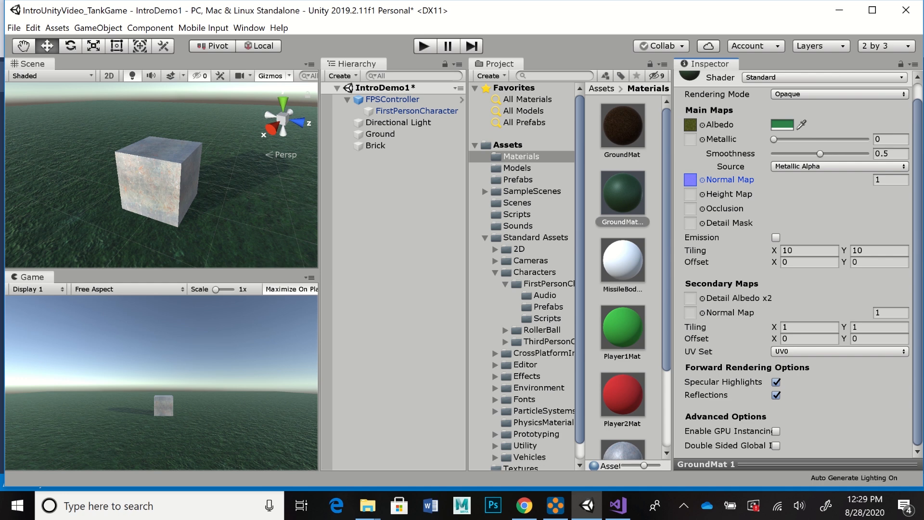
# Step: Open the Shooter script from the project's Scripts folder in Visual Studio, review its code, and return to Unity
pyautogui.click(516, 214)
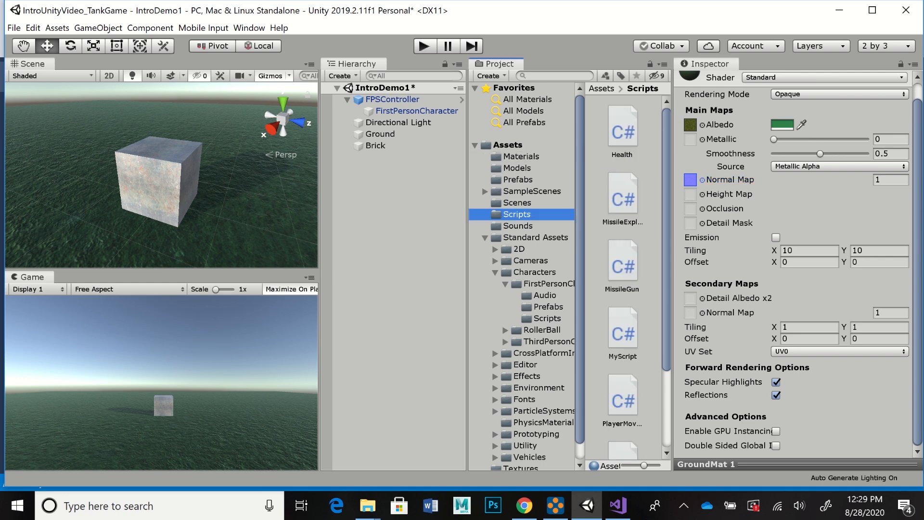
pyautogui.scroll(-3, 625, 276)
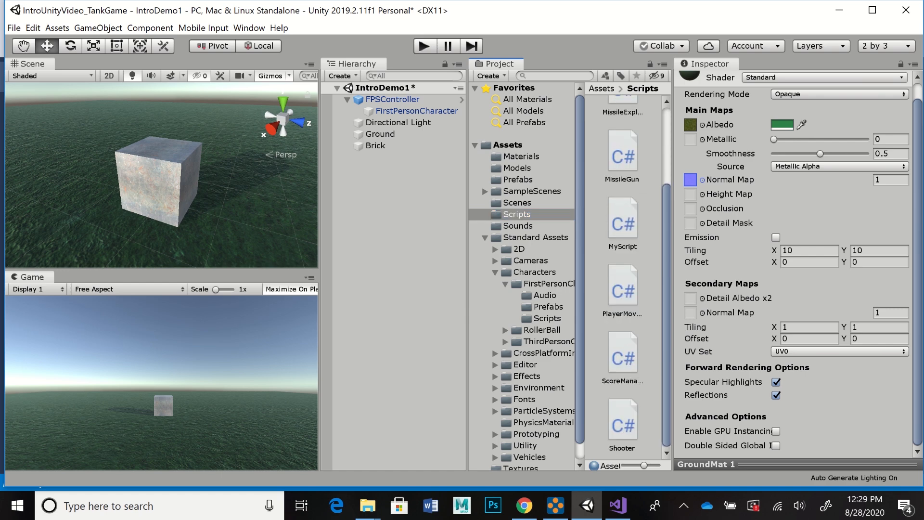
pyautogui.click(623, 421)
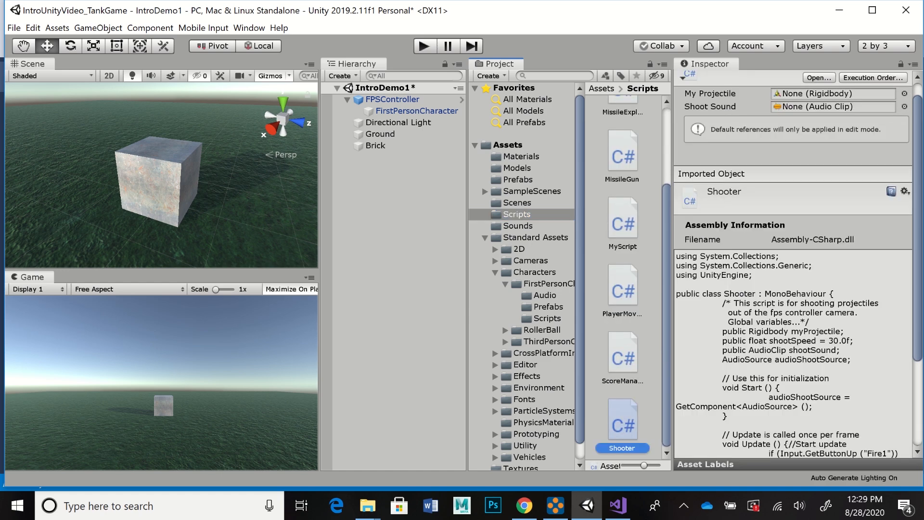
pyautogui.rightClick(626, 417)
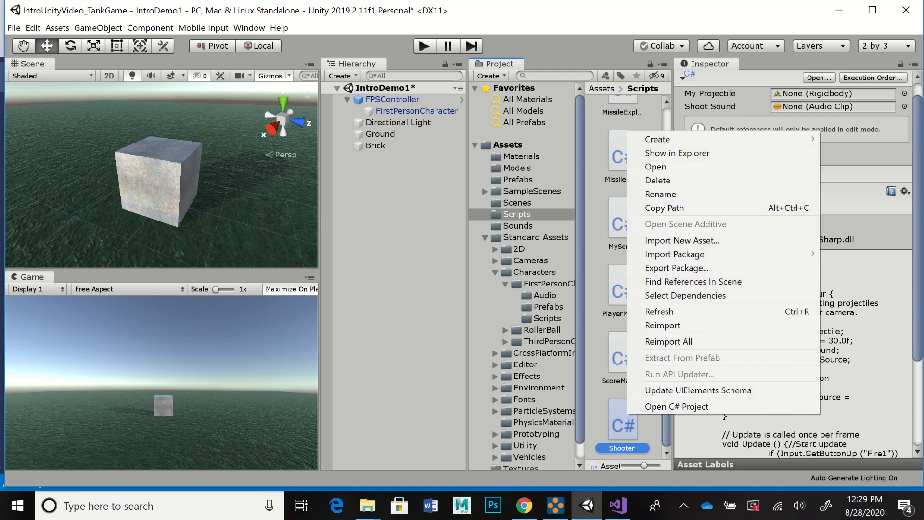
pyautogui.click(657, 166)
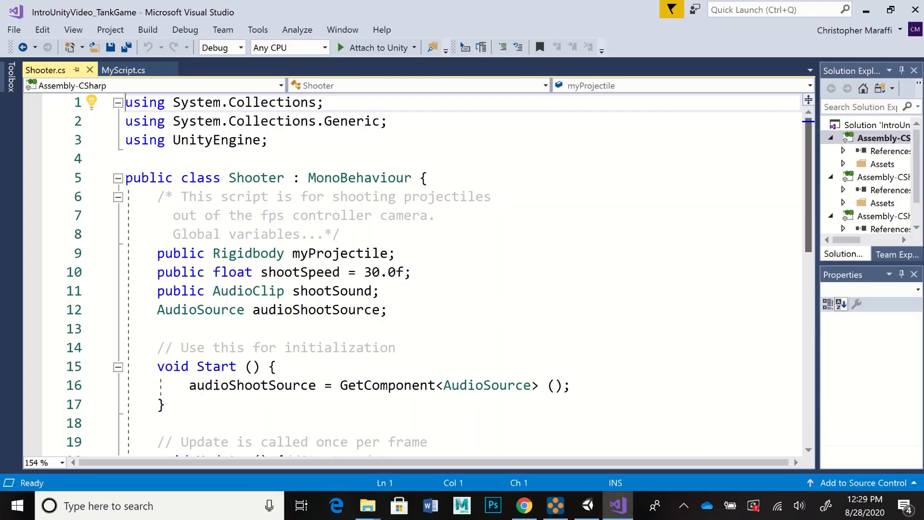
pyautogui.scroll(-4, 413, 274)
pyautogui.moveTo(808, 262); pyautogui.dragTo(809, 185)
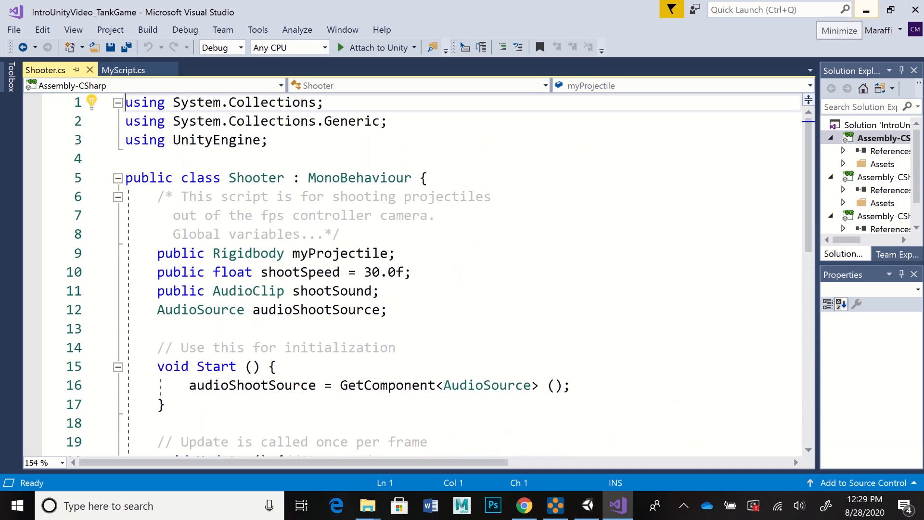
pyautogui.click(865, 10)
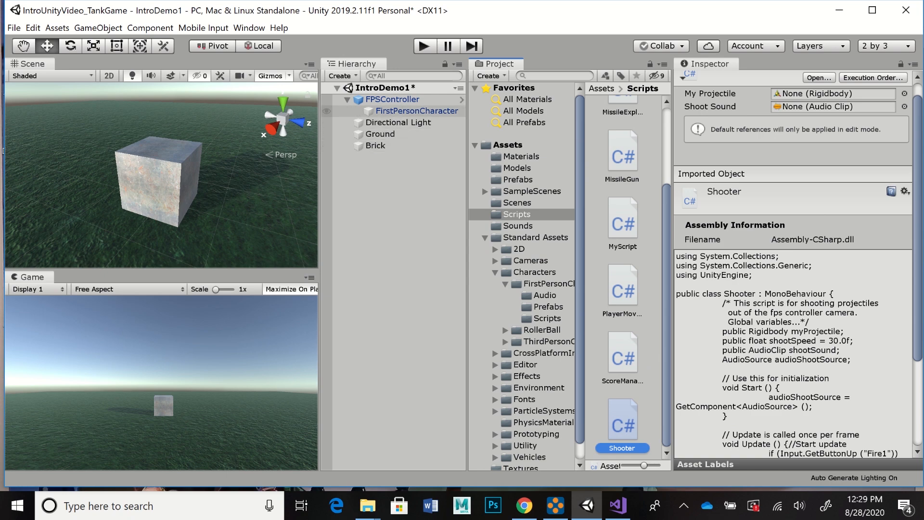
# Step: Add the Shooter script as a component to the FirstPersonCharacter camera under FPSController
pyautogui.click(417, 112)
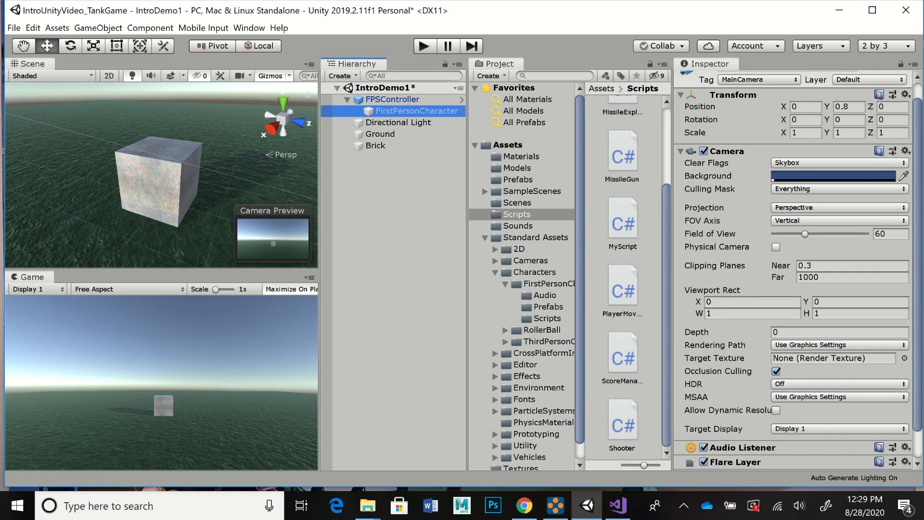
pyautogui.scroll(-2, 793, 269)
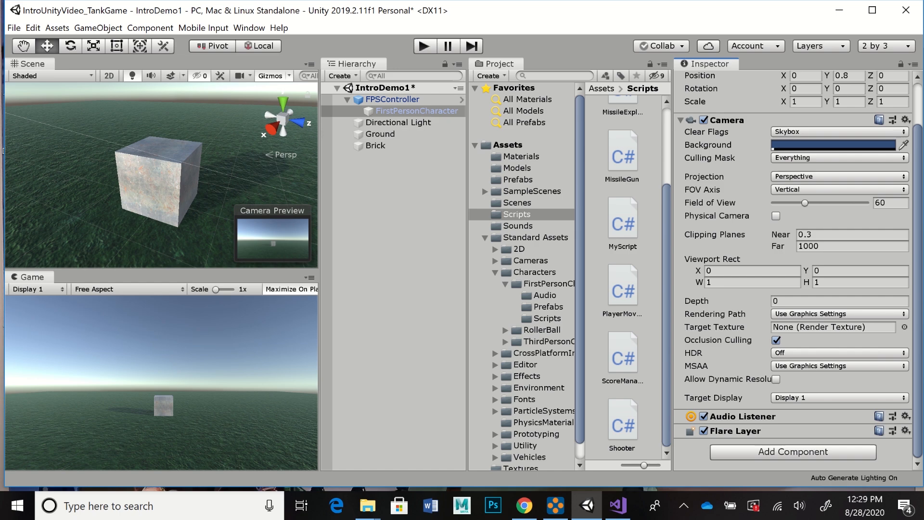
pyautogui.click(793, 451)
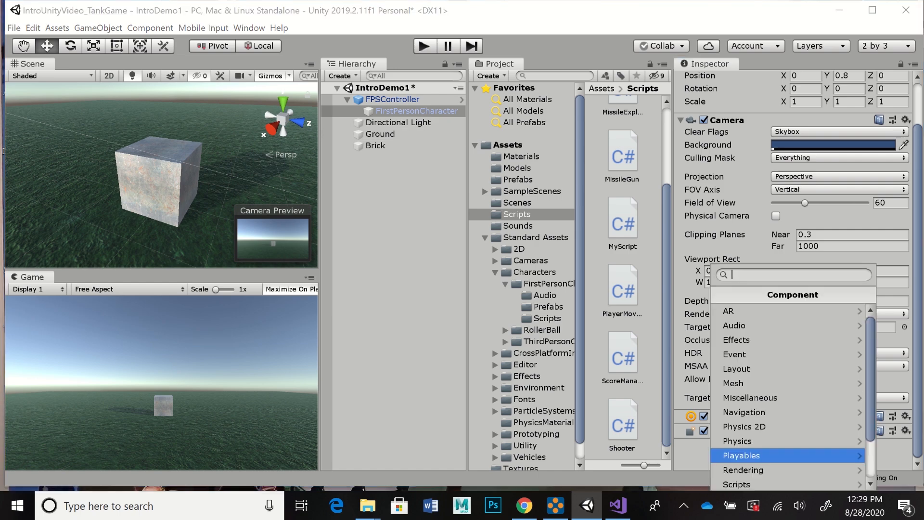
pyautogui.scroll(-2, 789, 394)
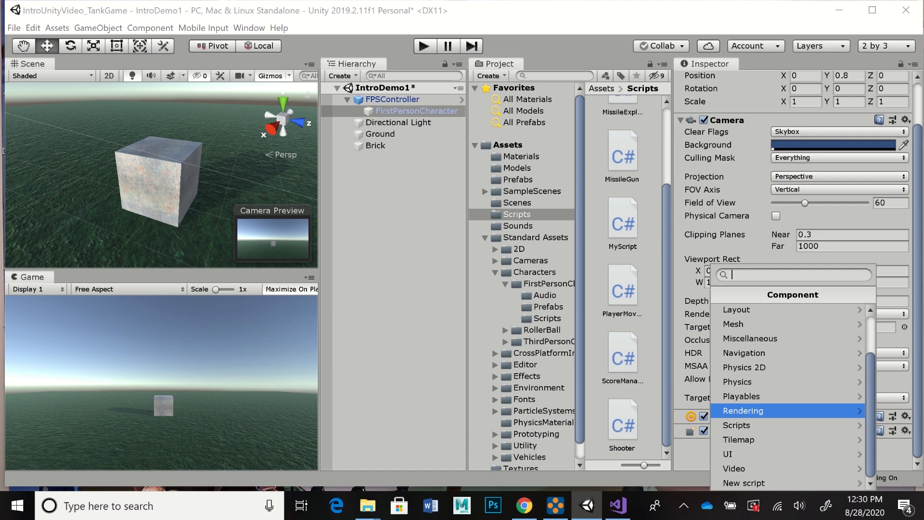
pyautogui.click(743, 425)
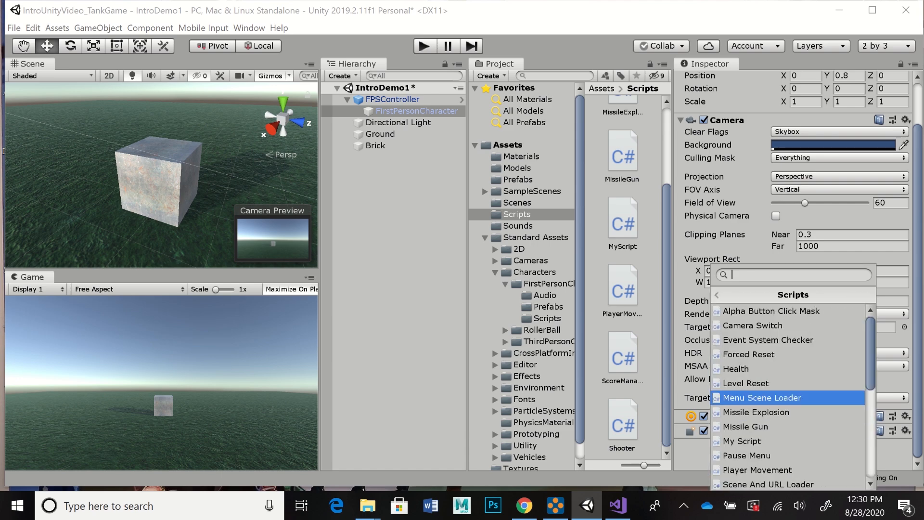
pyautogui.scroll(-4, 789, 394)
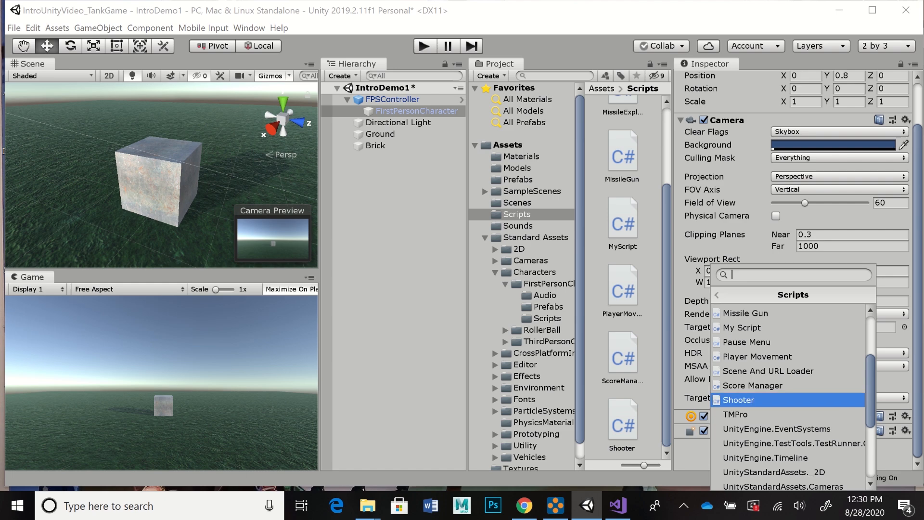
pyautogui.click(744, 399)
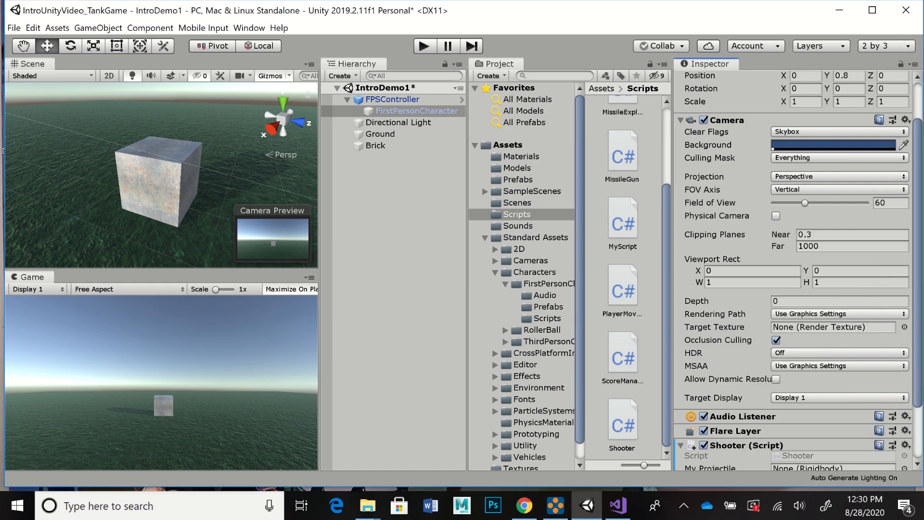
pyautogui.scroll(-3, 794, 270)
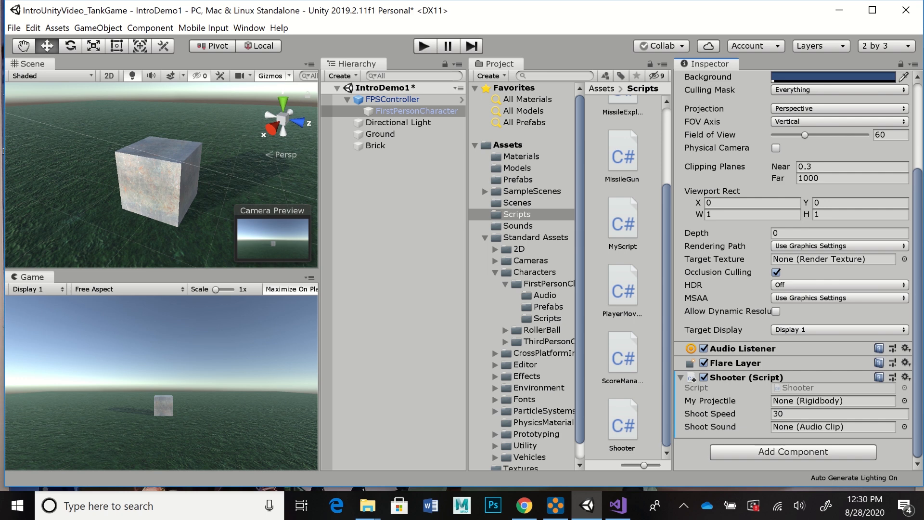
# Step: Create a 3D sphere in the scene and raise it so that it floats just above the brick cube
pyautogui.click(342, 76)
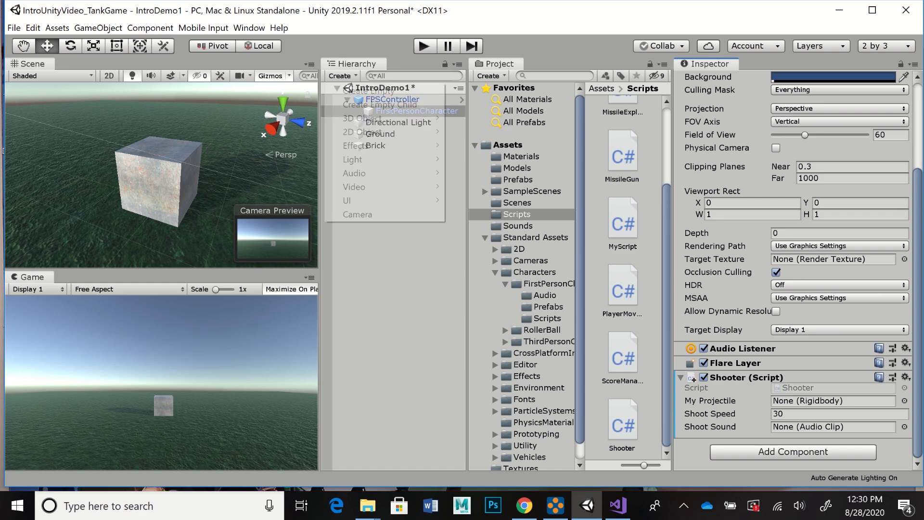
pyautogui.moveTo(365, 118)
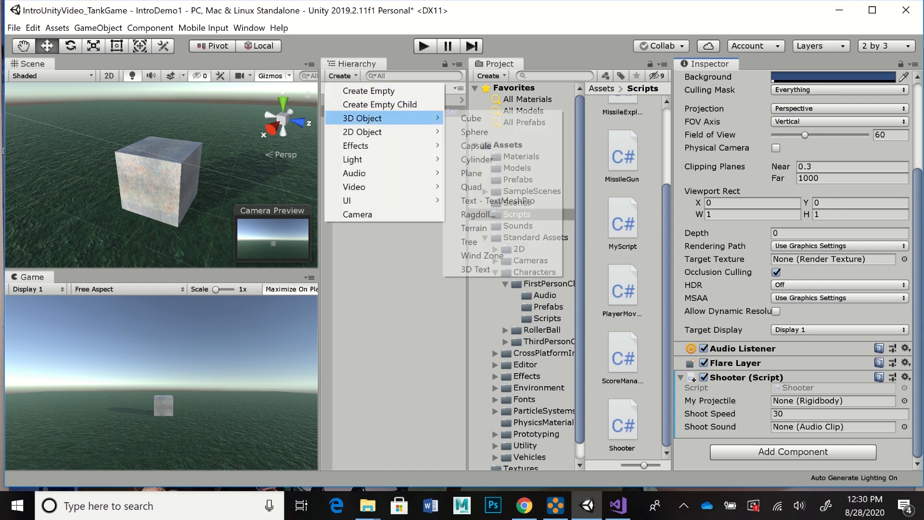
pyautogui.click(474, 132)
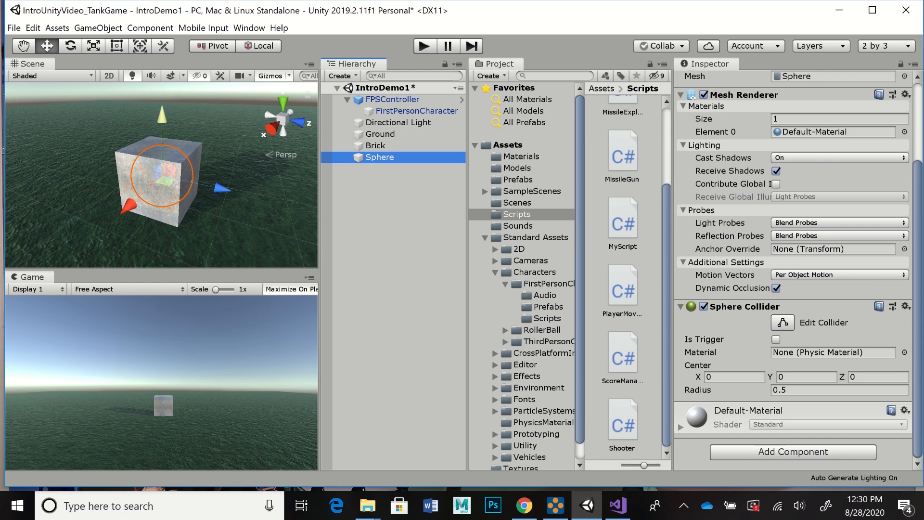
pyautogui.moveTo(163, 118); pyautogui.dragTo(162, 54)
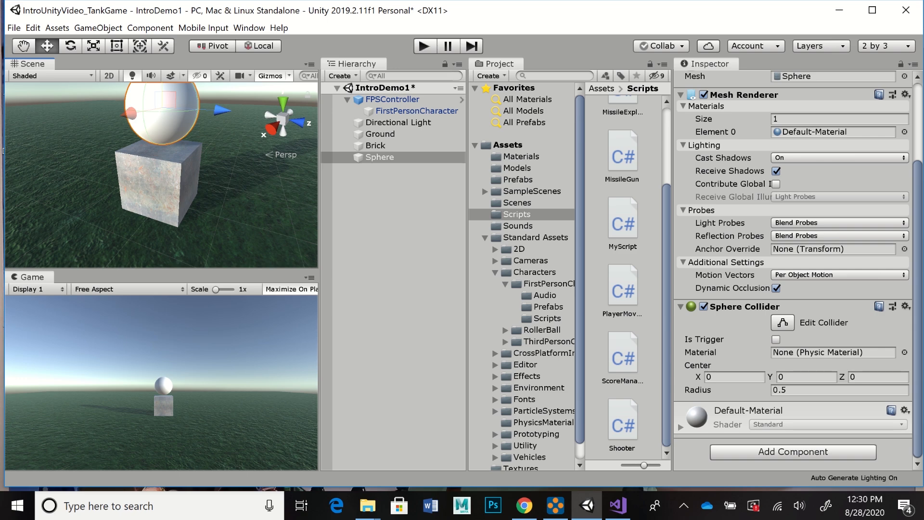
pyautogui.moveTo(226, 135); pyautogui.dragTo(222, 189, button='middle')
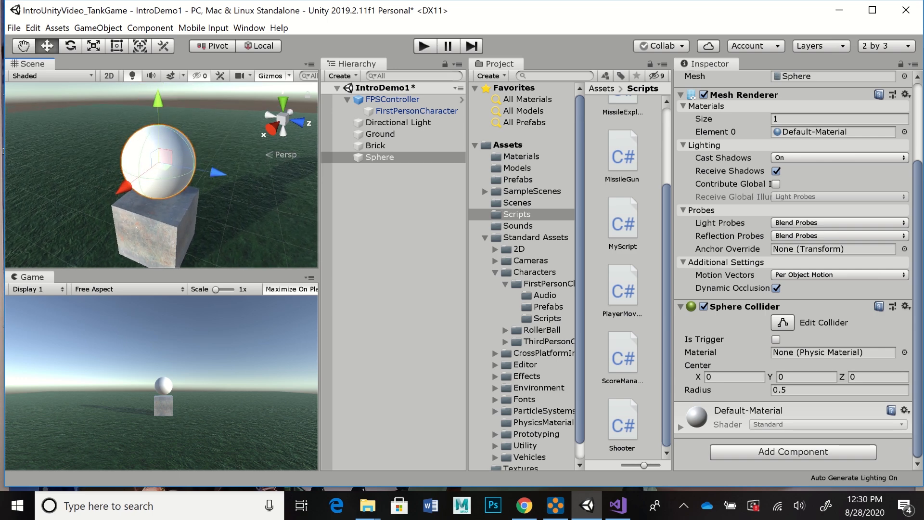
pyautogui.moveTo(157, 100); pyautogui.dragTo(158, 90)
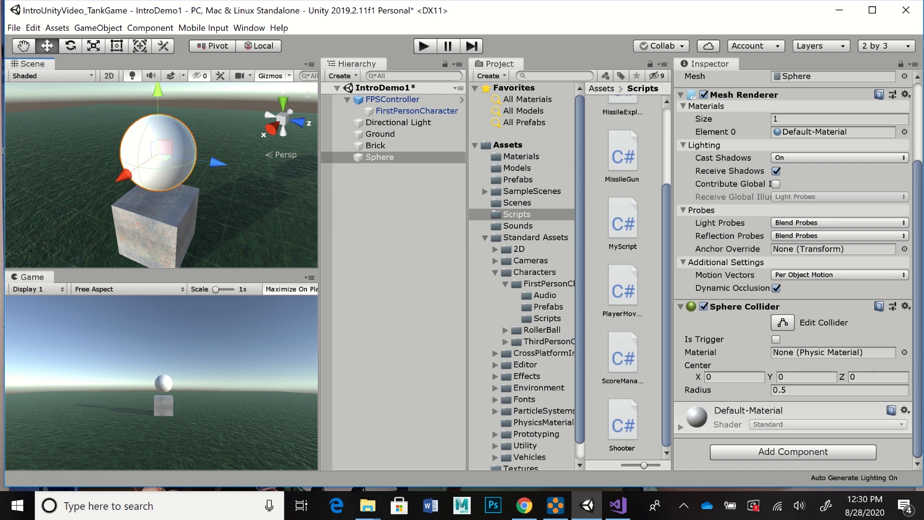
# Step: Create a new material named ProjectileMat in the project's Materials folder
pyautogui.scroll(3, 622, 270)
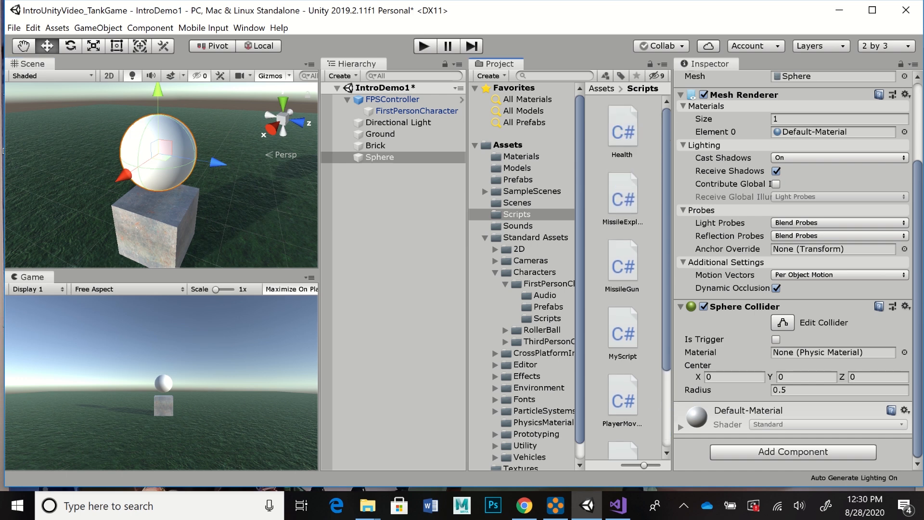
pyautogui.click(520, 157)
pyautogui.moveTo(672, 260); pyautogui.dragTo(677, 260)
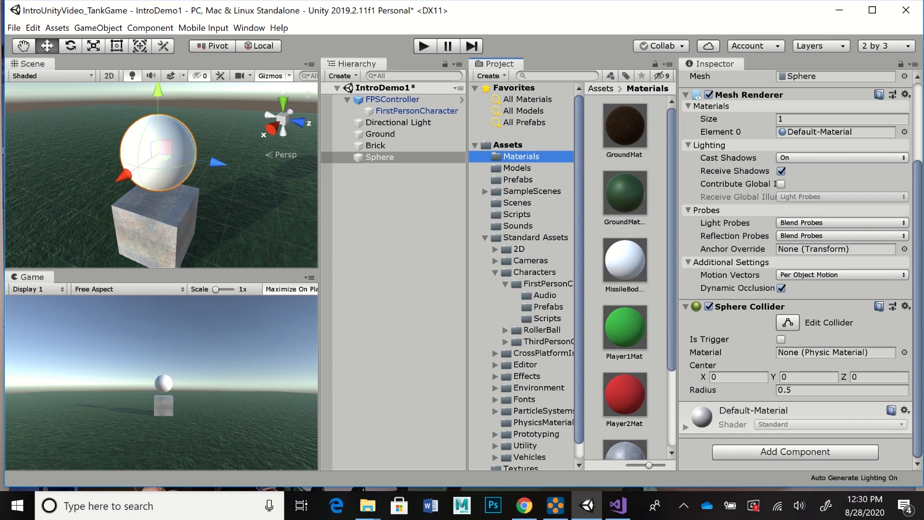
pyautogui.click(490, 76)
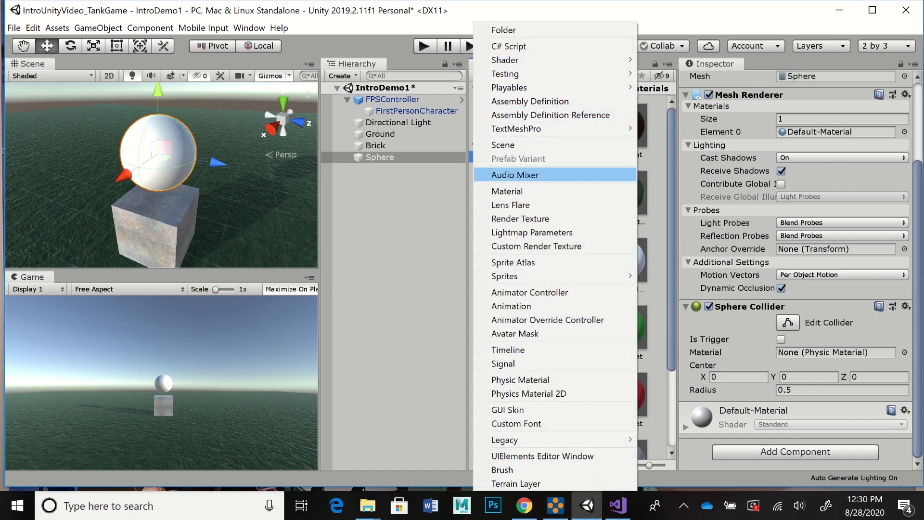
pyautogui.click(506, 191)
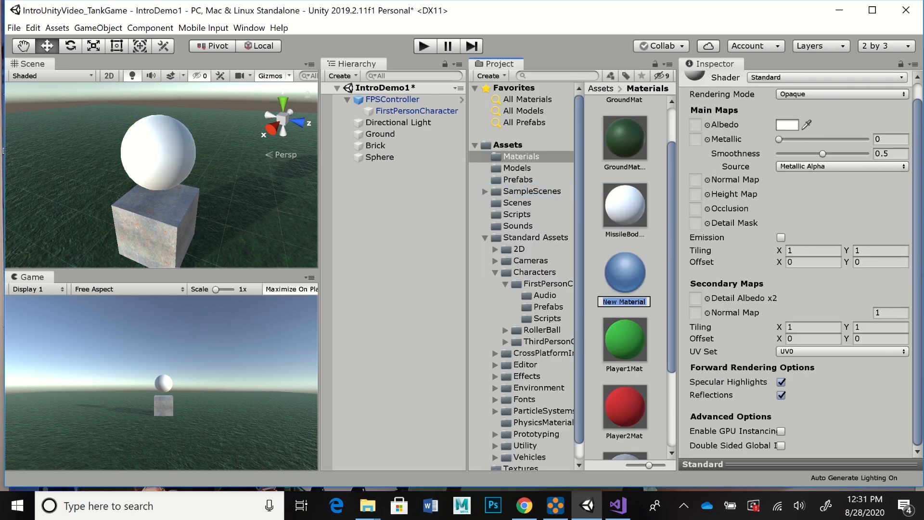
pyautogui.write('ProjectileMat')
pyautogui.press('Return')
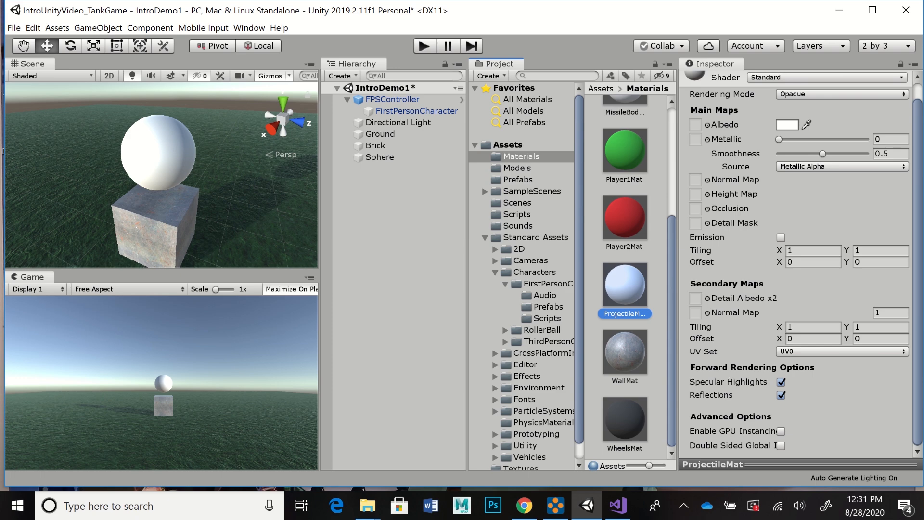
# Step: Set ProjectileMat's albedo colour to magenta E54DD3 and close the colour picker
pyautogui.click(787, 125)
pyautogui.moveTo(587, 192); pyautogui.dragTo(573, 233)
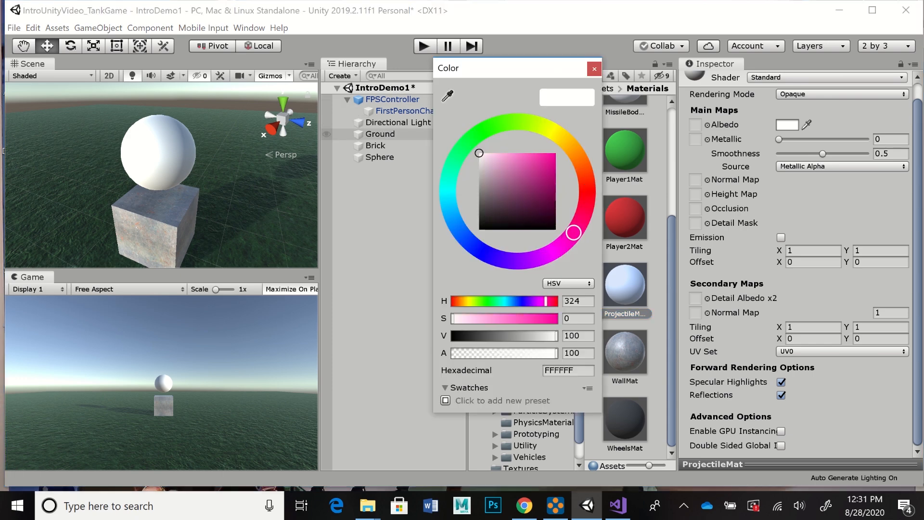
pyautogui.moveTo(573, 233); pyautogui.dragTo(559, 247)
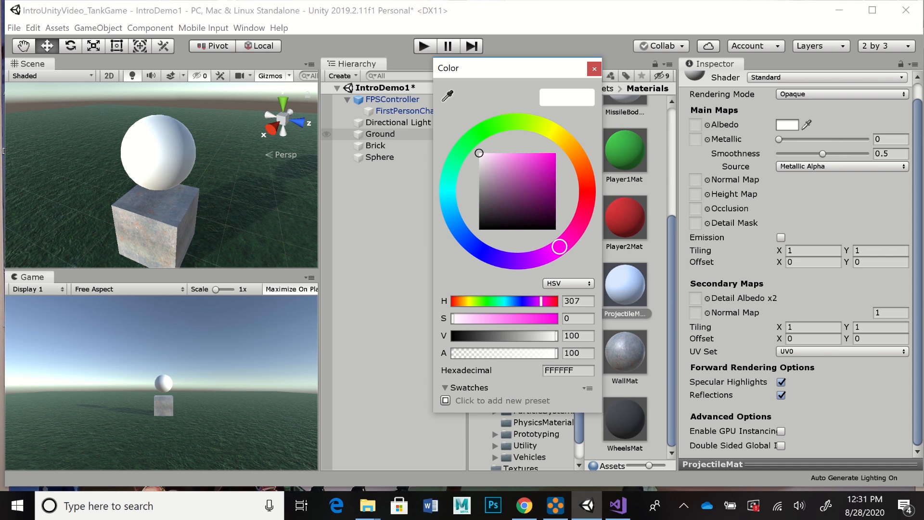
pyautogui.moveTo(531, 157); pyautogui.dragTo(528, 161)
pyautogui.moveTo(527, 161); pyautogui.dragTo(530, 161)
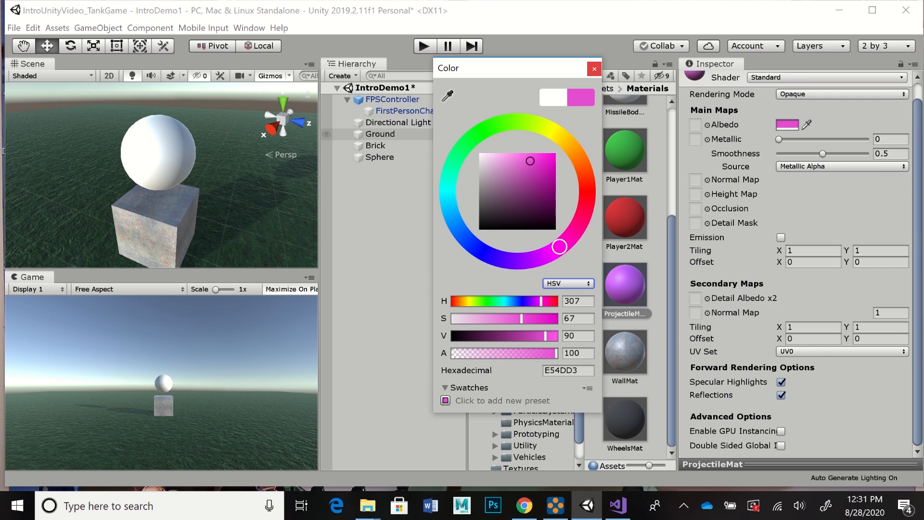
pyautogui.click(594, 69)
# Step: Apply ProjectileMat to the sphere and set the material's metallic to about 0.81 and smoothness to about 0.707
pyautogui.moveTo(779, 139); pyautogui.dragTo(836, 139)
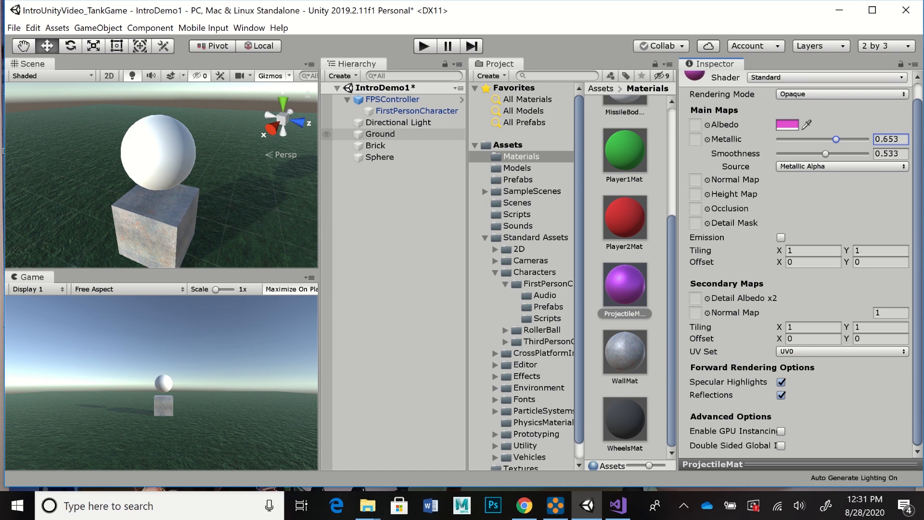
pyautogui.moveTo(624, 284); pyautogui.dragTo(161, 156)
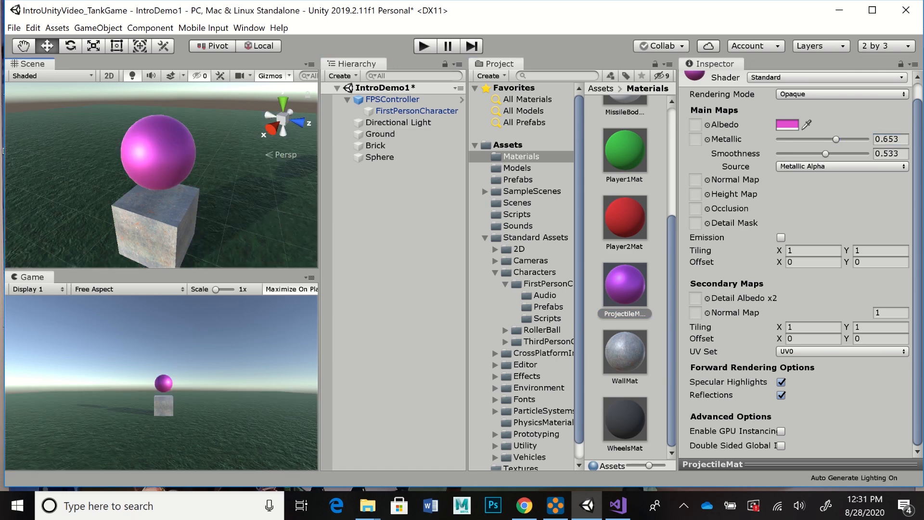
pyautogui.moveTo(836, 140)
pyautogui.mouseDown()
pyautogui.moveTo(866, 139)
pyautogui.moveTo(815, 154)
pyautogui.moveTo(840, 153)
pyautogui.mouseUp()
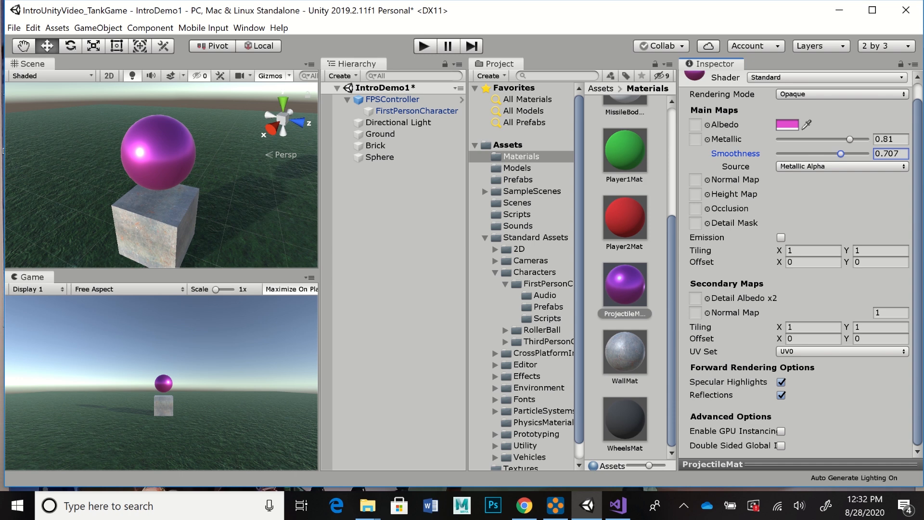
# Step: Rename the Sphere object in the scene as Projectile
pyautogui.scroll(4, 626, 276)
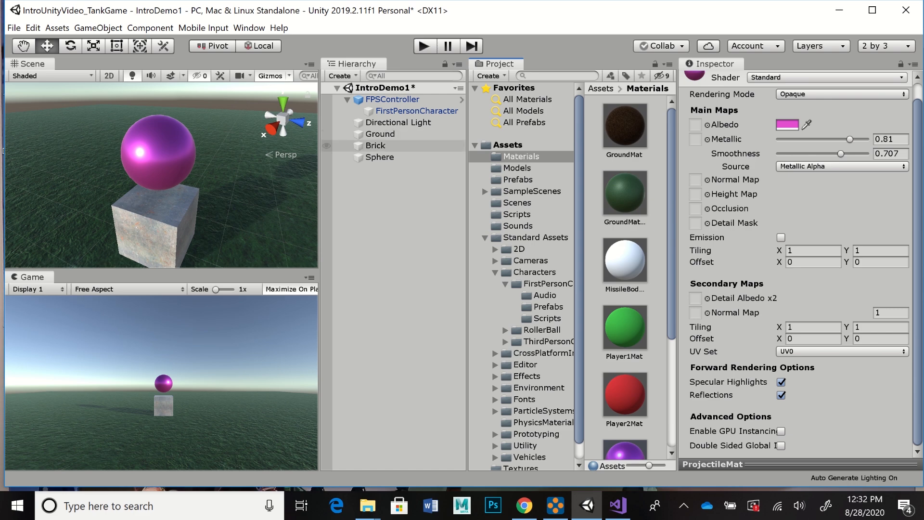
pyautogui.click(379, 157)
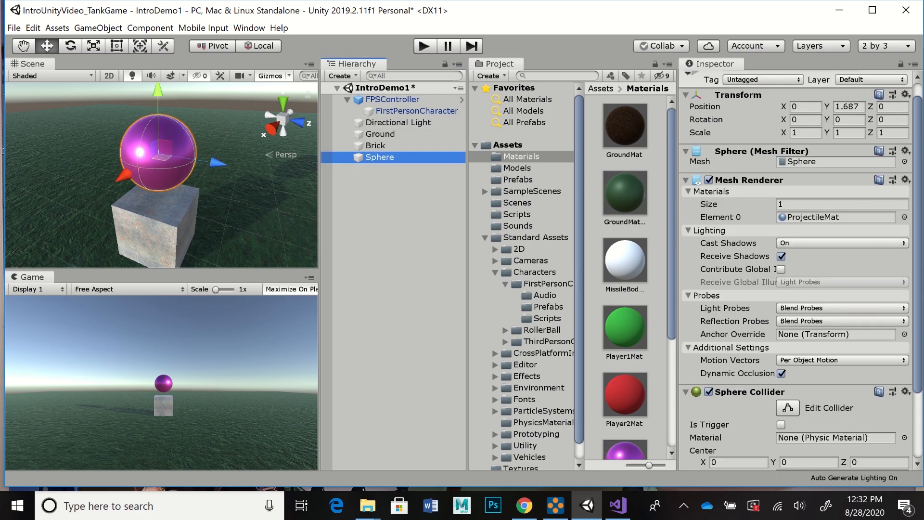
pyautogui.moveTo(917, 192); pyautogui.dragTo(918, 180)
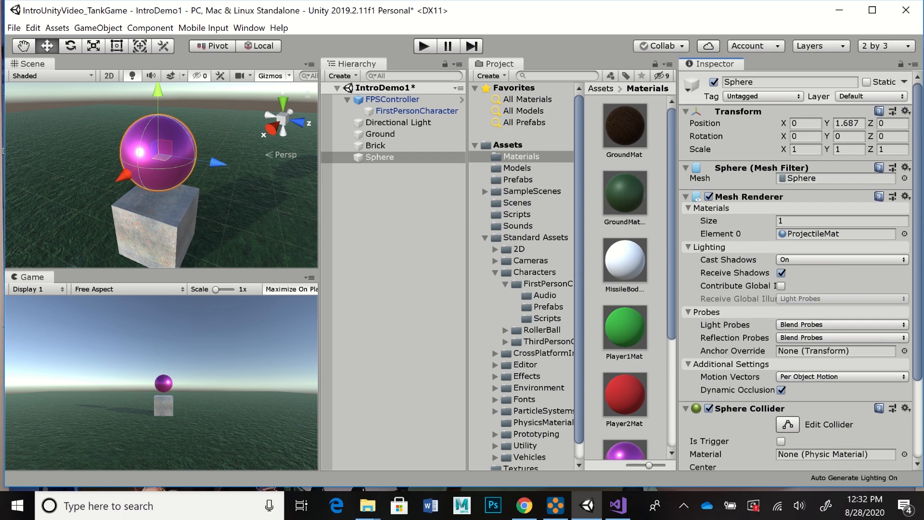
pyautogui.moveTo(918, 179)
pyautogui.mouseDown()
pyautogui.moveTo(918, 258)
pyautogui.moveTo(918, 179)
pyautogui.mouseUp()
pyautogui.moveTo(917, 179); pyautogui.dragTo(917, 257)
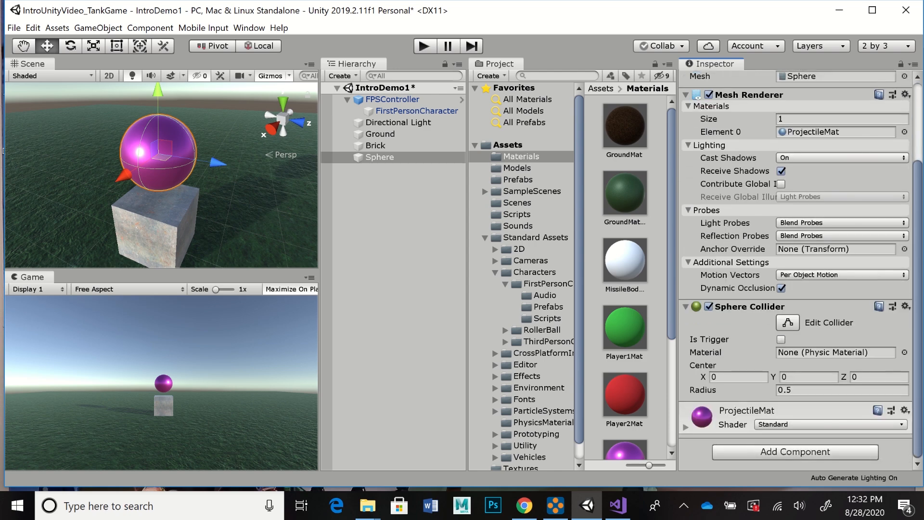
pyautogui.scroll(4, 794, 272)
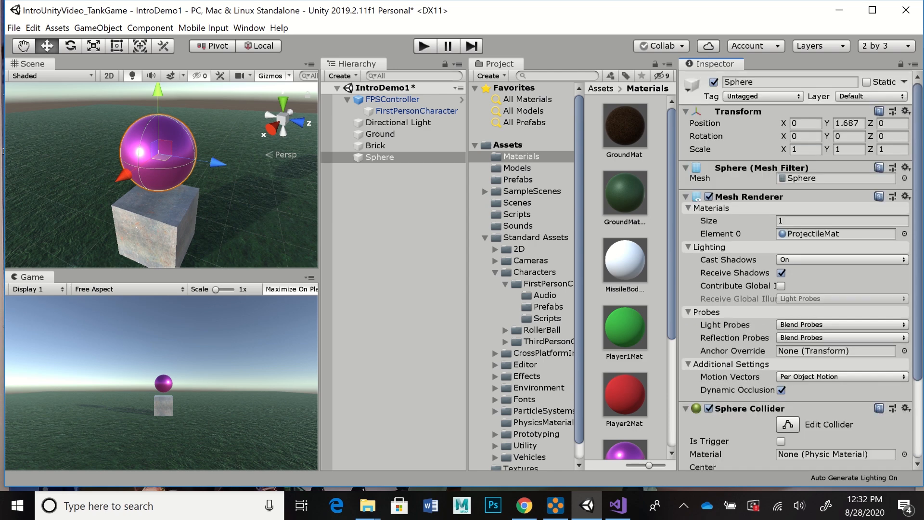
pyautogui.click(770, 82)
pyautogui.write('Projectile')
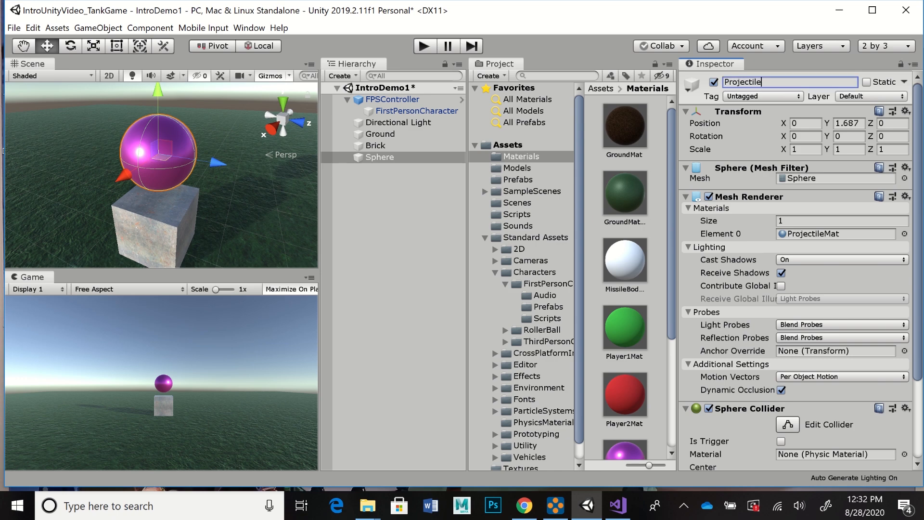
pyautogui.press('Return')
# Step: Add a Rigidbody physics component to the Projectile object and review its settings
pyautogui.scroll(-5, 797, 270)
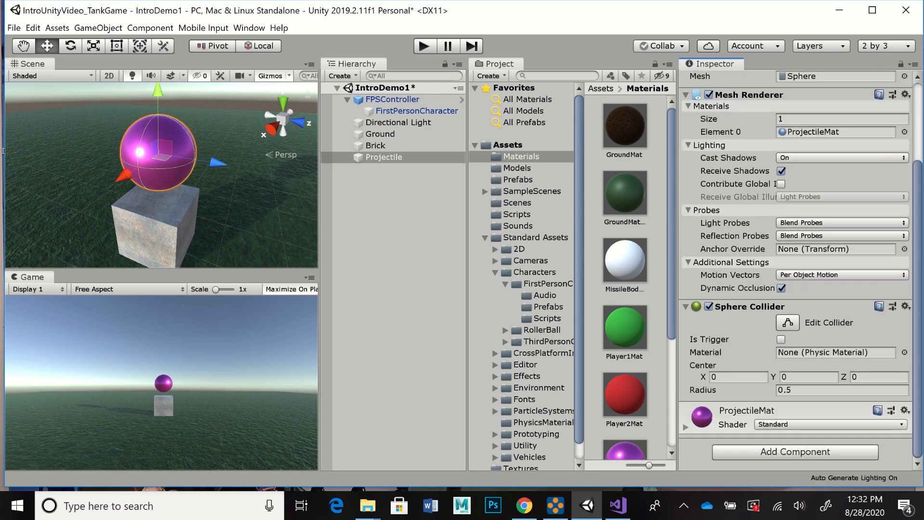
pyautogui.click(794, 451)
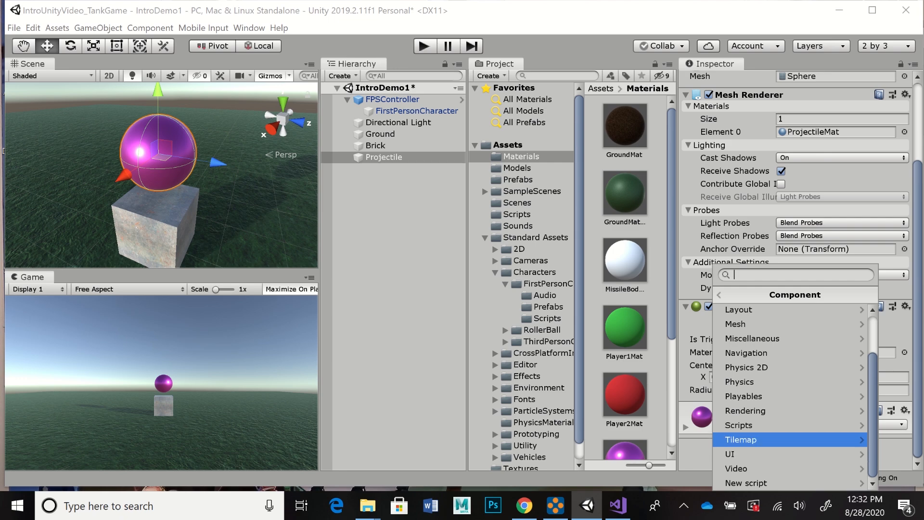
pyautogui.click(789, 382)
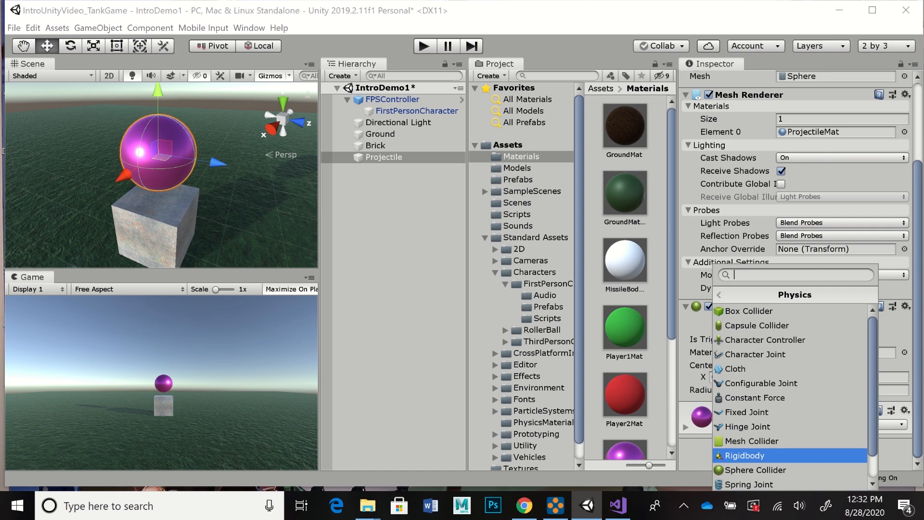
pyautogui.click(745, 456)
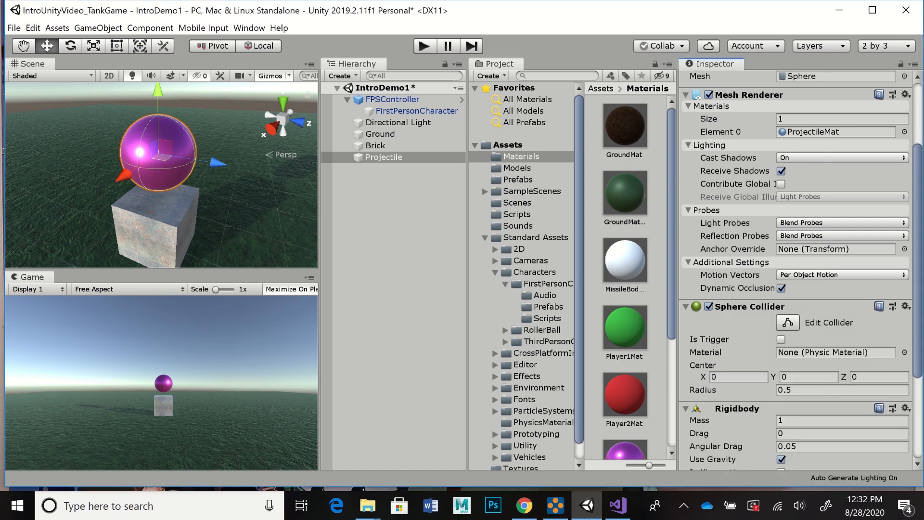
pyautogui.scroll(-5, 798, 269)
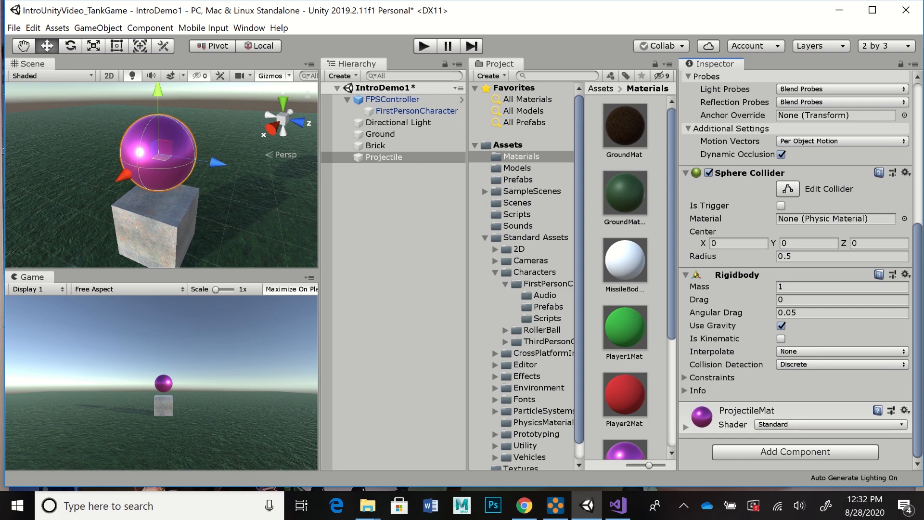
pyautogui.scroll(9, 798, 269)
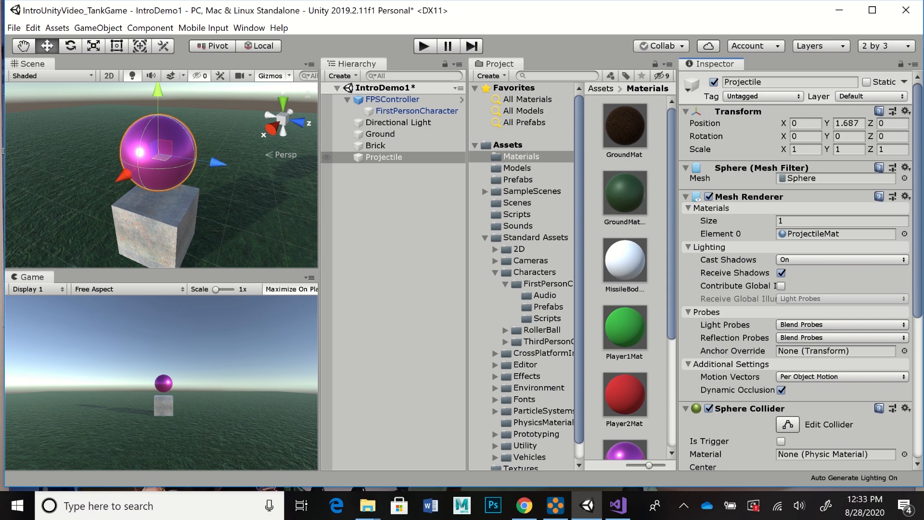
# Step: Turn the Projectile object into a prefab in the Prefabs folder and delete the original from the scene
pyautogui.click(383, 157)
pyautogui.moveTo(384, 158); pyautogui.dragTo(520, 179)
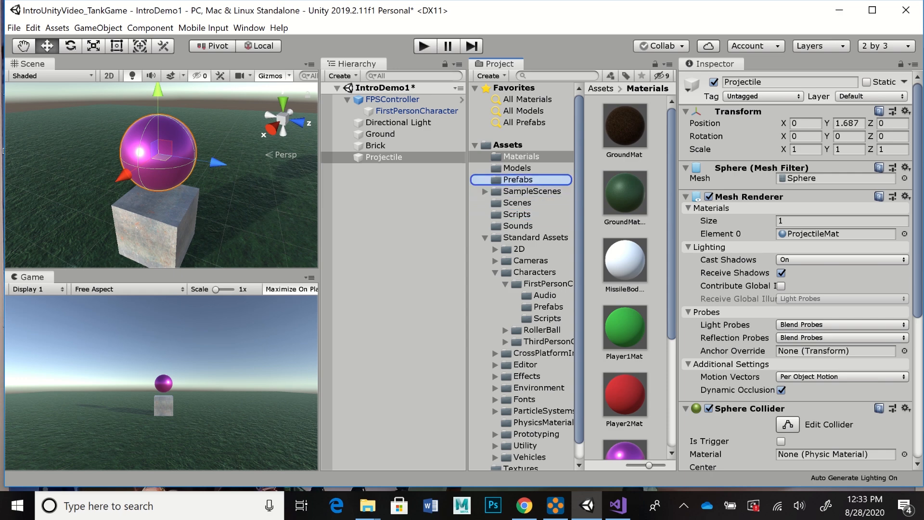
pyautogui.moveTo(520, 180); pyautogui.dragTo(519, 179)
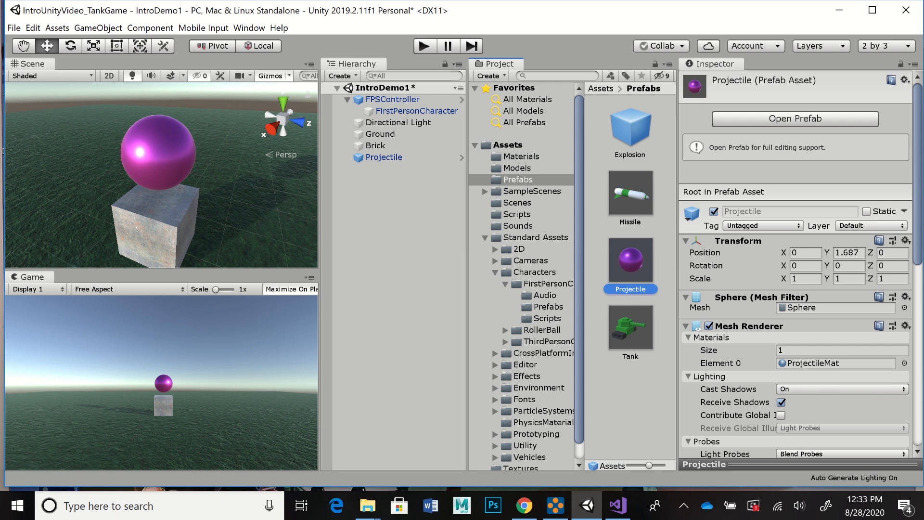
pyautogui.click(384, 157)
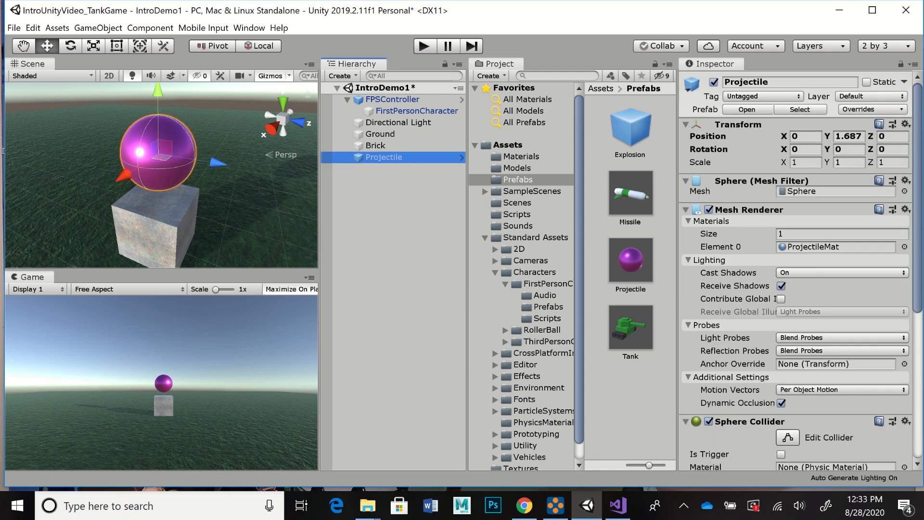
pyautogui.press('Delete')
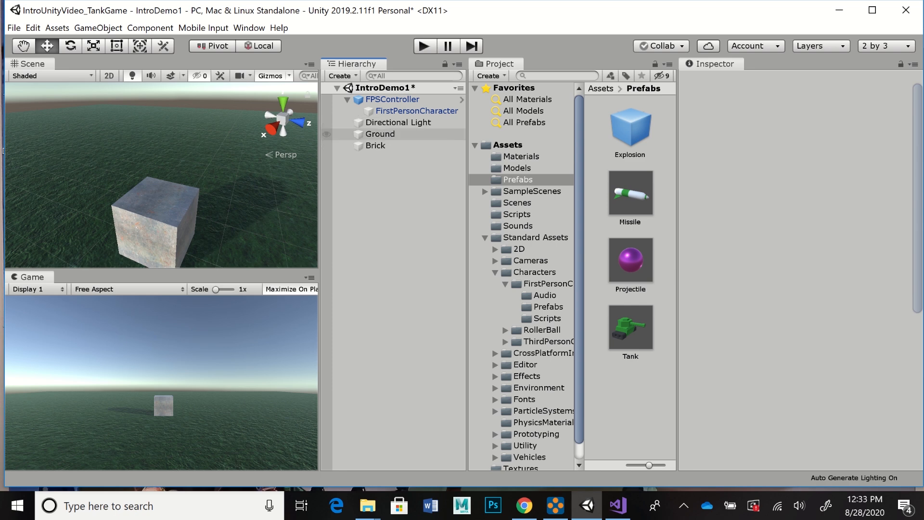
# Step: In FirstPersonCharacter's Shooter component, assign the Projectile prefab as My Projectile and the Fire clip as Shoot Sound
pyautogui.click(417, 110)
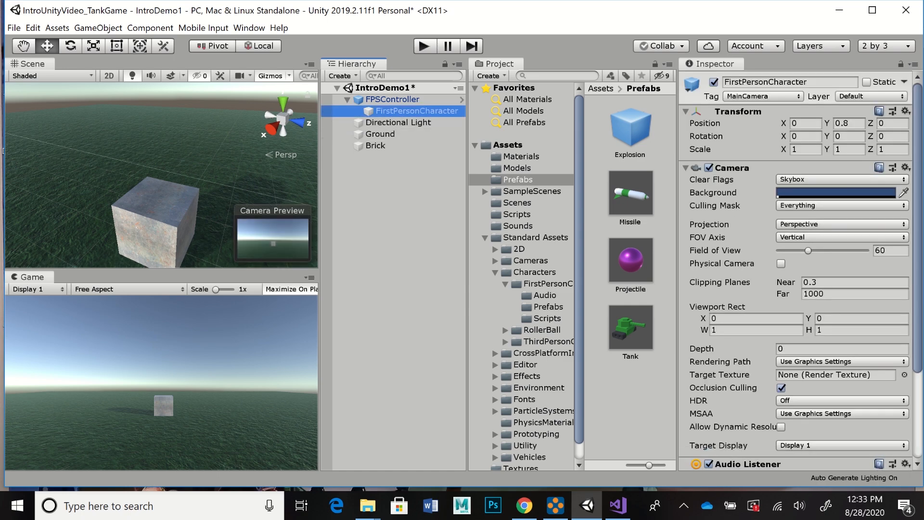
pyautogui.scroll(-4, 794, 288)
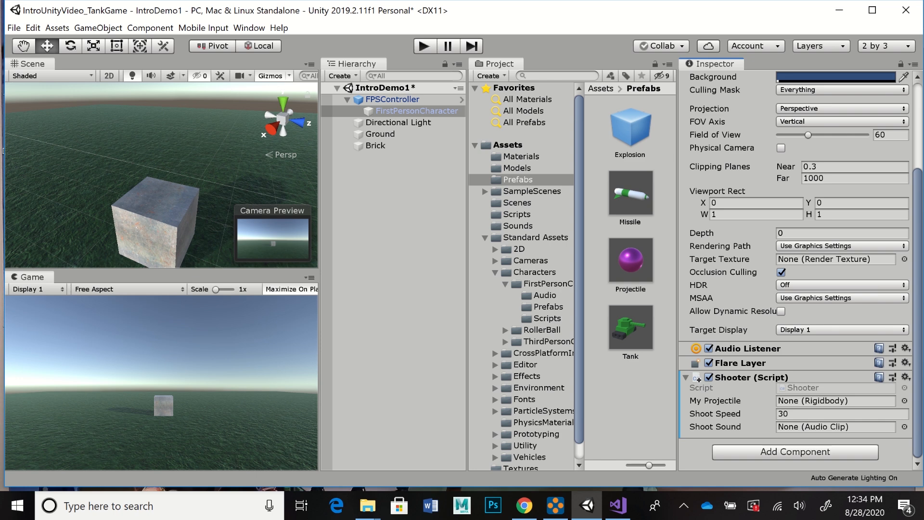
pyautogui.click(631, 261)
pyautogui.moveTo(631, 260); pyautogui.dragTo(835, 400)
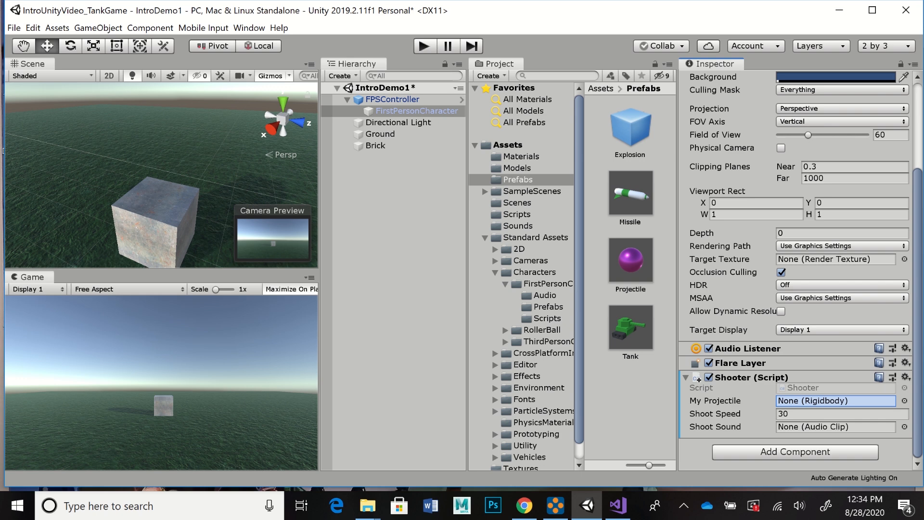
pyautogui.moveTo(836, 401); pyautogui.dragTo(835, 400)
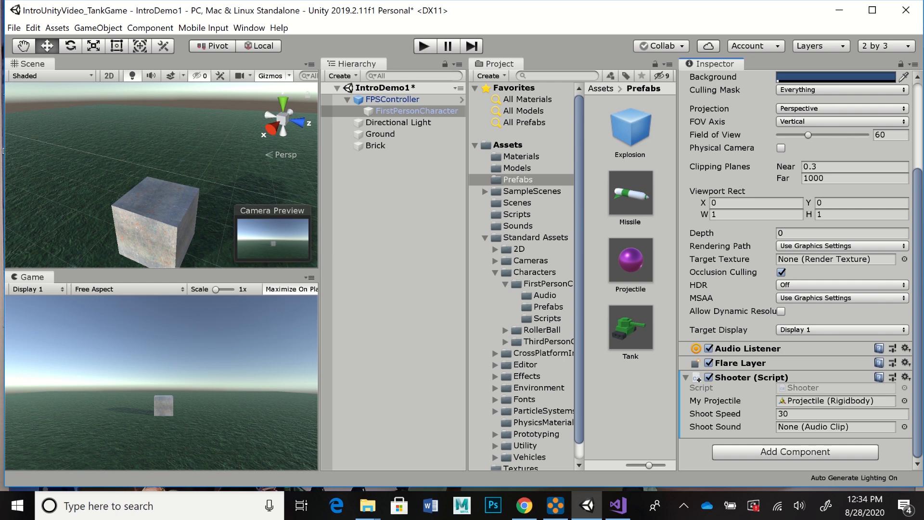
pyautogui.click(518, 226)
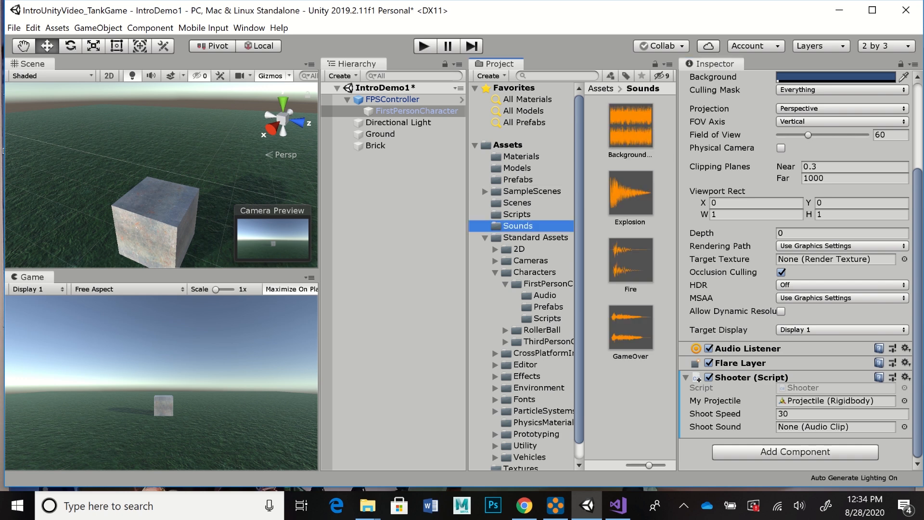
pyautogui.moveTo(630, 260); pyautogui.dragTo(825, 426)
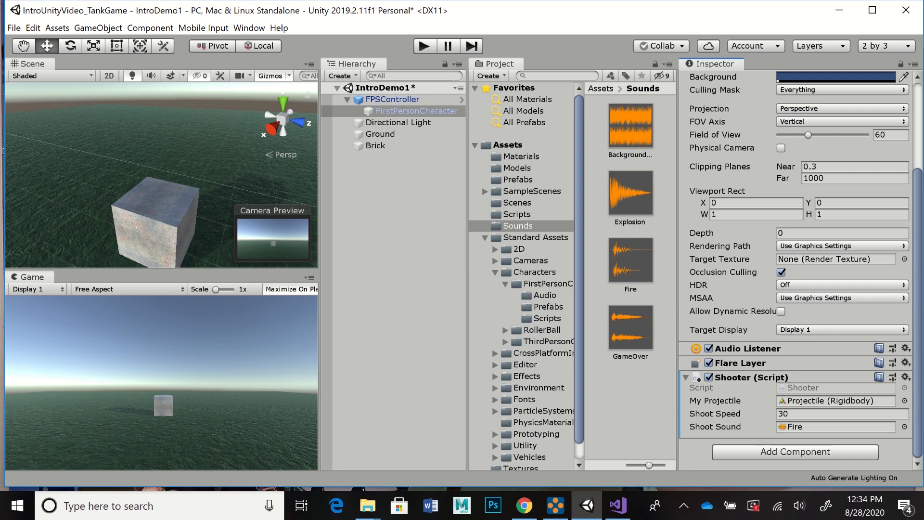
# Step: Add an Audio Source component to FirstPersonCharacter below the Shooter script and review its settings
pyautogui.scroll(5, 796, 270)
pyautogui.scroll(-5, 796, 269)
pyautogui.scroll(5, 796, 270)
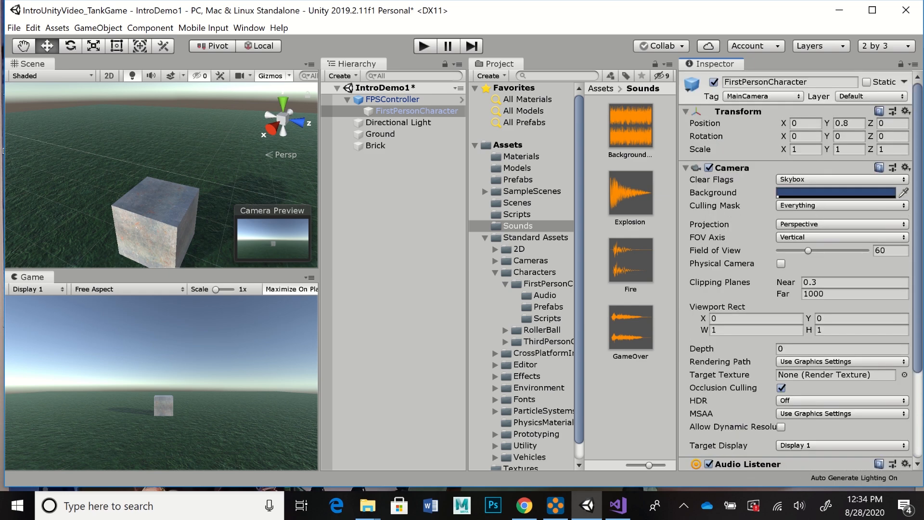
pyautogui.scroll(-5, 796, 269)
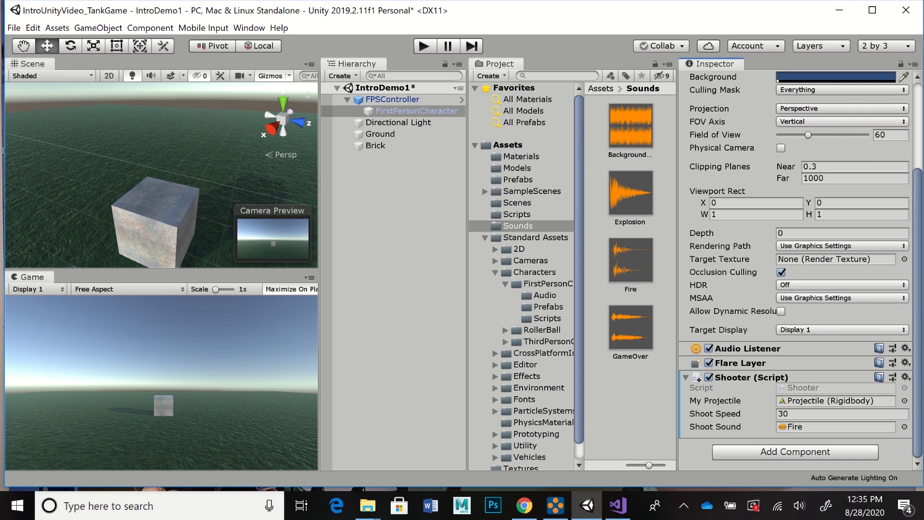
pyautogui.click(795, 452)
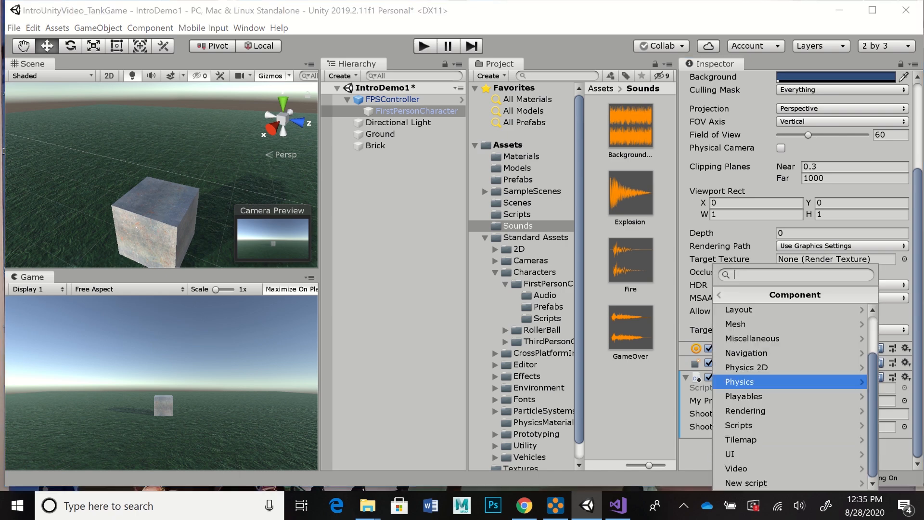
pyautogui.scroll(1, 793, 354)
pyautogui.scroll(2, 794, 378)
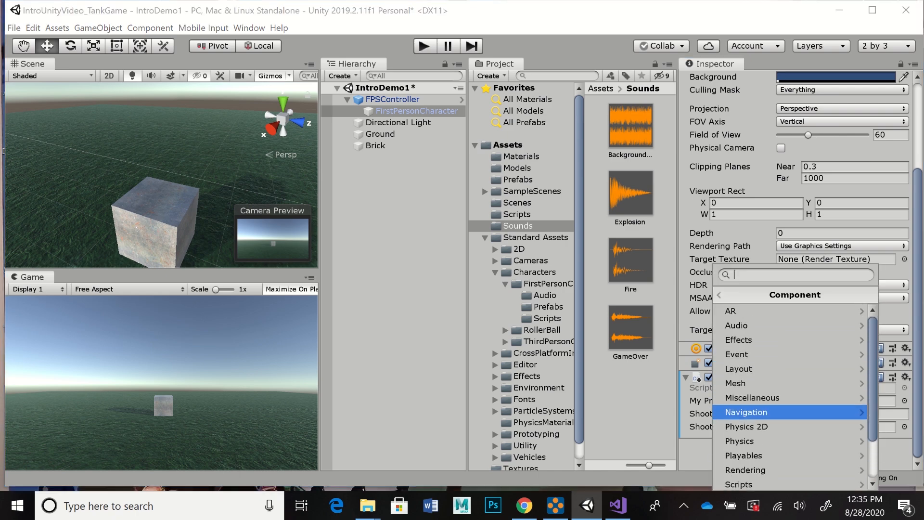
pyautogui.click(741, 323)
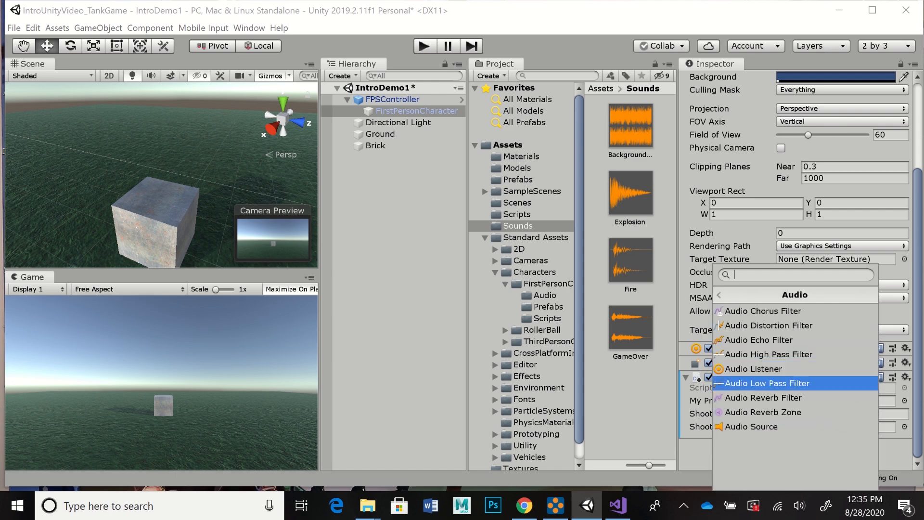
pyautogui.press('Return')
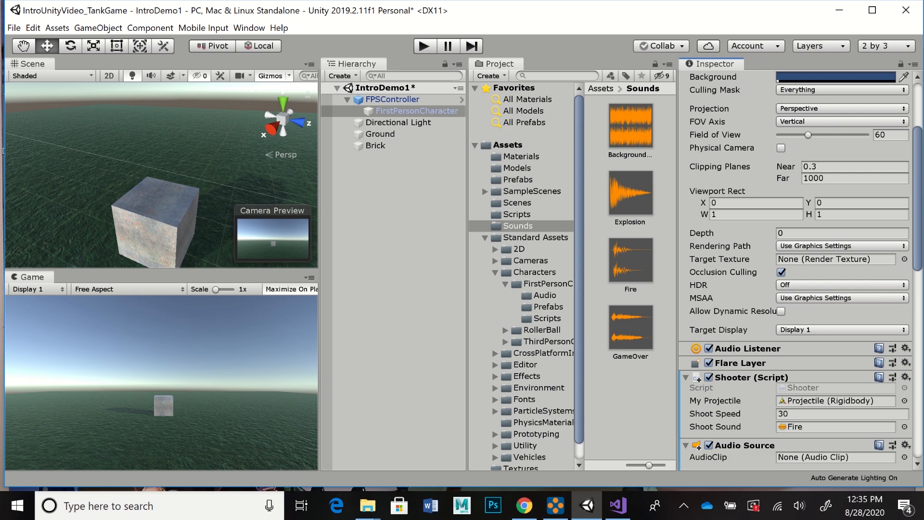
pyautogui.scroll(-10, 799, 269)
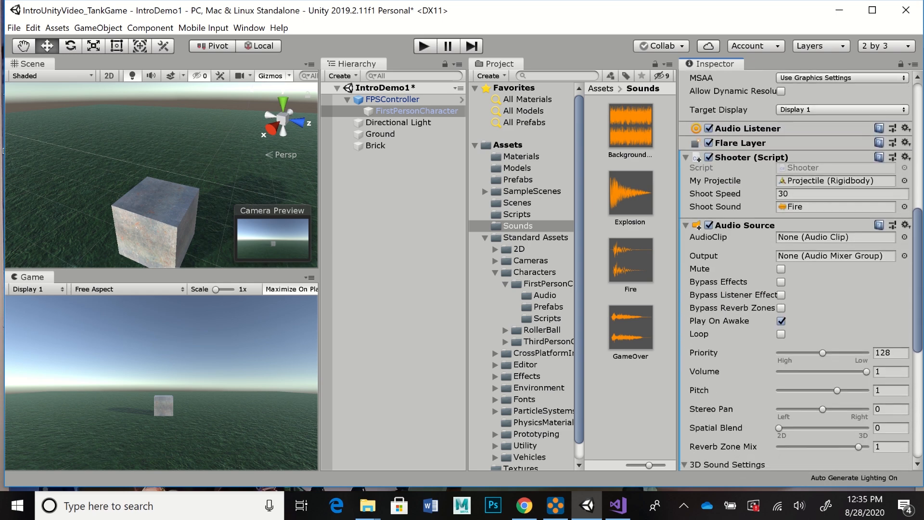
pyautogui.scroll(-1, 799, 269)
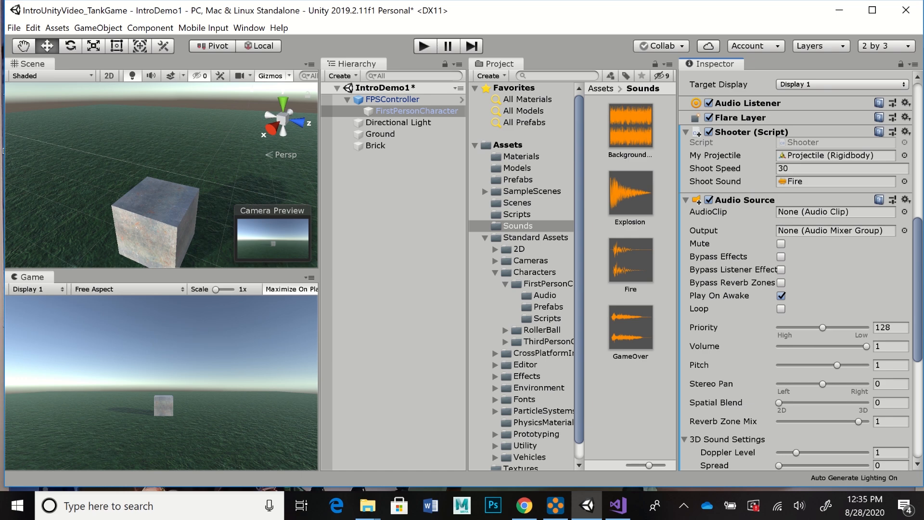
pyautogui.scroll(15, 799, 269)
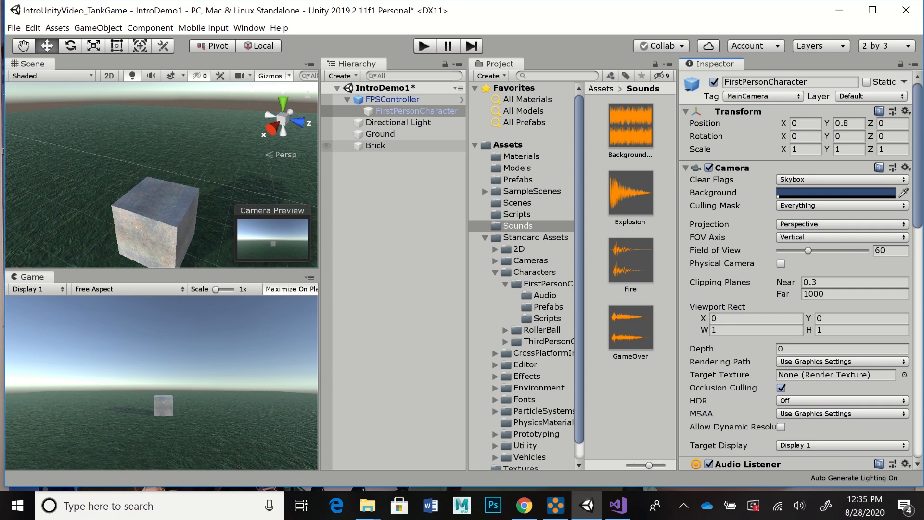
# Step: Play-test the scene by moving backward and forward and shooting several projectiles at the brick cube, and stop play mode
pyautogui.hotkey('ctrl', 'p')
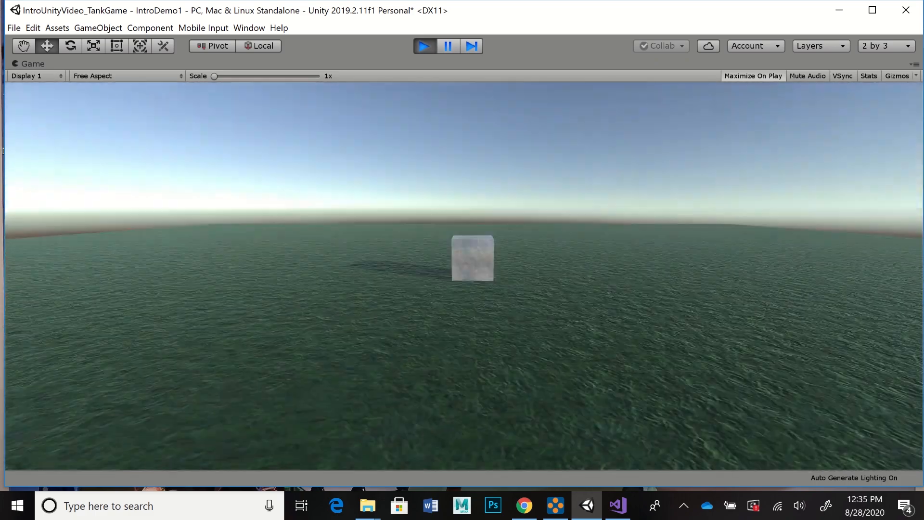
pyautogui.press('s')
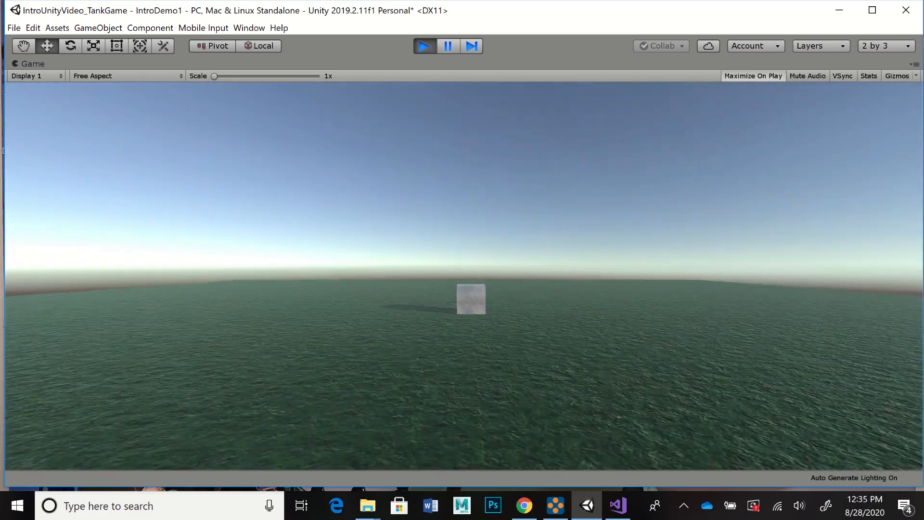
pyautogui.press('w')
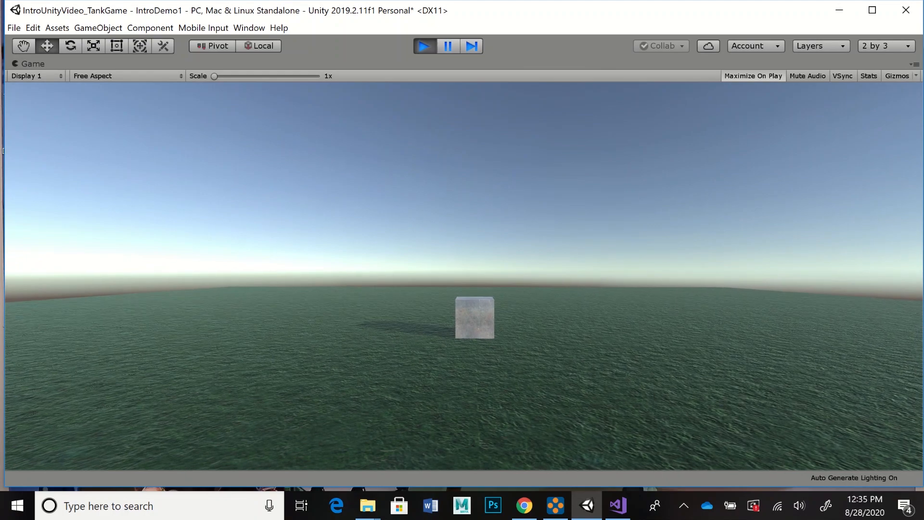
pyautogui.click(463, 276)
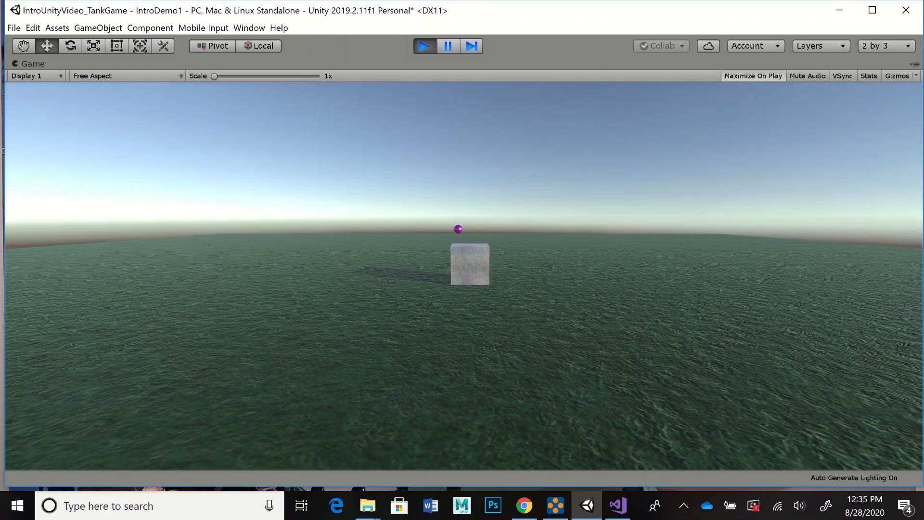
pyautogui.click(463, 276)
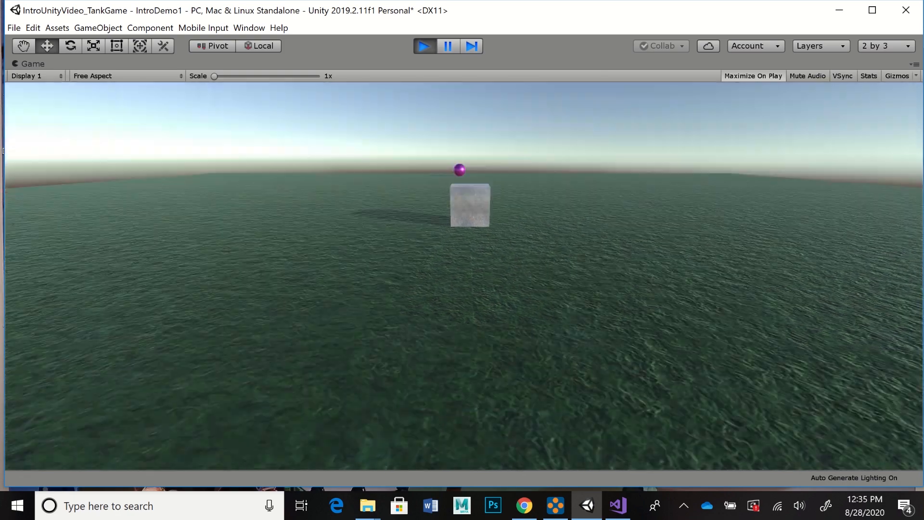
pyautogui.click(463, 276)
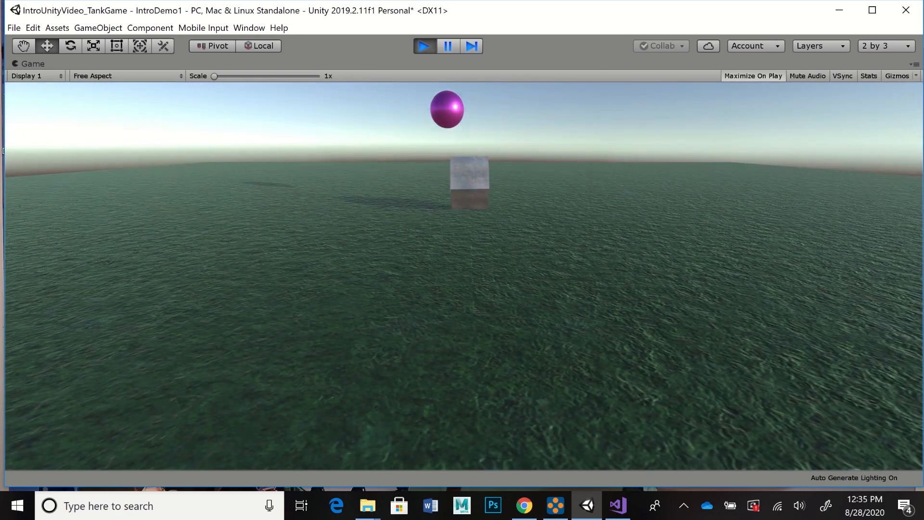
pyautogui.click(464, 277)
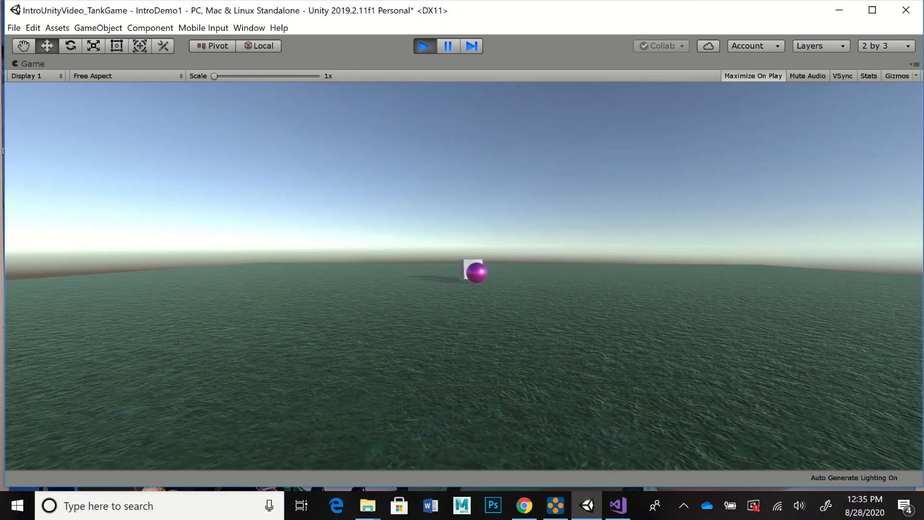
pyautogui.click(463, 276)
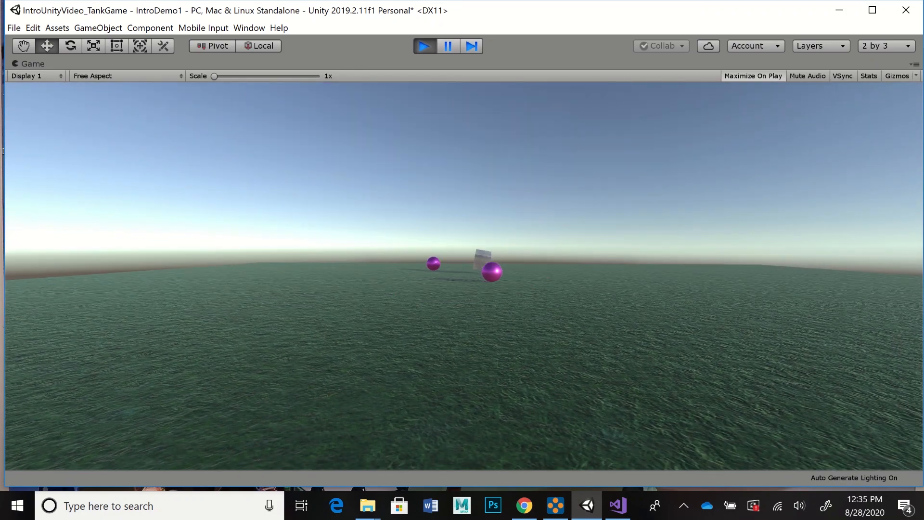
pyautogui.click(463, 276)
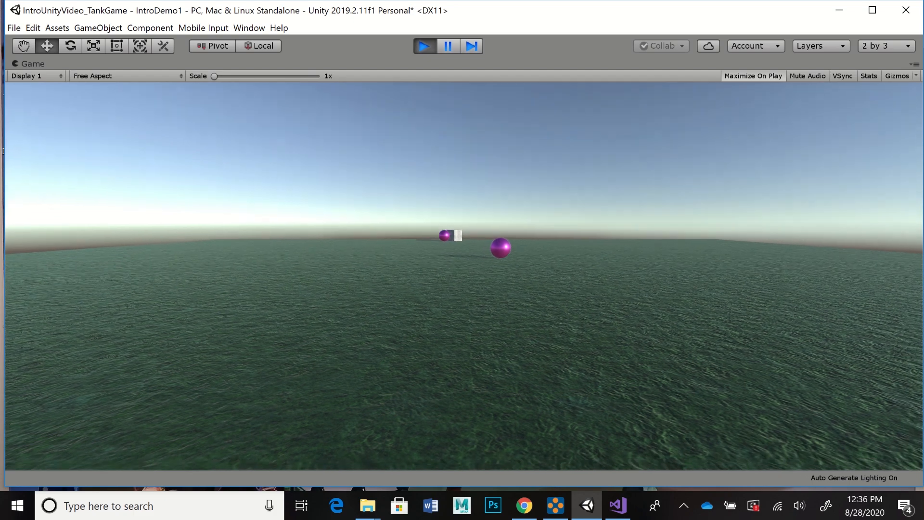
pyautogui.click(463, 276)
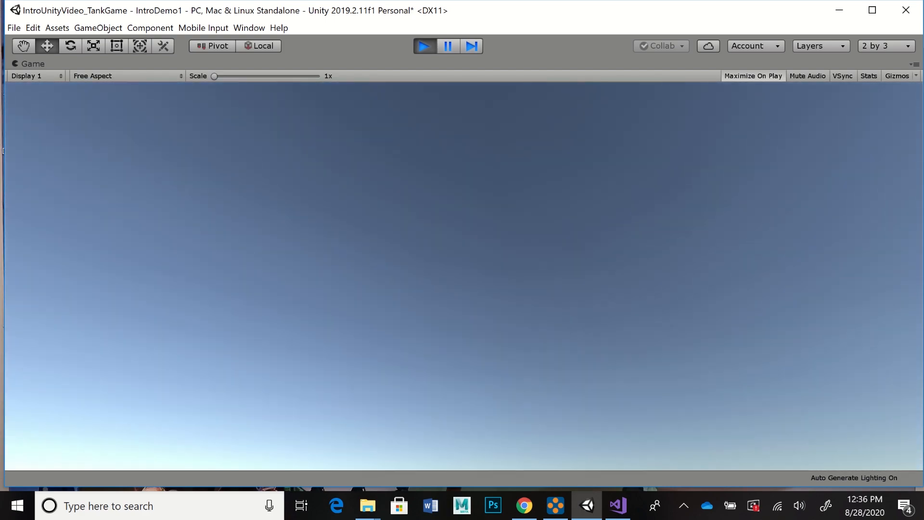
pyautogui.click(424, 46)
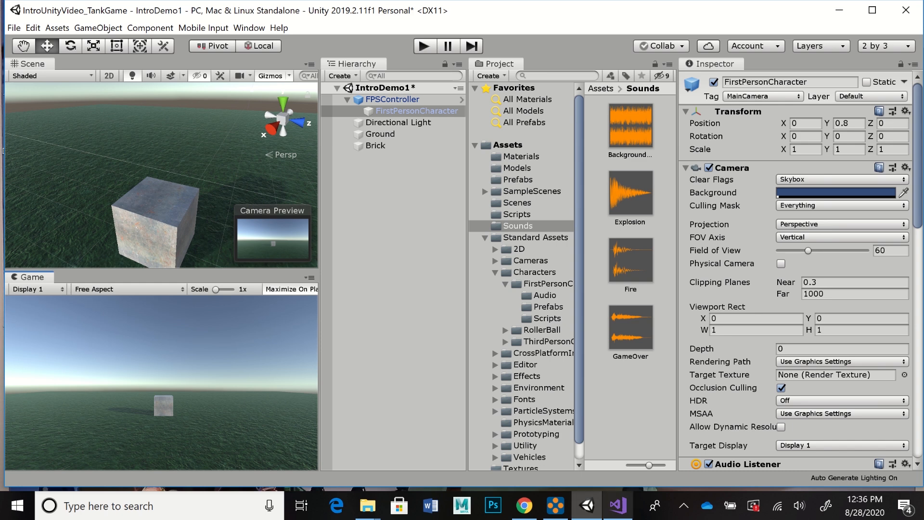
# Step: Switch to Visual Studio and examine the Shooter.cs script from its global variables through the Start and Update functions
pyautogui.click(618, 505)
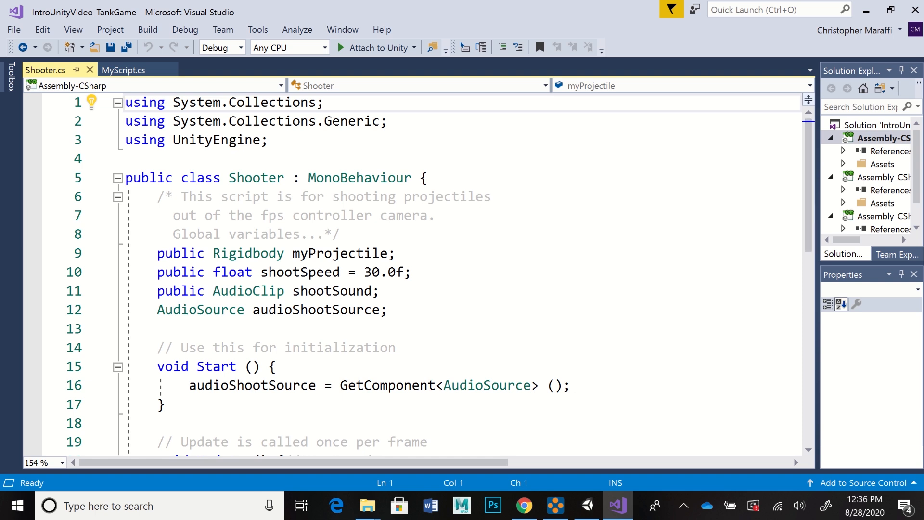
pyautogui.moveTo(808, 187); pyautogui.dragTo(808, 186)
pyautogui.scroll(-1, 433, 274)
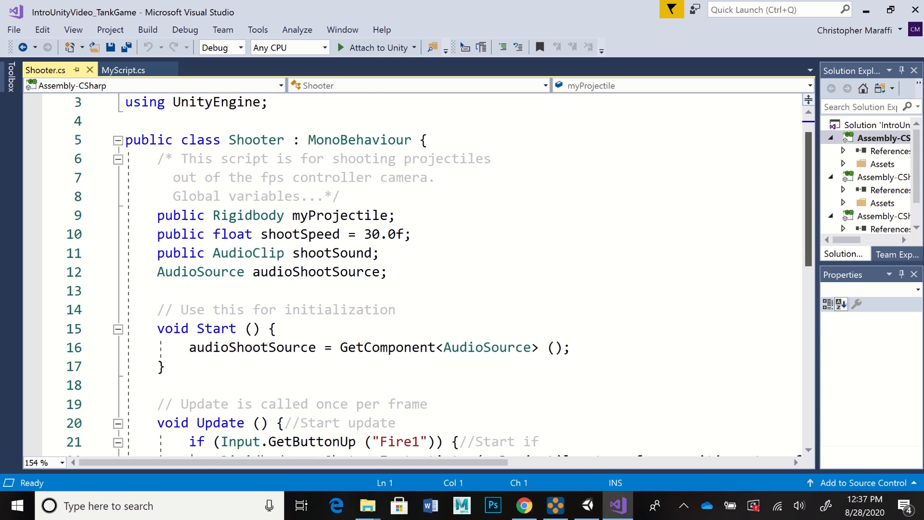
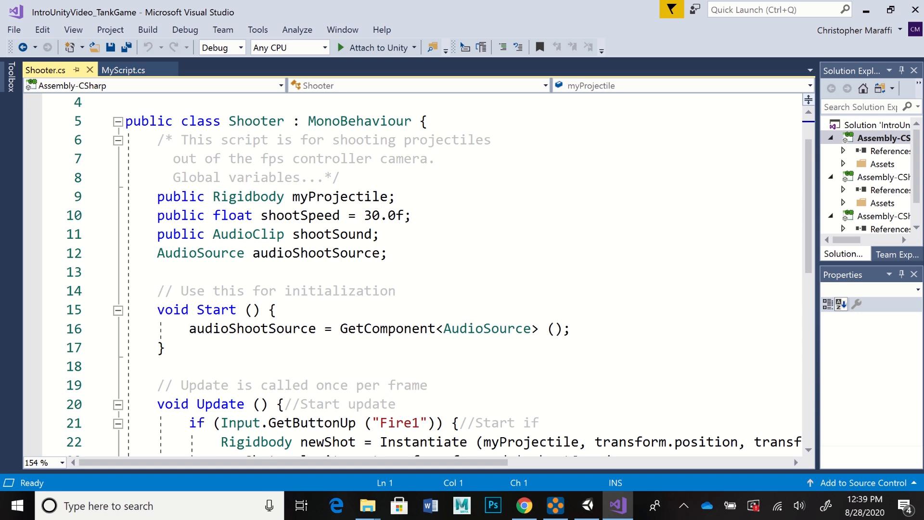
# Step: Examine the Shooter script from the shootSpeed variable through the Start function to the end of Update
pyautogui.click(412, 215)
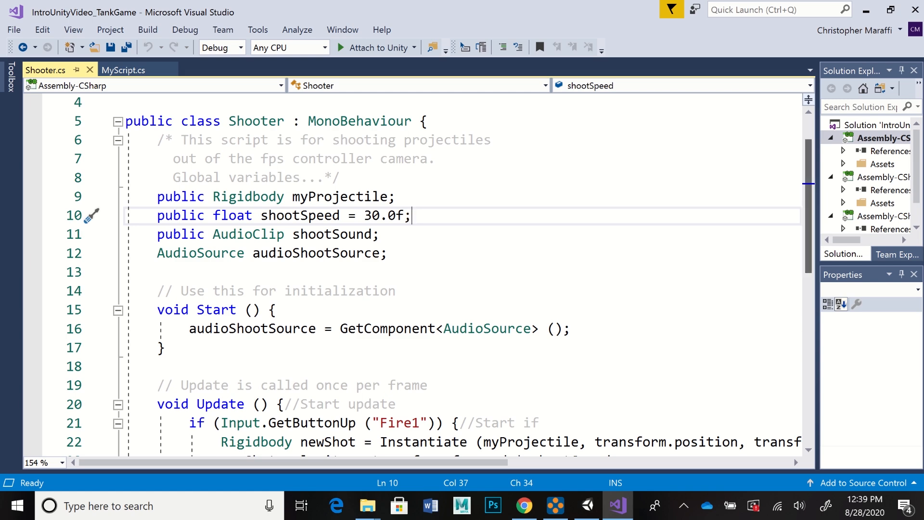
pyautogui.scroll(-1, 439, 273)
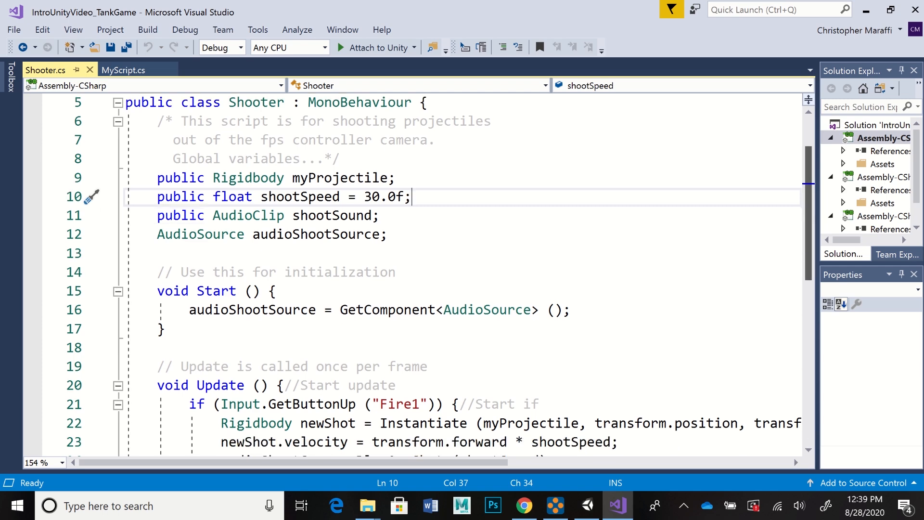
pyautogui.scroll(-3, 440, 273)
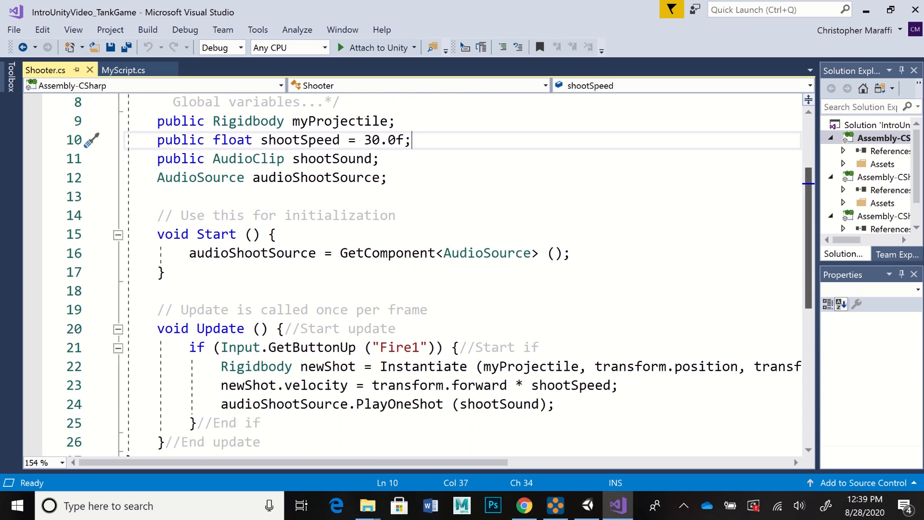
pyautogui.scroll(-1, 439, 273)
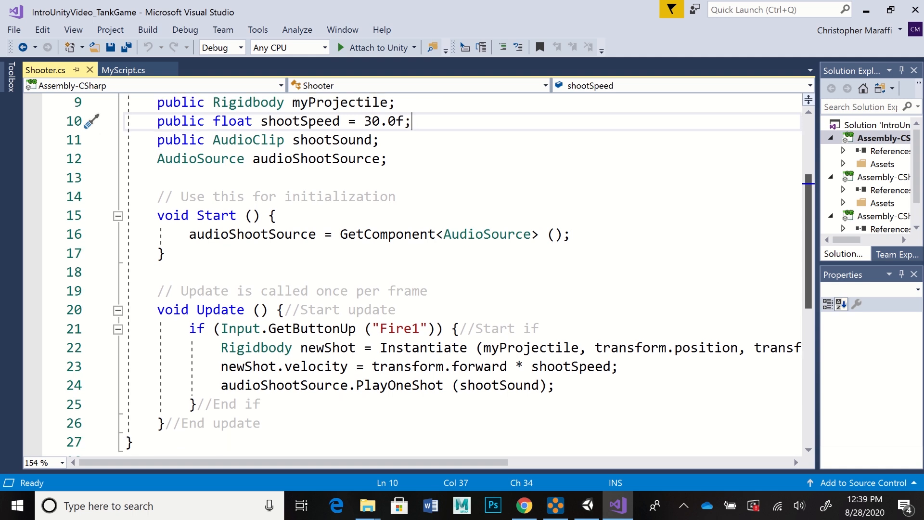
pyautogui.scroll(-1, 439, 272)
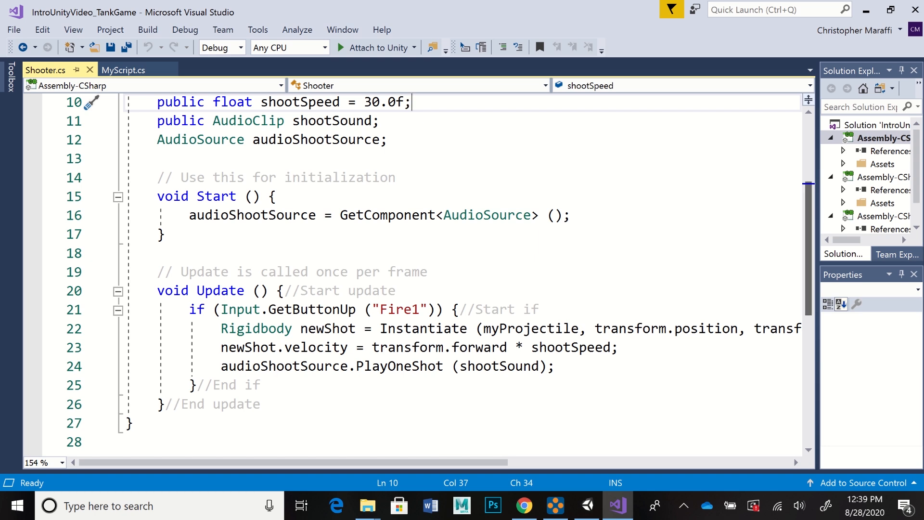
pyautogui.moveTo(808, 249); pyautogui.dragTo(808, 278)
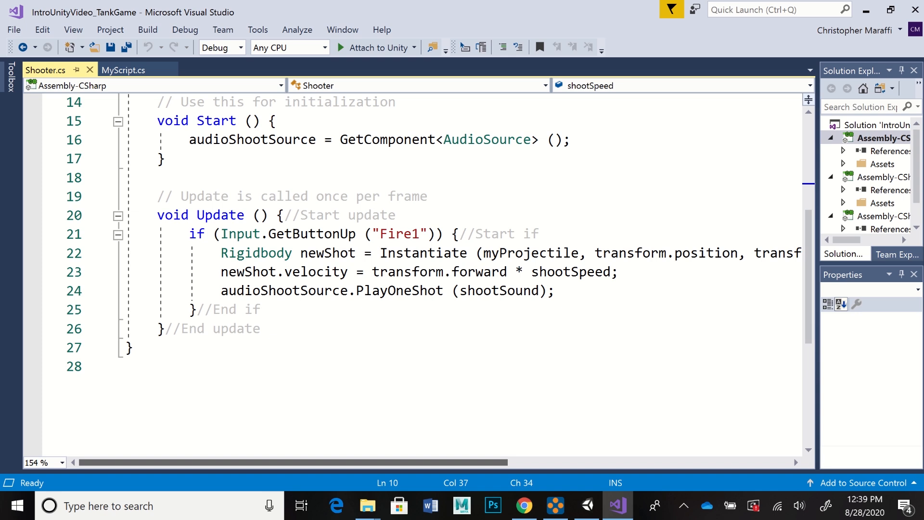
pyautogui.moveTo(294, 463)
pyautogui.mouseDown()
pyautogui.moveTo(465, 463)
pyautogui.moveTo(293, 463)
pyautogui.moveTo(311, 462)
pyautogui.mouseUp()
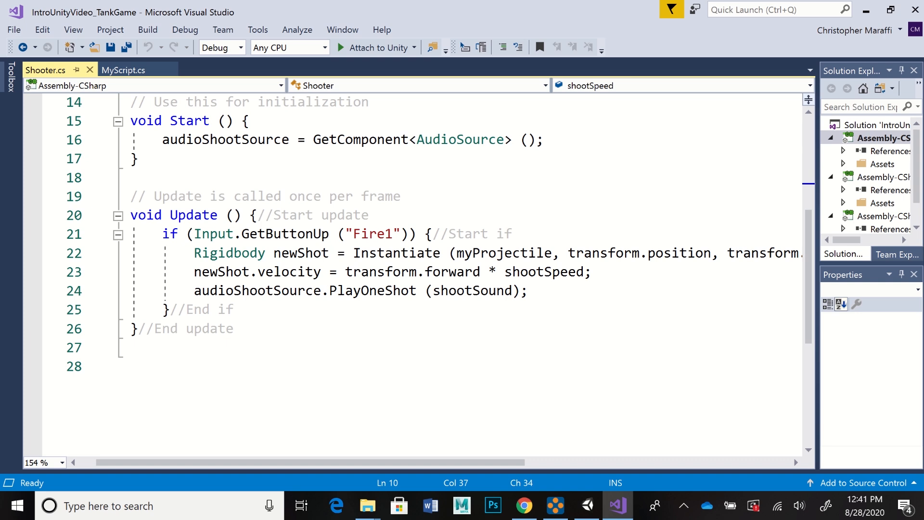
# Step: Examine the statements inside Update's Fire1 if block, including the full Instantiate line and the Rigidbody type it uses
pyautogui.click(432, 234)
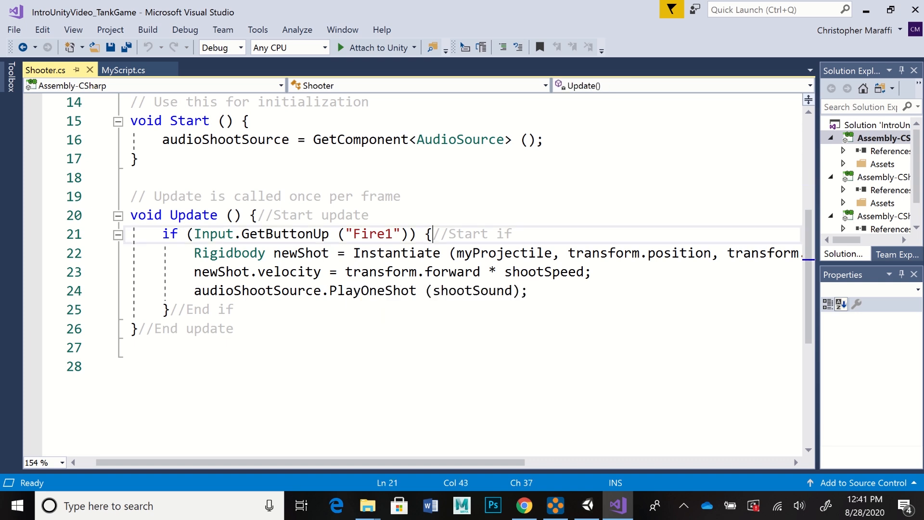
pyautogui.click(170, 310)
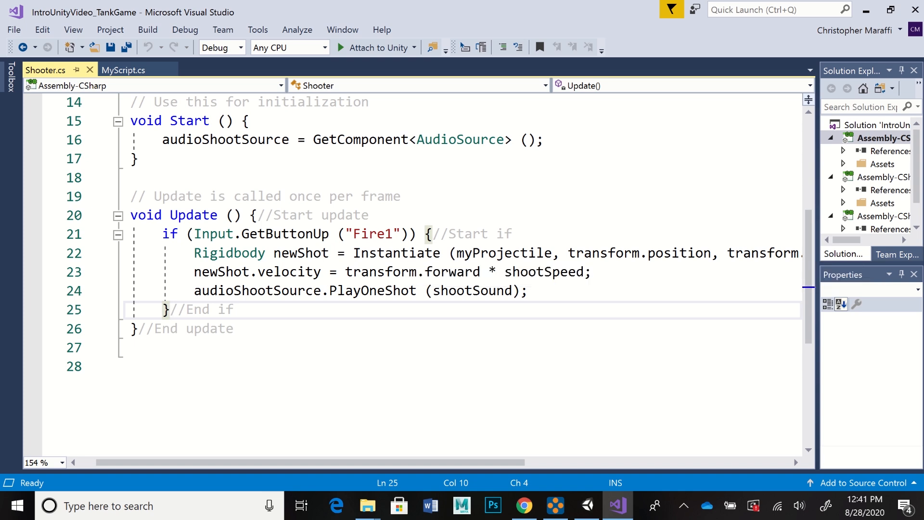
pyautogui.click(529, 291)
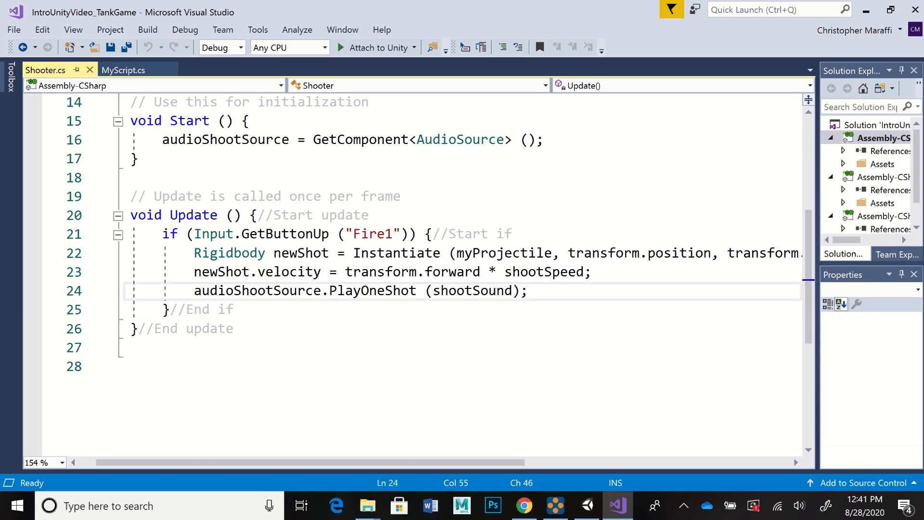
pyautogui.click(591, 273)
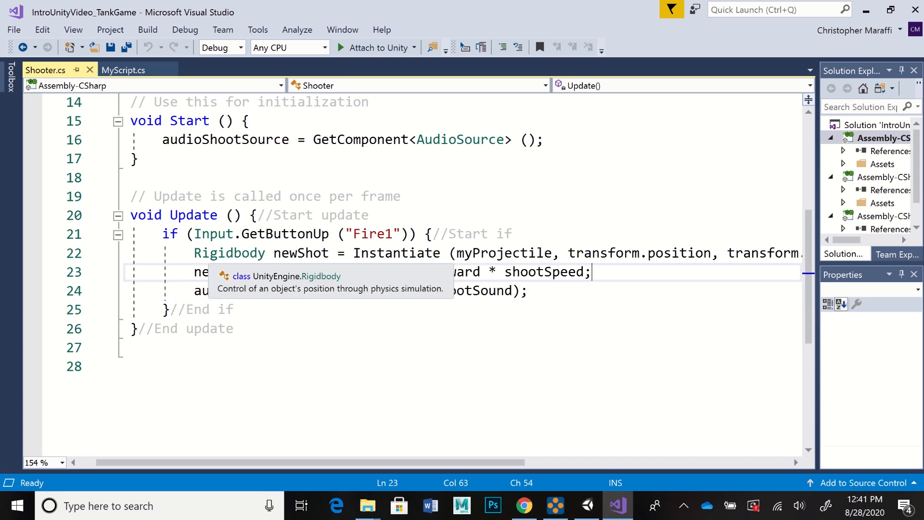
pyautogui.click(194, 254)
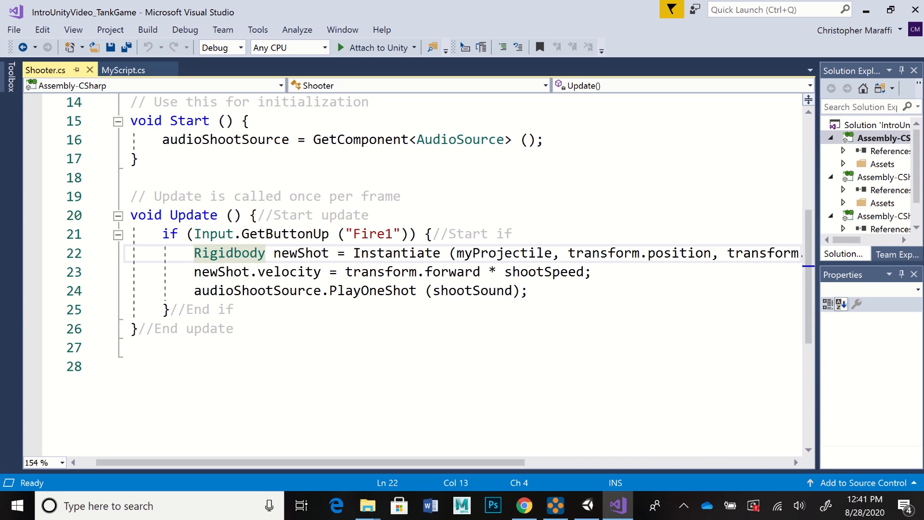
pyautogui.scroll(3, 414, 274)
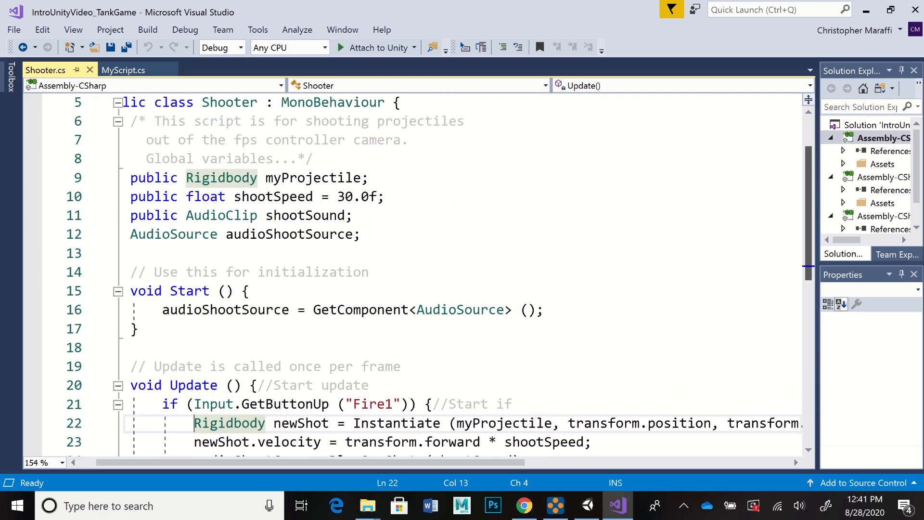
pyautogui.scroll(-4, 413, 275)
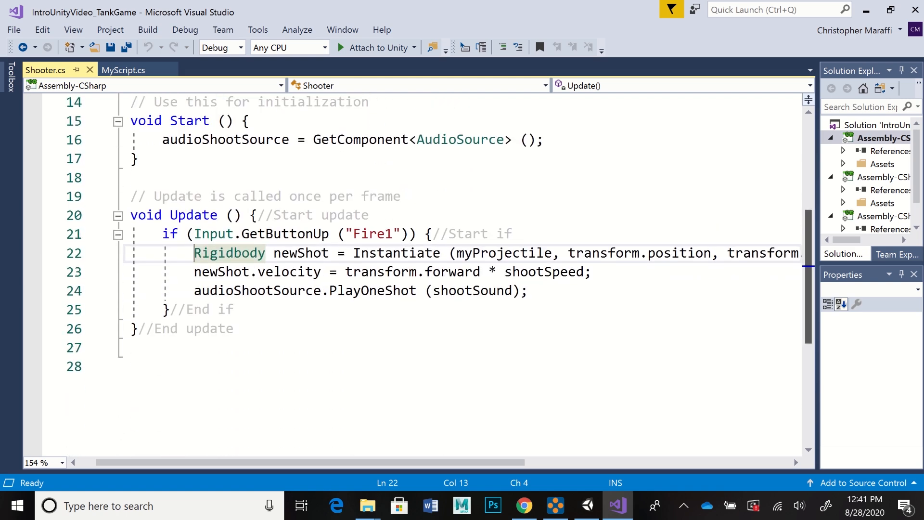
pyautogui.hscroll(3, 413, 274)
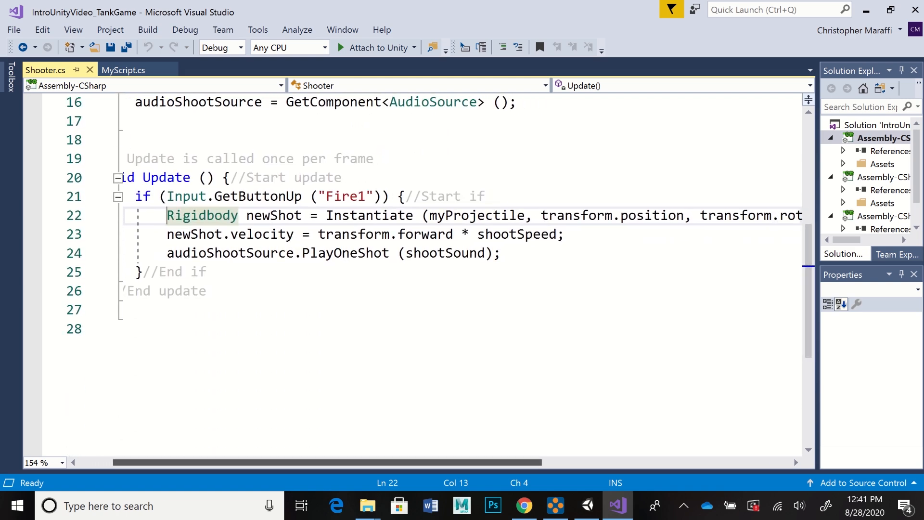
pyautogui.hscroll(1, 414, 274)
pyautogui.hscroll(1, 414, 274)
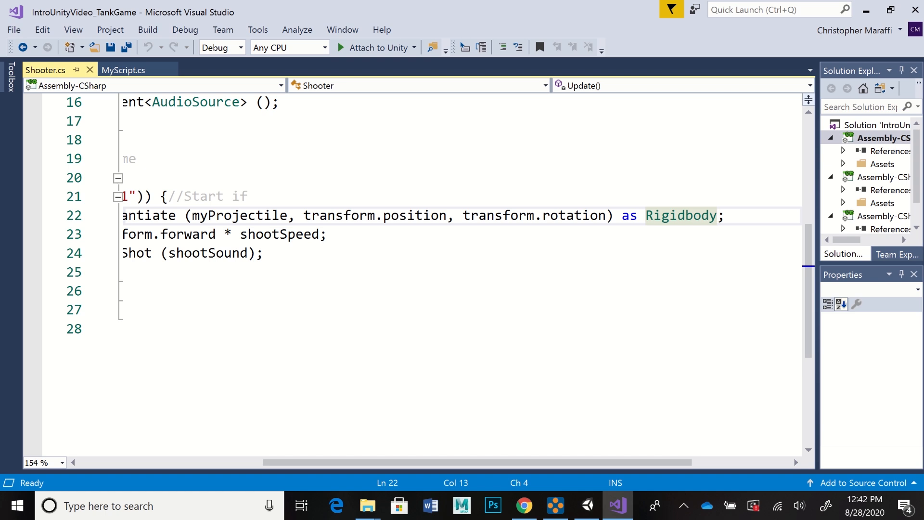
pyautogui.moveTo(478, 463); pyautogui.dragTo(317, 462)
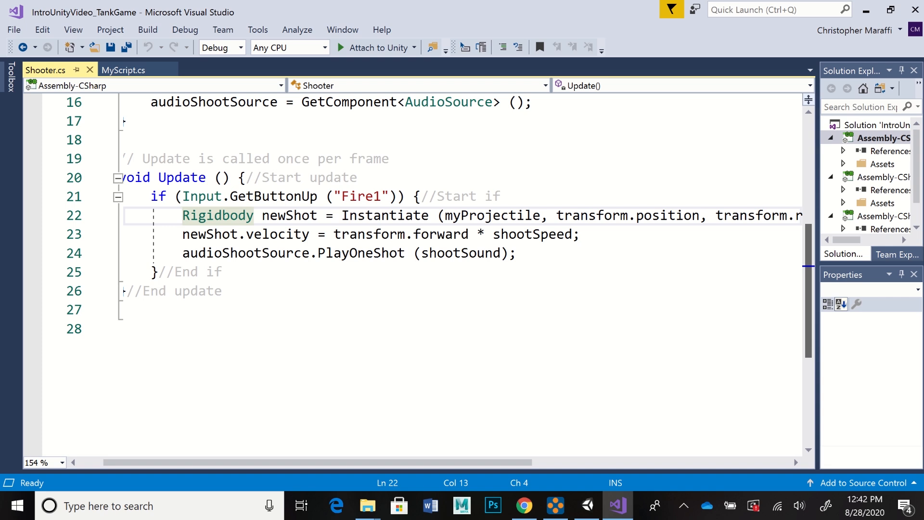
# Step: Compare the script's global variables with their uses in the Start and Update functions, ending back at line 1
pyautogui.scroll(1, 414, 274)
pyautogui.scroll(3, 414, 274)
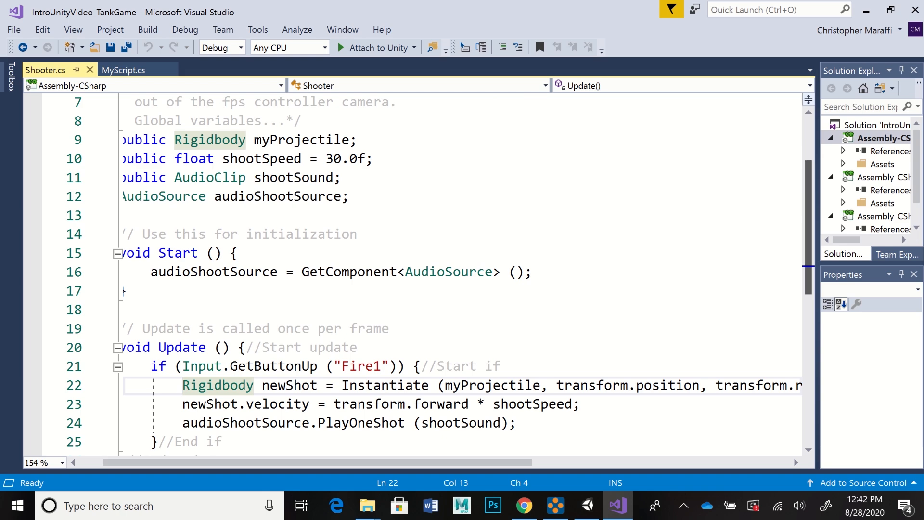
pyautogui.scroll(-2, 439, 263)
pyautogui.scroll(3, 439, 263)
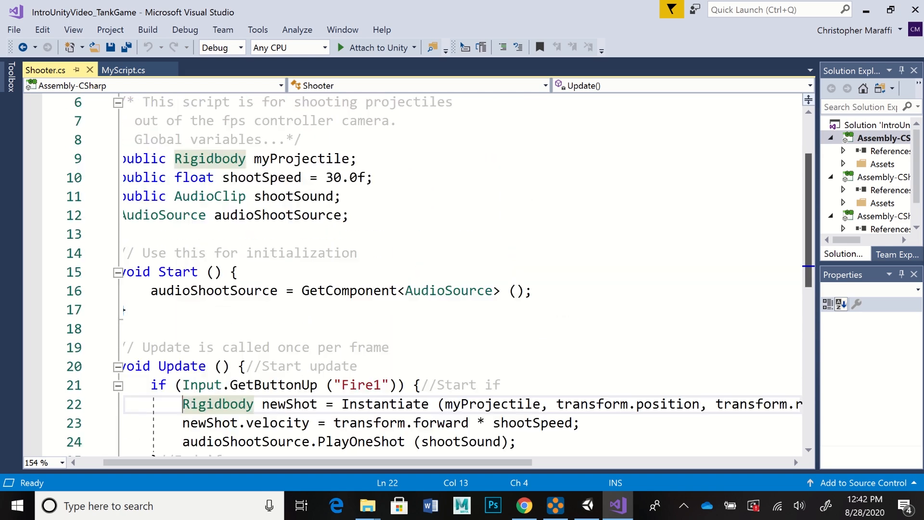
pyautogui.scroll(-2, 439, 262)
pyautogui.scroll(-1, 439, 262)
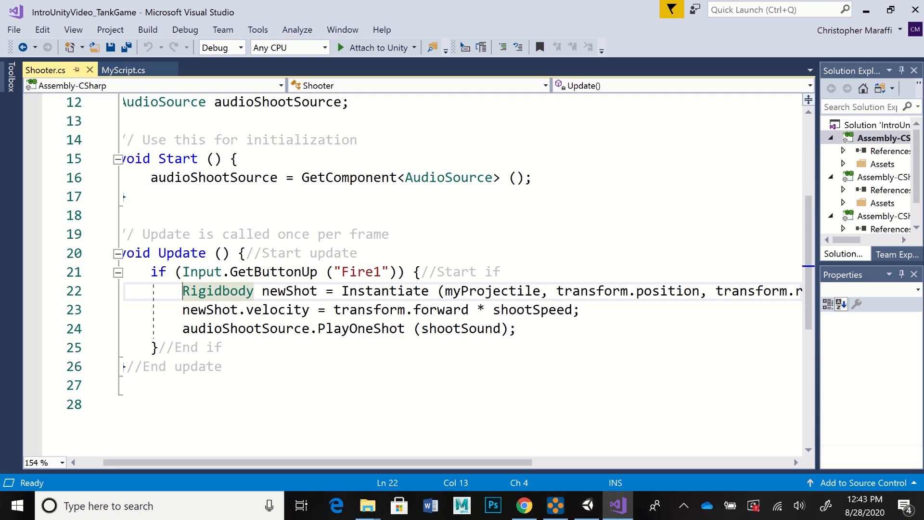
pyautogui.scroll(3, 419, 274)
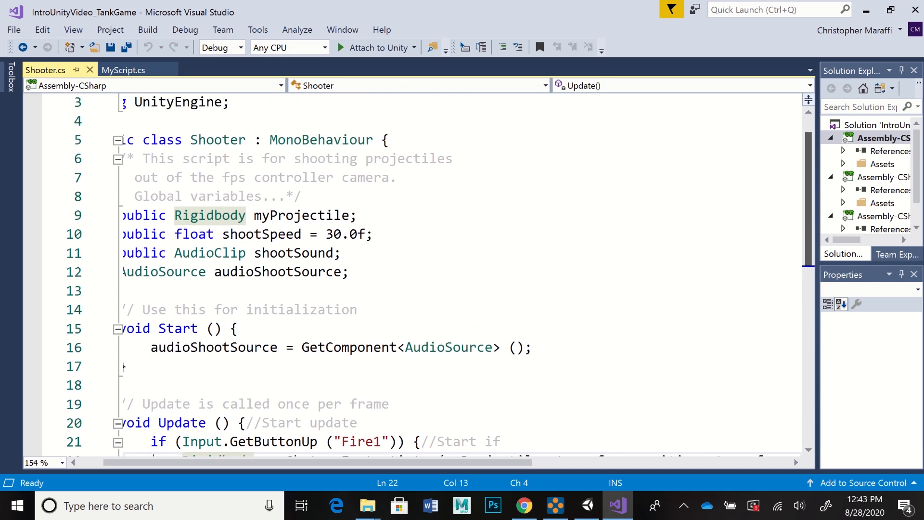
pyautogui.scroll(-3, 419, 275)
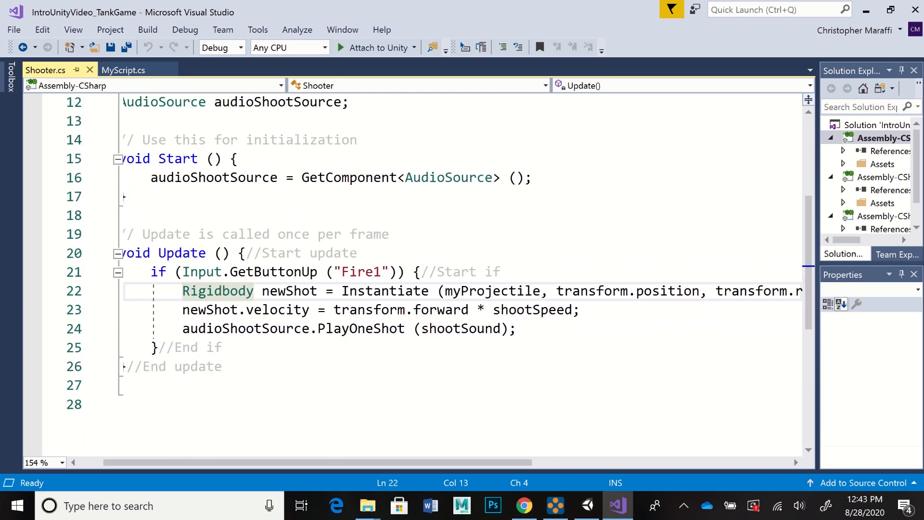
pyautogui.hscroll(-2, 419, 274)
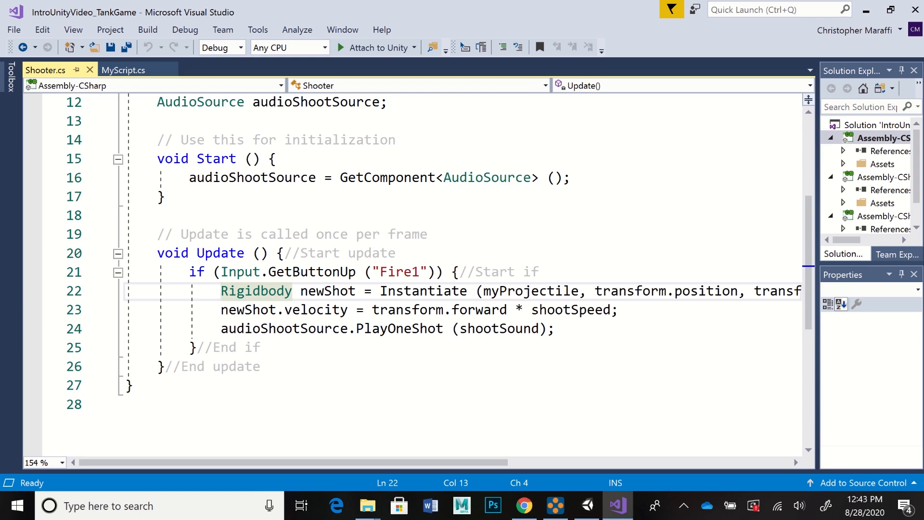
pyautogui.moveTo(809, 263); pyautogui.dragTo(808, 184)
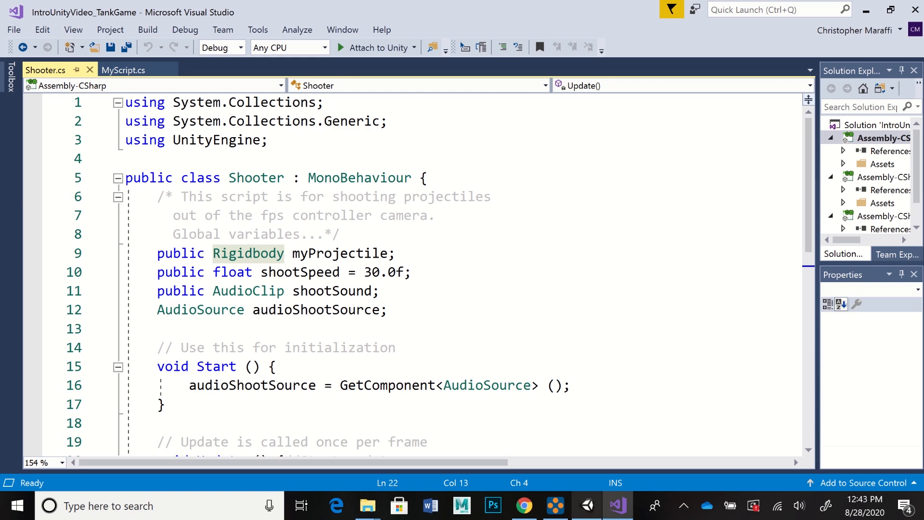
# Step: Switch to Unity and set Shoot Speed to 5 in FirstPersonCharacter's Shooter component
pyautogui.click(587, 506)
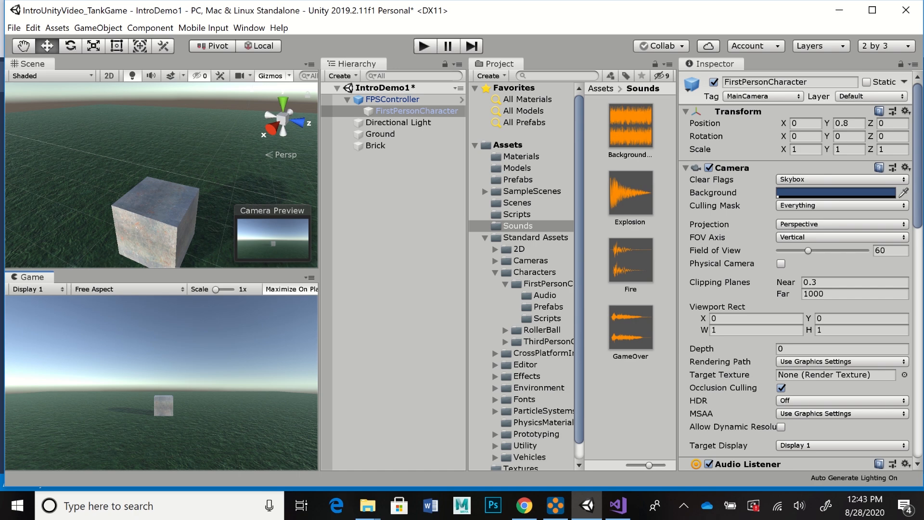
pyautogui.scroll(-15, 796, 270)
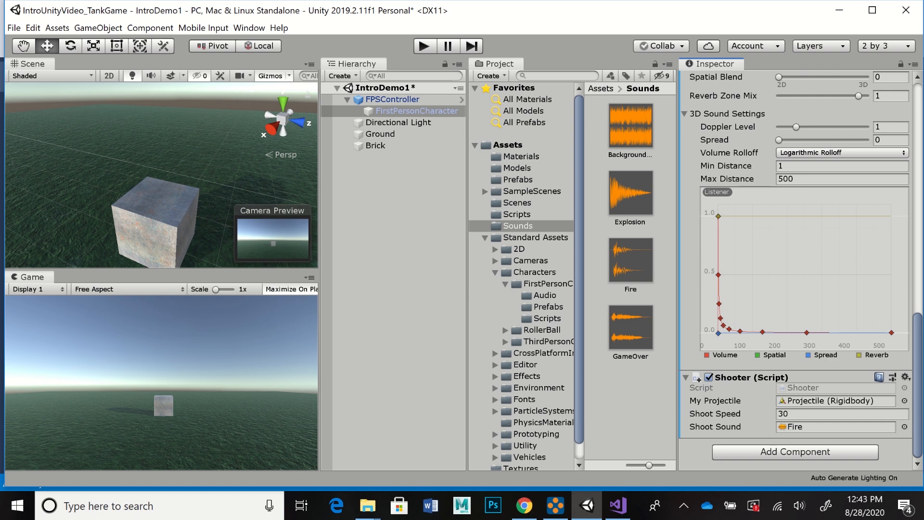
pyautogui.click(818, 413)
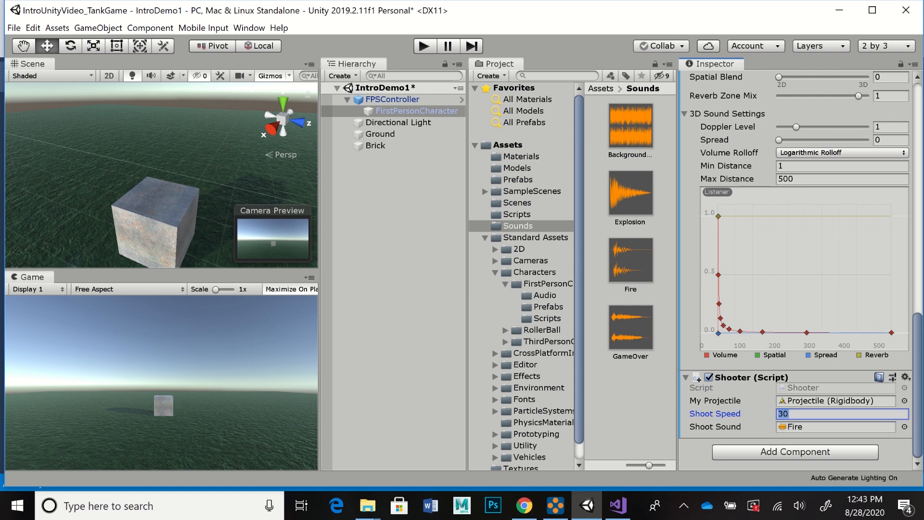
pyautogui.write('5')
# Step: Play-test the reduced shoot speed by firing projectiles toward the brick cube, and stop play mode
pyautogui.click(424, 46)
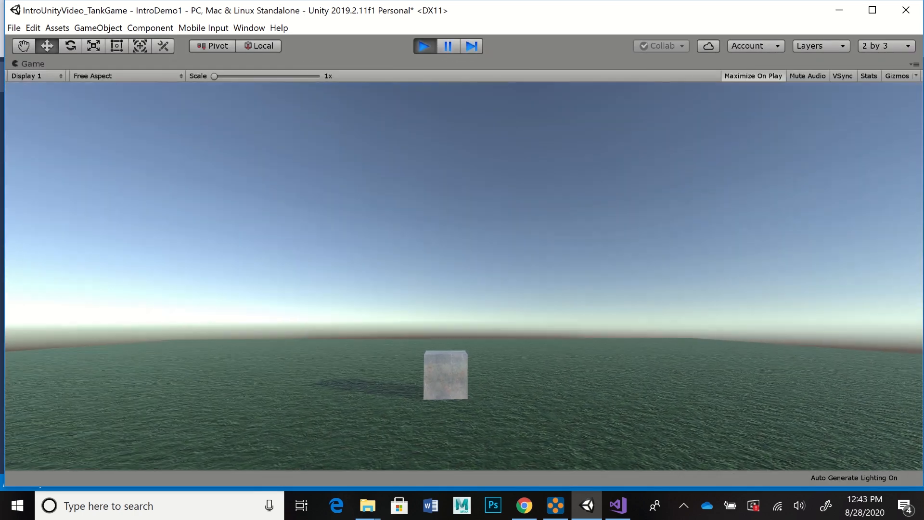
pyautogui.click(464, 275)
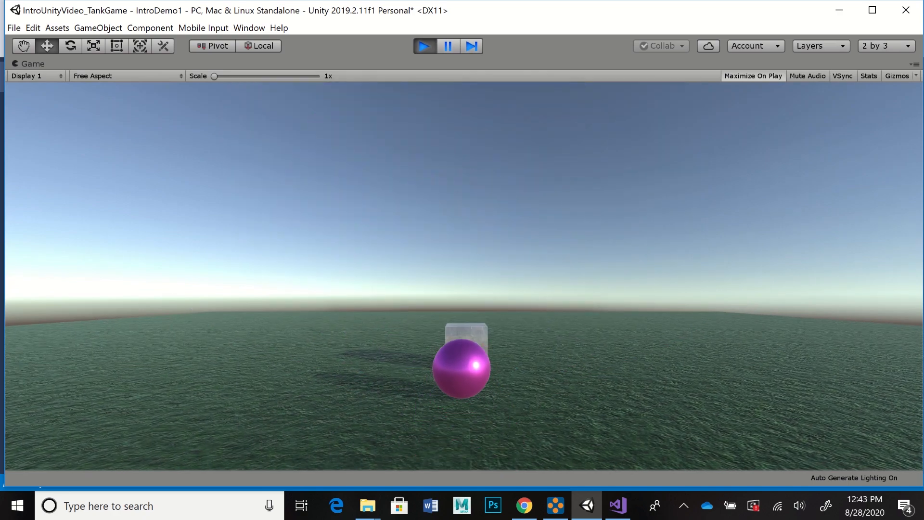
pyautogui.click(463, 275)
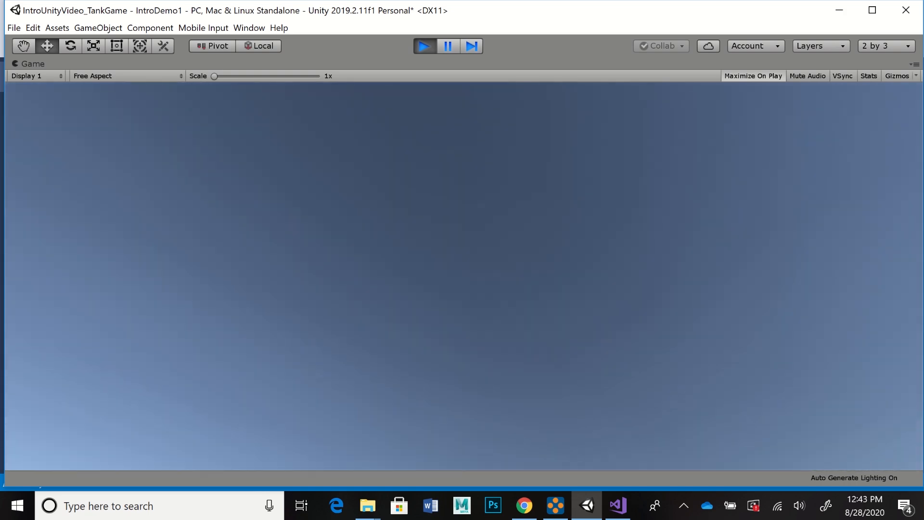
pyautogui.hotkey('ctrl', 'p')
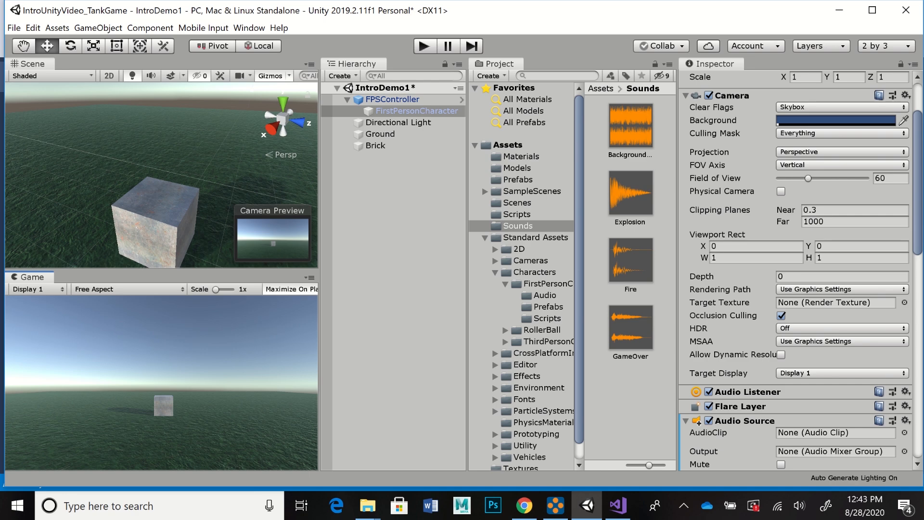
# Step: Set Shoot Speed to 30 in FirstPersonCharacter's Shooter component and return to the Scene view
pyautogui.scroll(-10, 796, 269)
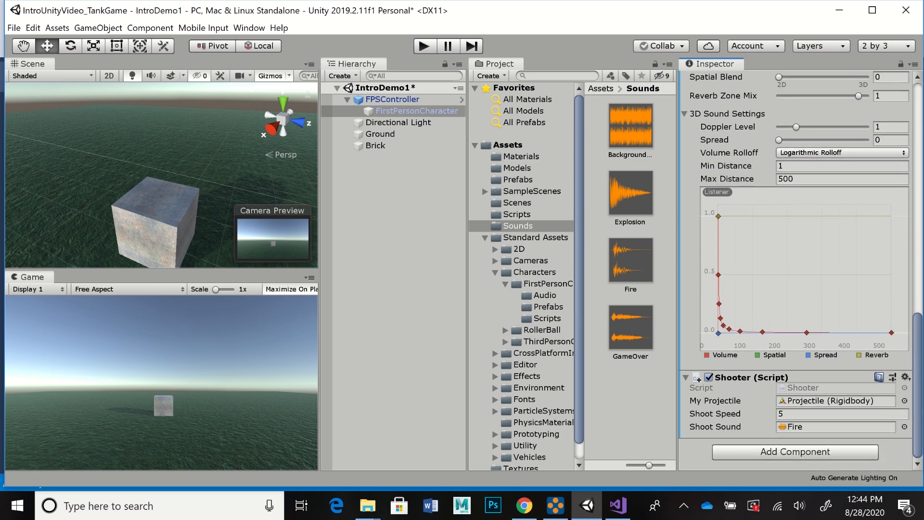
pyautogui.click(841, 413)
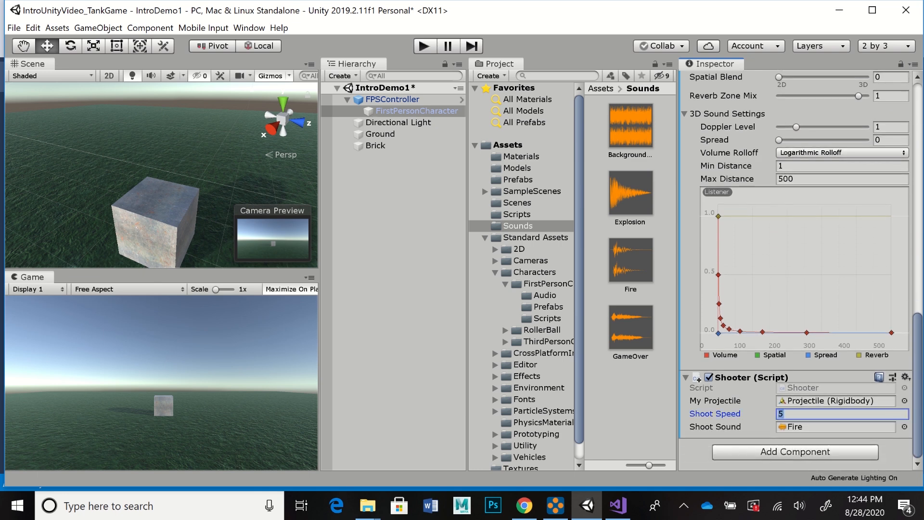
pyautogui.write('30')
pyautogui.scroll(15, 796, 269)
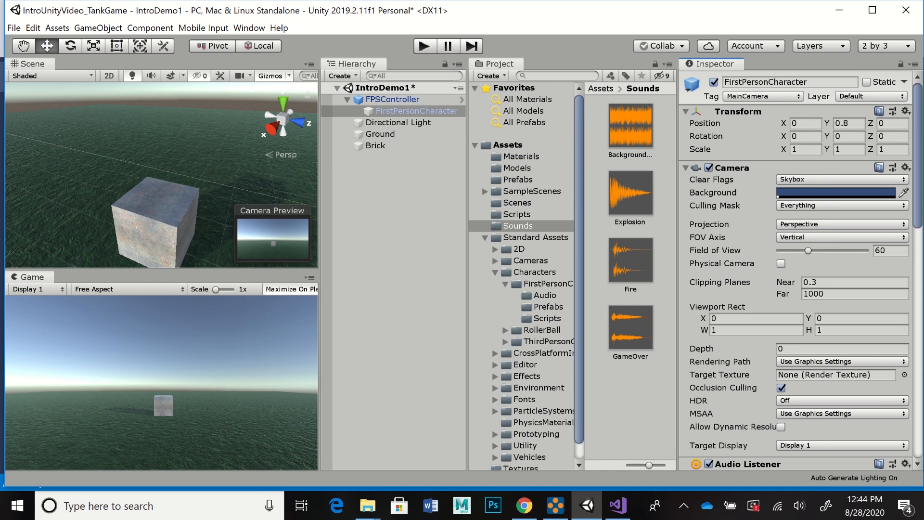
pyautogui.click(32, 64)
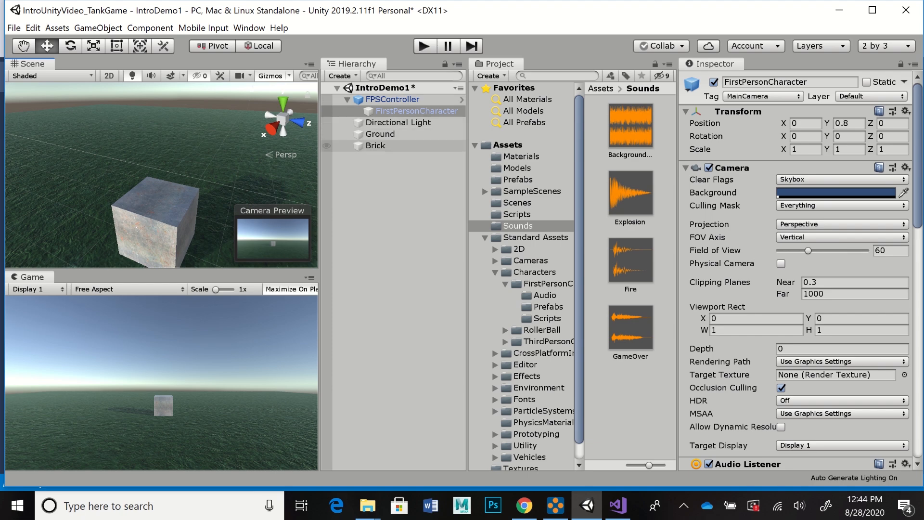
# Step: Duplicate the Brick cube in the scene
pyautogui.click(375, 146)
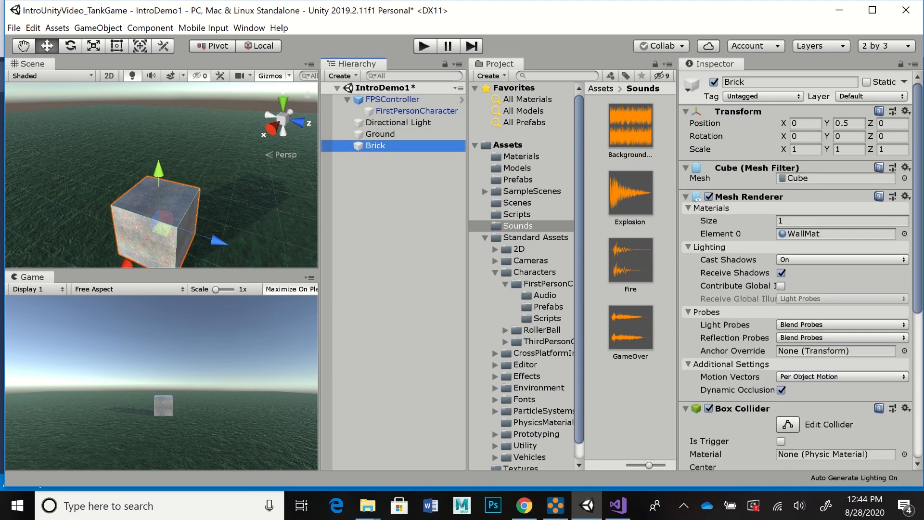
pyautogui.moveTo(178, 200); pyautogui.dragTo(162, 132, button='middle')
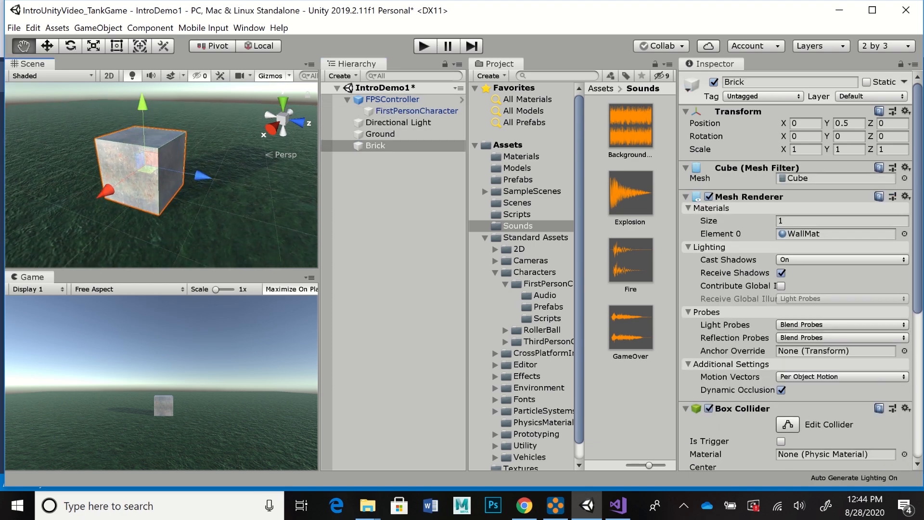
pyautogui.keyDown('alt'); pyautogui.moveTo(162, 133); pyautogui.dragTo(207, 126); pyautogui.keyUp('alt')
pyautogui.moveTo(144, 171); pyautogui.dragTo(63, 140, button='middle')
pyautogui.scroll(-1, 63, 140)
pyautogui.moveTo(145, 168)
pyautogui.keyDown('alt'); pyautogui.mouseDown(button='right')
pyautogui.moveTo(91, 165)
pyautogui.moveTo(141, 168)
pyautogui.mouseUp(button='right'); pyautogui.keyUp('alt')
pyautogui.keyDown('alt'); pyautogui.moveTo(183, 192); pyautogui.dragTo(187, 193, button='middle'); pyautogui.keyUp('alt')
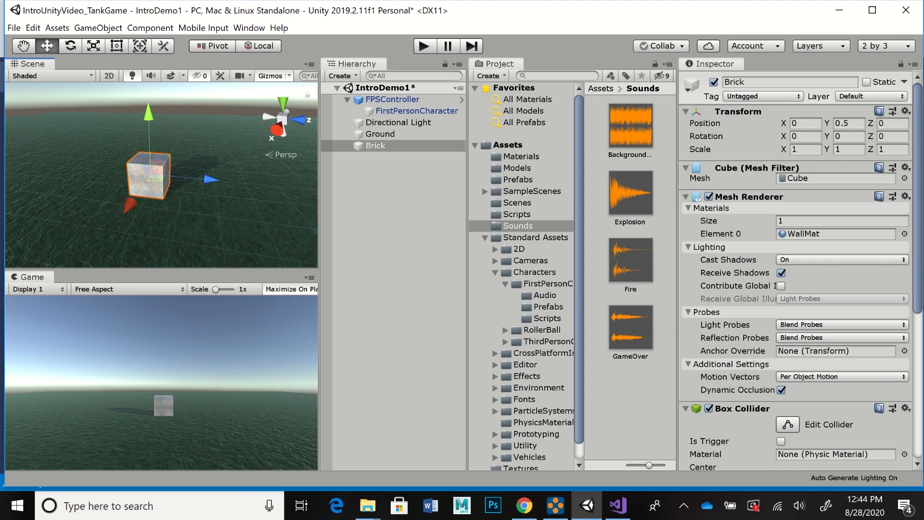
pyautogui.click(33, 28)
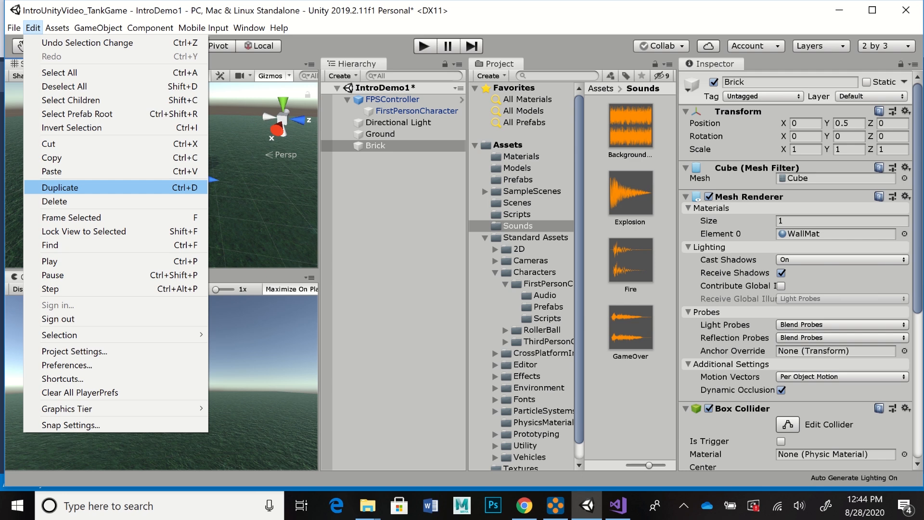
pyautogui.click(72, 187)
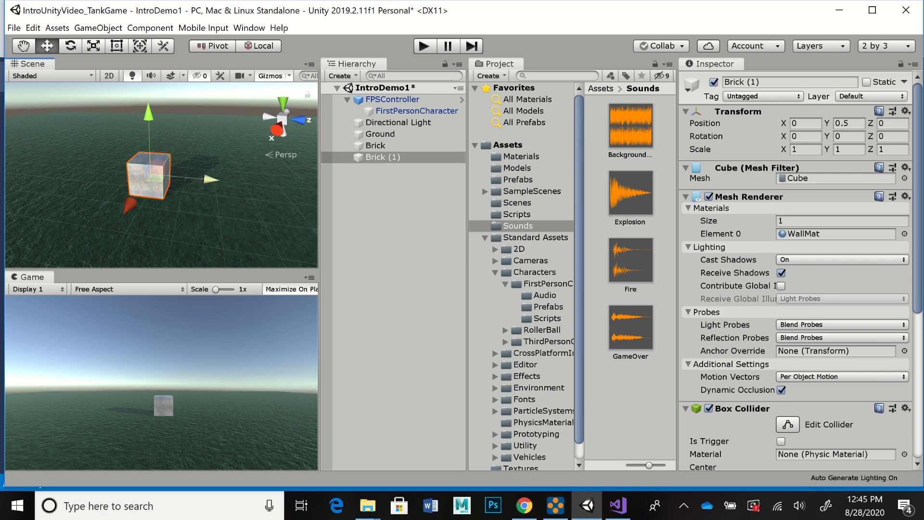
# Step: Move the duplicated brick along the Z axis with snapping to Z 1, flush against the original brick
pyautogui.moveTo(211, 179); pyautogui.dragTo(298, 188)
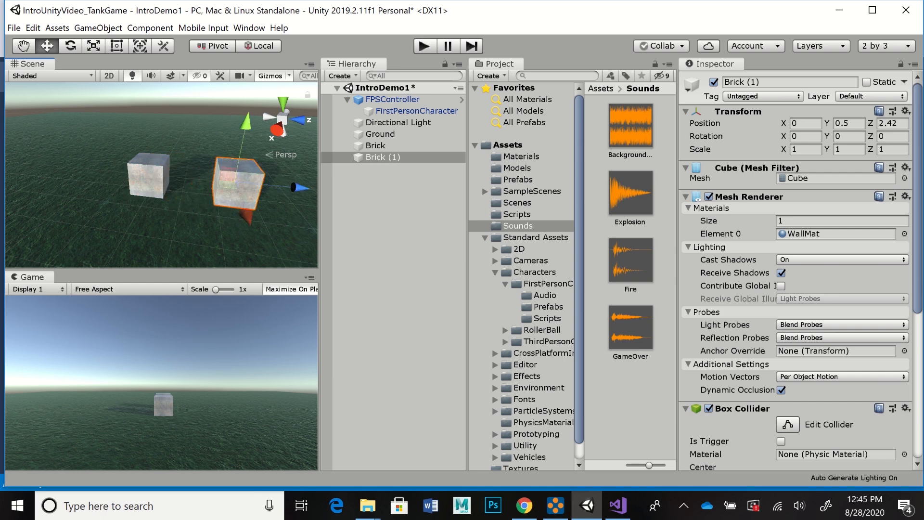
pyautogui.hotkey('ctrl', 'z')
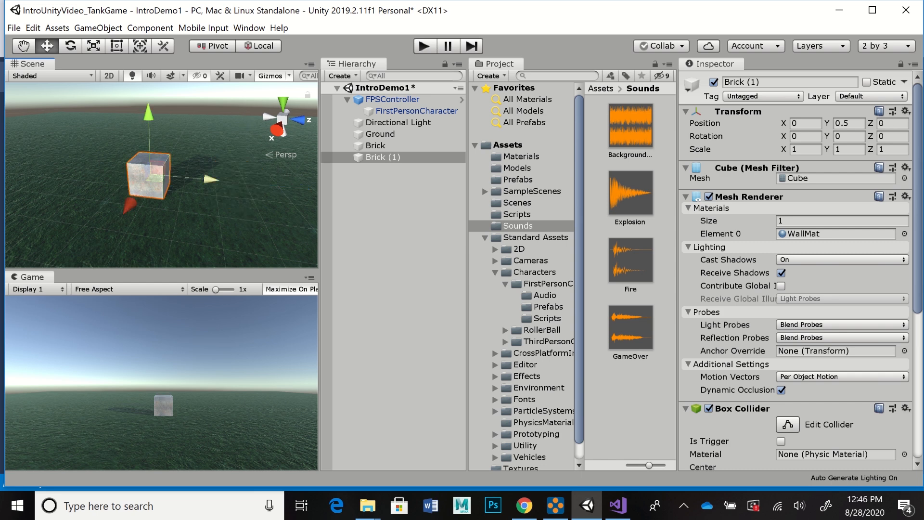
pyautogui.keyDown('ctrl'); pyautogui.moveTo(211, 179); pyautogui.dragTo(246, 181); pyautogui.keyUp('ctrl')
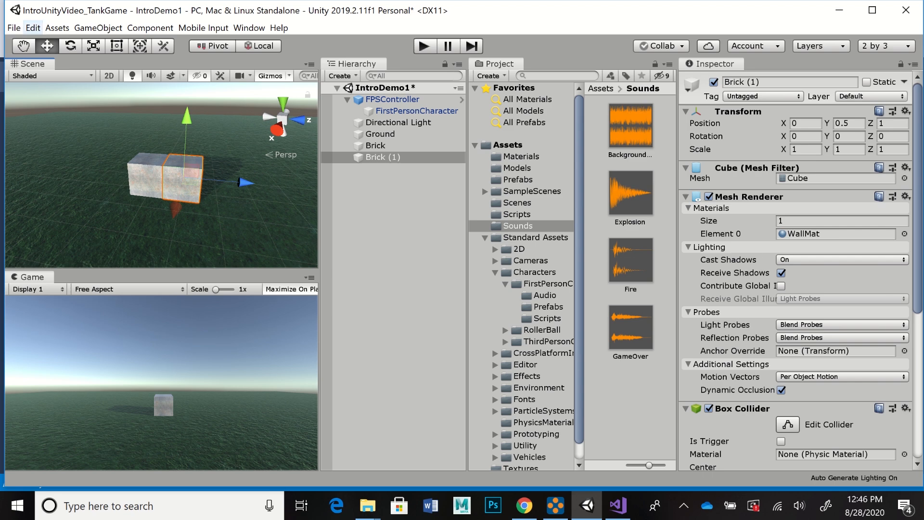
# Step: Review the snap settings for the move, scale and rotation increments, and close them
pyautogui.click(32, 27)
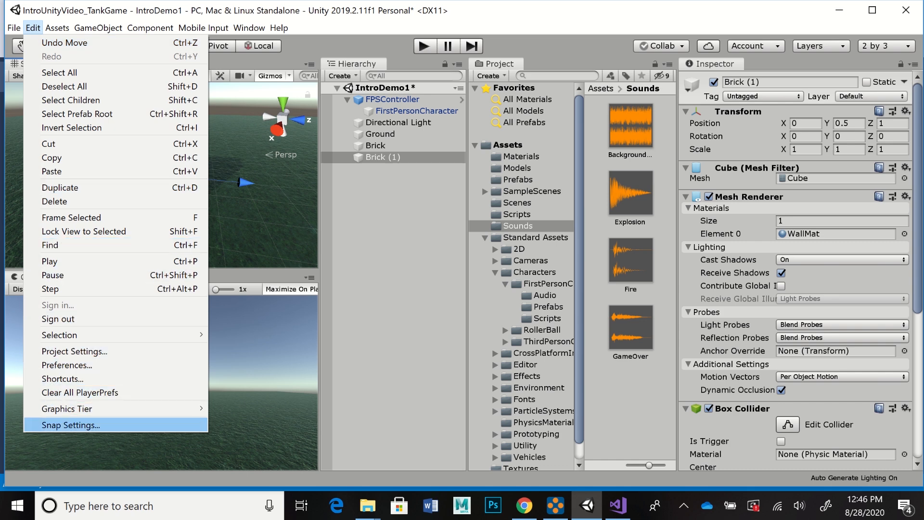
pyautogui.click(70, 425)
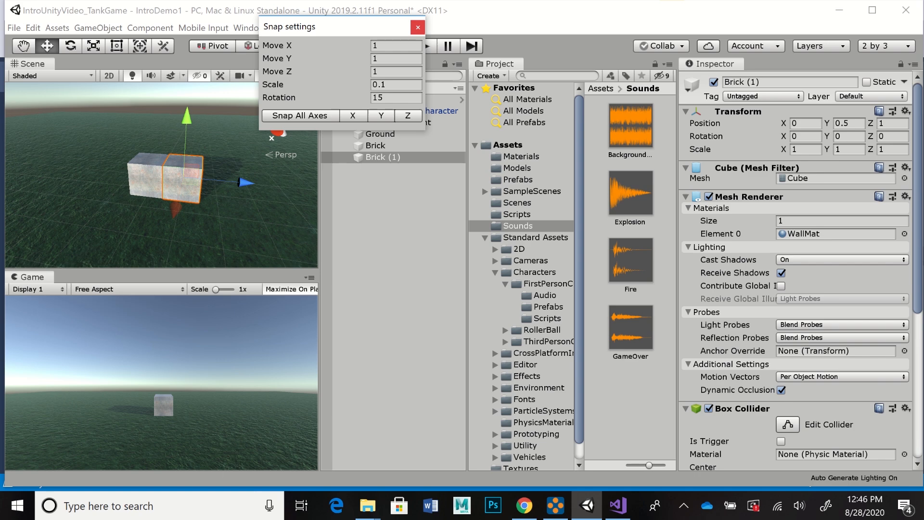
pyautogui.click(417, 27)
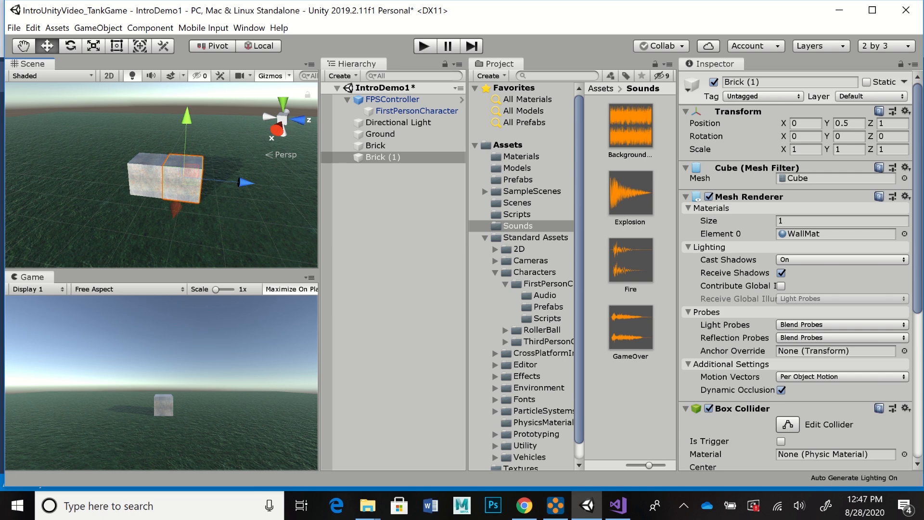
# Step: Extend the brick row with three more duplicates, snapping them along the Z axis to Z 2, 3 and 4
pyautogui.hotkey('ctrl', 'd')
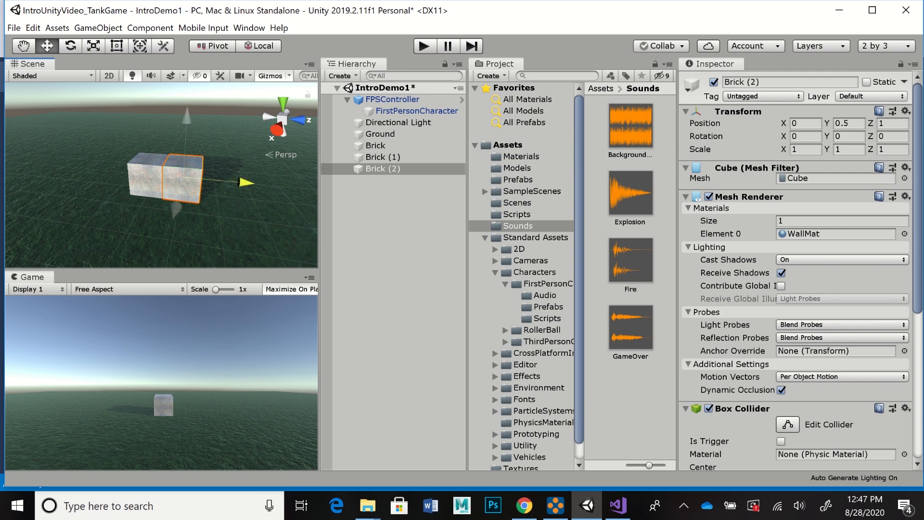
pyautogui.keyDown('ctrl'); pyautogui.moveTo(244, 182); pyautogui.dragTo(283, 186); pyautogui.keyUp('ctrl')
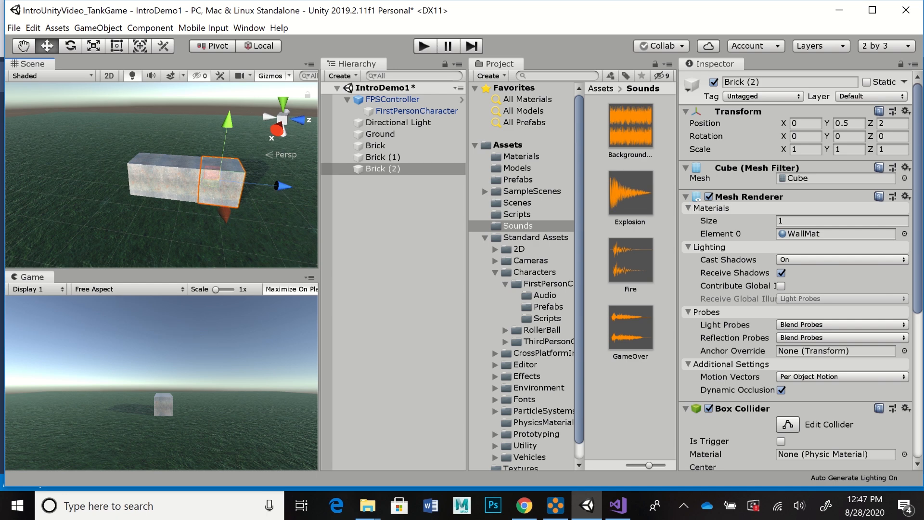
pyautogui.click(33, 27)
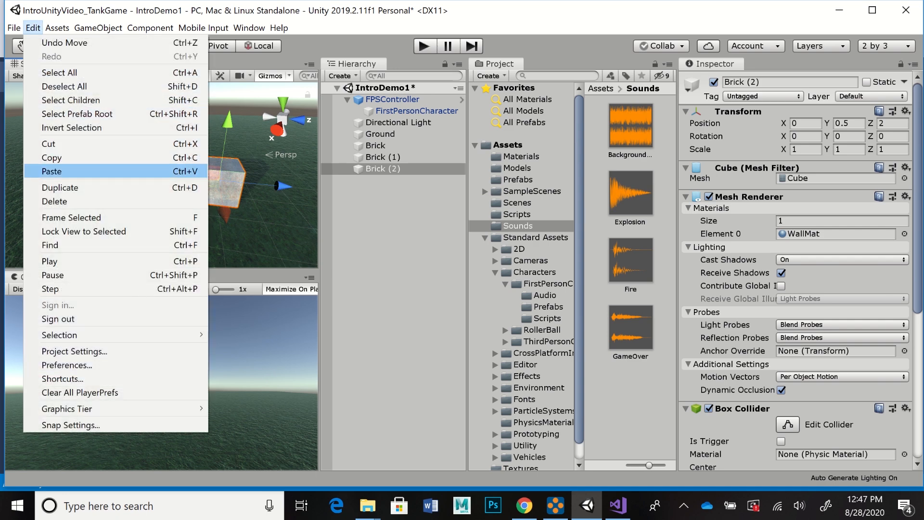
pyautogui.click(60, 187)
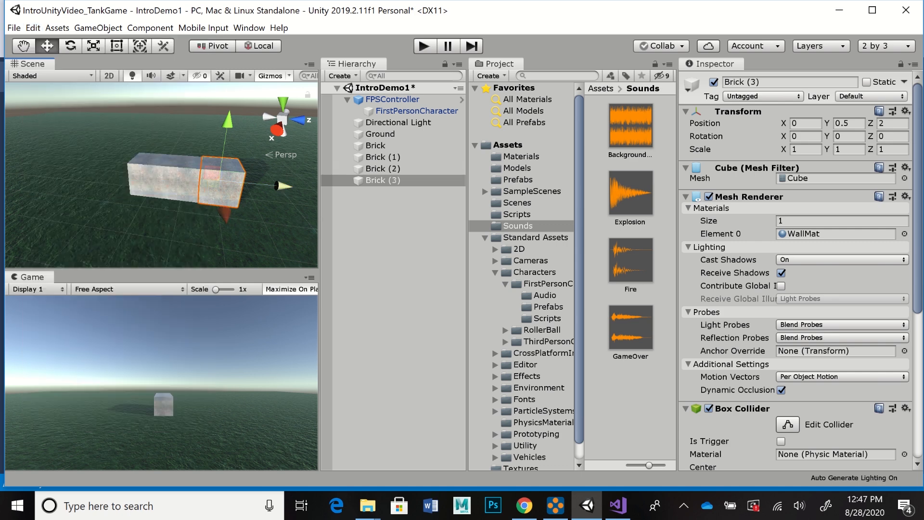
pyautogui.keyDown('ctrl'); pyautogui.moveTo(283, 186); pyautogui.dragTo(311, 189); pyautogui.keyUp('ctrl')
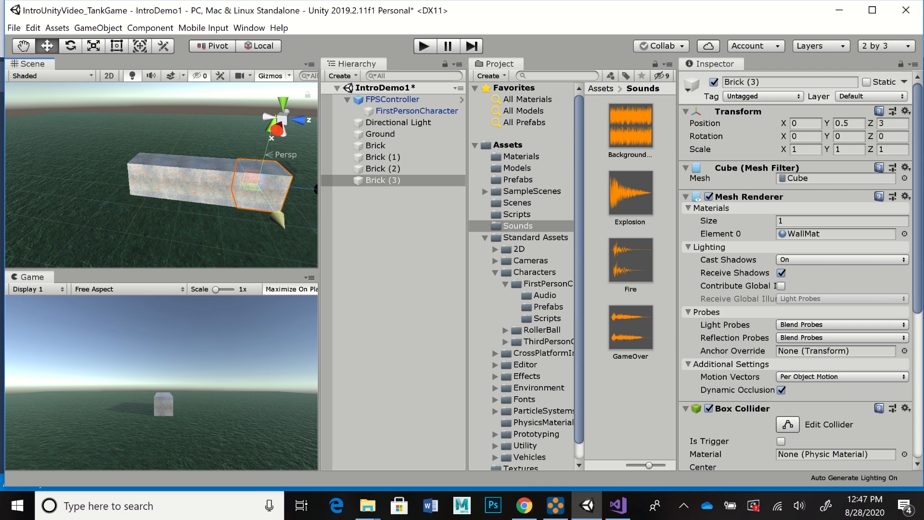
pyautogui.hotkey('ctrl', 'd')
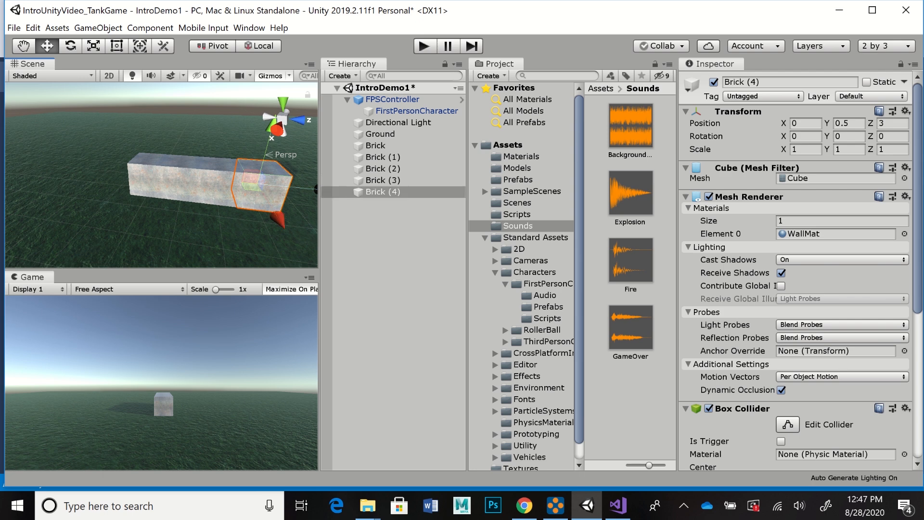
pyautogui.keyDown('ctrl'); pyautogui.moveTo(311, 189); pyautogui.dragTo(349, 192); pyautogui.keyUp('ctrl')
pyautogui.keyDown('alt'); pyautogui.moveTo(260, 207); pyautogui.dragTo(187, 203, button='middle'); pyautogui.keyUp('alt')
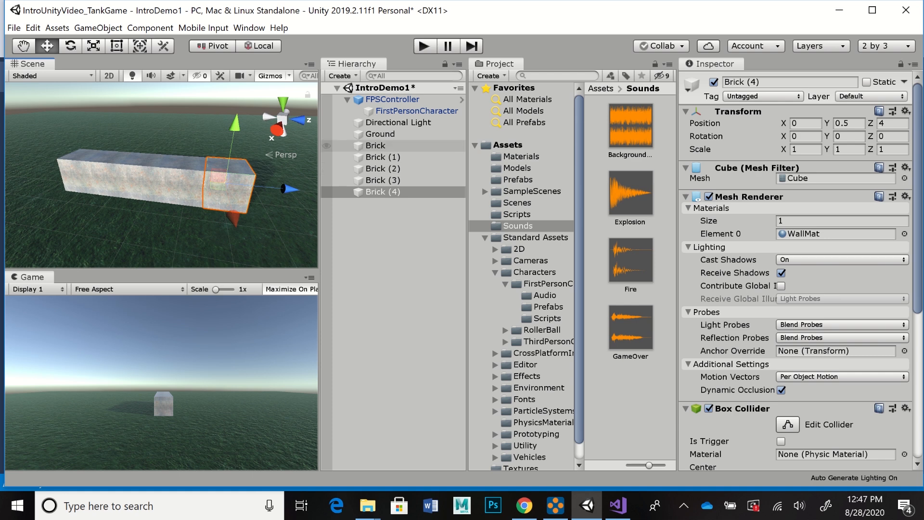
# Step: Create an empty game object at the root of the scene hierarchy and name it Bricks
pyautogui.click(375, 145)
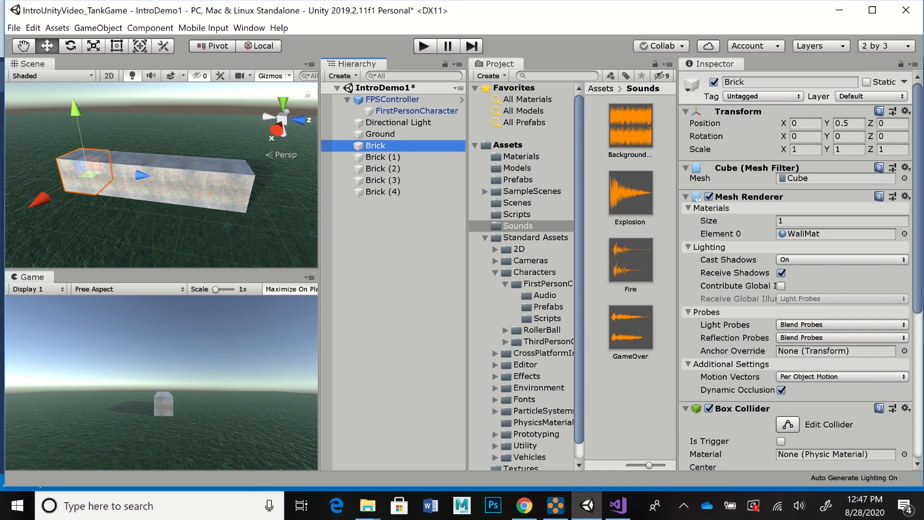
pyautogui.click(388, 232)
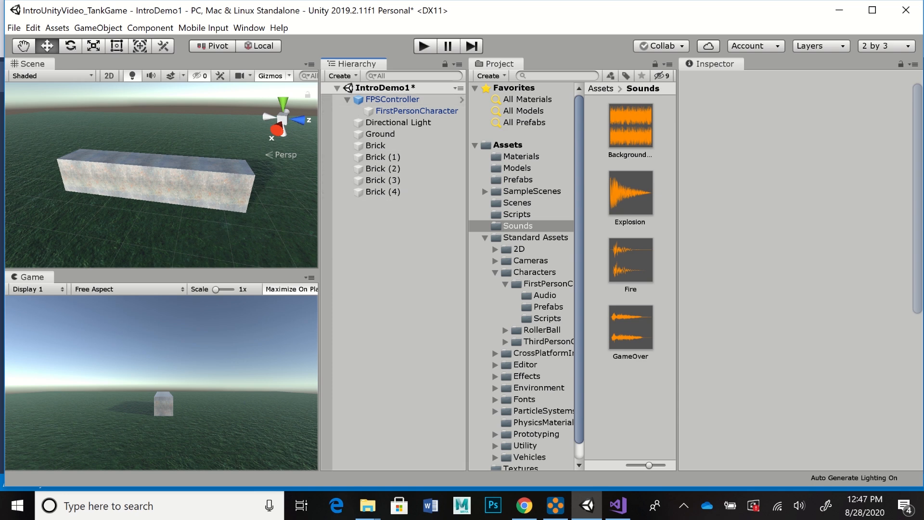
pyautogui.click(342, 76)
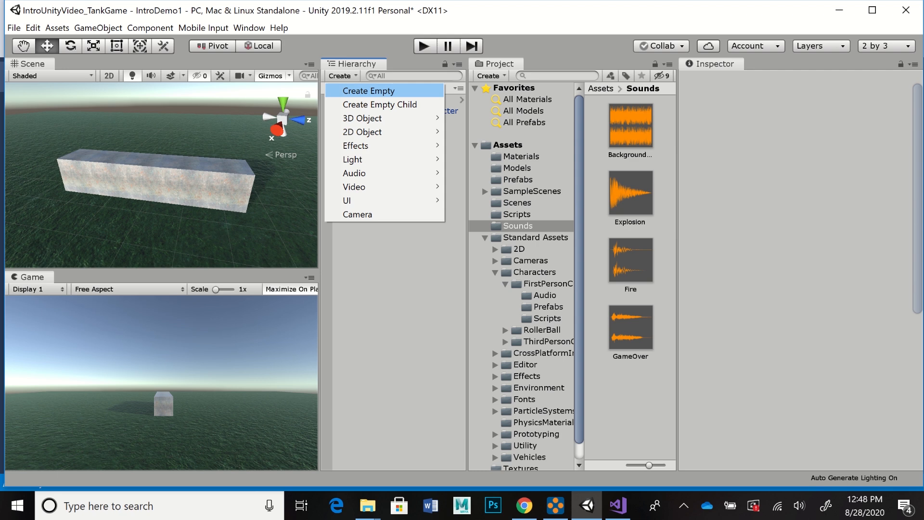
pyautogui.click(369, 90)
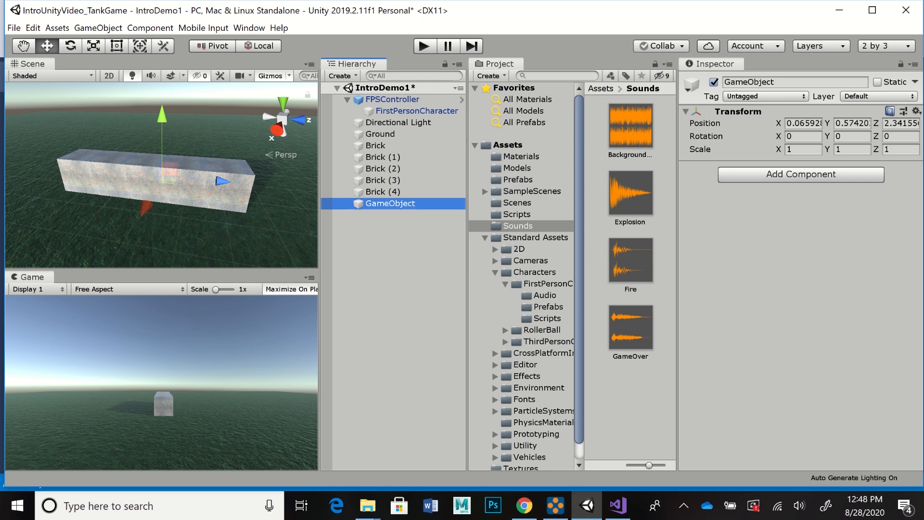
pyautogui.click(789, 82)
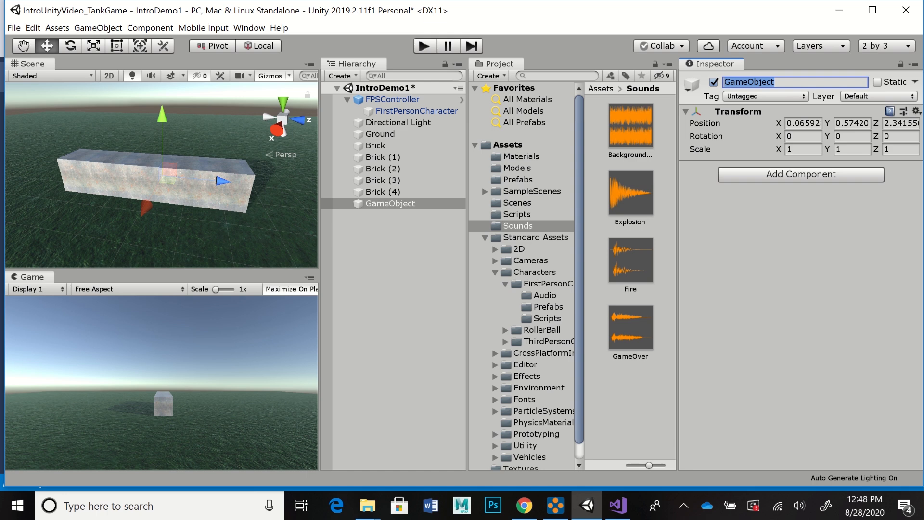
pyautogui.write('Br')
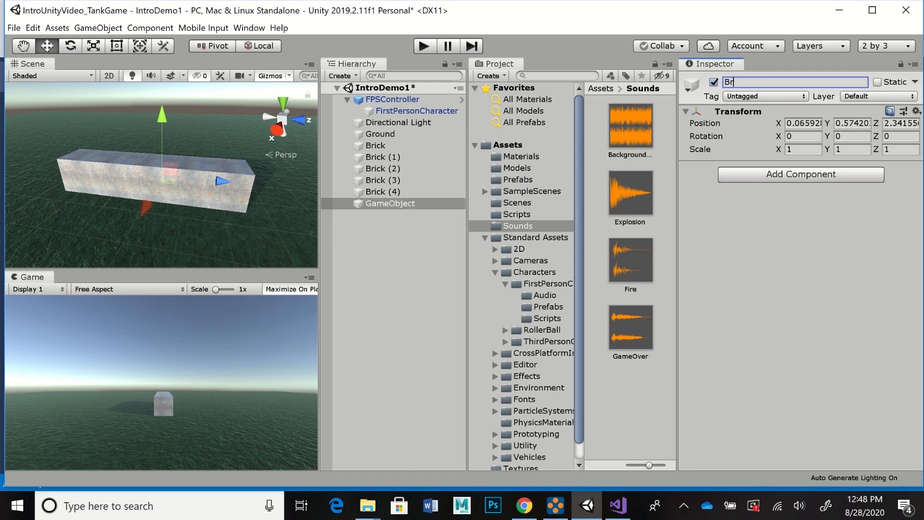
pyautogui.write('icks')
pyautogui.press('Return')
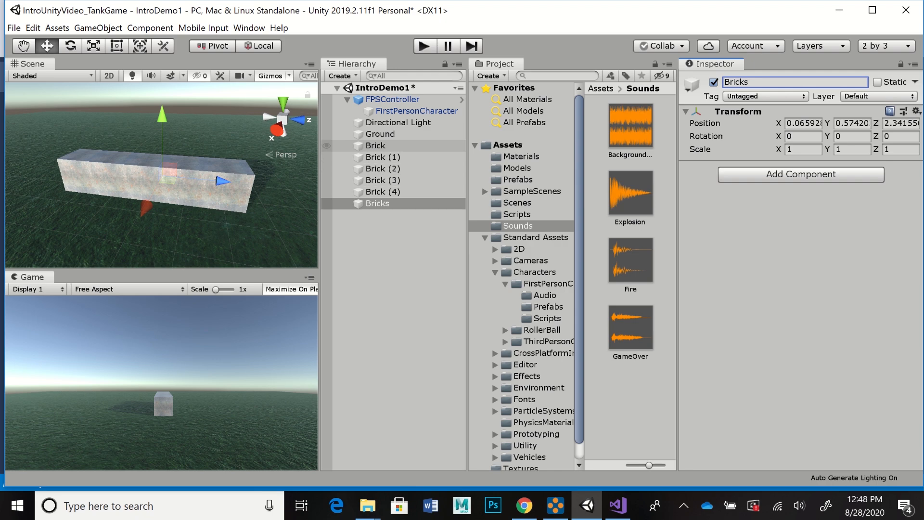
# Step: Make all five bricks, from Brick through Brick (4), children of the Bricks object and check the nested hierarchy
pyautogui.click(375, 145)
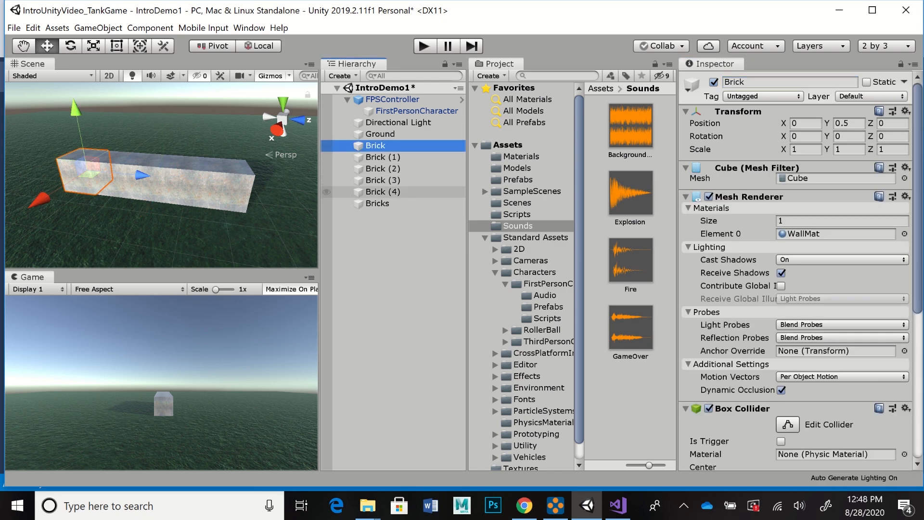
pyautogui.keyDown('shift'); pyautogui.click(382, 192); pyautogui.keyUp('shift')
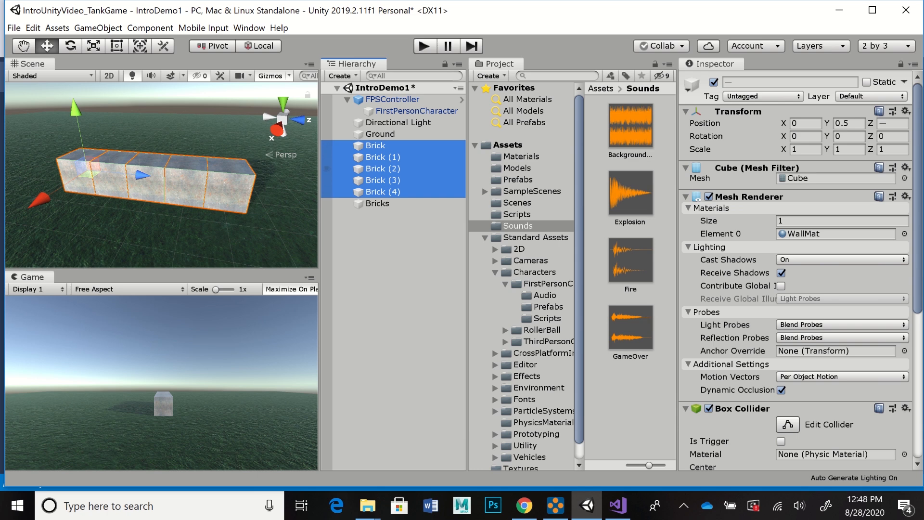
pyautogui.moveTo(382, 168); pyautogui.dragTo(383, 203)
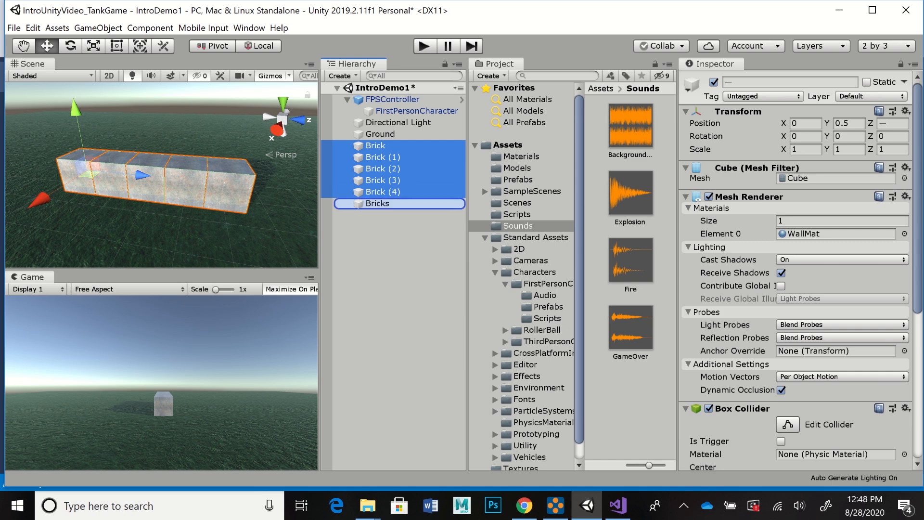
pyautogui.moveTo(383, 203); pyautogui.dragTo(383, 203)
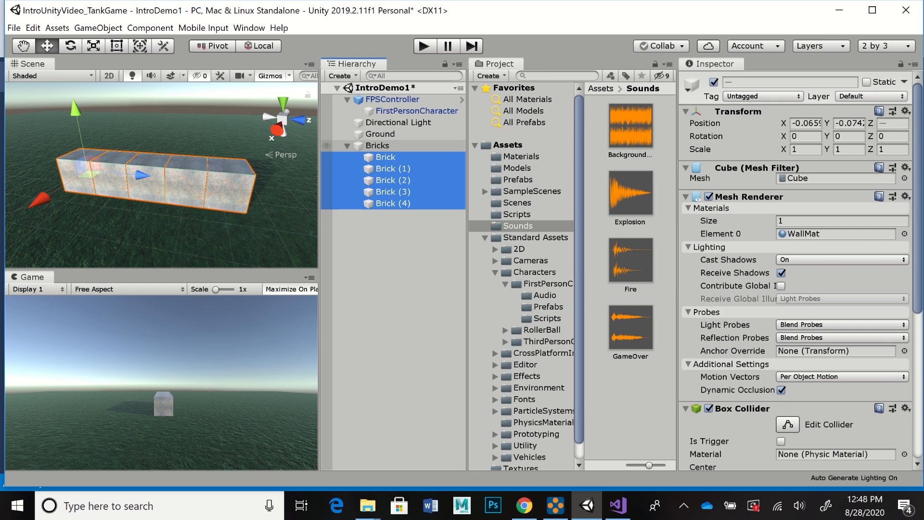
pyautogui.click(347, 145)
pyautogui.click(347, 145)
pyautogui.click(347, 146)
pyautogui.click(347, 145)
# Step: Duplicate the Bricks group and raise the copy with snapping to Y 1.57 as a second row of the wall
pyautogui.click(377, 145)
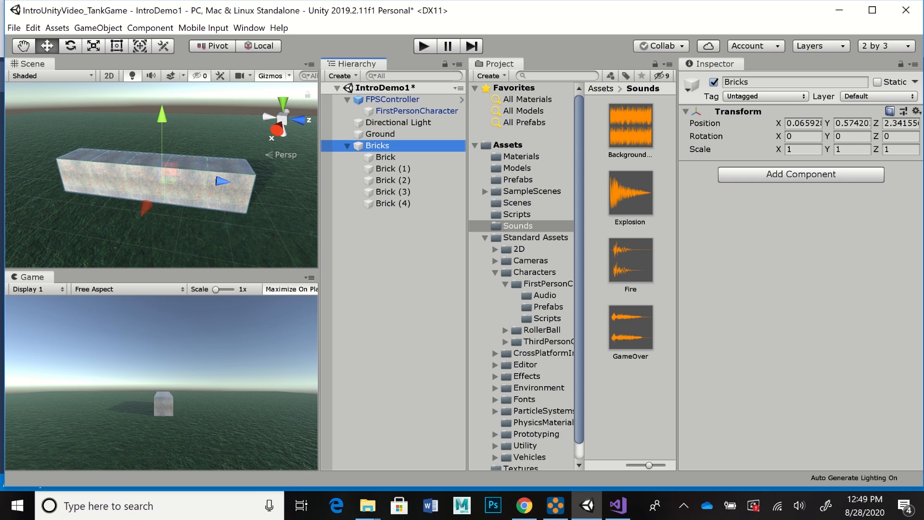
pyautogui.hotkey('ctrl', 'd')
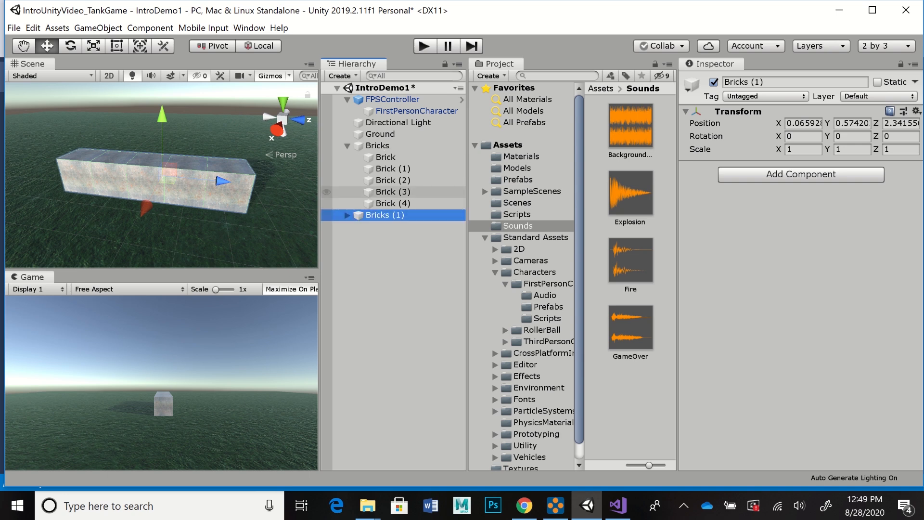
pyautogui.press('Right')
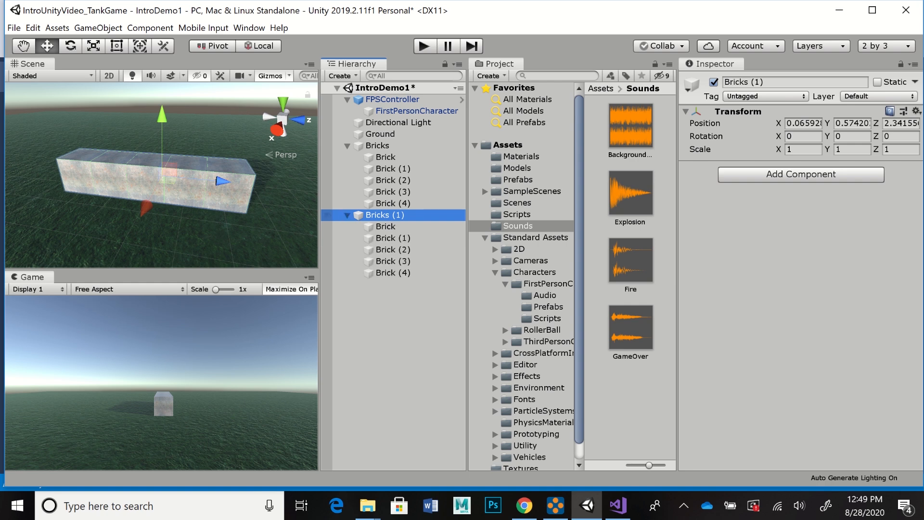
pyautogui.press('Left')
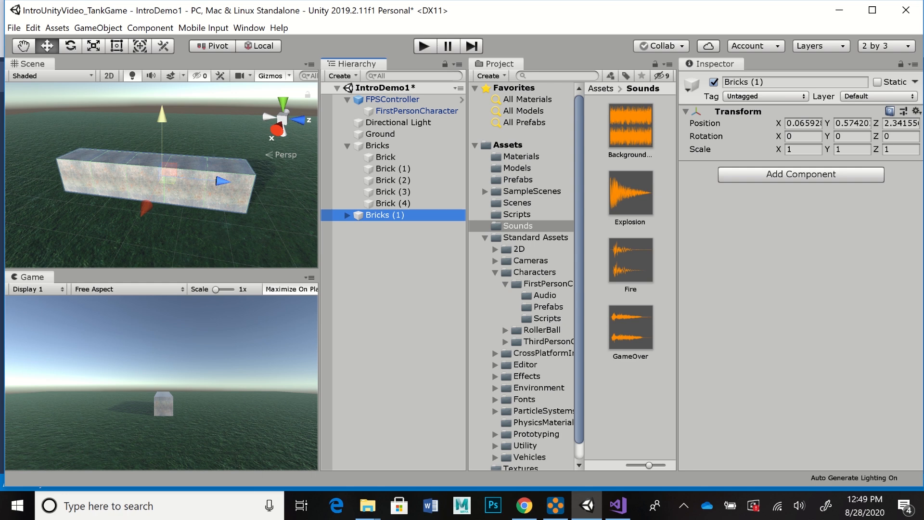
pyautogui.moveTo(163, 115); pyautogui.dragTo(162, 79)
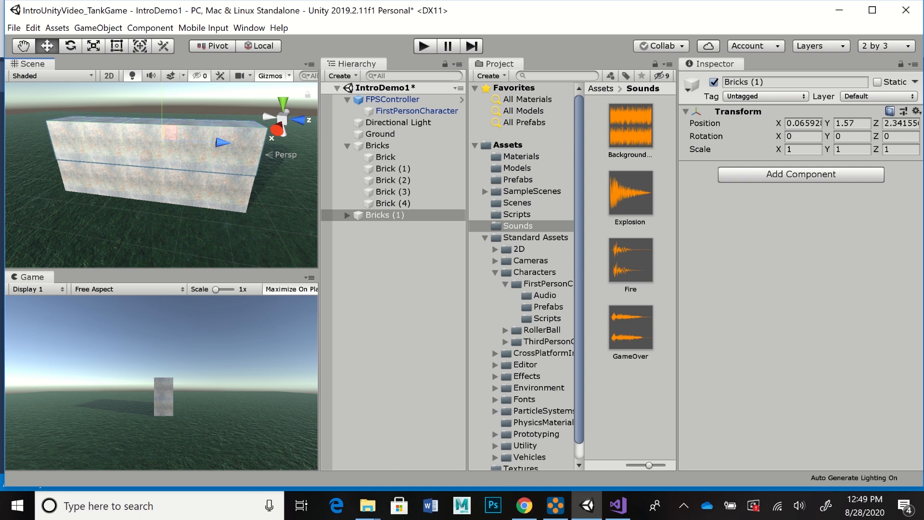
# Step: Duplicate the Bricks (1) row and raise the copy with snapping to Y 2.57 as the third row of the wall
pyautogui.hotkey('ctrl', 'd')
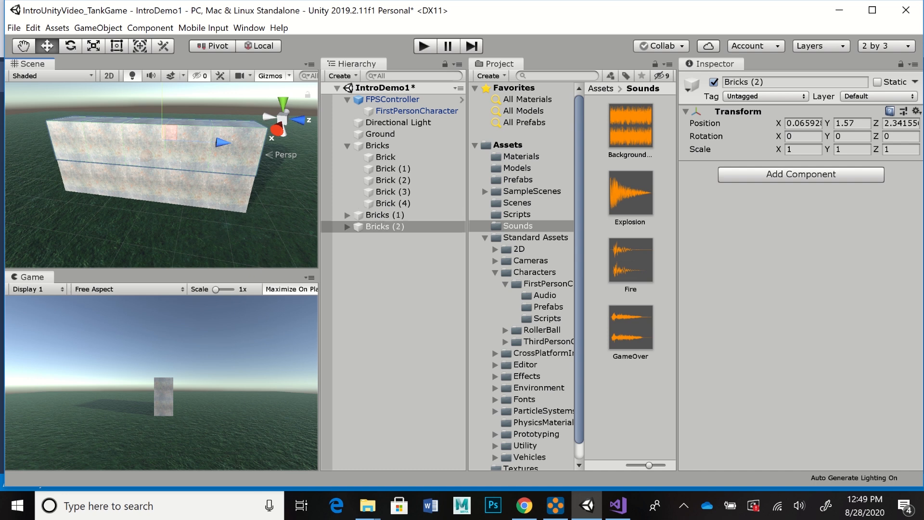
pyautogui.click(347, 227)
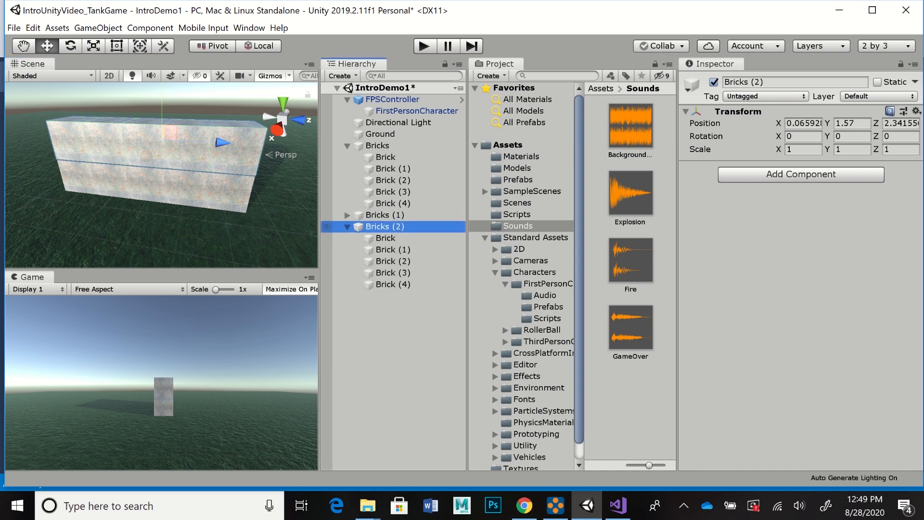
pyautogui.click(347, 226)
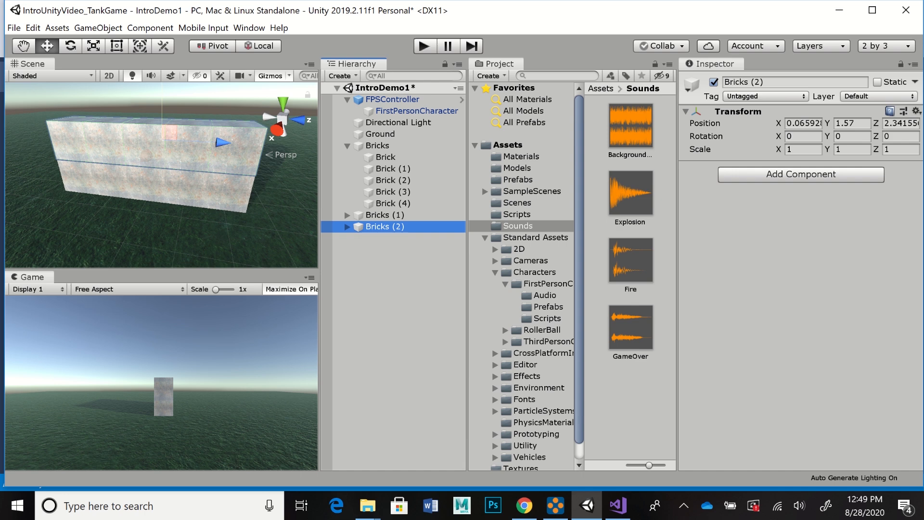
pyautogui.keyDown('ctrl'); pyautogui.moveTo(162, 113); pyautogui.dragTo(162, 69); pyautogui.keyUp('ctrl')
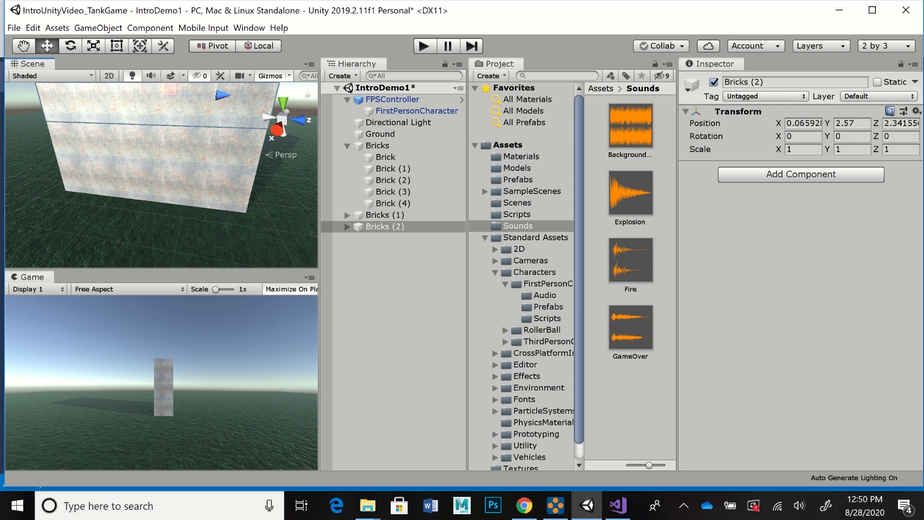
pyautogui.moveTo(164, 115); pyautogui.dragTo(162, 166, button='middle')
pyautogui.keyDown('alt'); pyautogui.moveTo(161, 166); pyautogui.dragTo(238, 163); pyautogui.keyUp('alt')
pyautogui.press('w')
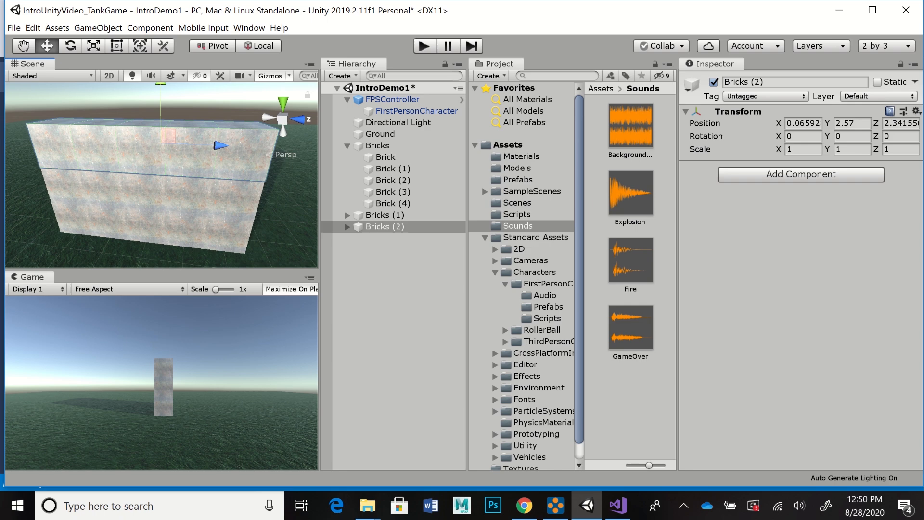
# Step: Examine the Box Collider and Rigidbody settings of the first brick in the Bricks group
pyautogui.click(377, 145)
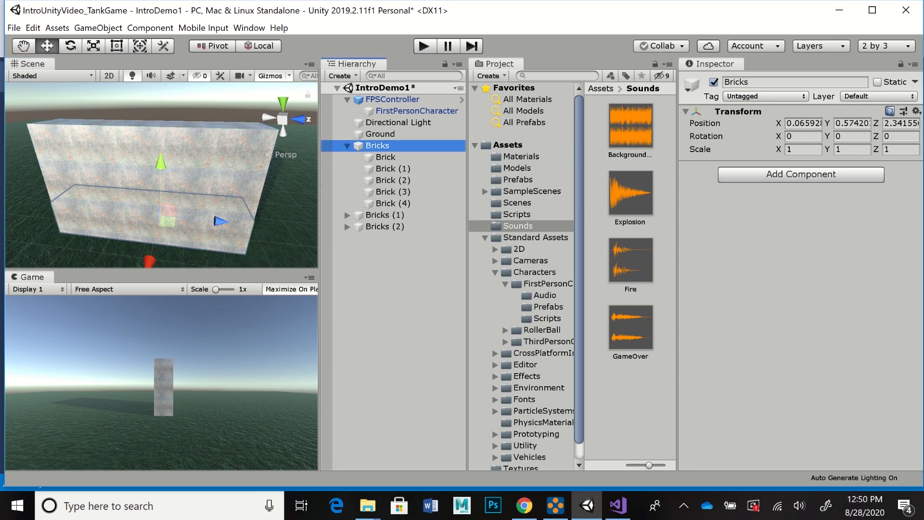
pyautogui.click(385, 158)
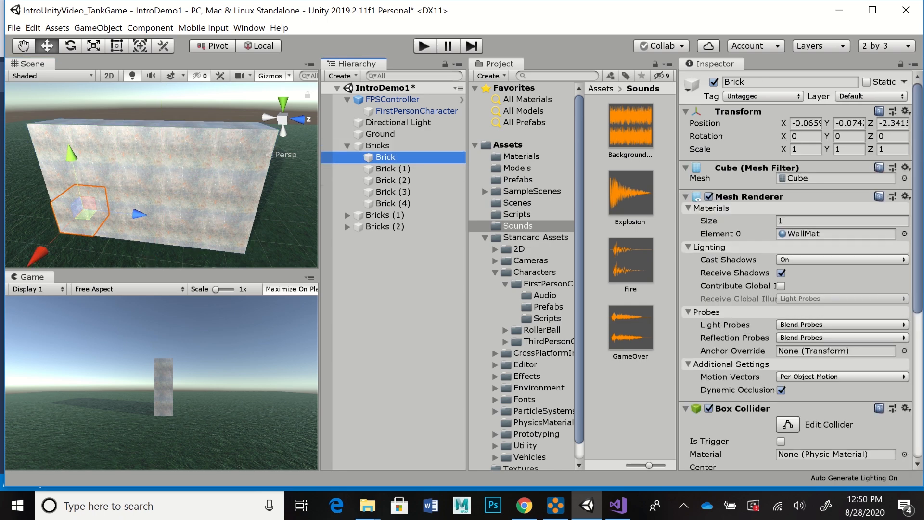
pyautogui.scroll(-10, 796, 270)
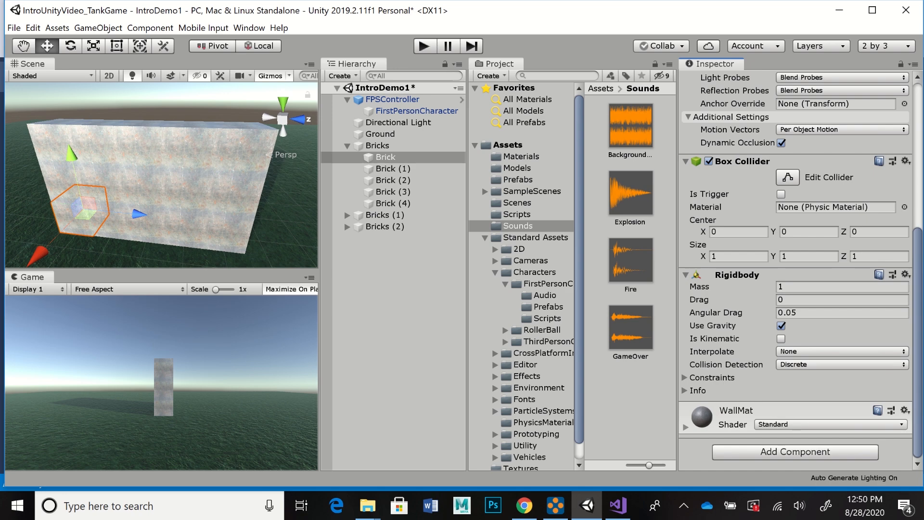
pyautogui.scroll(10, 796, 270)
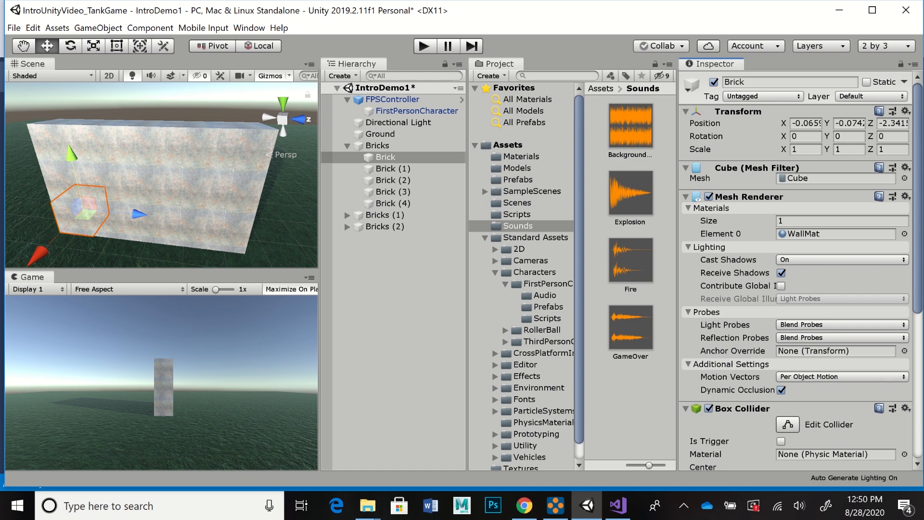
# Step: Move the FPSController to X 6.89 and Z -5.76, and rotate it to about -43.48 on Y to face the wall
pyautogui.scroll(4, 161, 174)
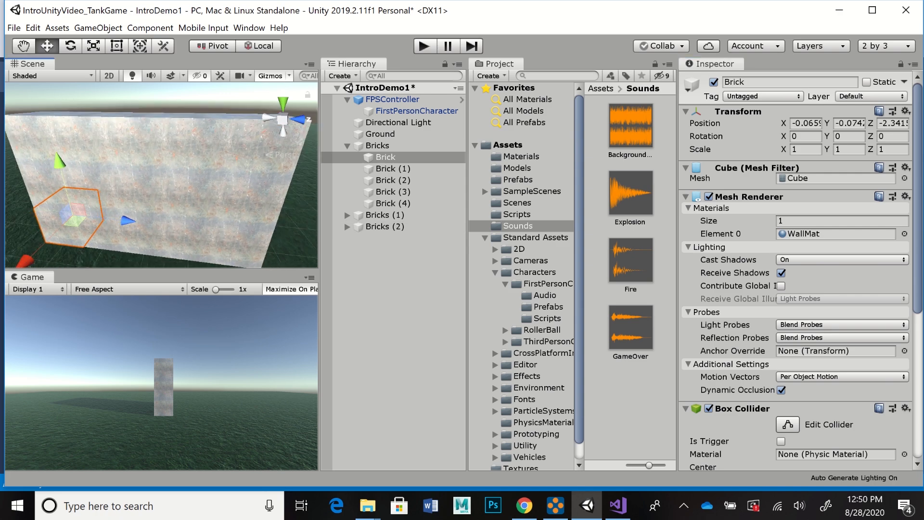
pyautogui.scroll(2, 162, 174)
pyautogui.moveTo(202, 185); pyautogui.dragTo(108, 163, button='middle')
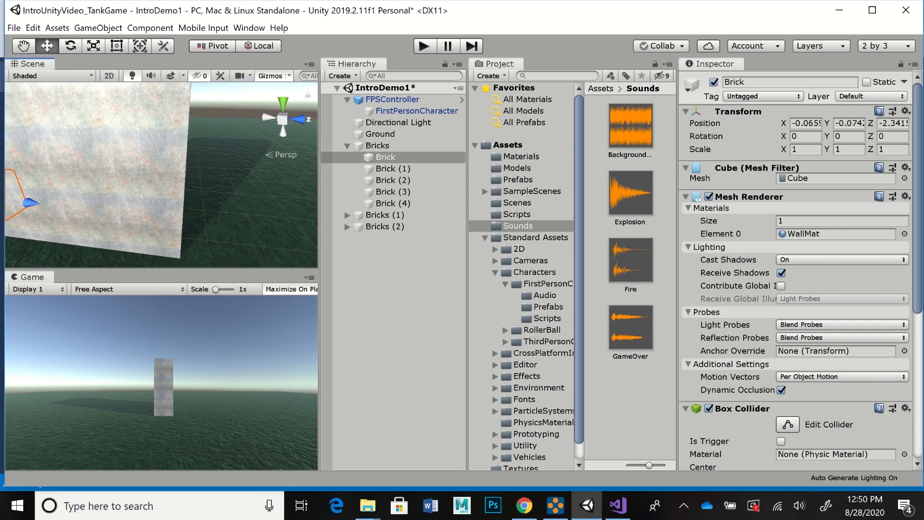
pyautogui.moveTo(162, 174); pyautogui.dragTo(161, 174, button='middle')
pyautogui.scroll(-5, 161, 175)
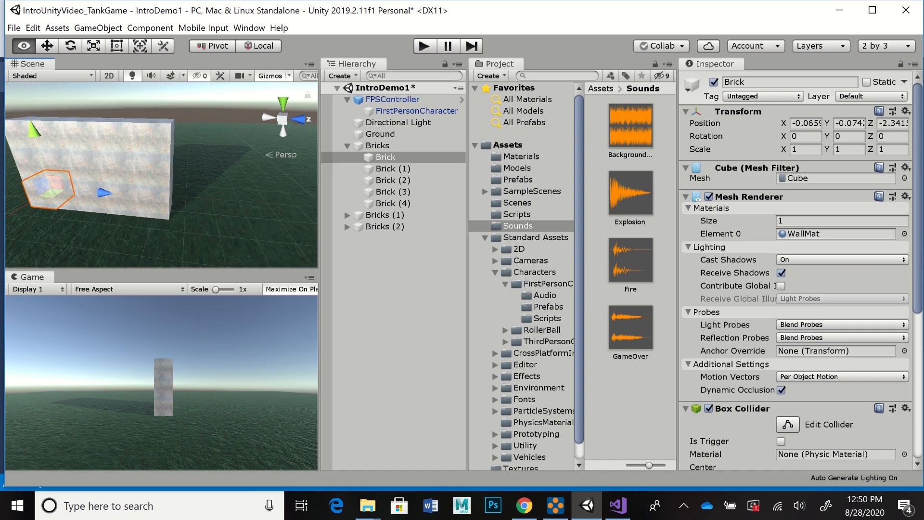
pyautogui.keyDown('alt'); pyautogui.moveTo(202, 175); pyautogui.dragTo(123, 174, button='right'); pyautogui.keyUp('alt')
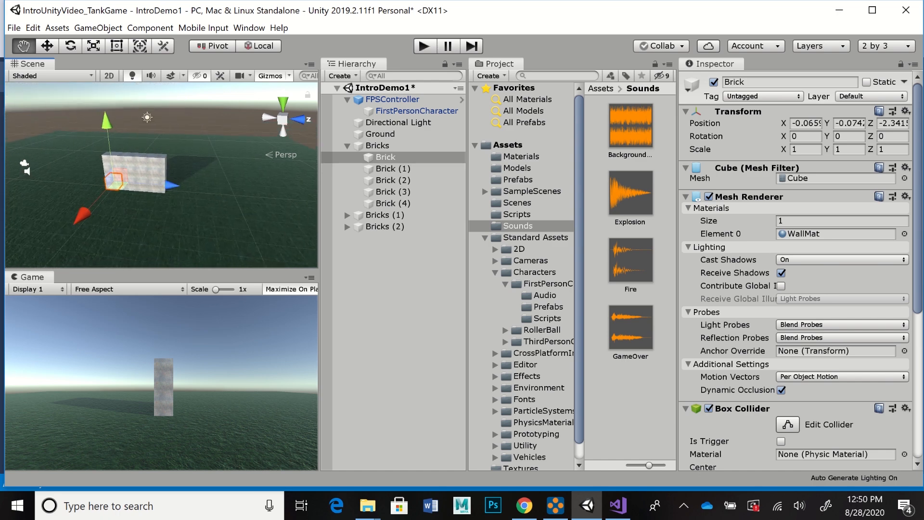
pyautogui.moveTo(24, 166); pyautogui.dragTo(64, 173, button='middle')
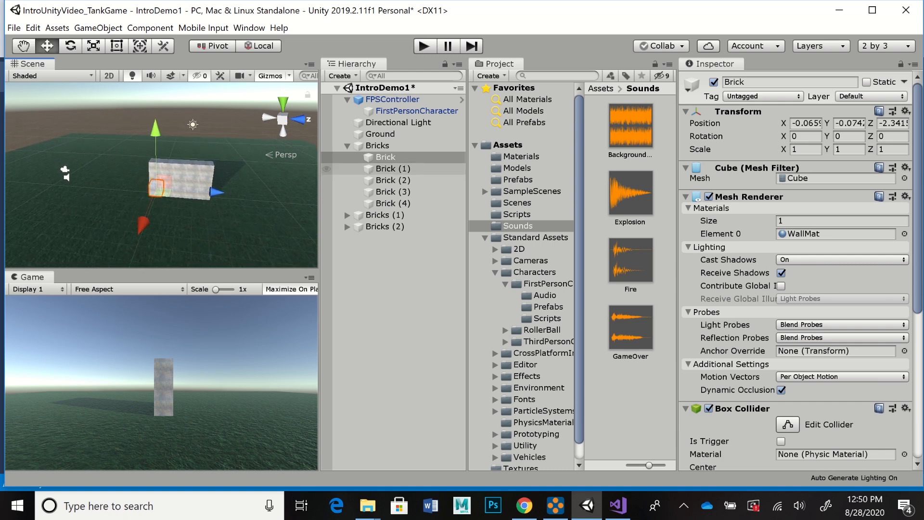
pyautogui.click(392, 99)
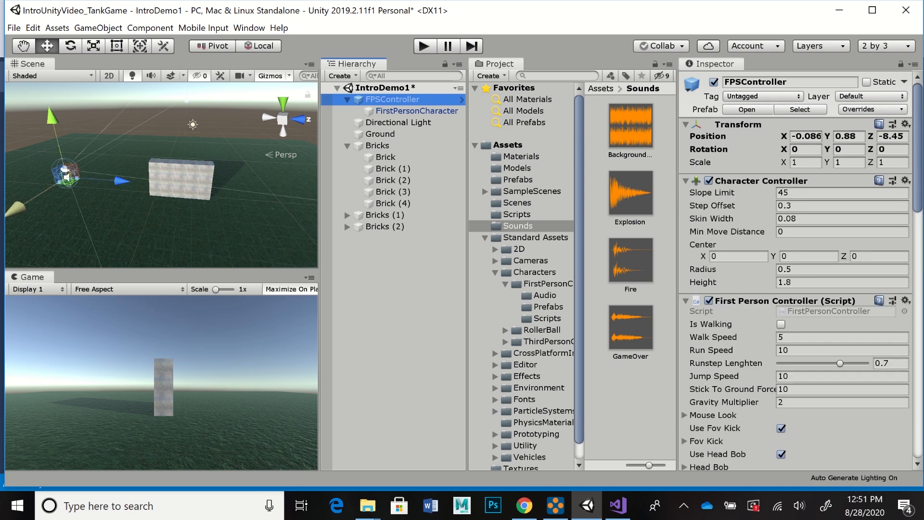
pyautogui.moveTo(17, 209); pyautogui.dragTo(3, 251)
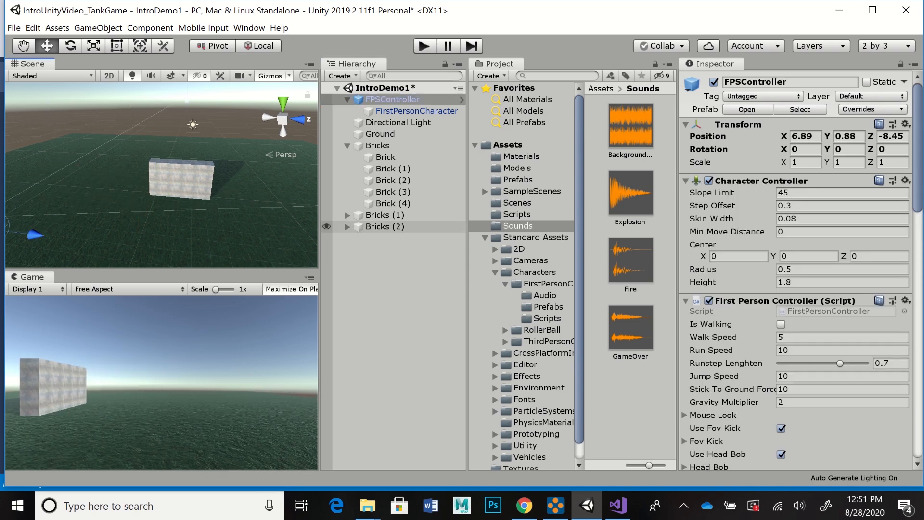
pyautogui.moveTo(35, 235); pyautogui.dragTo(80, 240)
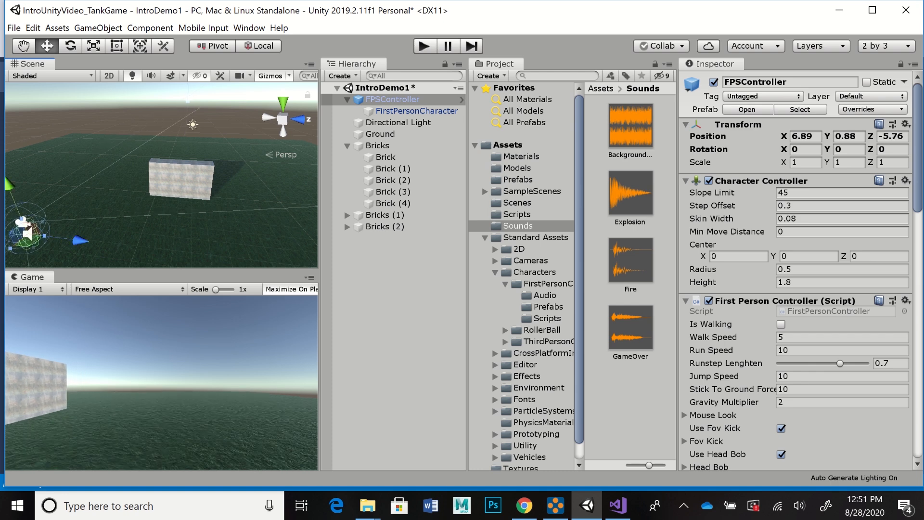
pyautogui.press('e')
pyautogui.moveTo(72, 256); pyautogui.dragTo(122, 214)
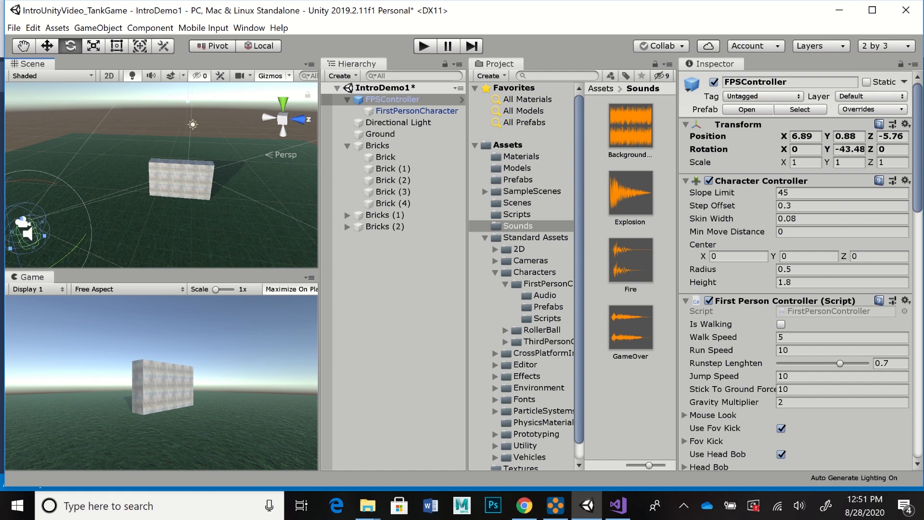
# Step: Playtest the scene by firing several projectiles at the brick wall, and stop the game
pyautogui.click(424, 45)
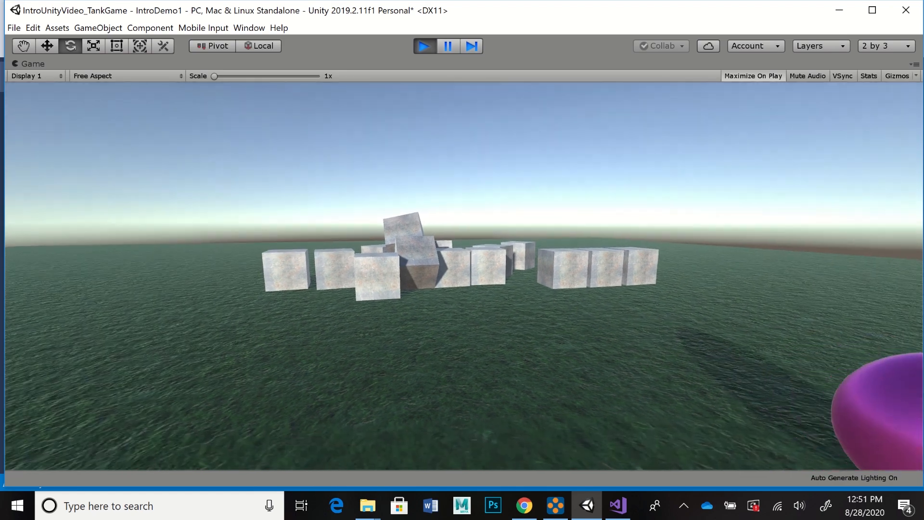
pyautogui.click(464, 276)
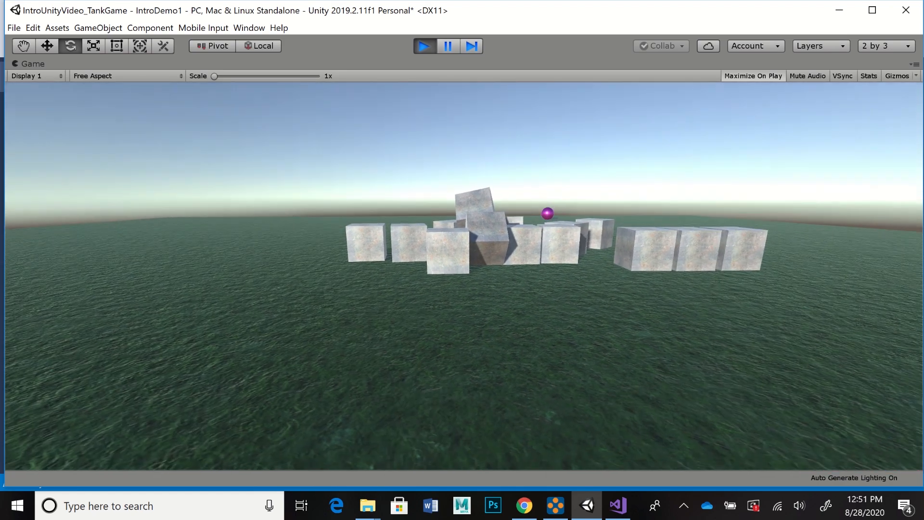
pyautogui.click(463, 276)
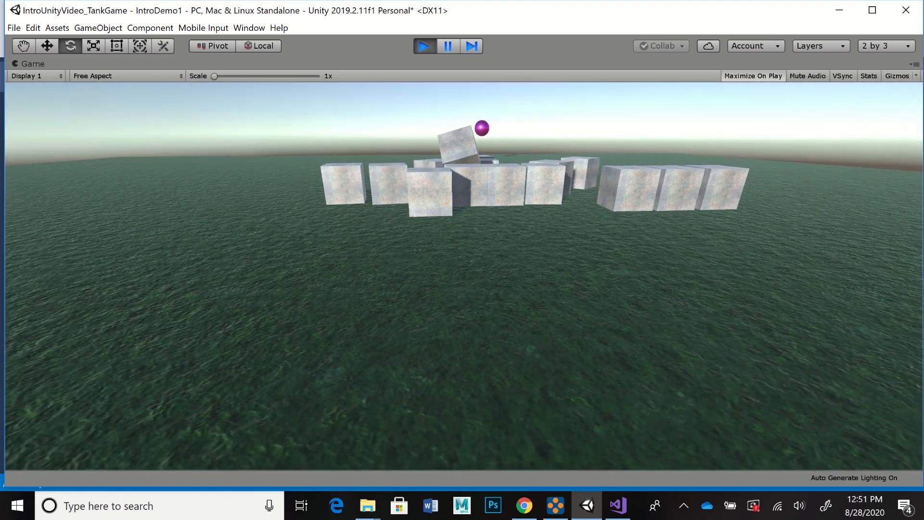
pyautogui.click(464, 276)
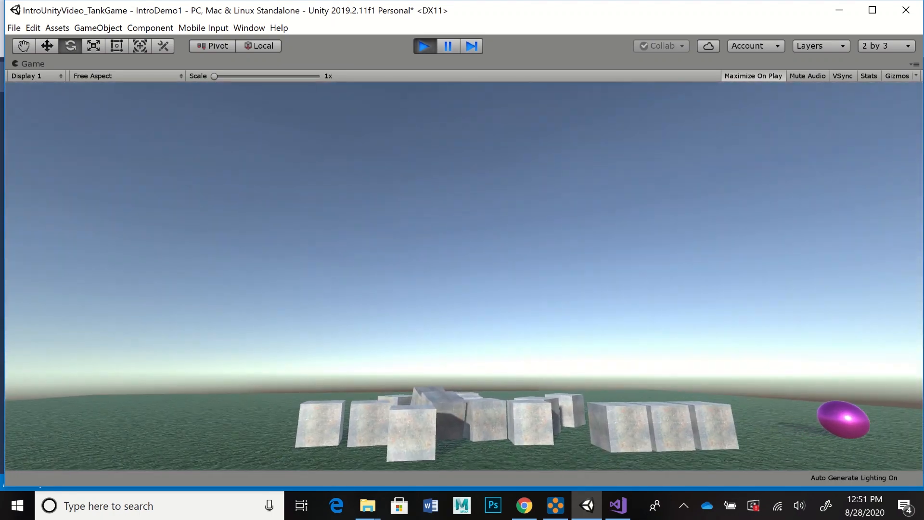
pyautogui.click(423, 45)
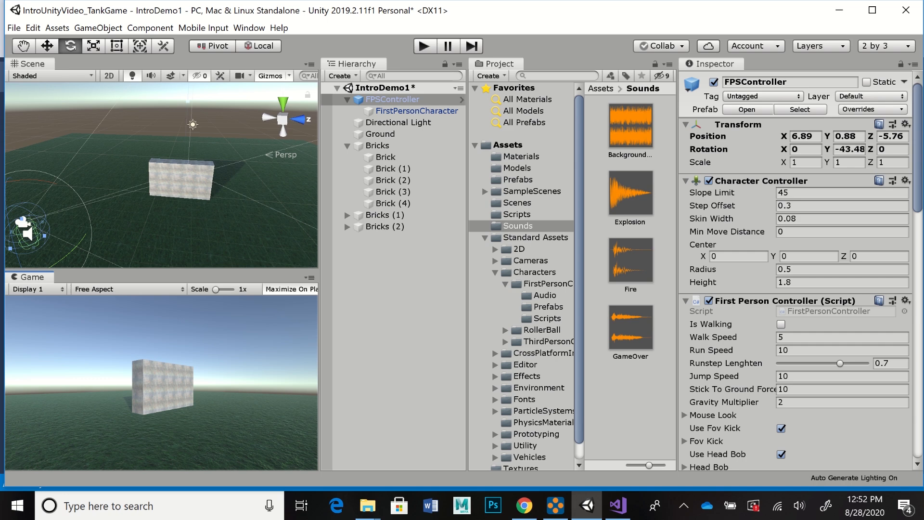
# Step: Set the Rigidbody mass of the Projectile prefab to 2
pyautogui.click(518, 179)
pyautogui.click(630, 260)
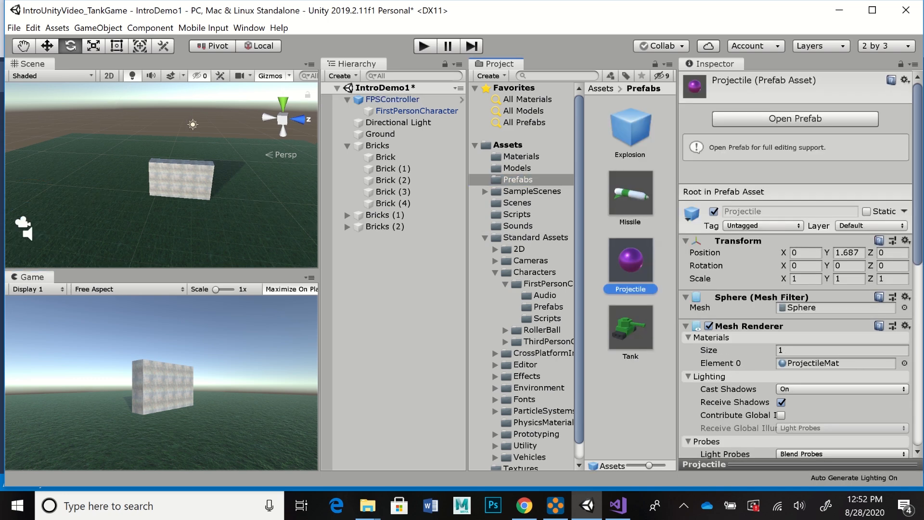
pyautogui.scroll(-10, 796, 265)
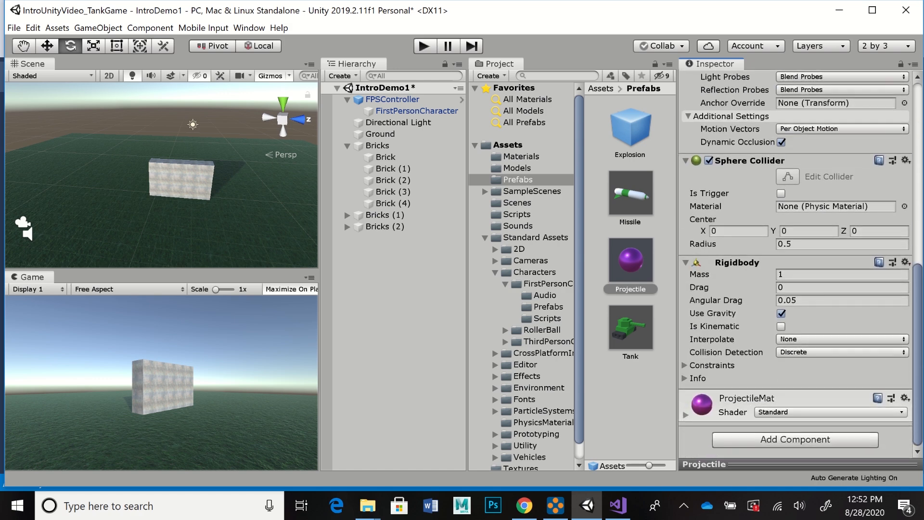
pyautogui.click(799, 274)
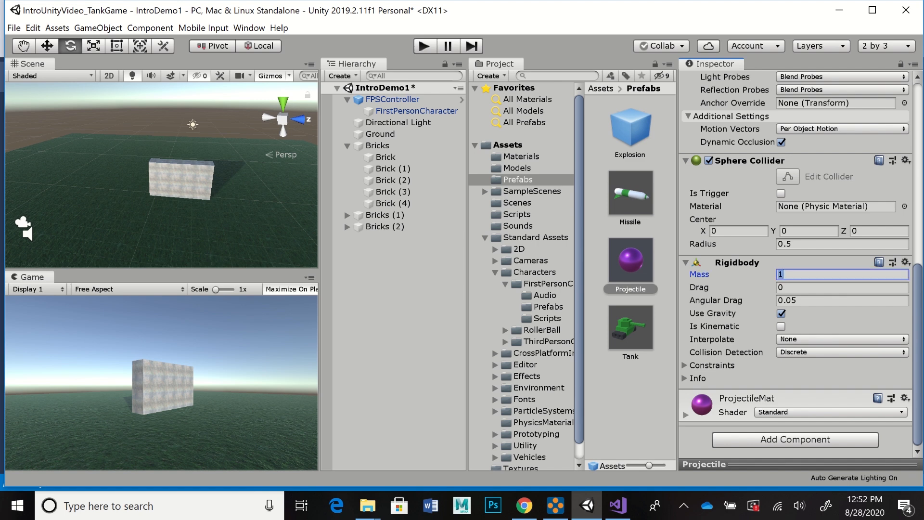
pyautogui.write('2')
# Step: Playtest the heavier projectile by moving sideways and firing at the wall, and stop the game
pyautogui.hotkey('ctrl', 'p')
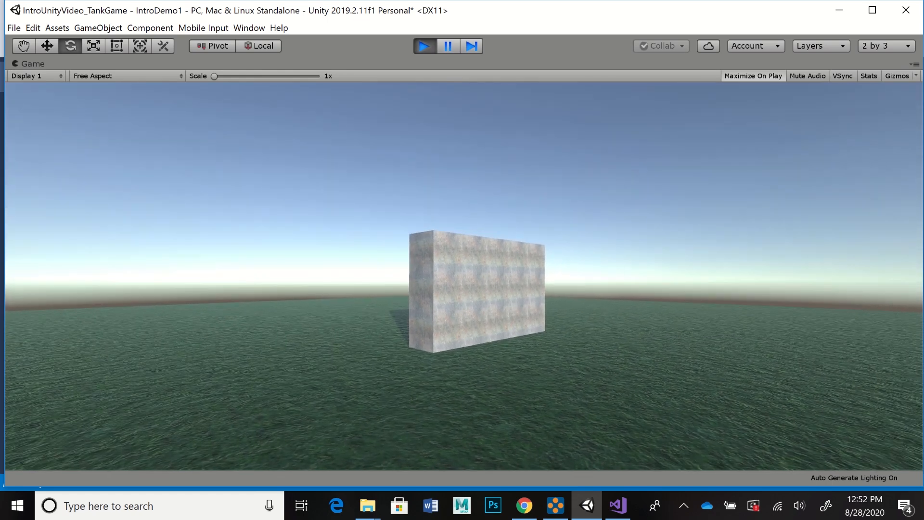
pyautogui.press('d')
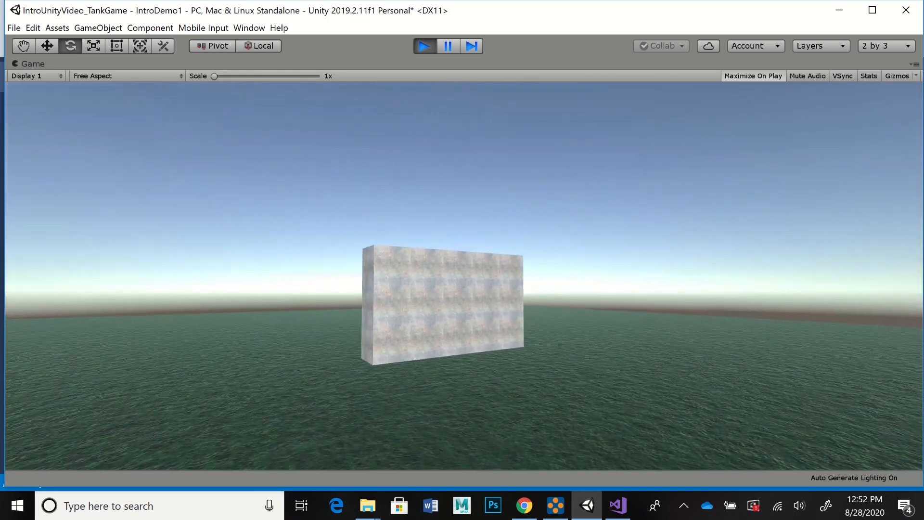
pyautogui.click(464, 276)
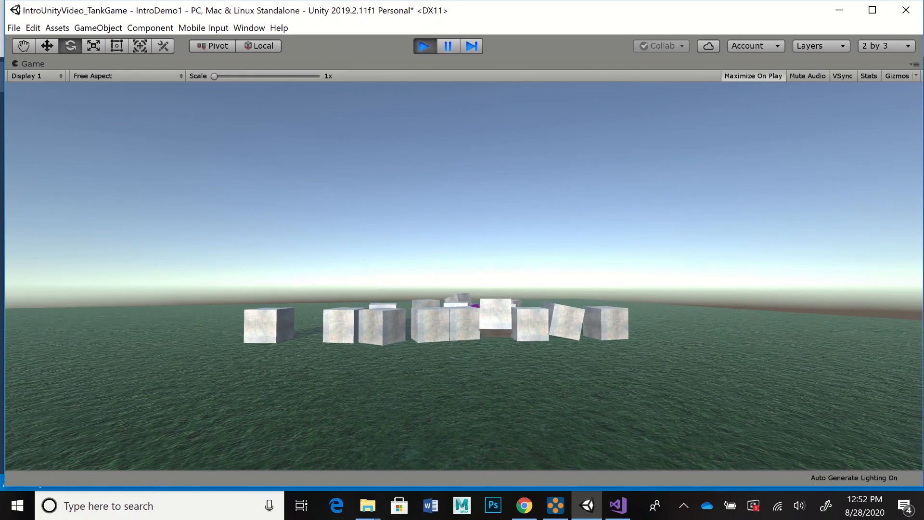
pyautogui.hotkey('ctrl', 'p')
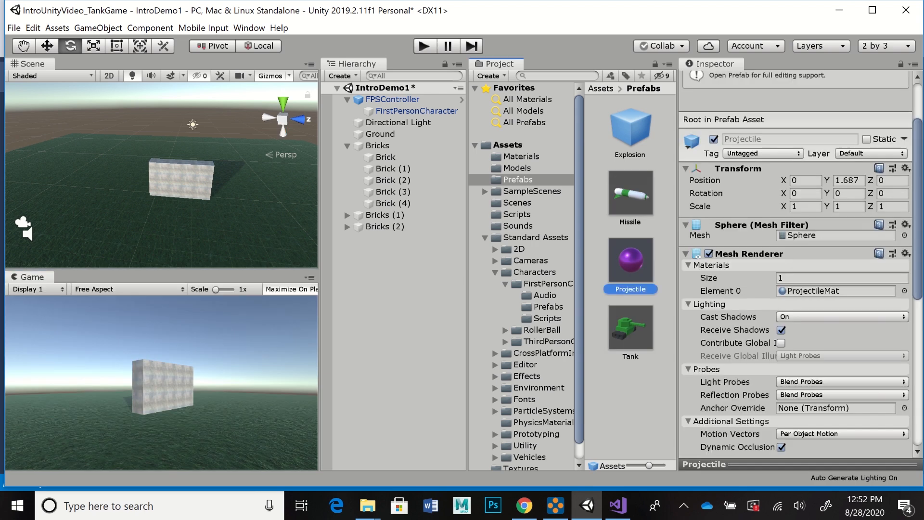
# Step: Set the Projectile prefab's Rigidbody mass to 5 and playtest it by firing at the brick wall
pyautogui.scroll(-10, 796, 265)
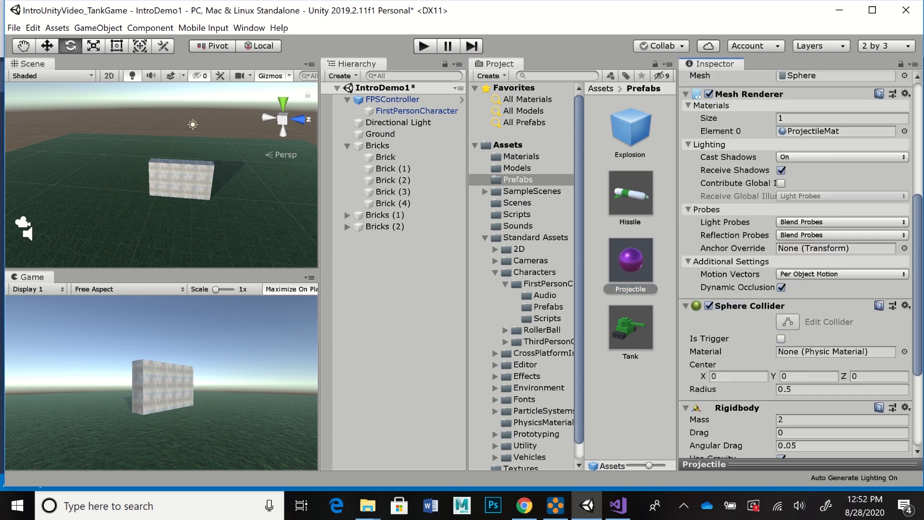
pyautogui.click(818, 274)
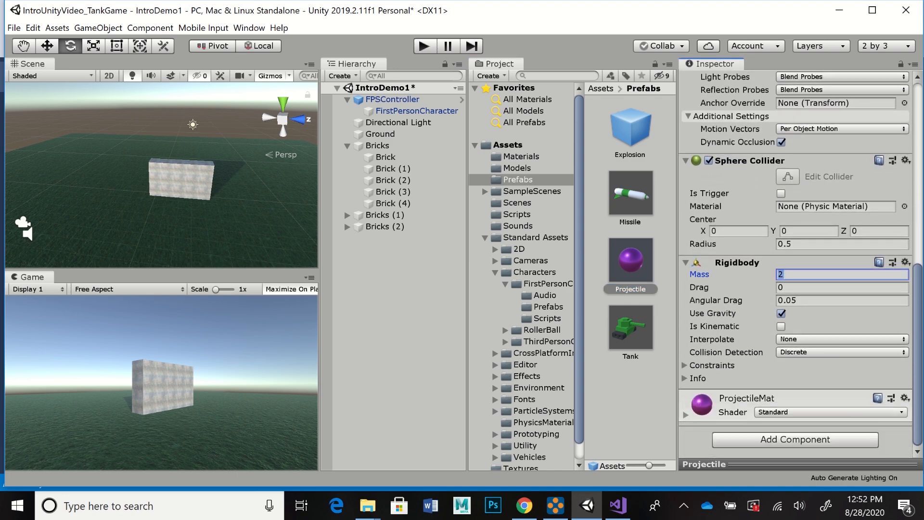
pyautogui.write('5')
pyautogui.hotkey('ctrl', 'p')
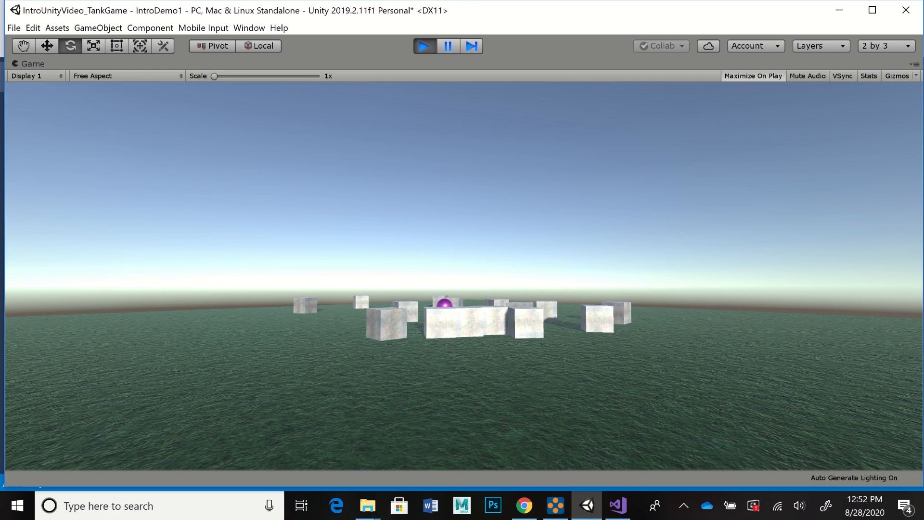
pyautogui.press('space')
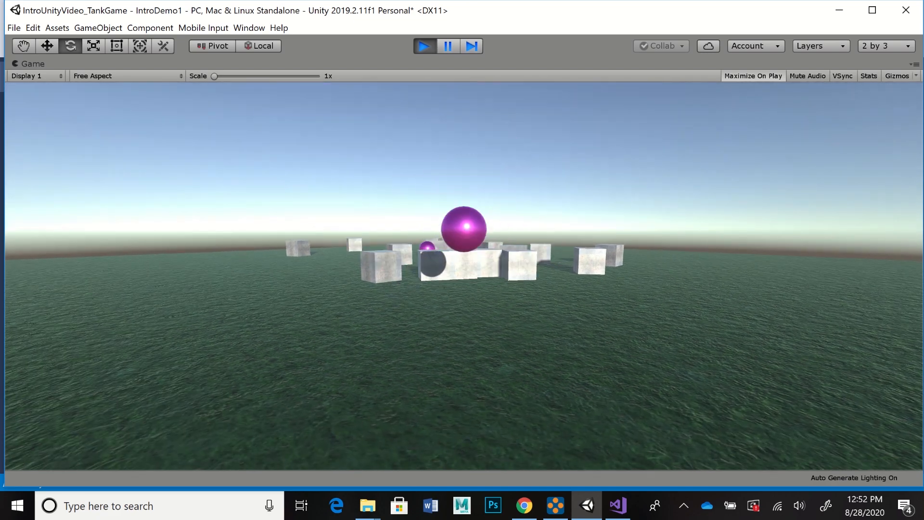